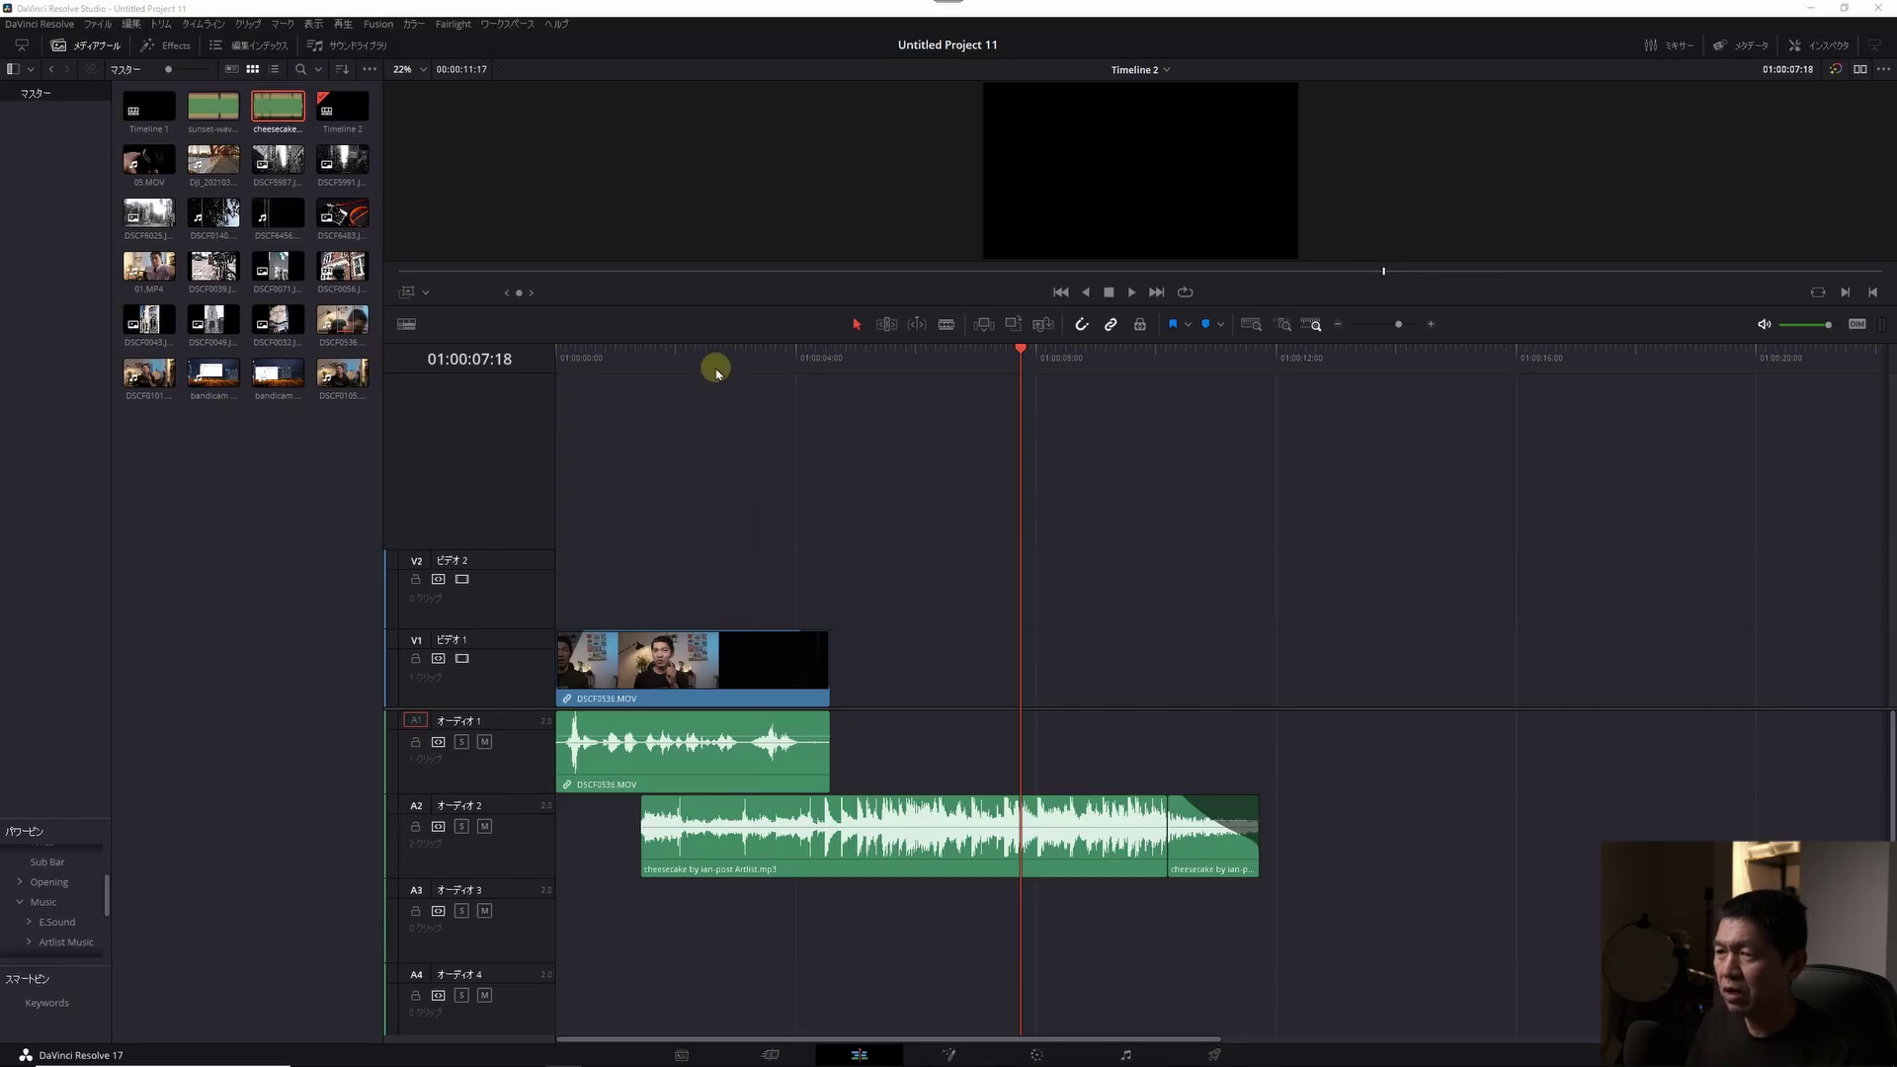
- Scrub the playhead through the timeline to review the talking-head clip and music
{"action": "left_click_drag", "start_coordinate": [717, 373], "coordinate": [565, 347]}
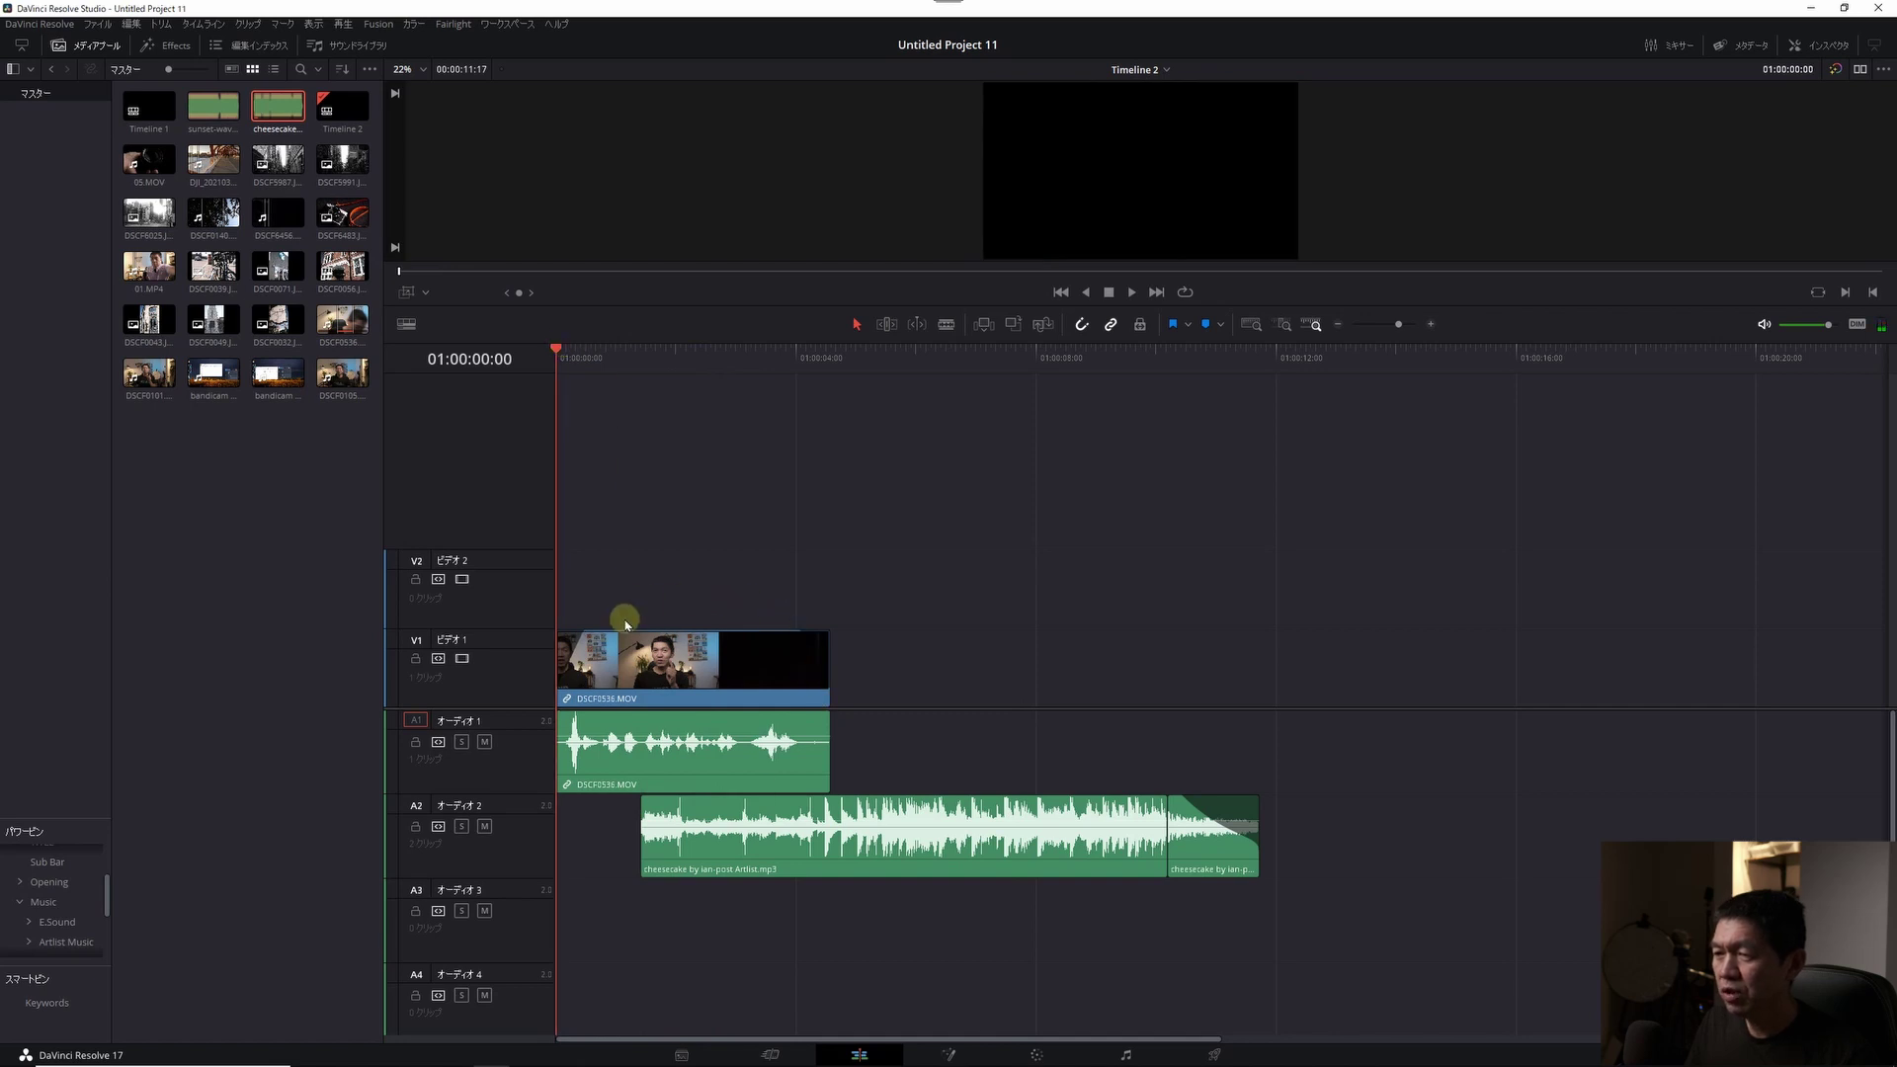
{"action": "left_click", "coordinate": [817, 346]}
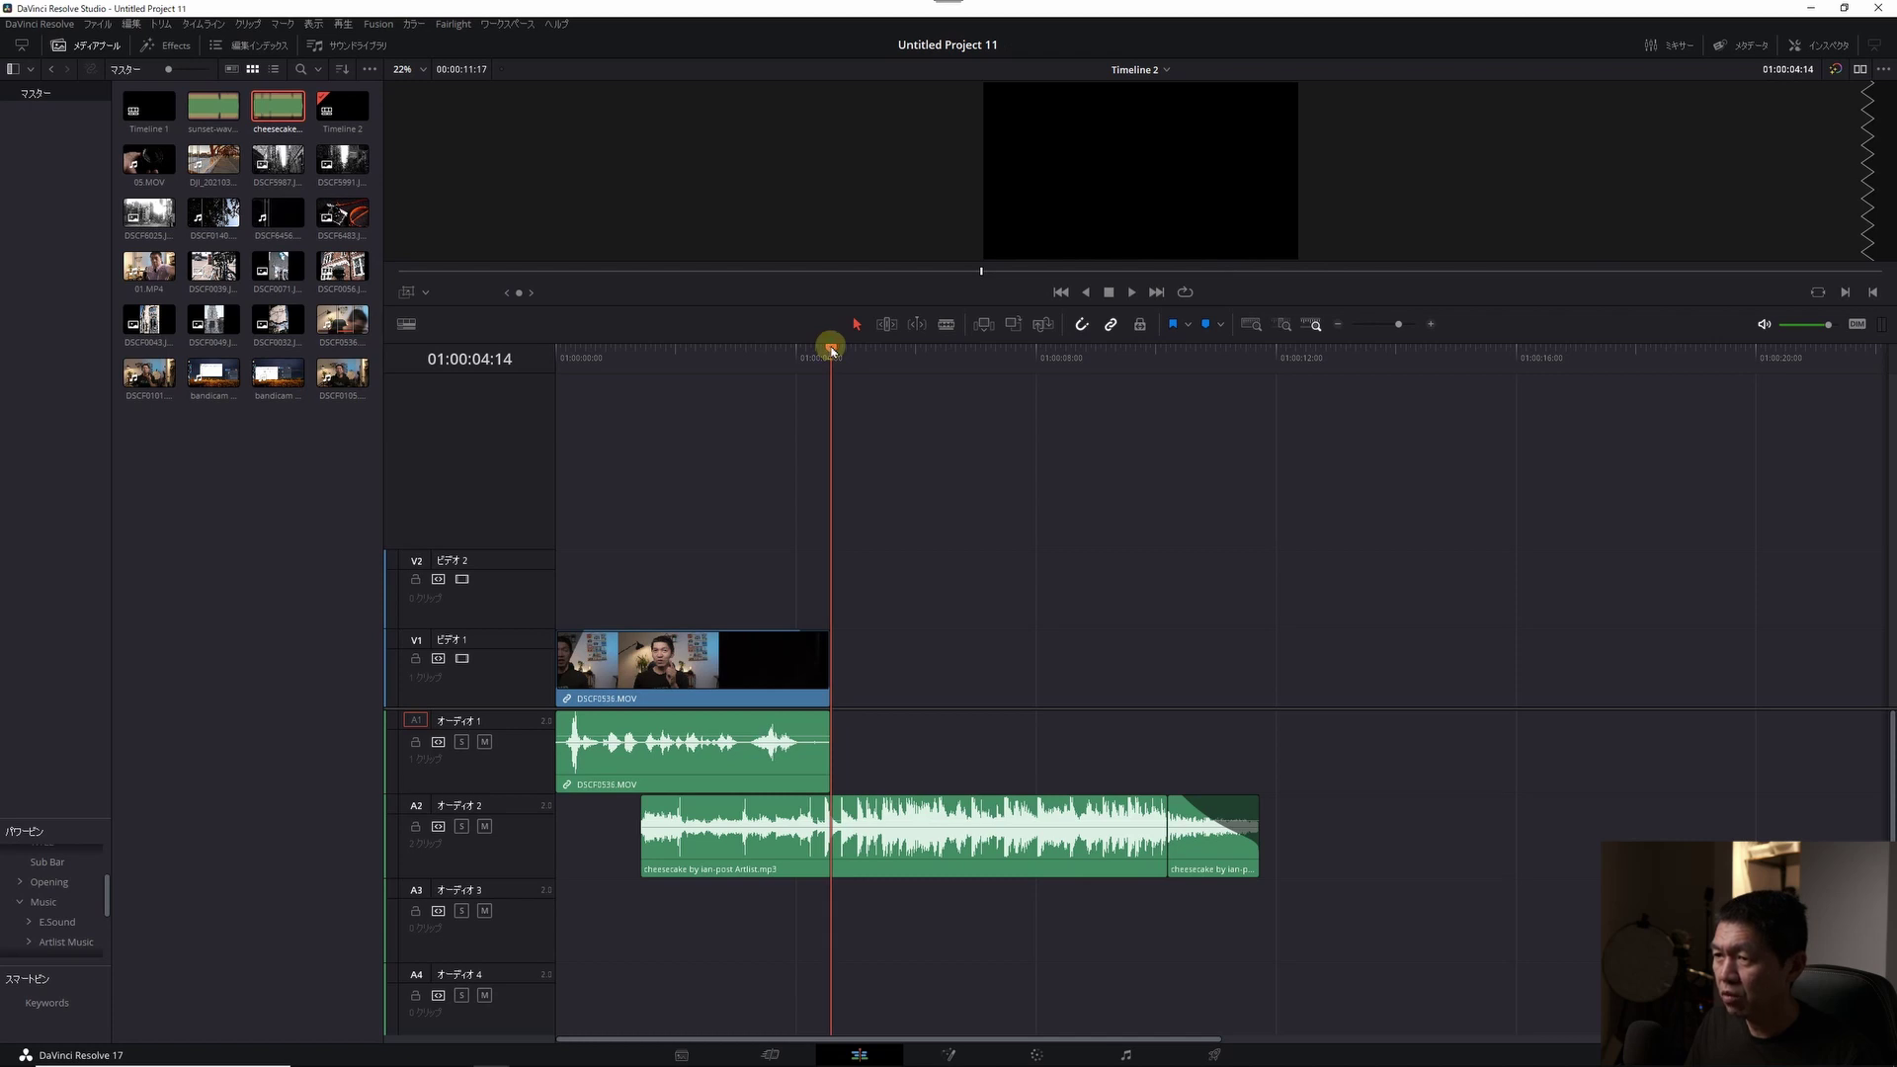
{"action": "left_click_drag", "start_coordinate": [831, 348], "coordinate": [1075, 405]}
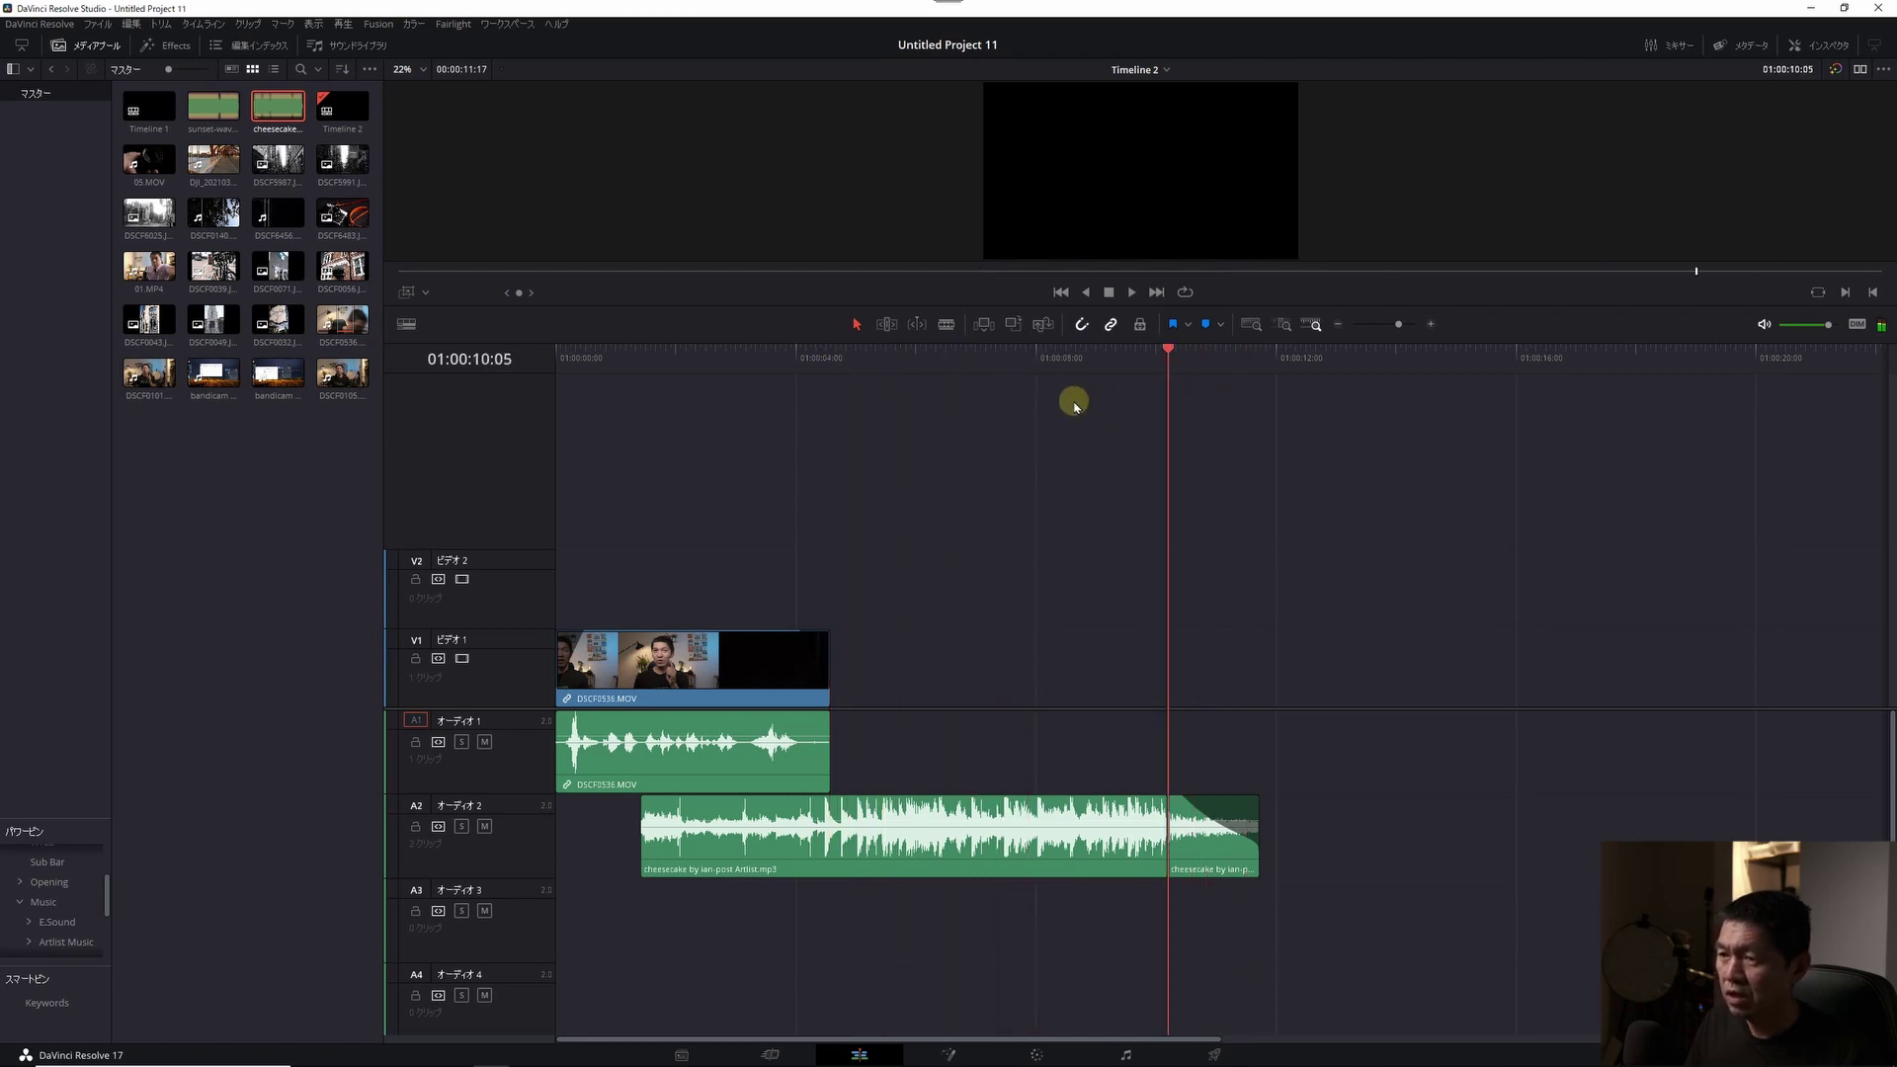
- Place the cheesecake mp3 on track A3 at the timeline start and zoom out to fit it
{"action": "key", "text": "space"}
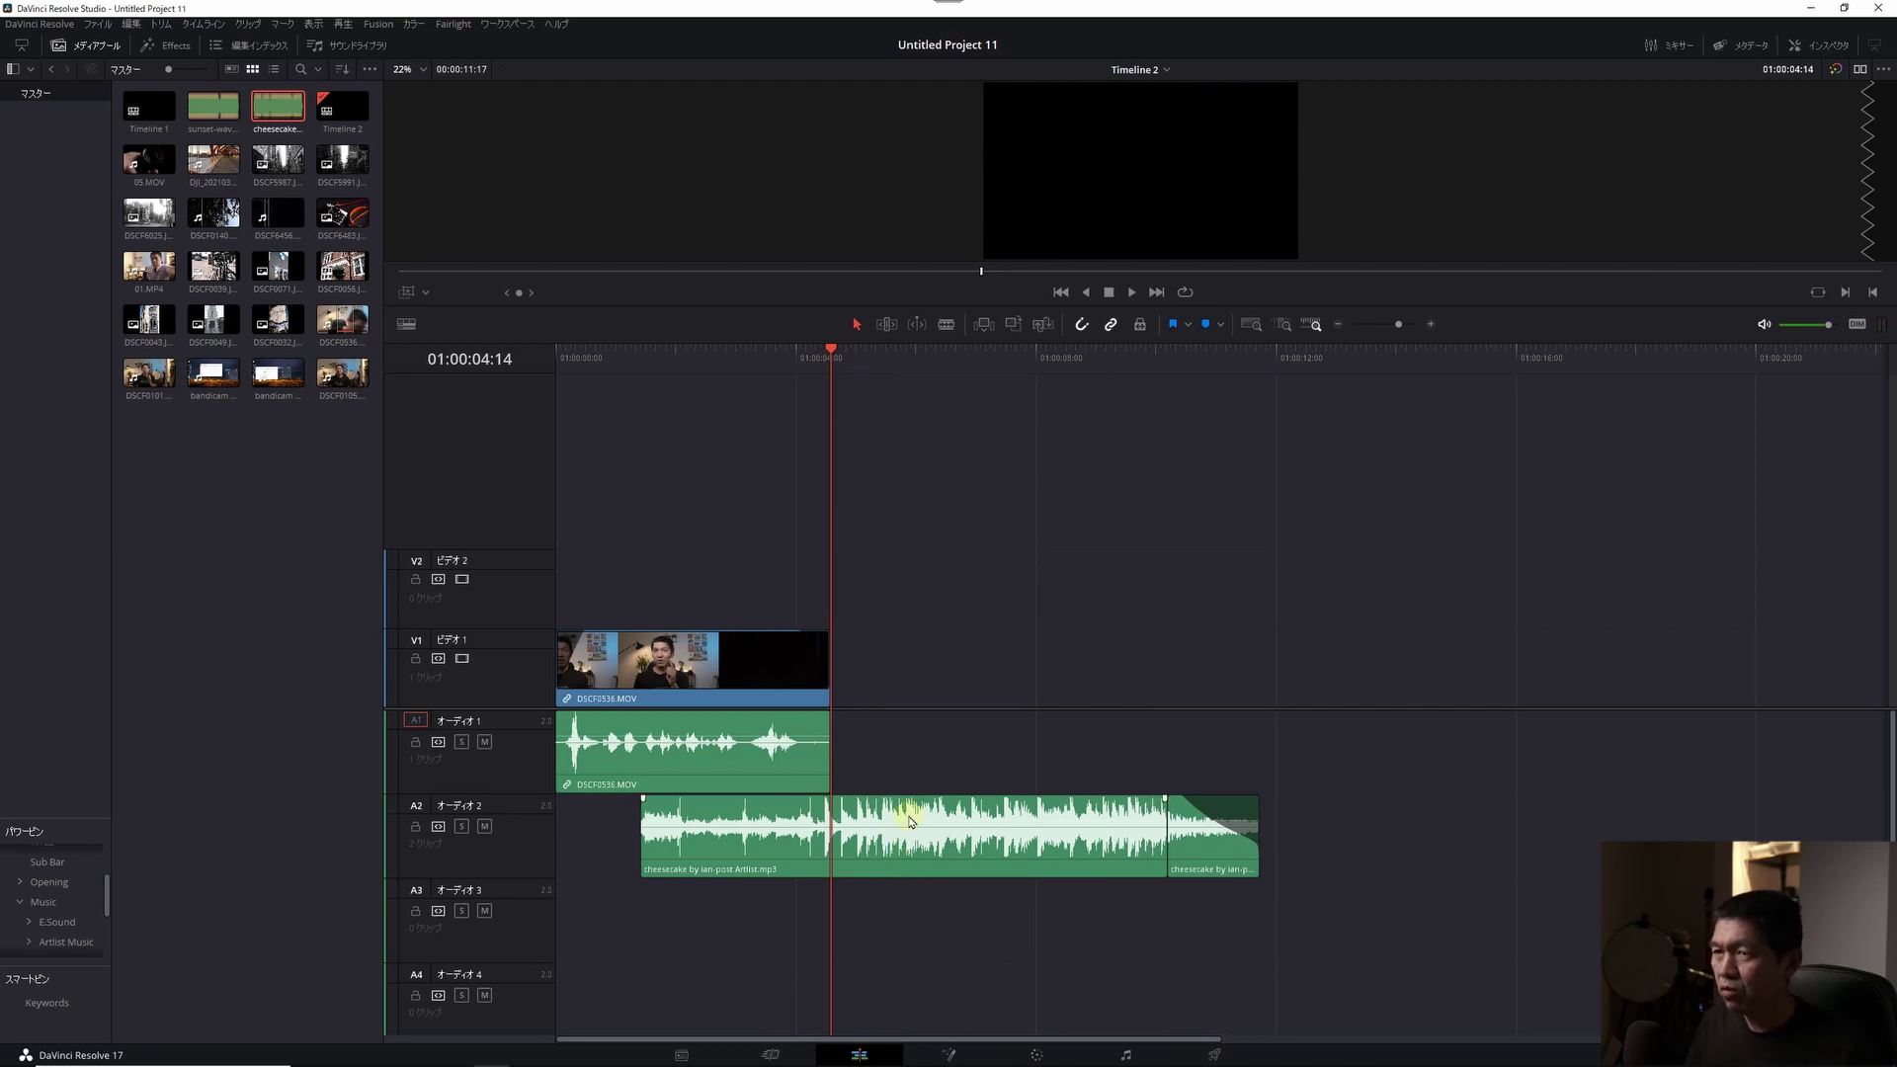
{"action": "mouse_move", "coordinate": [267, 111]}
{"action": "left_mouse_down"}
{"action": "mouse_move", "coordinate": [545, 914]}
{"action": "mouse_move", "coordinate": [575, 929]}
{"action": "left_mouse_up"}
{"action": "key", "text": "shift+z"}
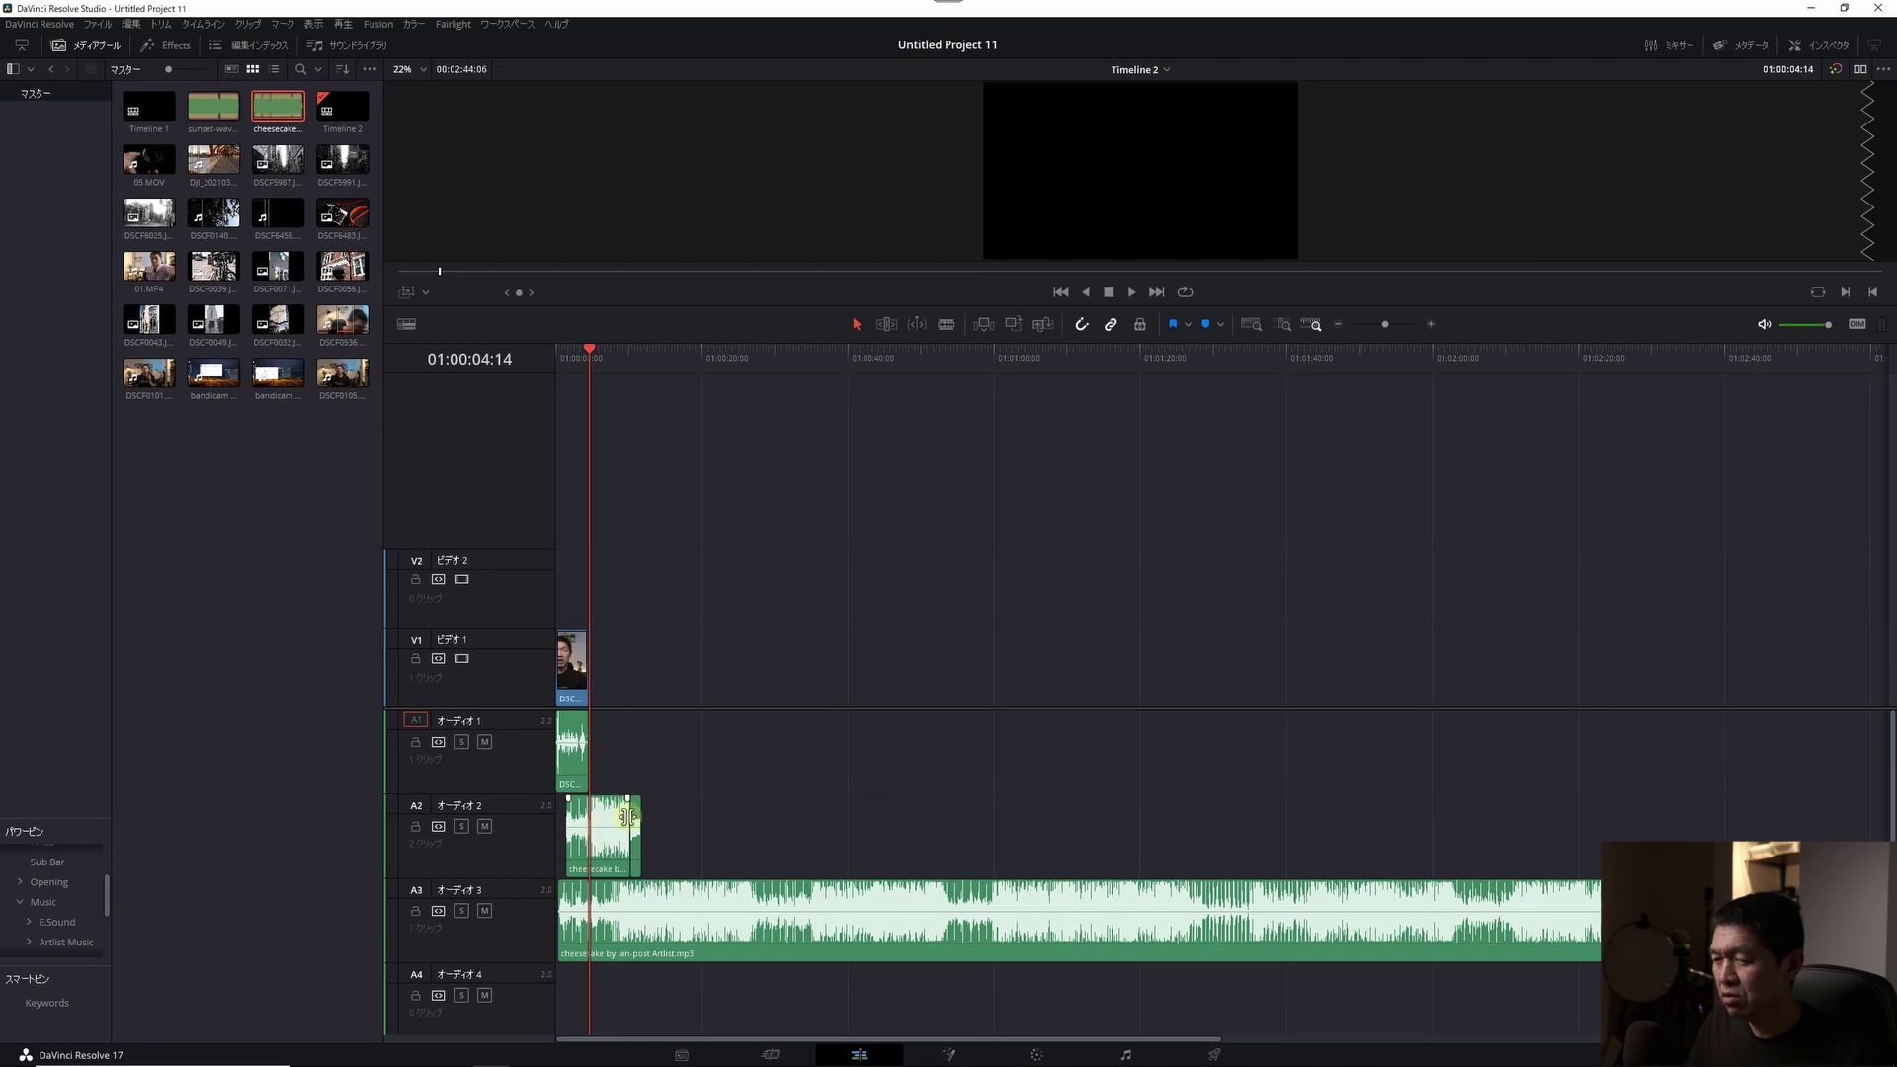
- Delete the full-length cheesecake music clip from A3 and return the playhead to the start
{"action": "left_click", "coordinate": [642, 358]}
{"action": "left_click", "coordinate": [849, 934]}
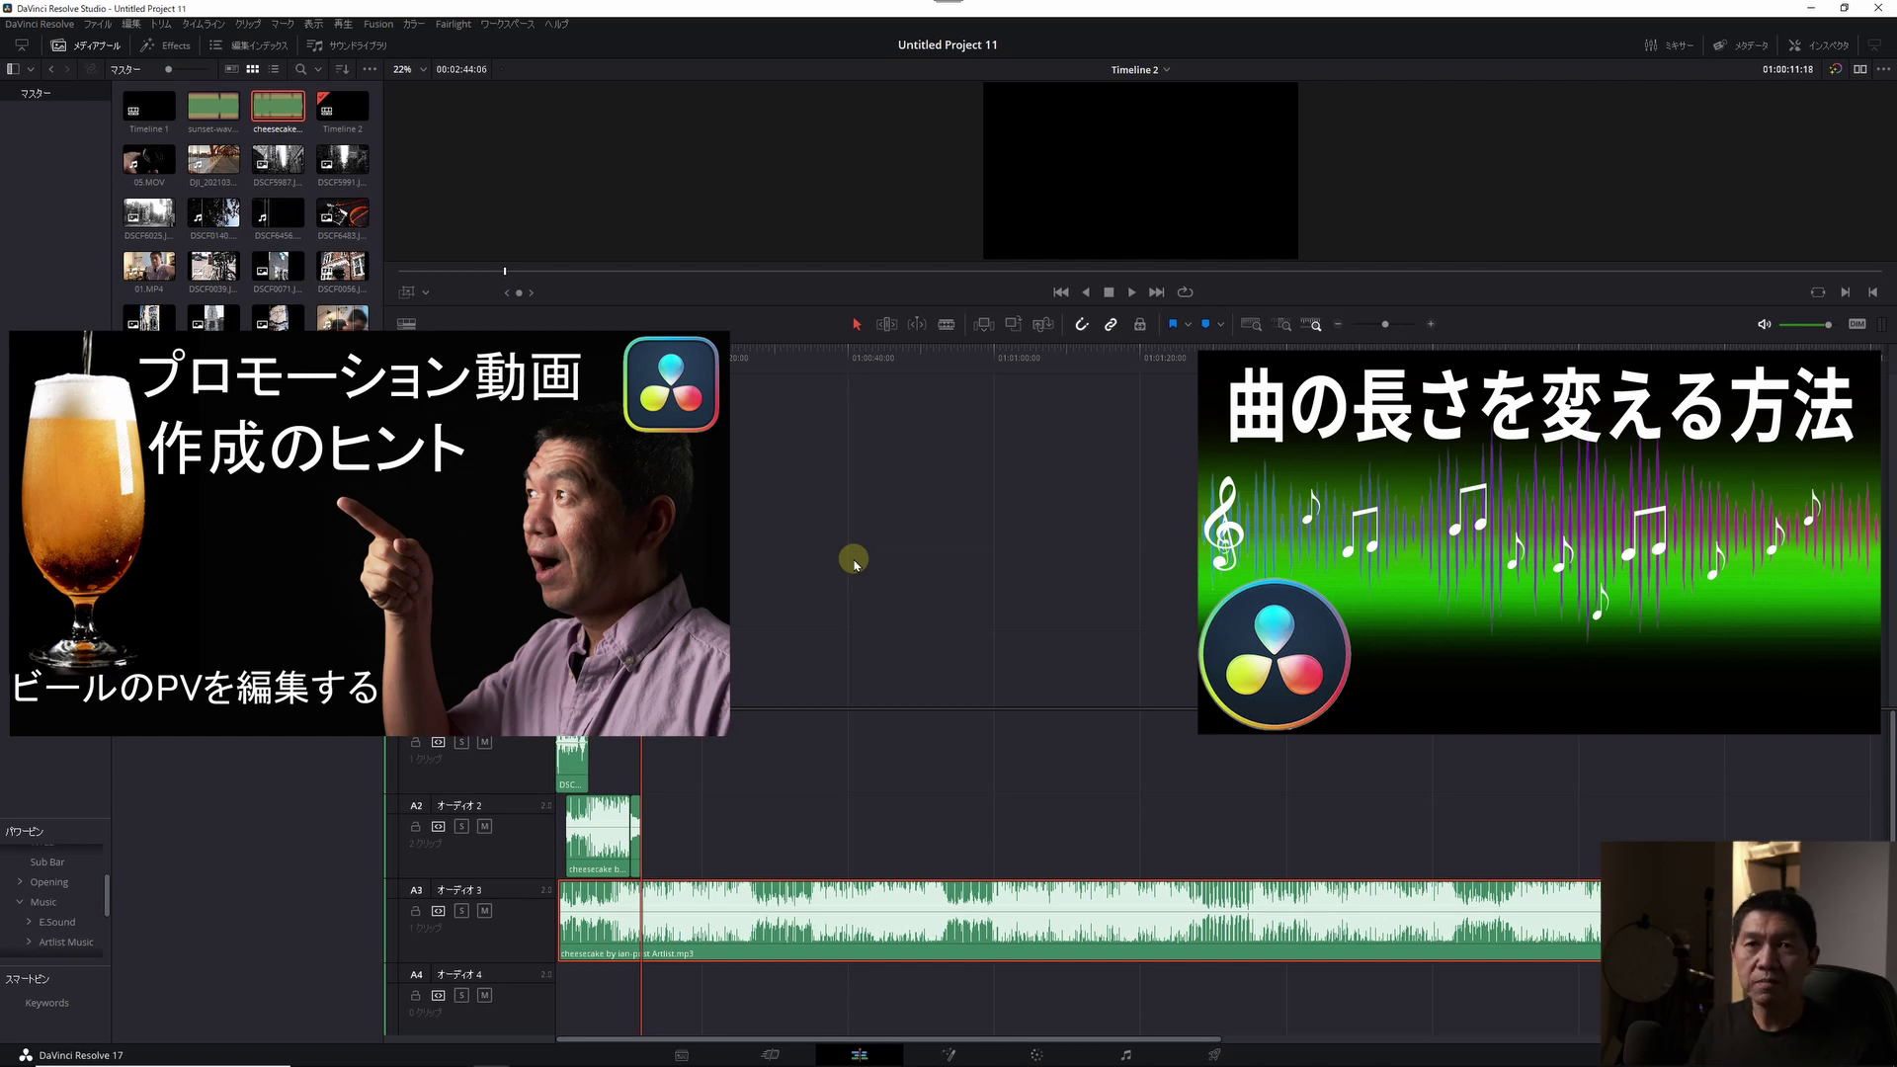
{"action": "key", "text": "Delete"}
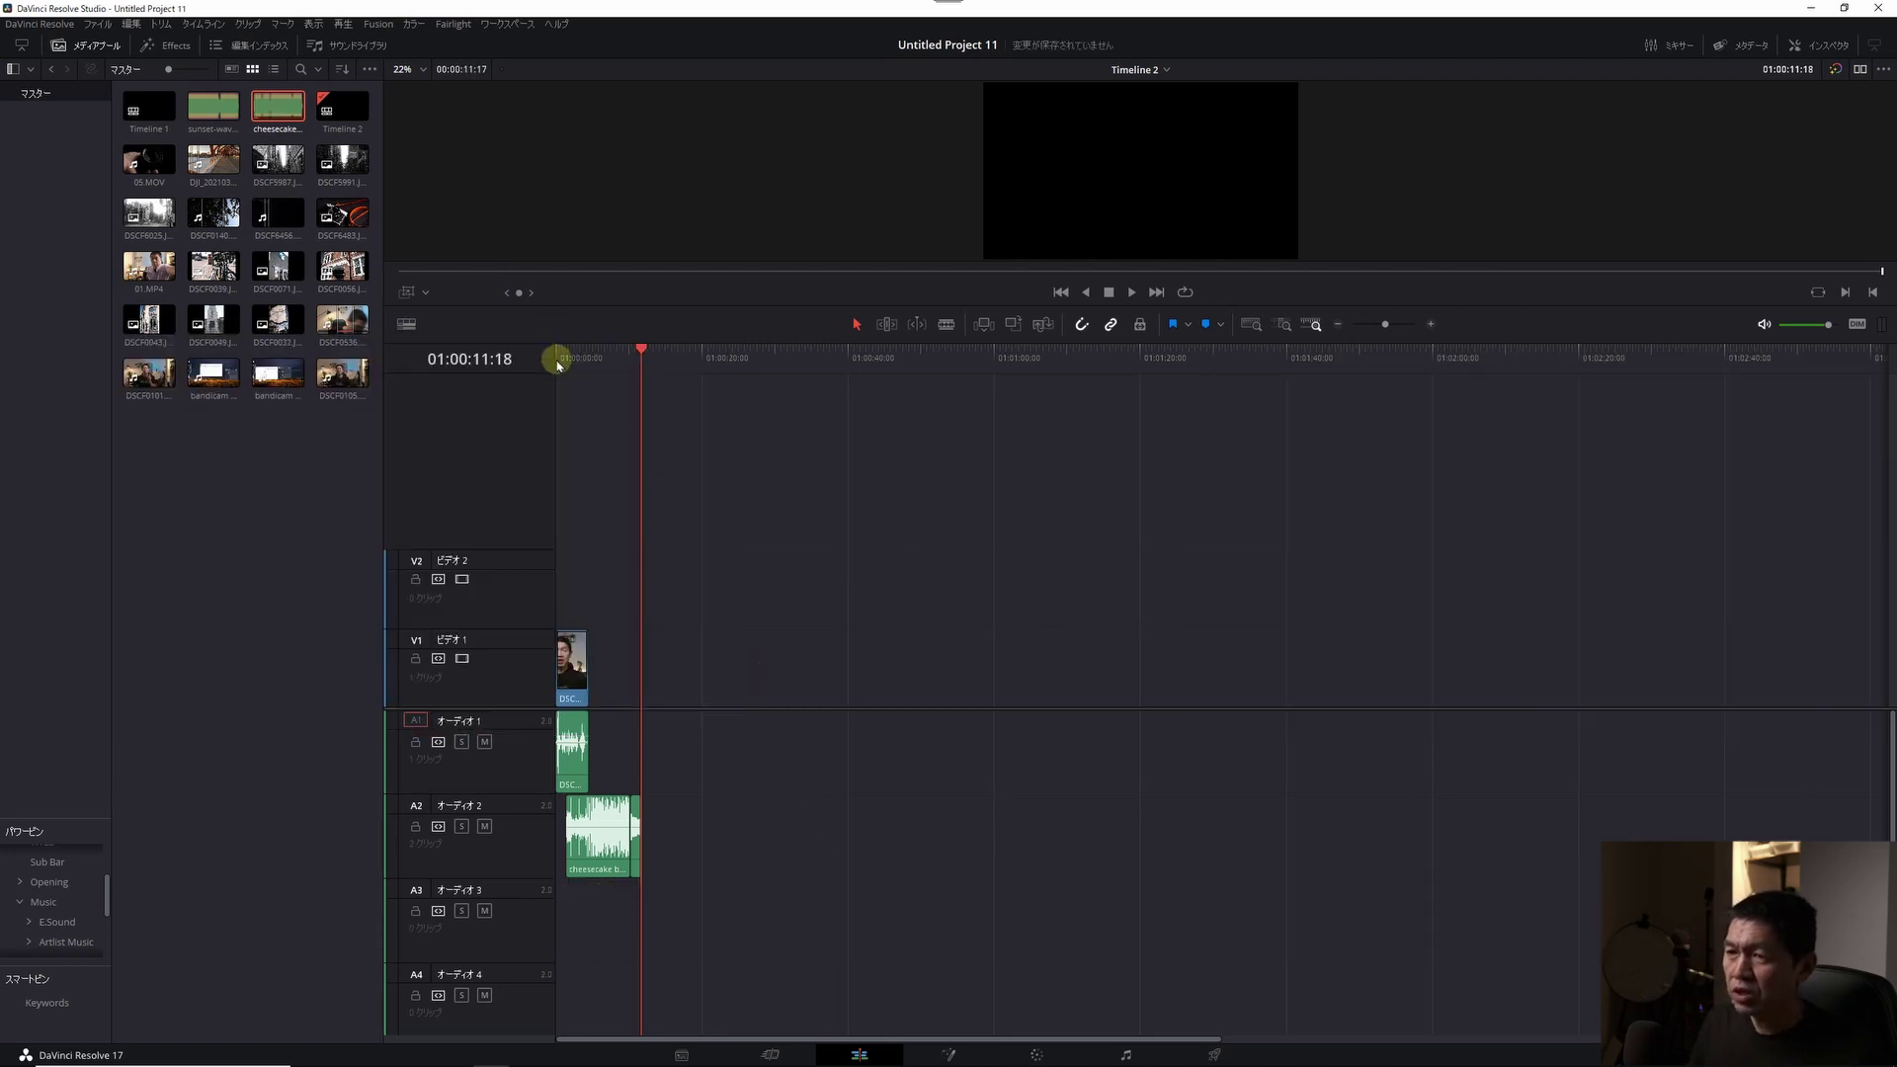
{"action": "left_click", "coordinate": [558, 361]}
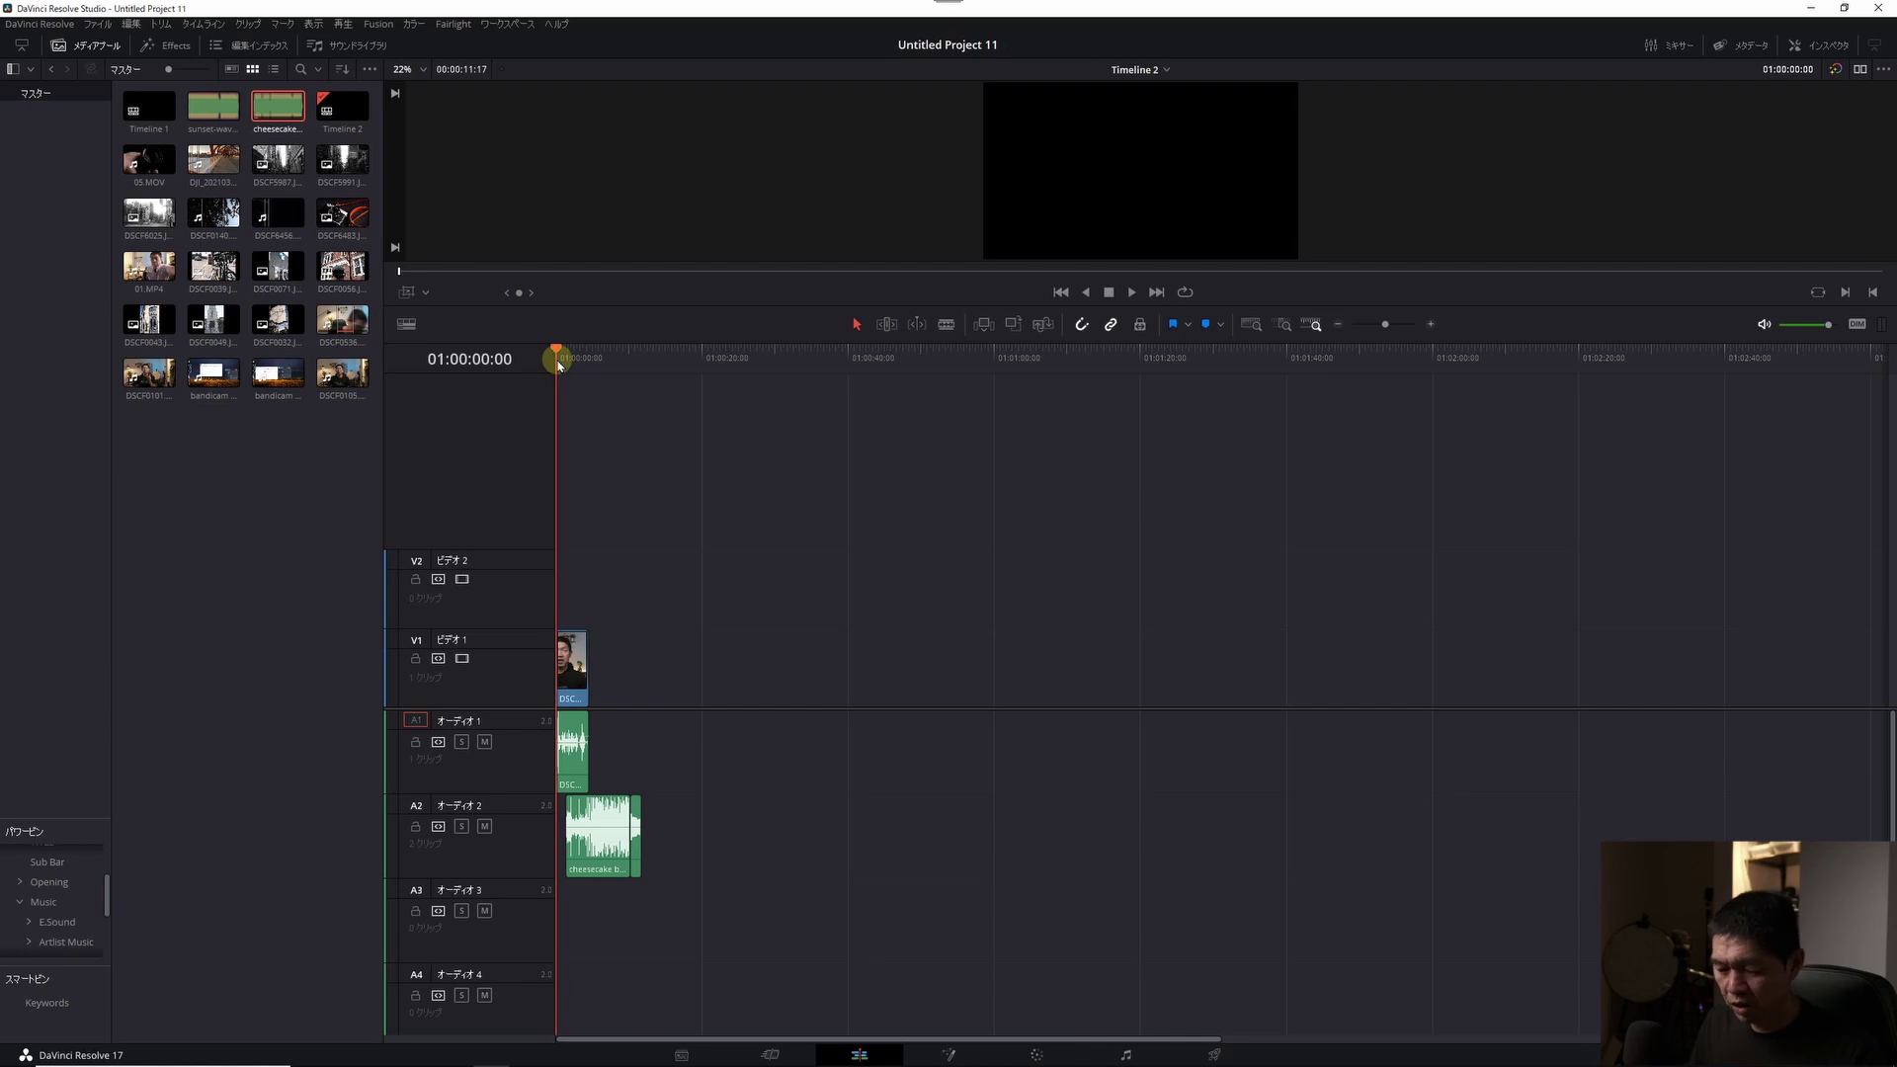
- Fit the whole edit in the timeline and park the playhead at the talking-head clip's end
{"action": "key", "text": "shift+z"}
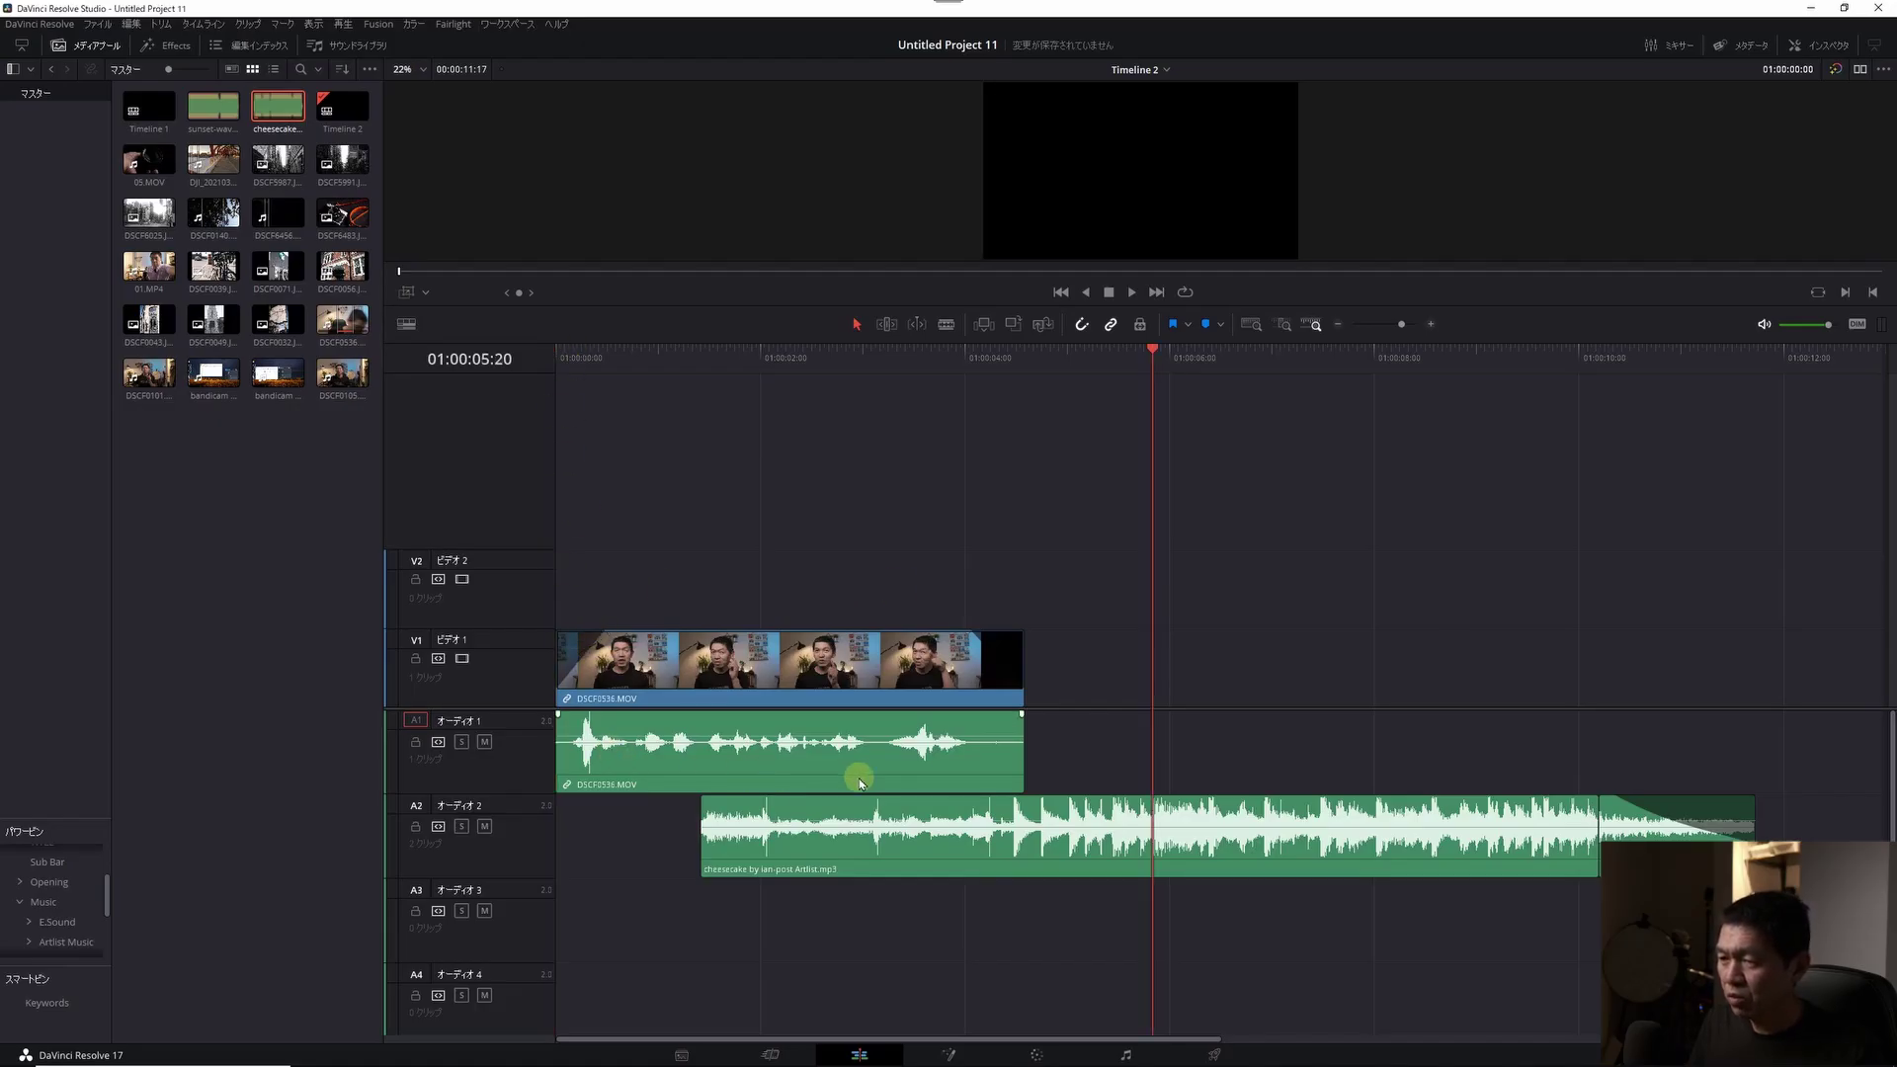
{"action": "left_click", "coordinate": [1033, 370]}
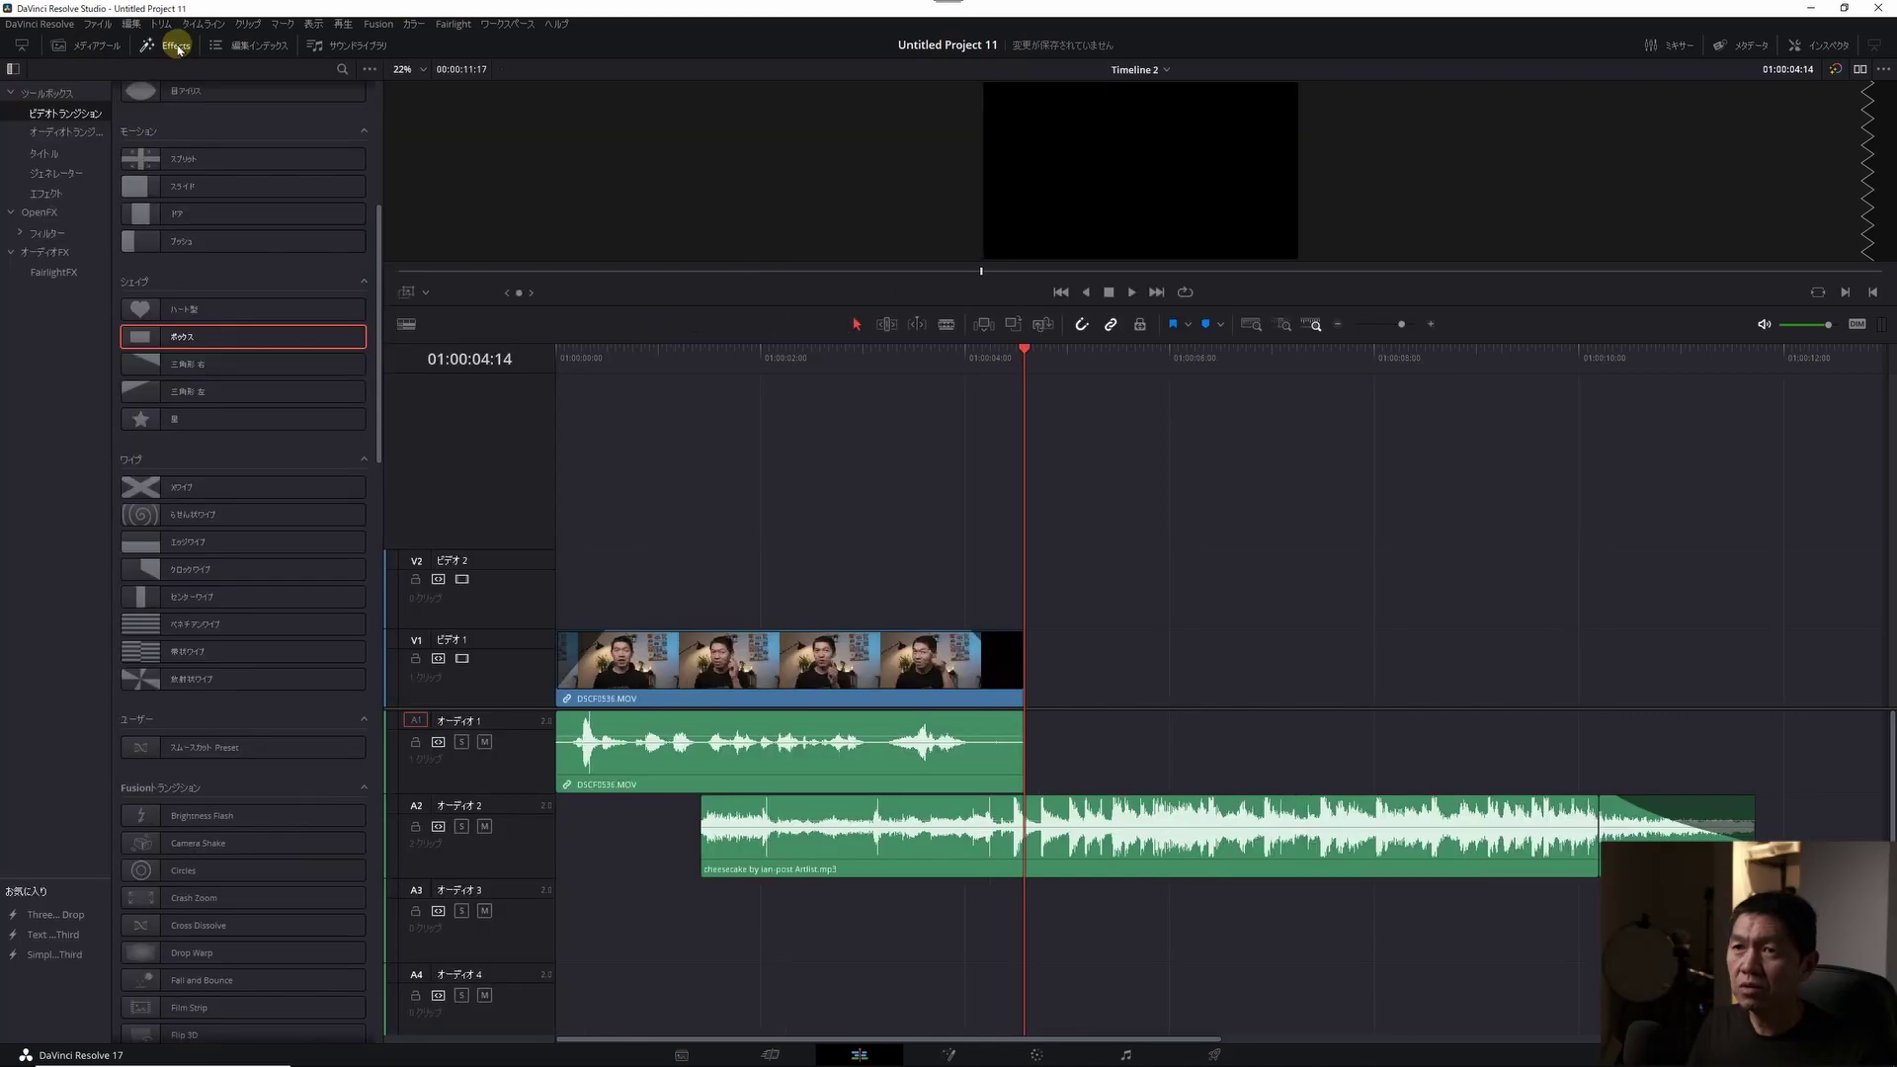
- Add a Solid Color generator on V1 after the talking-head clip and lengthen it
{"action": "scroll", "coordinate": [234, 372], "scroll_direction": "up", "scroll_amount": 5}
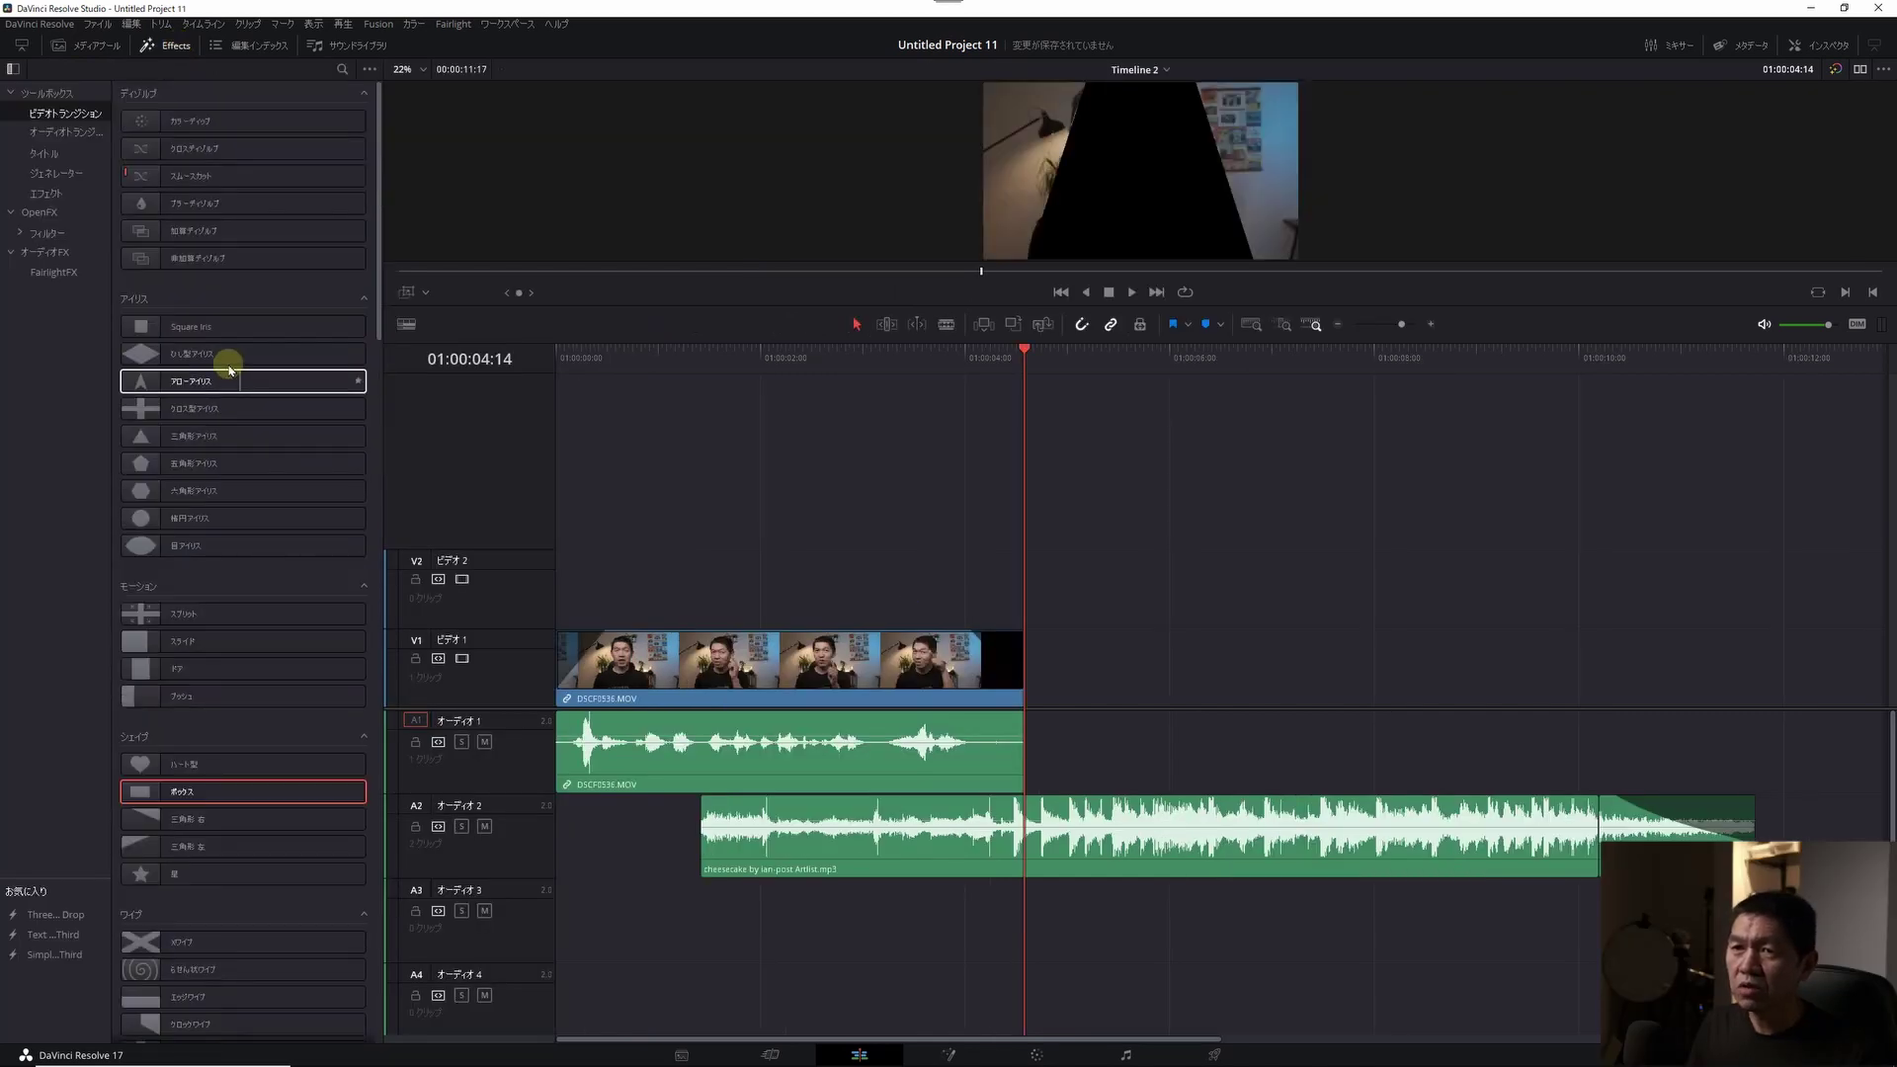
{"action": "left_click", "coordinate": [56, 173]}
{"action": "mouse_move", "coordinate": [138, 423]}
{"action": "left_mouse_down"}
{"action": "mouse_move", "coordinate": [1127, 724]}
{"action": "mouse_move", "coordinate": [1042, 735]}
{"action": "left_mouse_up"}
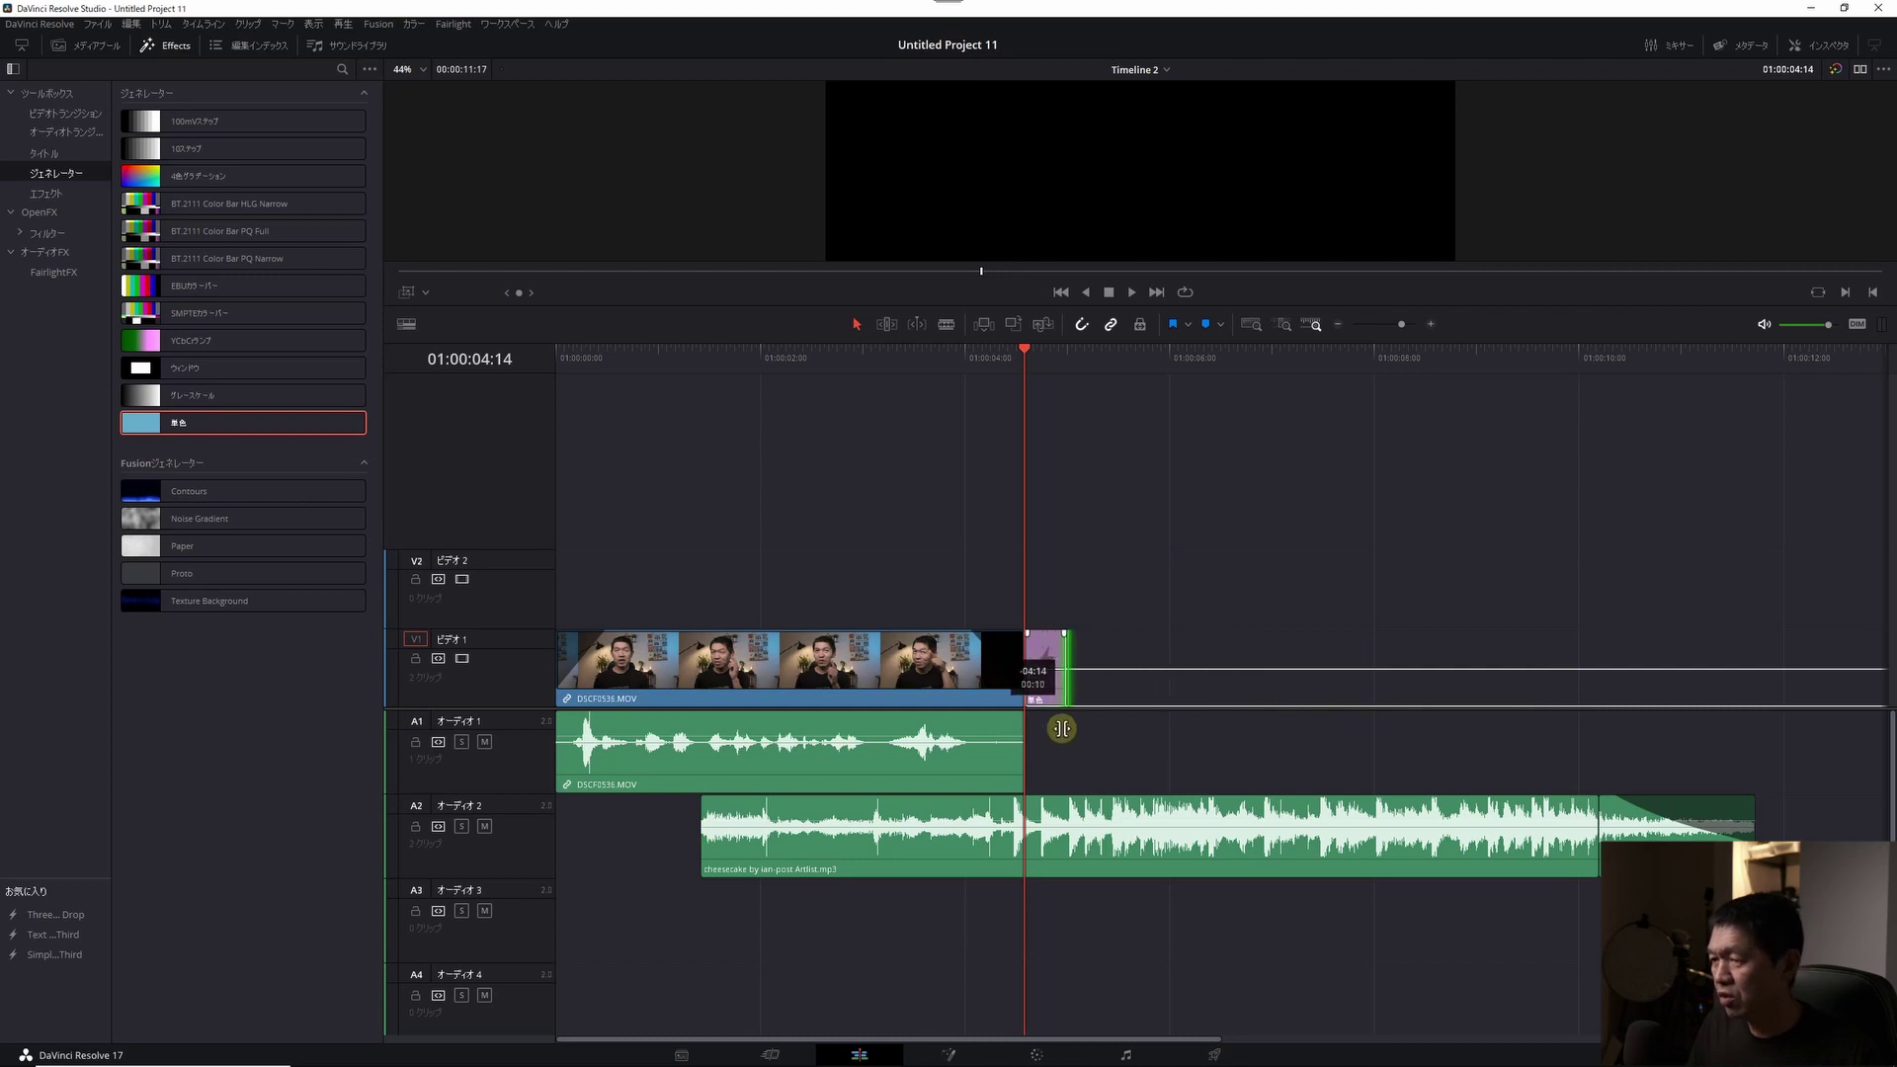
{"action": "left_click_drag", "start_coordinate": [1045, 733], "coordinate": [1065, 731]}
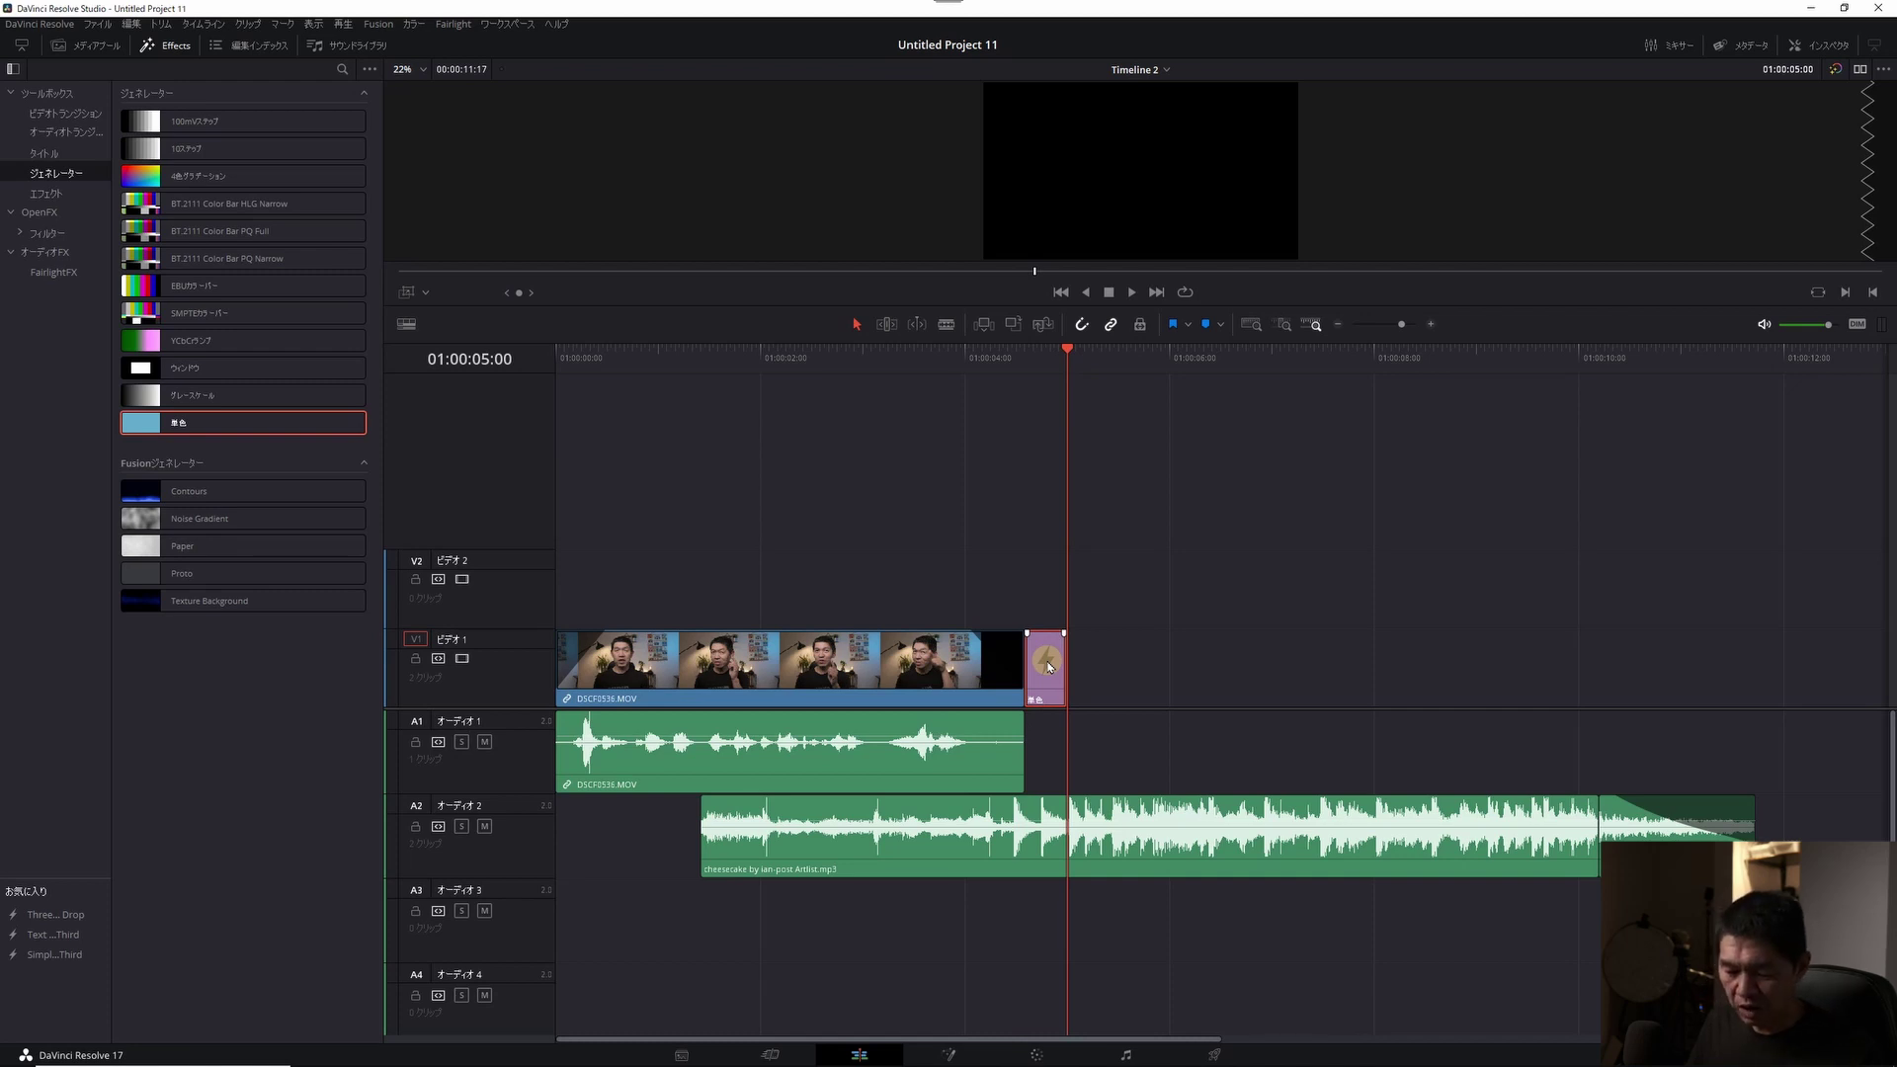
- Paste copies of the solid colour clip and stagger them upward onto V2–V4
{"action": "key", "text": "ctrl+v"}
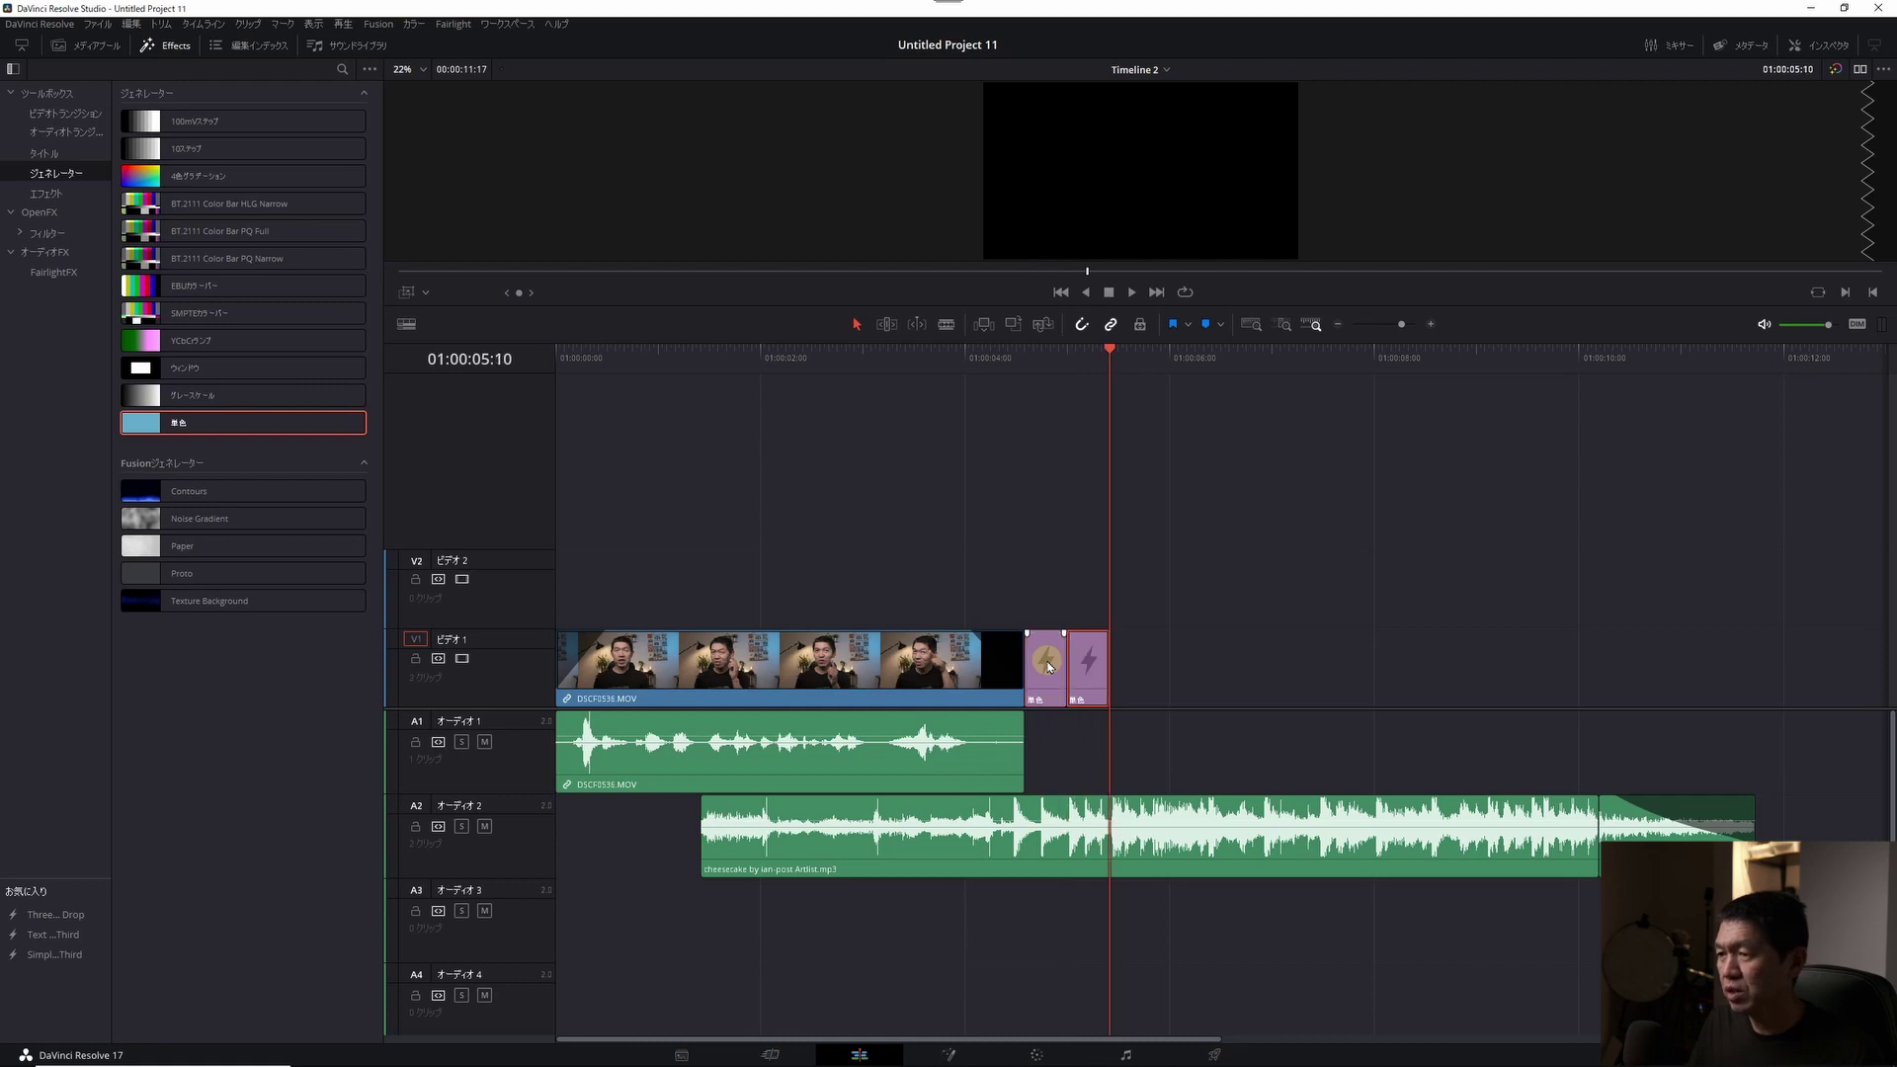
{"action": "key", "text": "ctrl+v"}
{"action": "key", "text": "ctrl+v"}
{"action": "key", "text": "ctrl+v"}
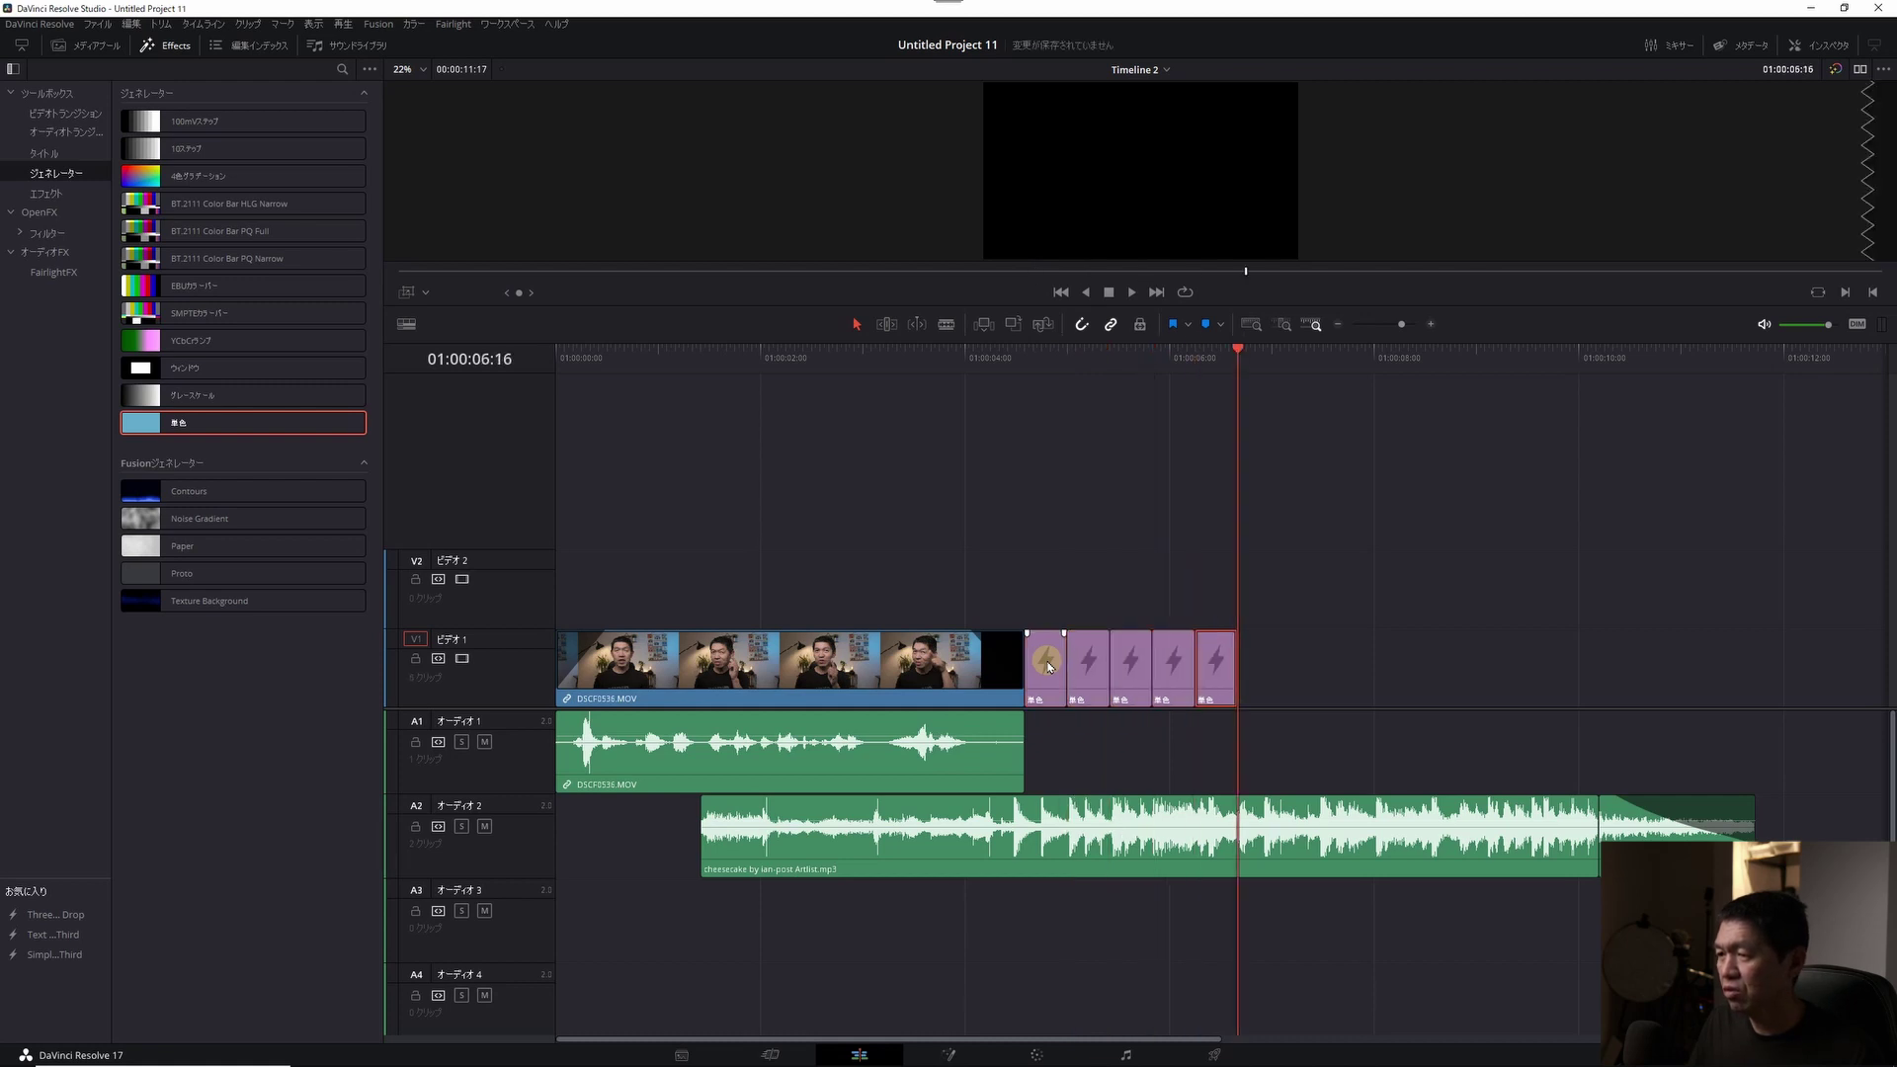
{"action": "mouse_move", "coordinate": [1082, 664]}
{"action": "left_mouse_down"}
{"action": "mouse_move", "coordinate": [1080, 620]}
{"action": "mouse_move", "coordinate": [1062, 620]}
{"action": "left_mouse_up"}
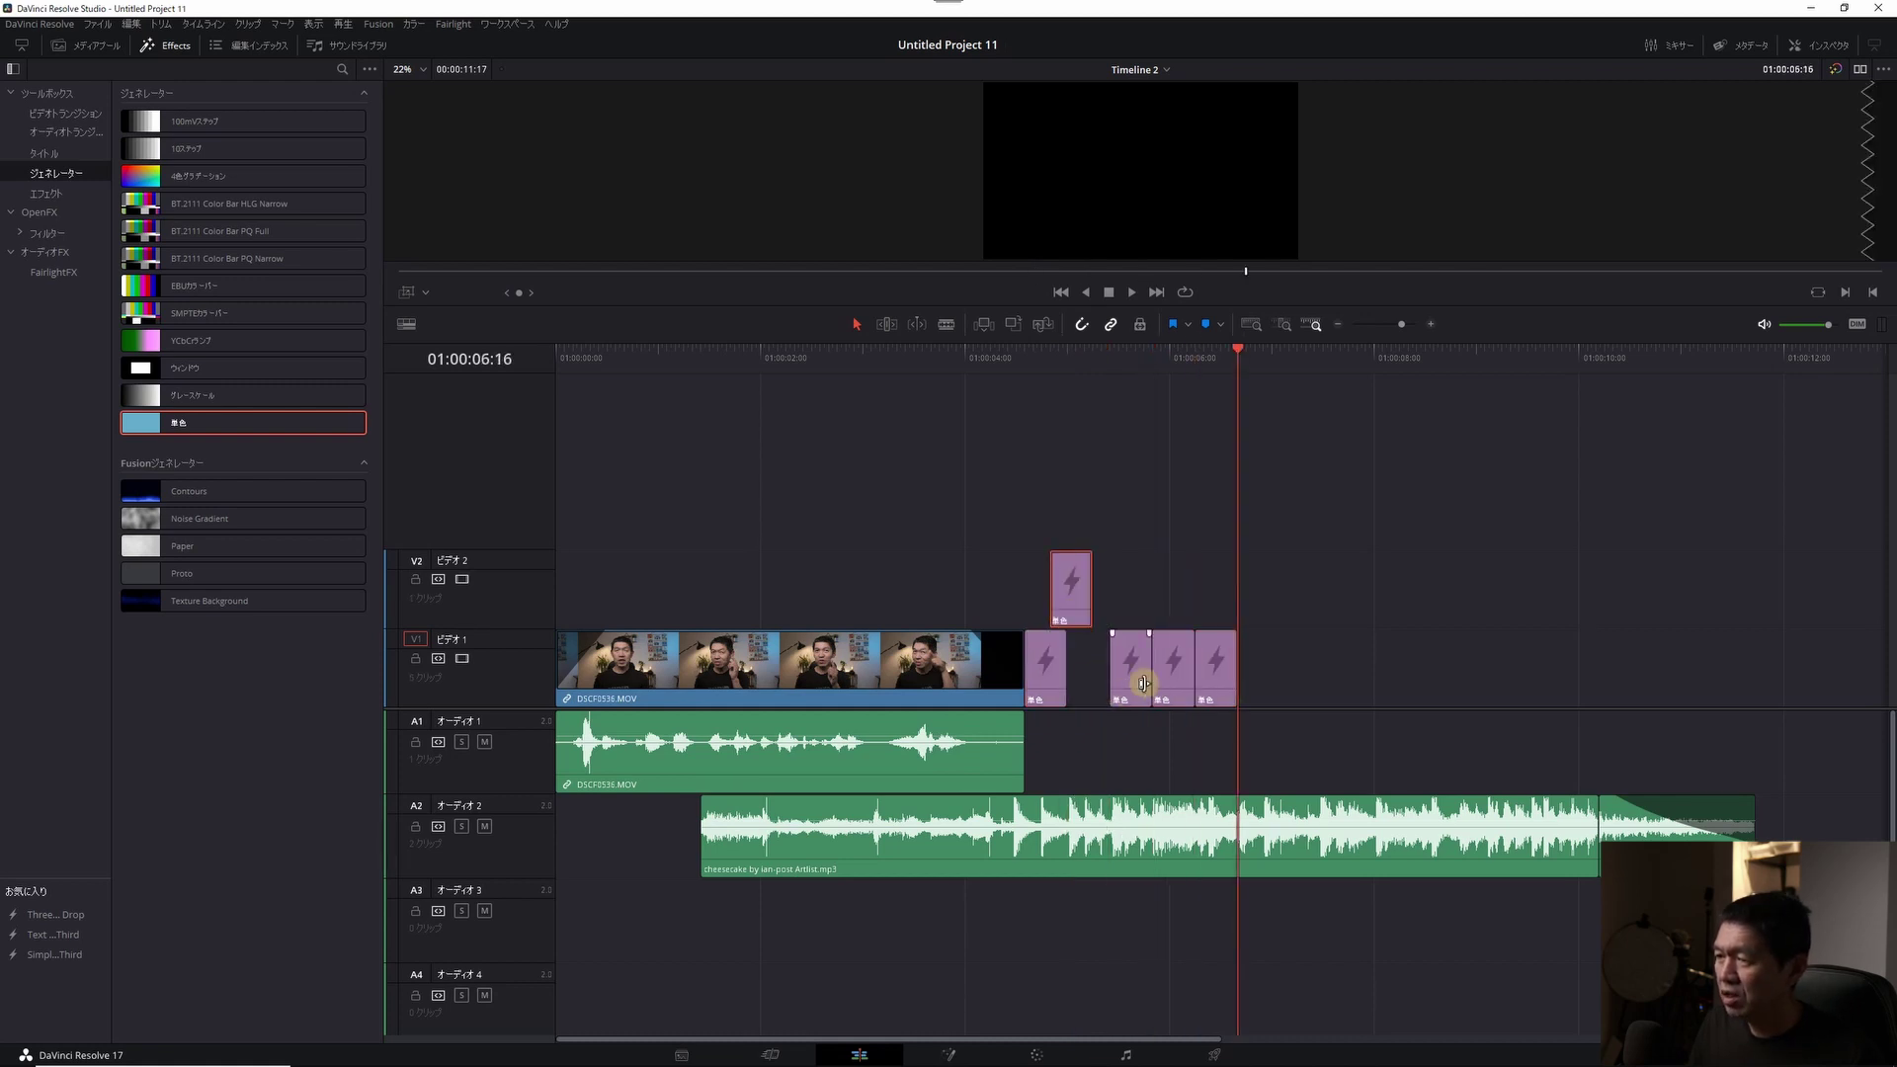
{"action": "mouse_move", "coordinate": [1142, 682]}
{"action": "left_mouse_down"}
{"action": "mouse_move", "coordinate": [1098, 524]}
{"action": "mouse_move", "coordinate": [1136, 457]}
{"action": "mouse_move", "coordinate": [1119, 457]}
{"action": "left_mouse_up"}
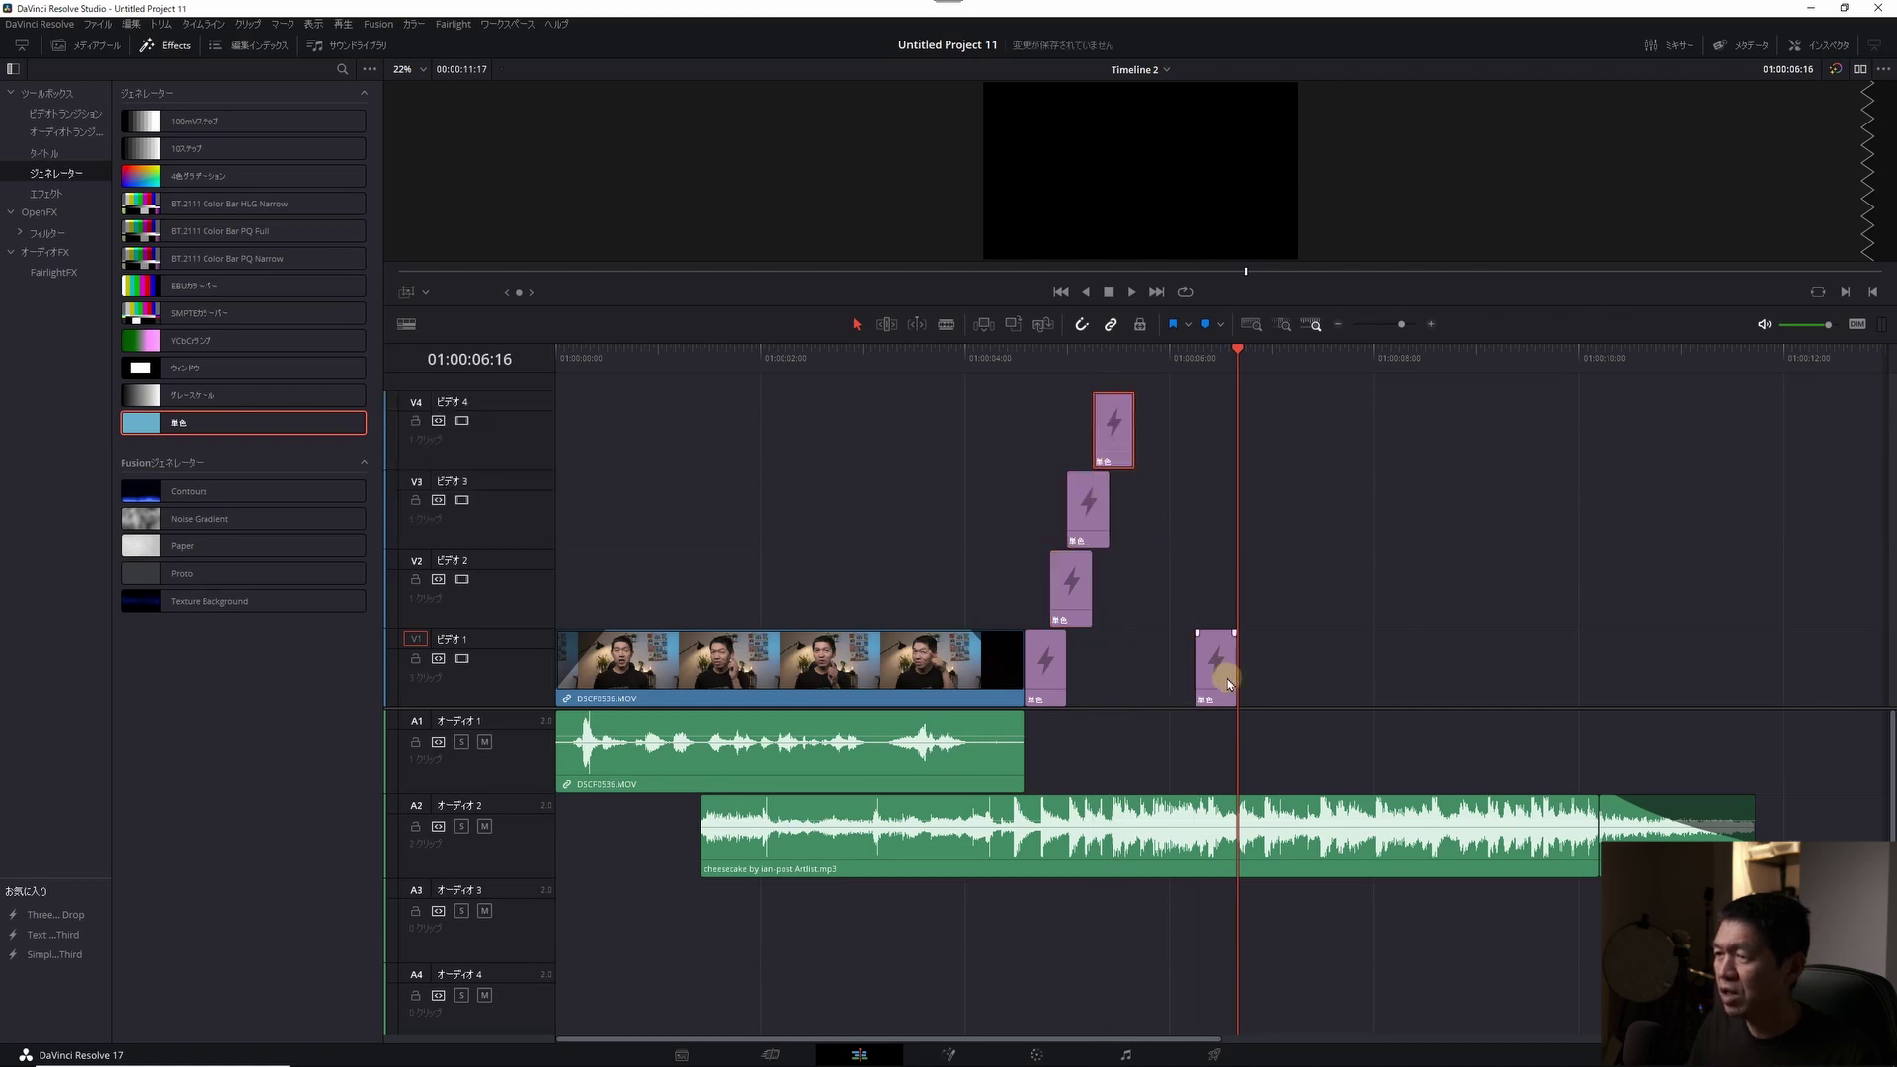
{"action": "left_click_drag", "start_coordinate": [1228, 682], "coordinate": [1143, 415]}
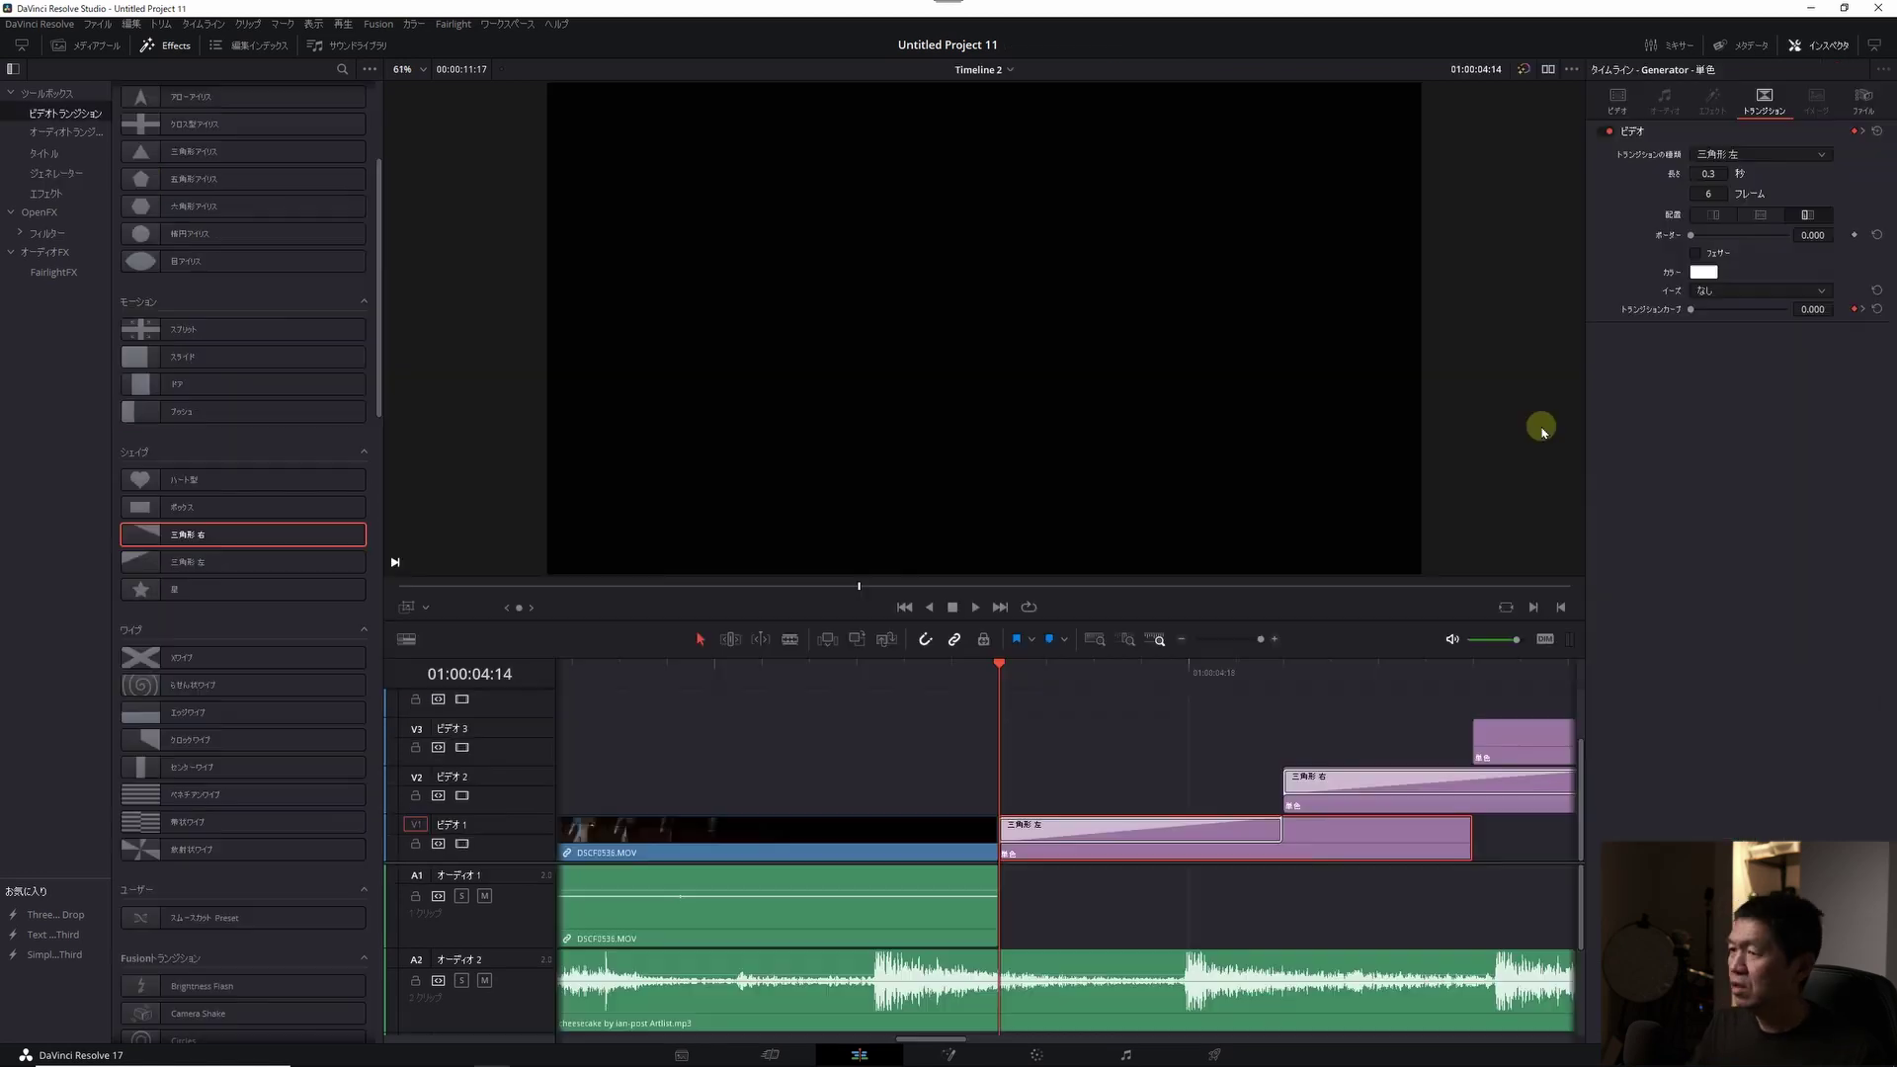
- Set the V1 solid colour generator to orange (#FF6619)
{"action": "left_click", "coordinate": [1336, 843]}
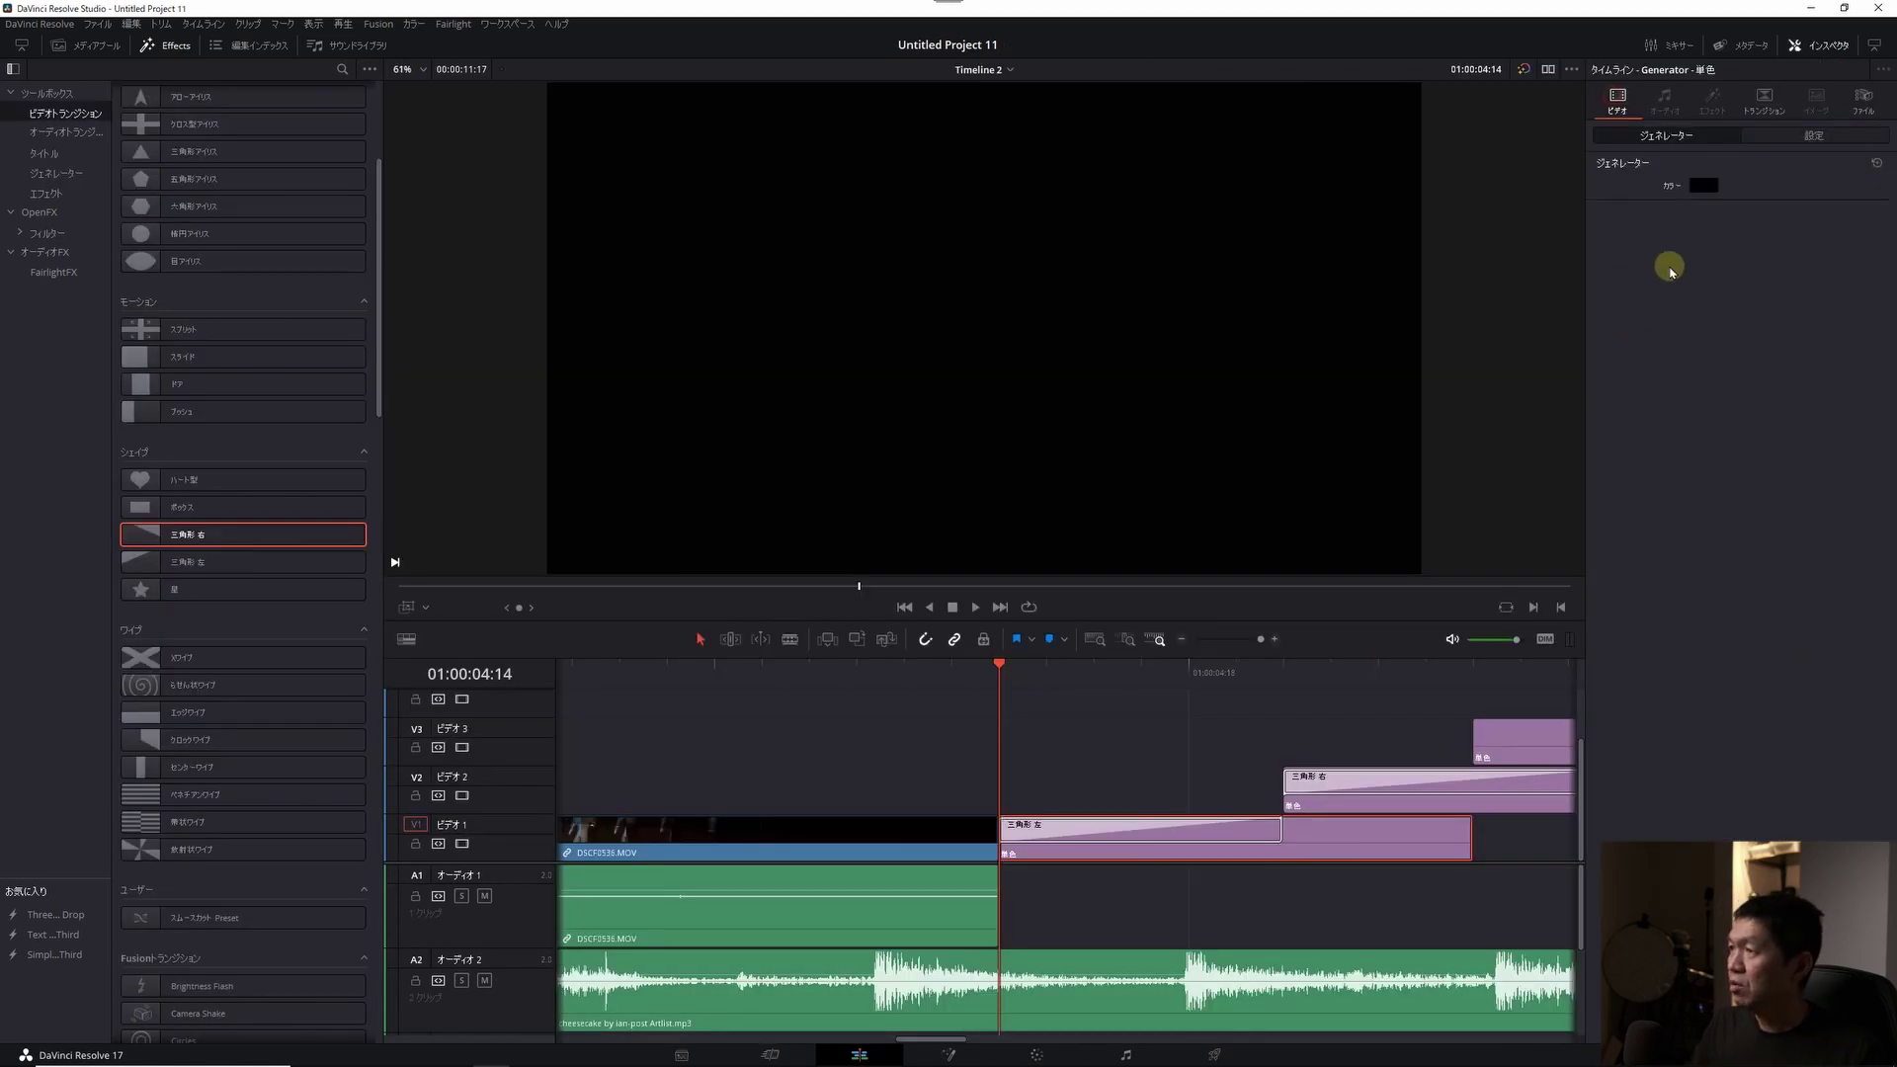
{"action": "left_click", "coordinate": [1702, 186]}
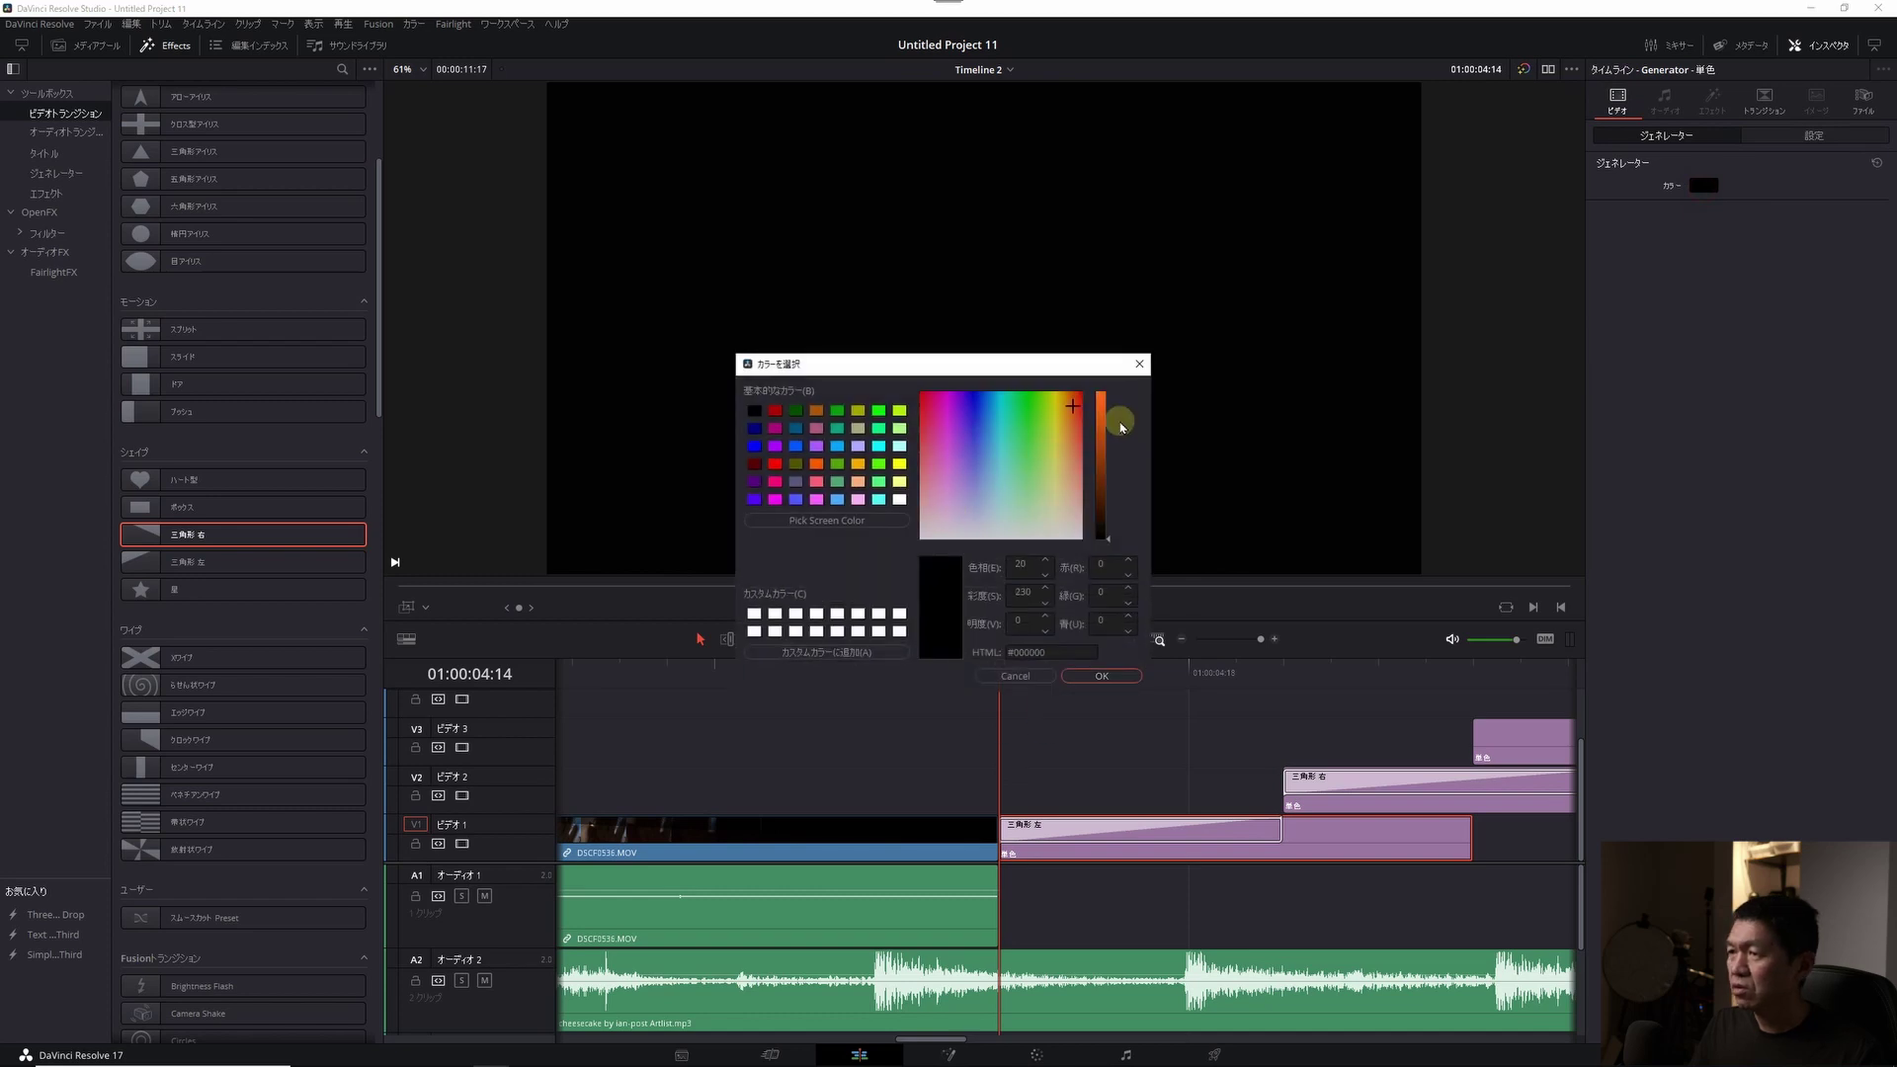
{"action": "left_click_drag", "start_coordinate": [1104, 438], "coordinate": [1100, 335]}
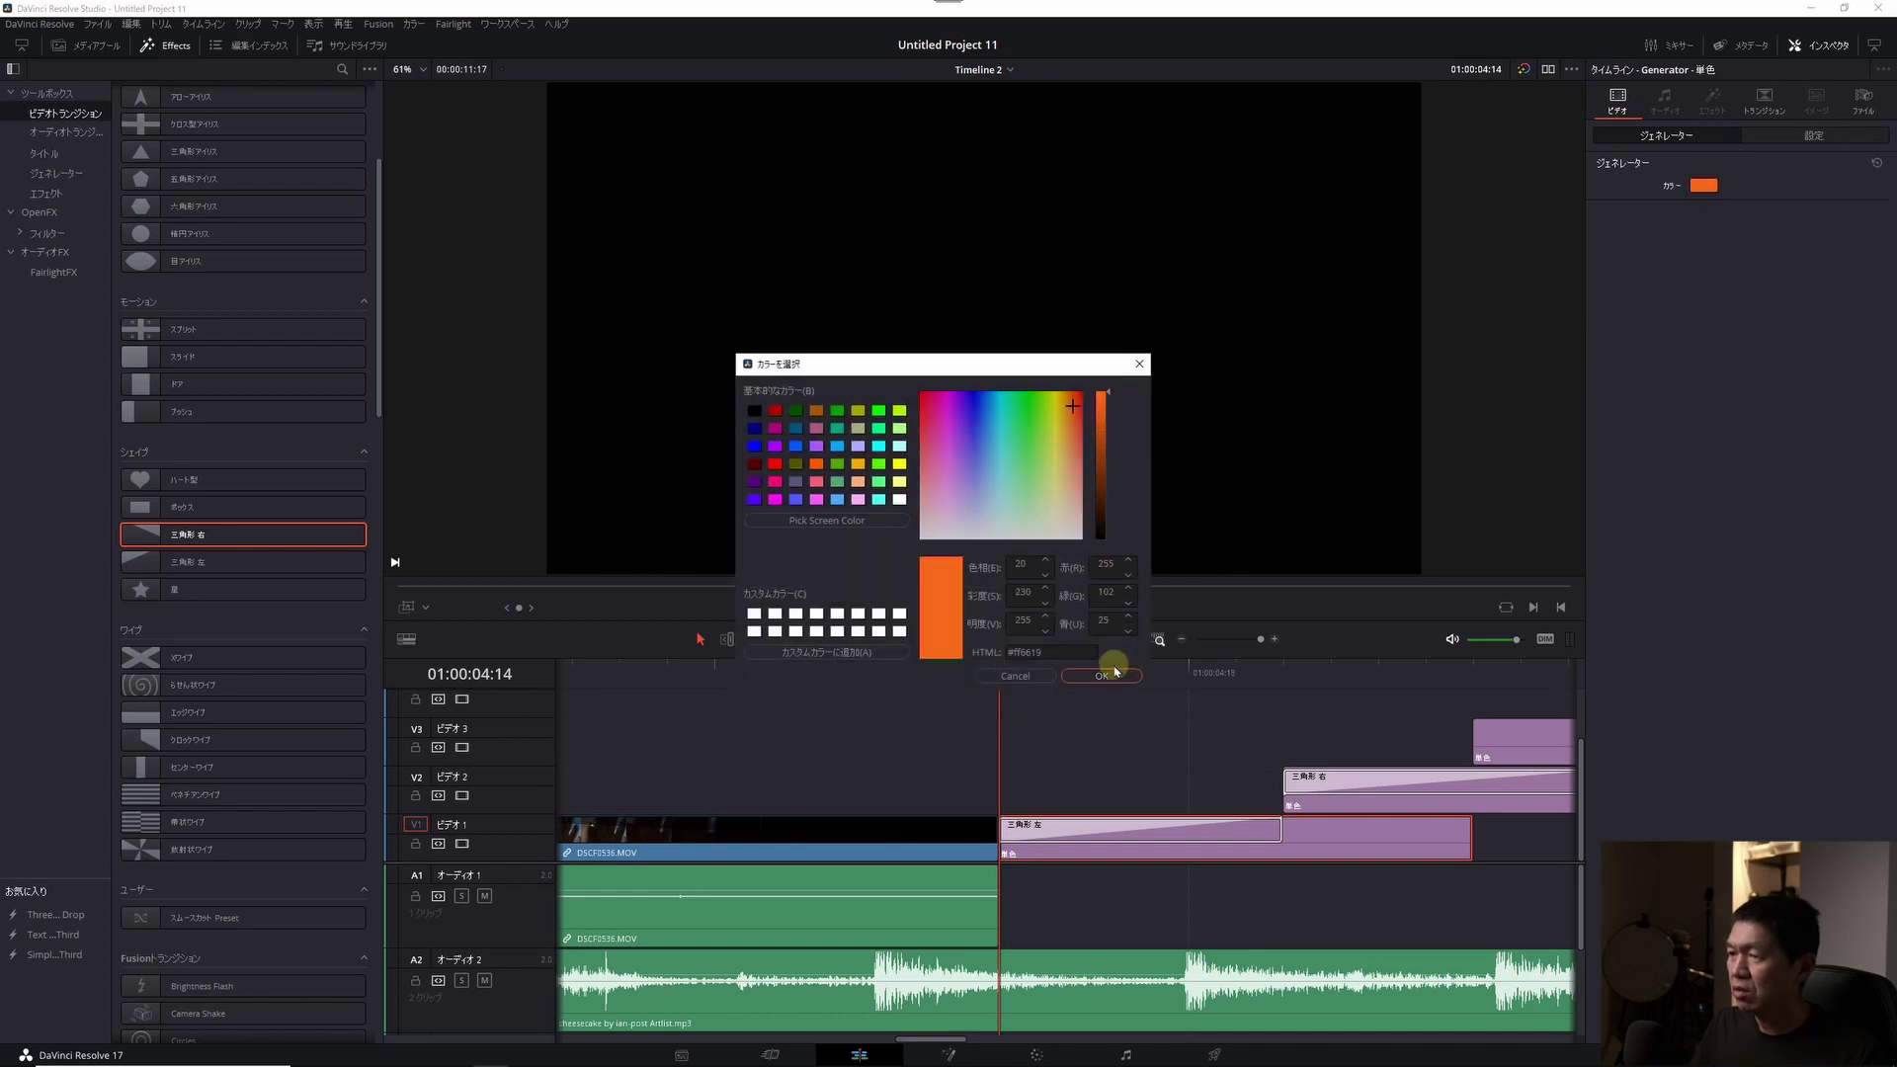
{"action": "left_click", "coordinate": [1114, 673]}
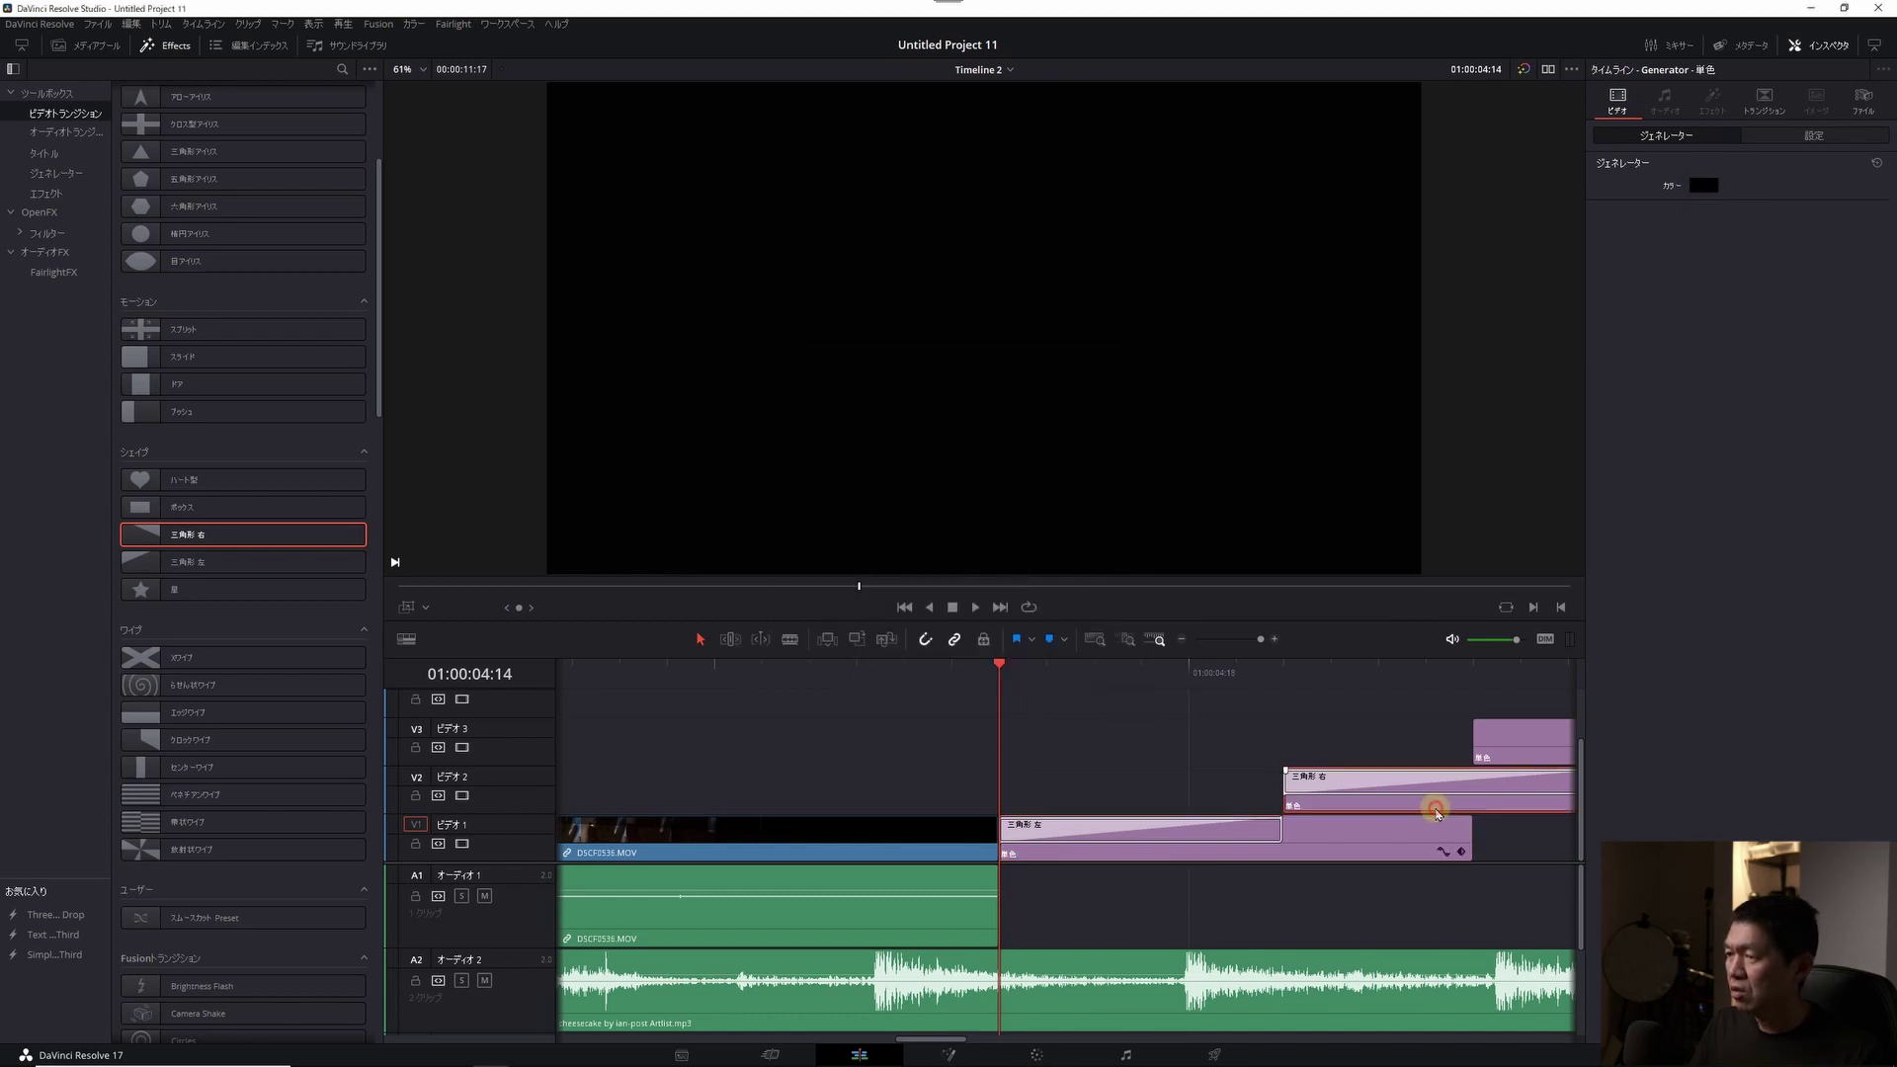
- Make the second generator blue (#1178FF) and play back the stacked colour clips
{"action": "left_click", "coordinate": [1716, 186]}
{"action": "left_click", "coordinate": [986, 401]}
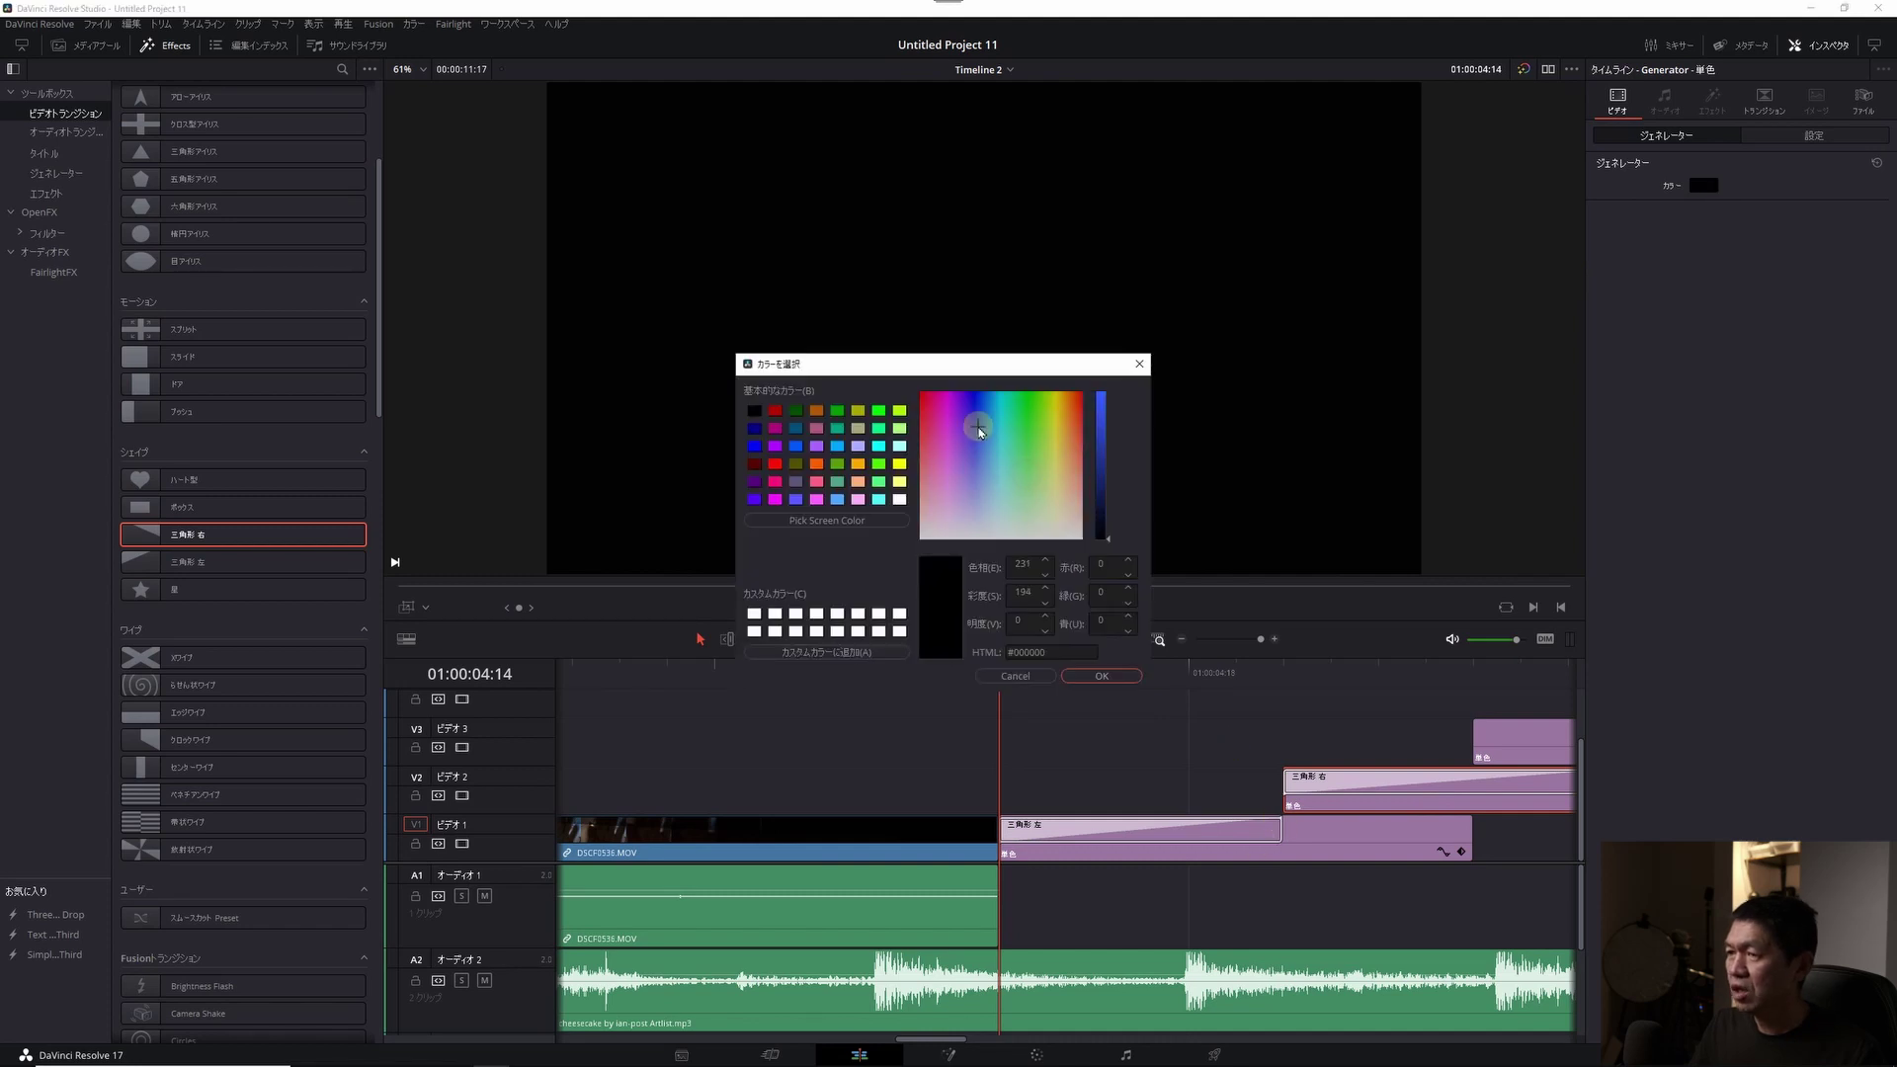
{"action": "left_click_drag", "start_coordinate": [1102, 438], "coordinate": [1089, 313]}
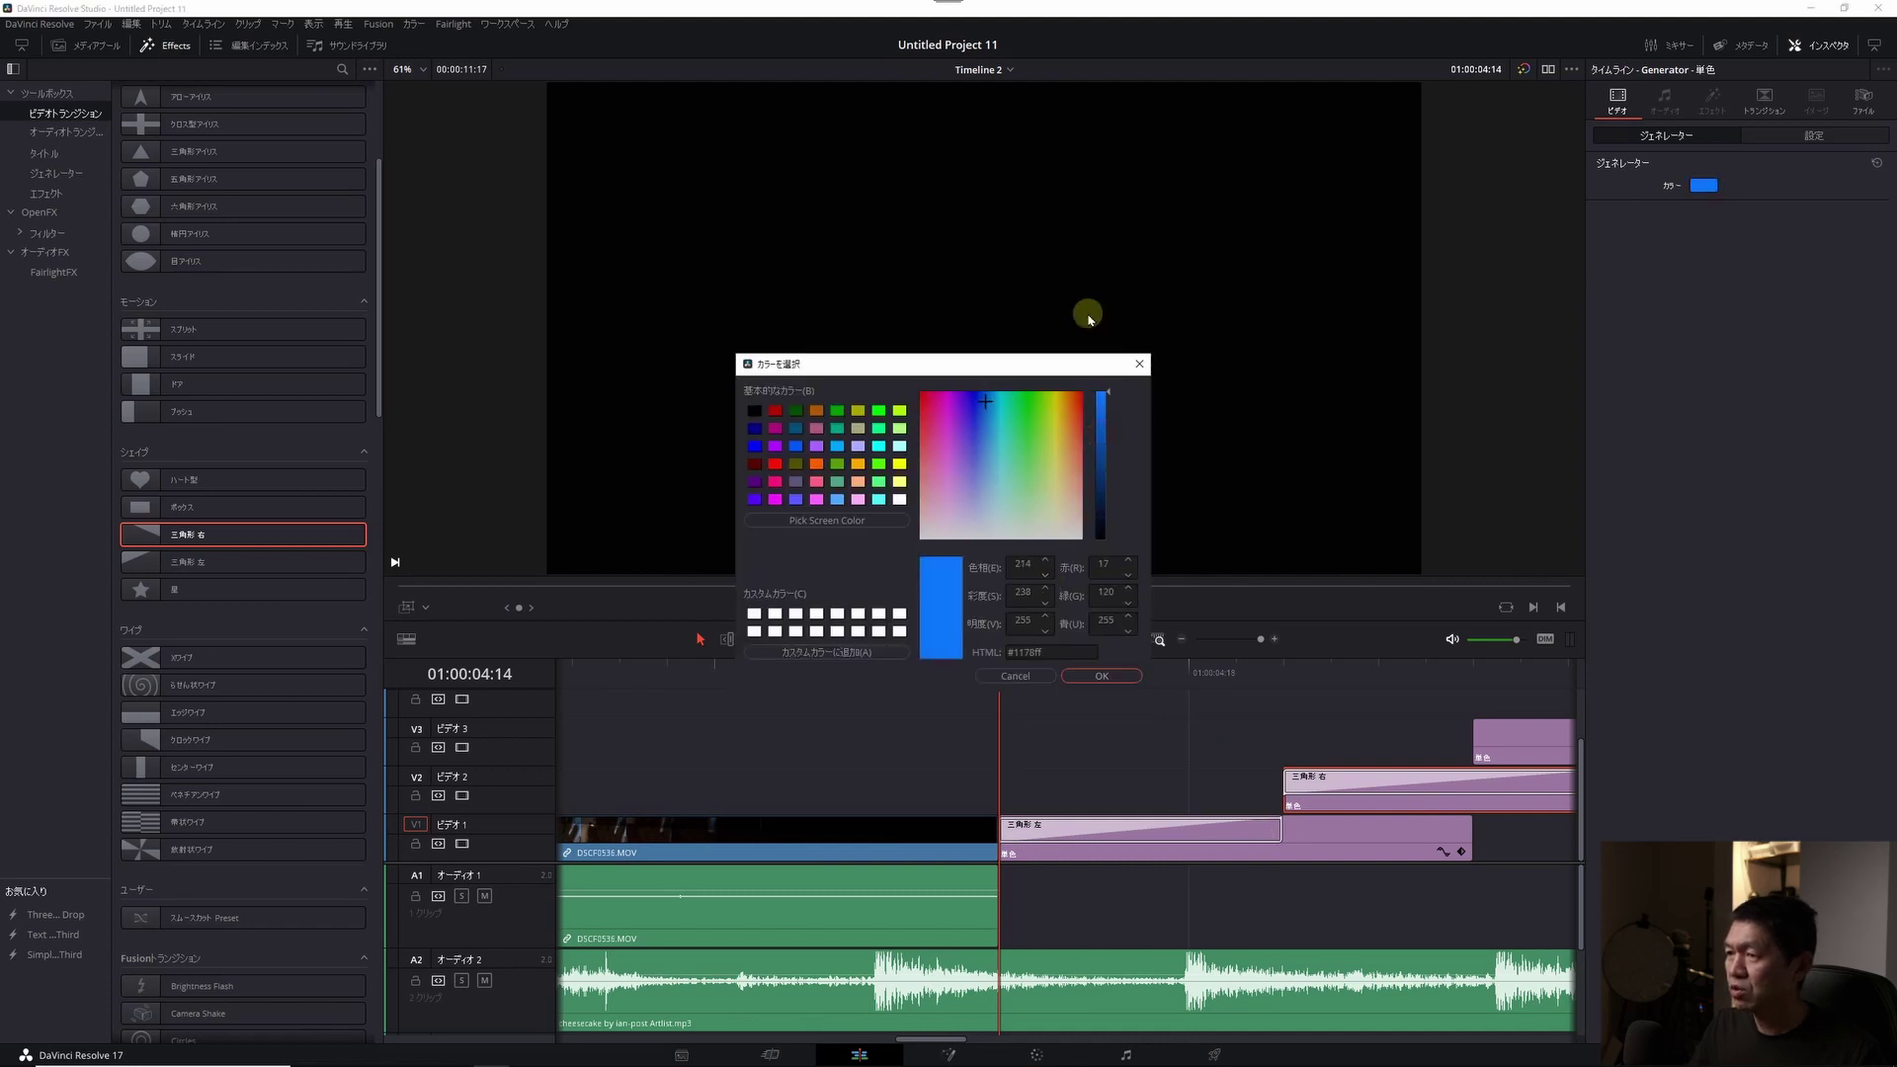
{"action": "left_click_drag", "start_coordinate": [941, 665], "coordinate": [905, 678]}
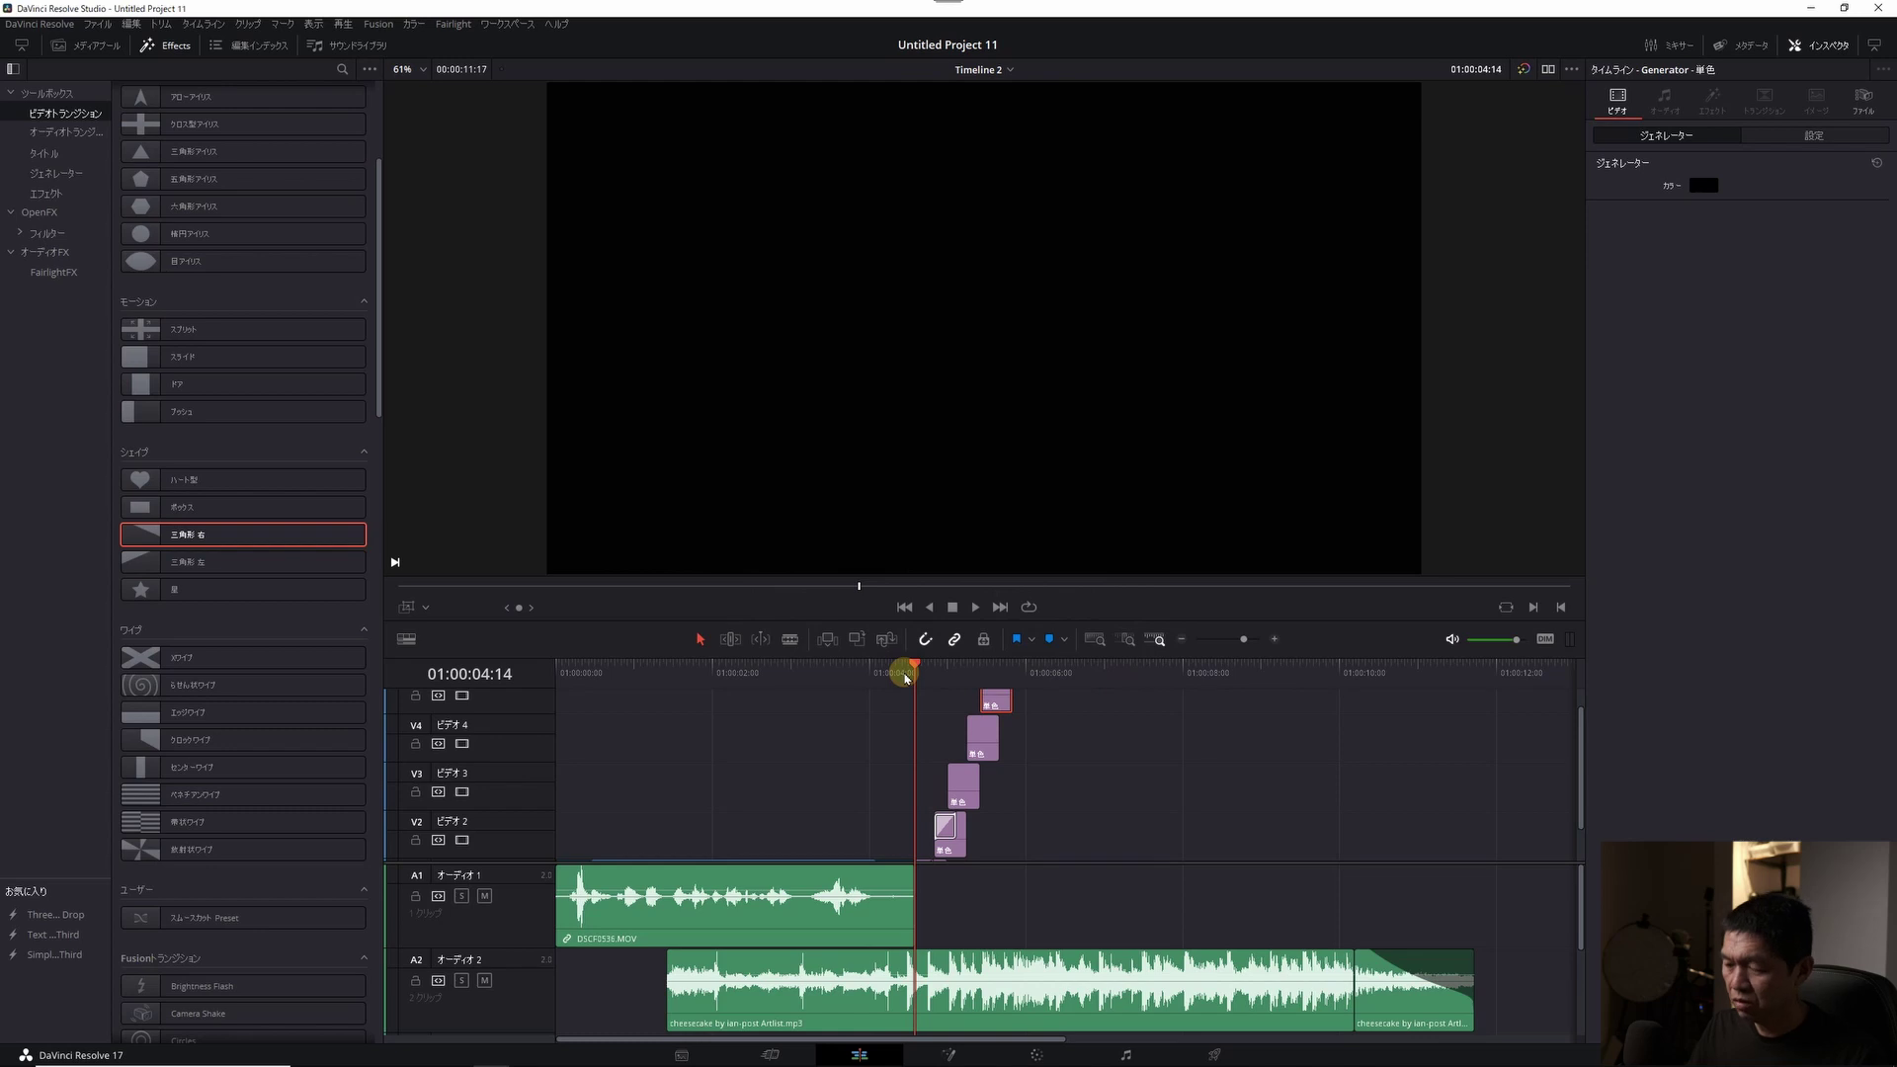
{"action": "key", "text": "space"}
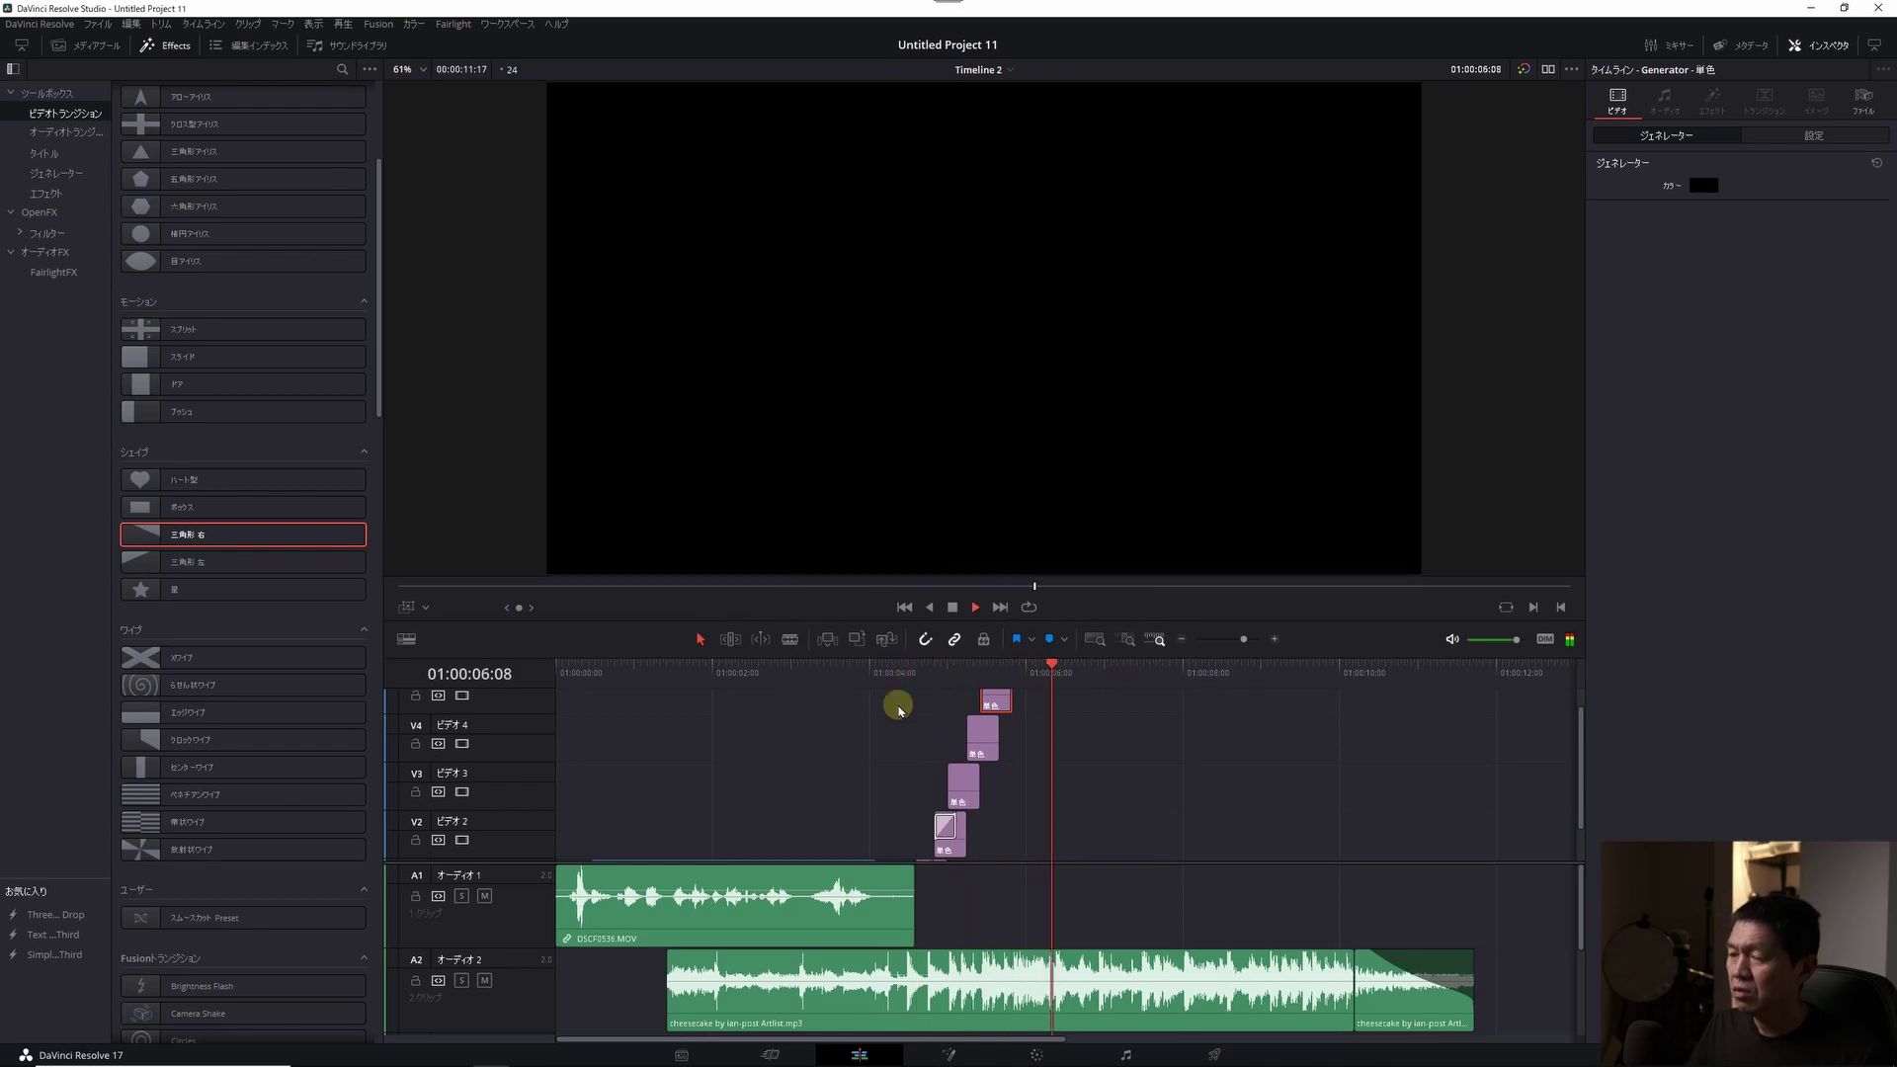
- Stop playback and park the playhead inside the talking-head clip before the orange wipe
{"action": "key", "text": "space"}
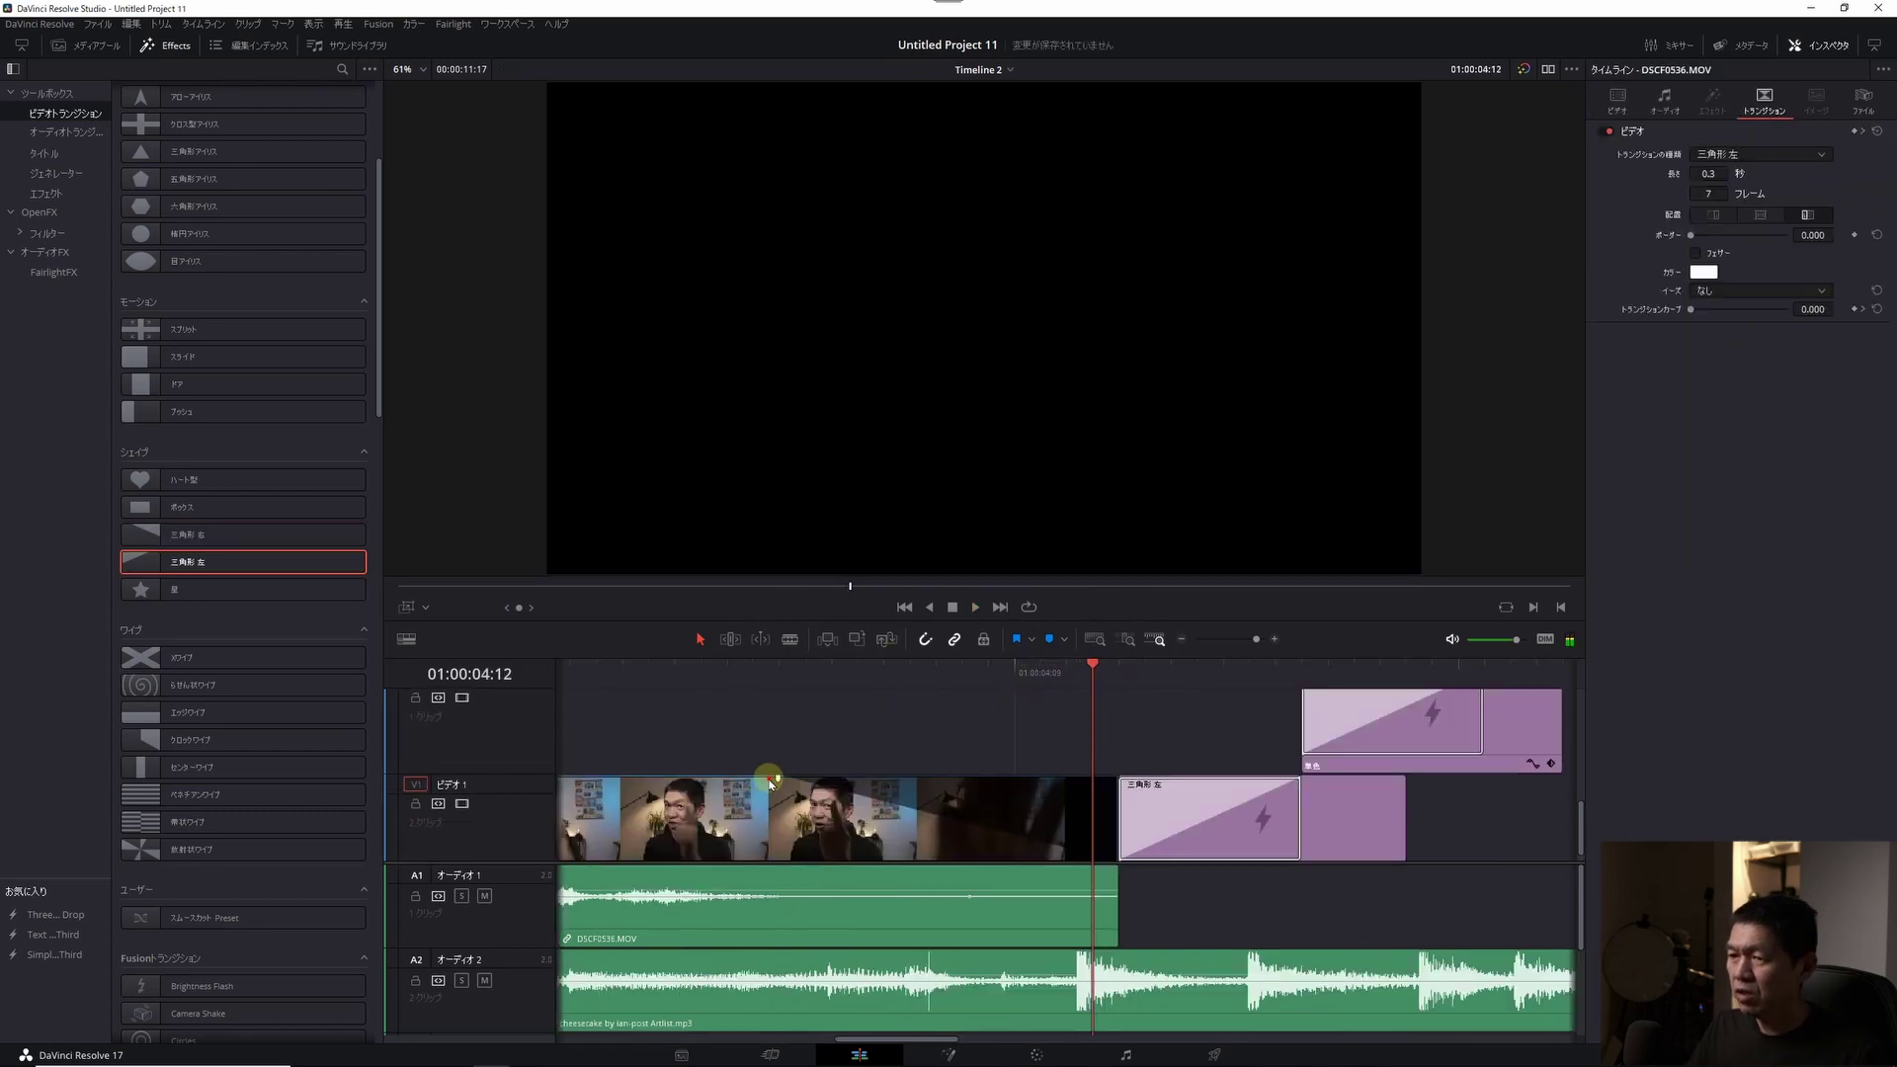
{"action": "left_click", "coordinate": [772, 782]}
{"action": "mouse_move", "coordinate": [1006, 676]}
{"action": "left_mouse_down"}
{"action": "mouse_move", "coordinate": [711, 684]}
{"action": "mouse_move", "coordinate": [880, 691]}
{"action": "mouse_move", "coordinate": [858, 709]}
{"action": "mouse_move", "coordinate": [1067, 692]}
{"action": "mouse_move", "coordinate": [759, 708]}
{"action": "mouse_move", "coordinate": [839, 691]}
{"action": "left_mouse_up"}
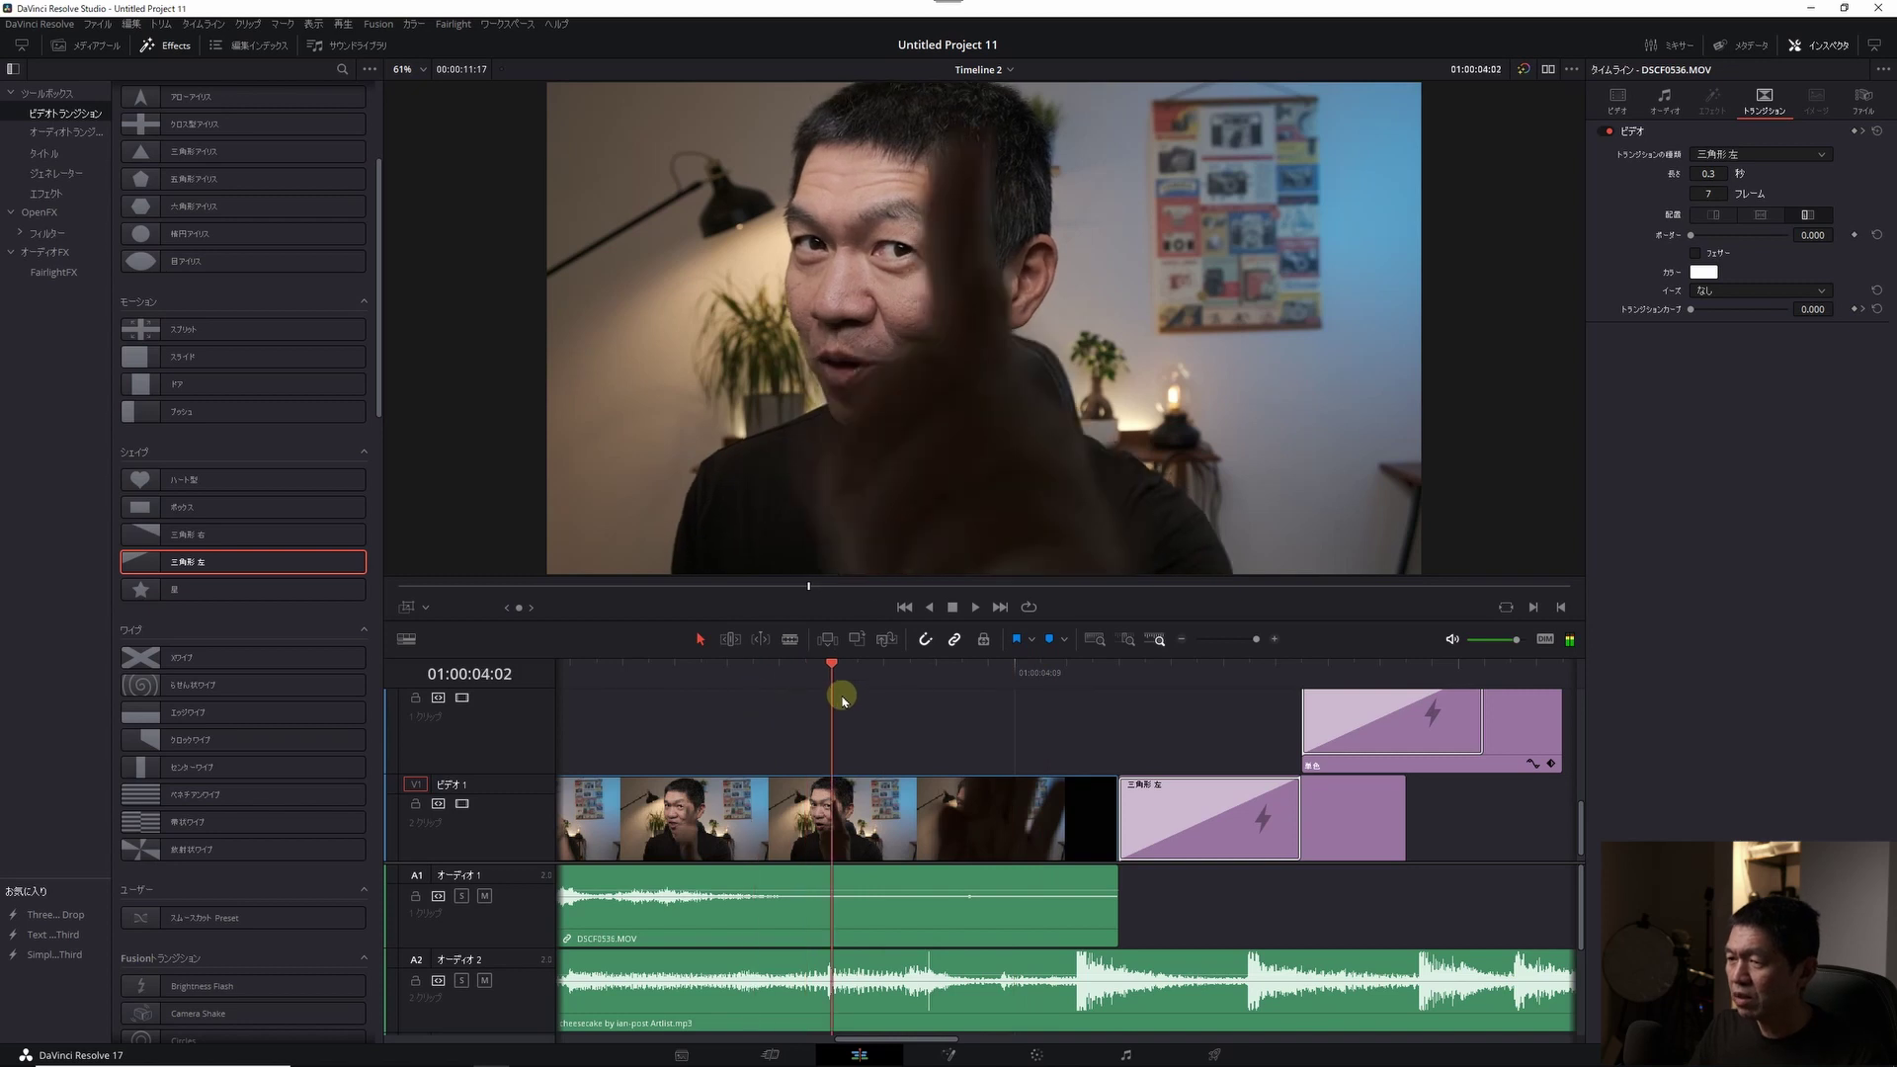
{"action": "left_click_drag", "start_coordinate": [1114, 791], "coordinate": [923, 772]}
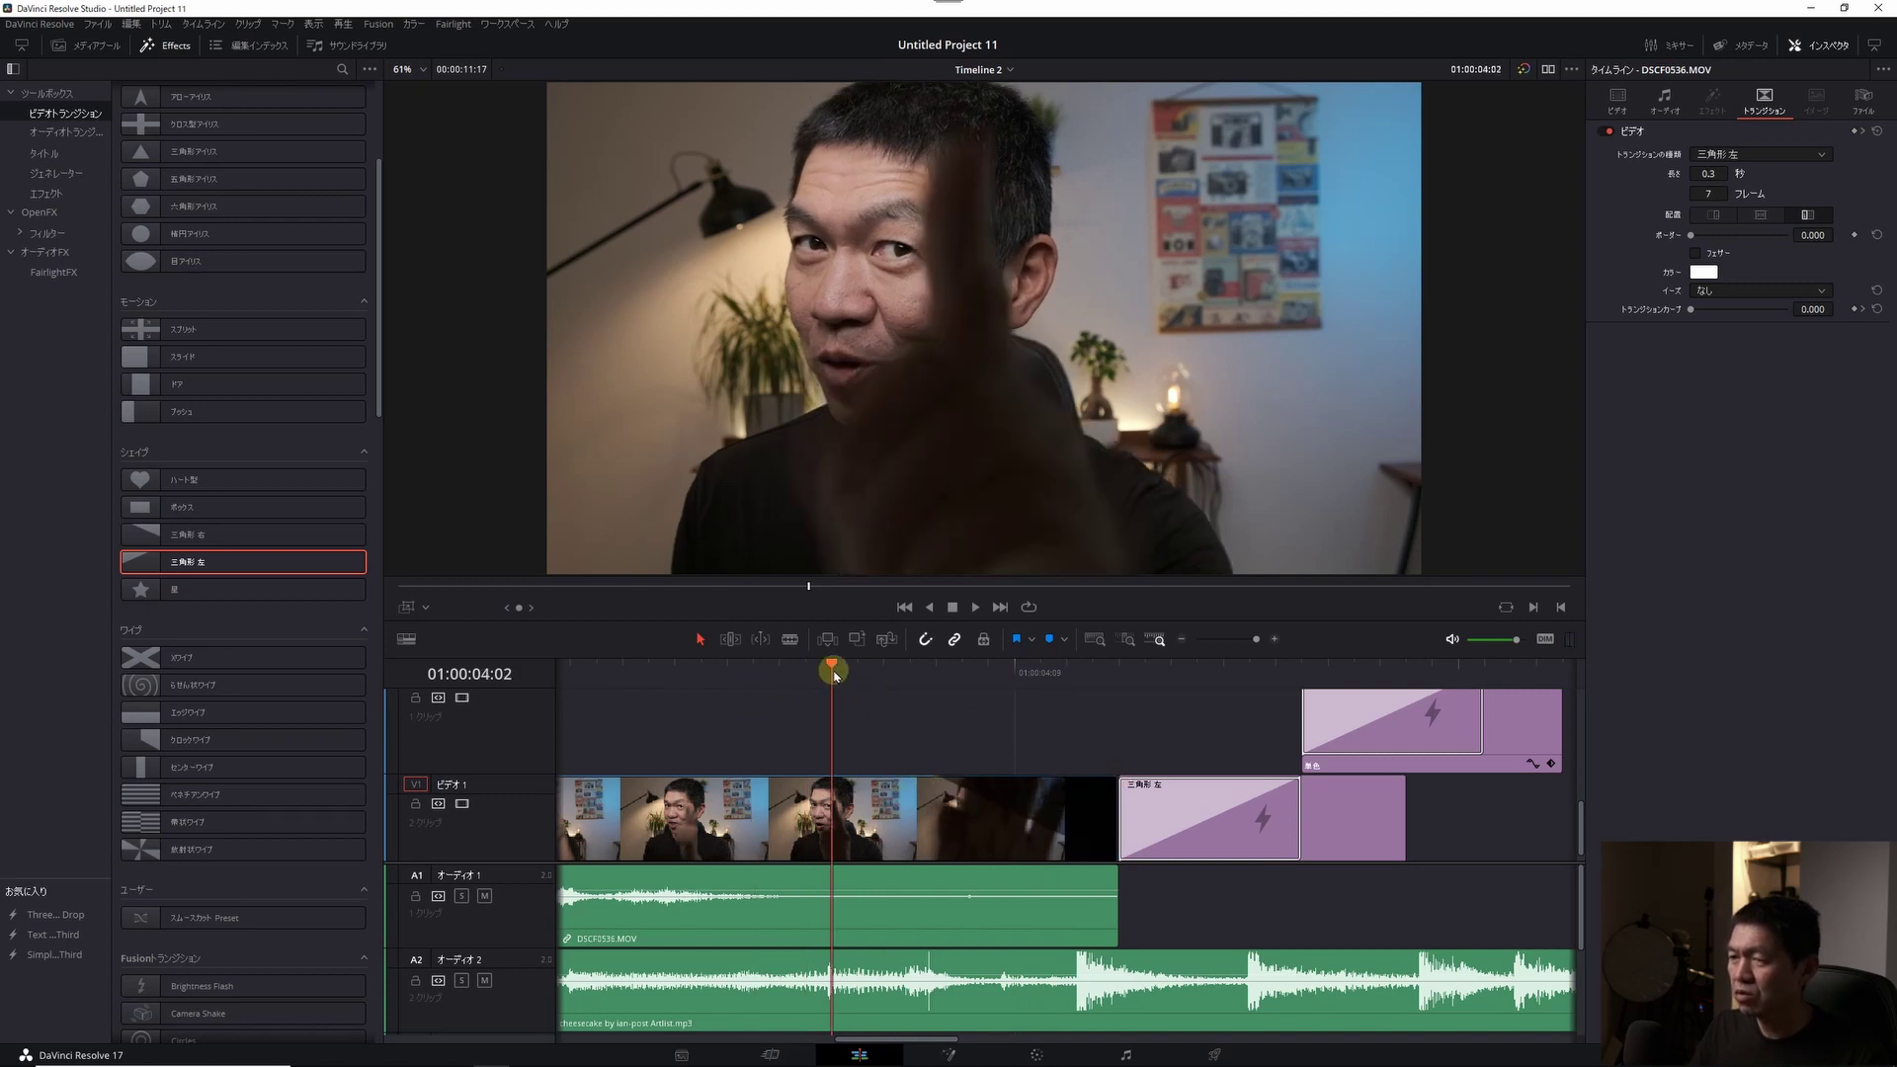
{"action": "left_click_drag", "start_coordinate": [832, 665], "coordinate": [1197, 692]}
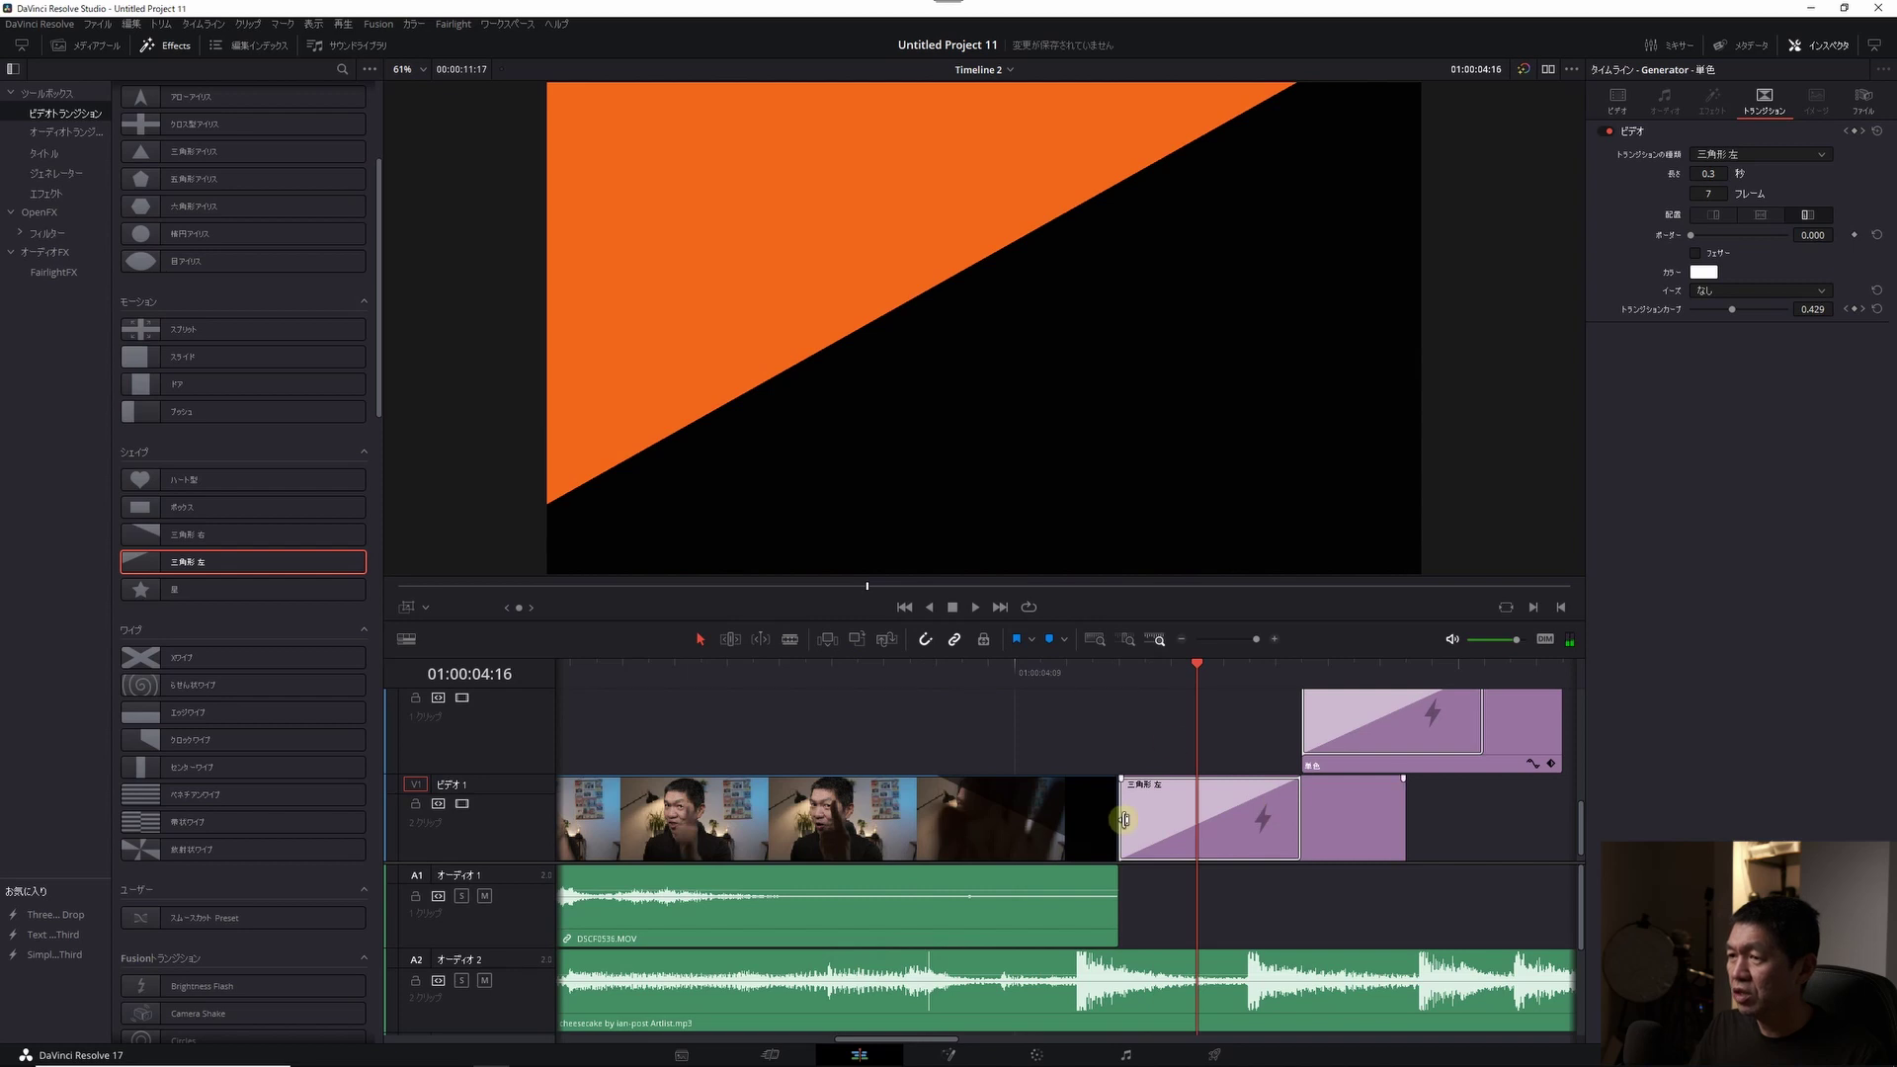
{"action": "left_click_drag", "start_coordinate": [752, 338], "coordinate": [919, 474]}
{"action": "key", "text": "Left"}
{"action": "key", "text": "Left"}
{"action": "key", "text": "Left"}
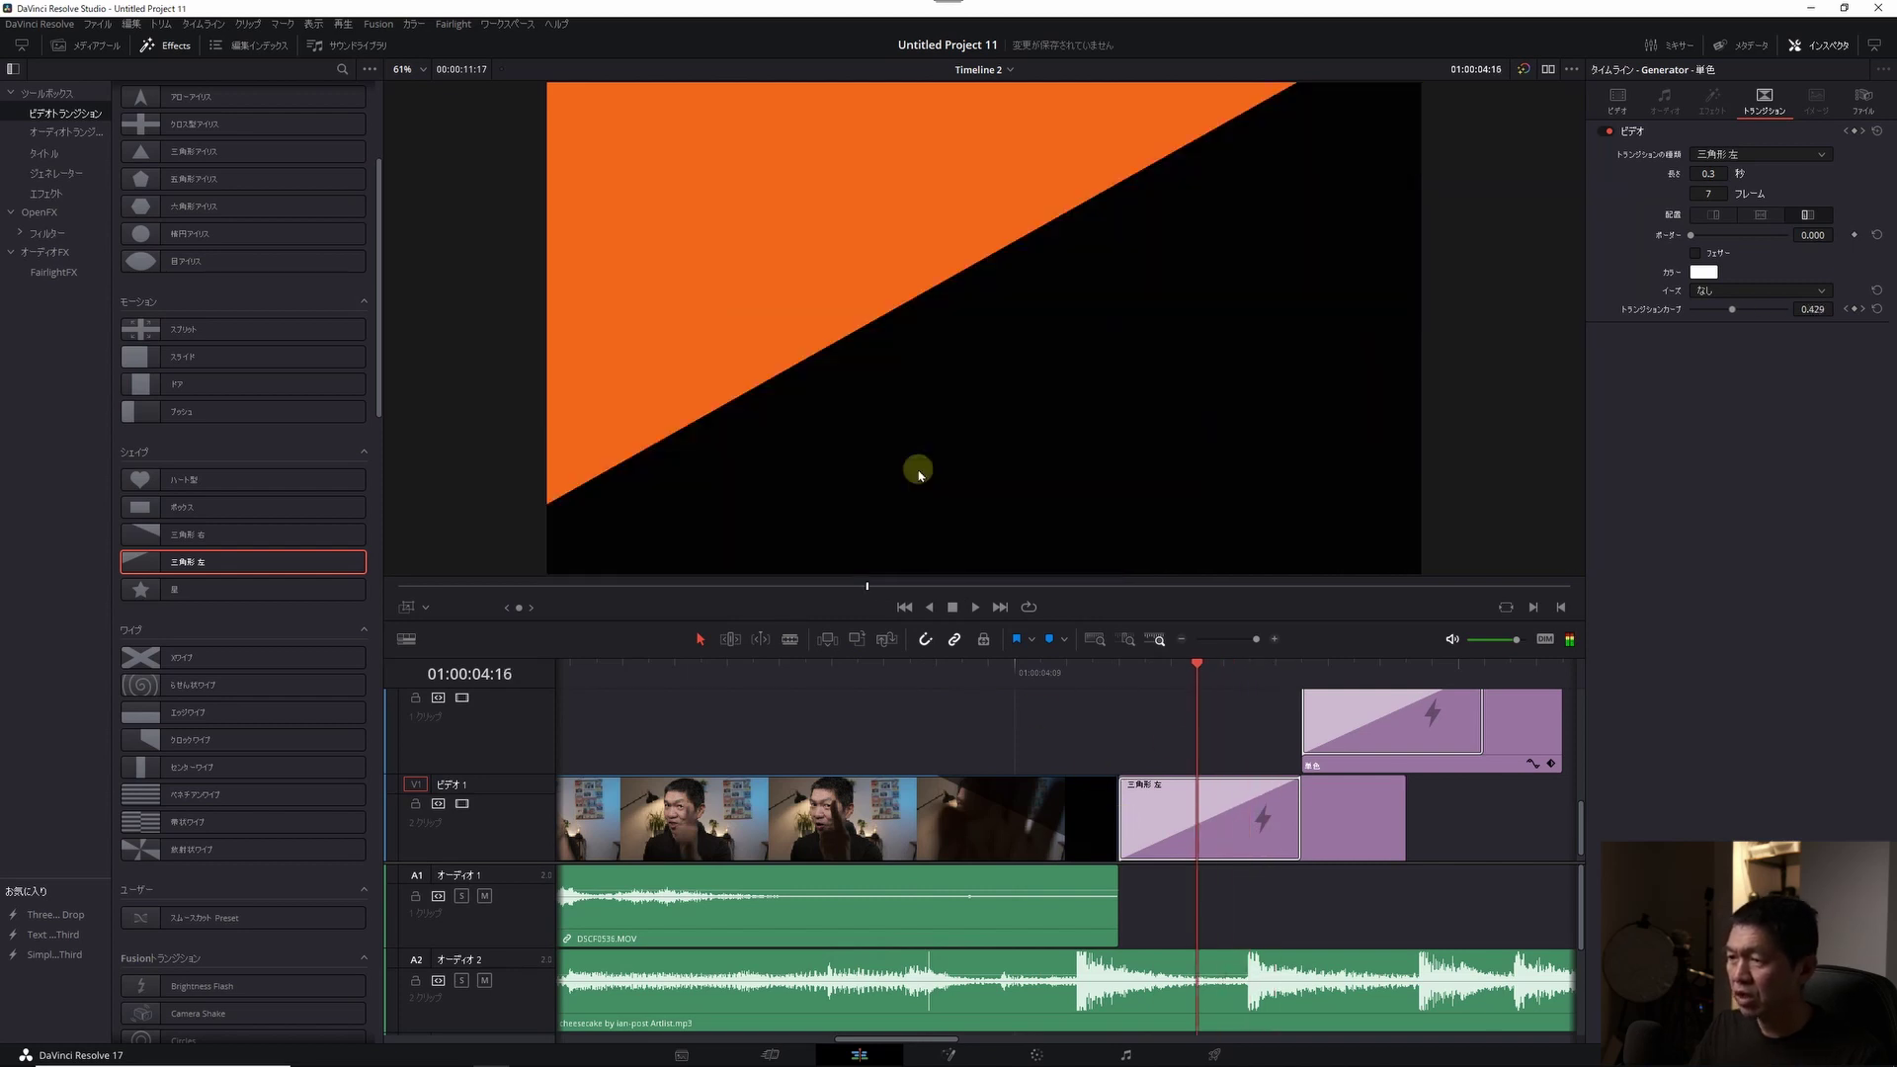
{"action": "key", "text": "Left"}
{"action": "key", "text": "Right"}
{"action": "key", "text": "Right"}
{"action": "key", "text": "Right"}
{"action": "key", "text": "Right"}
{"action": "key", "text": "Right"}
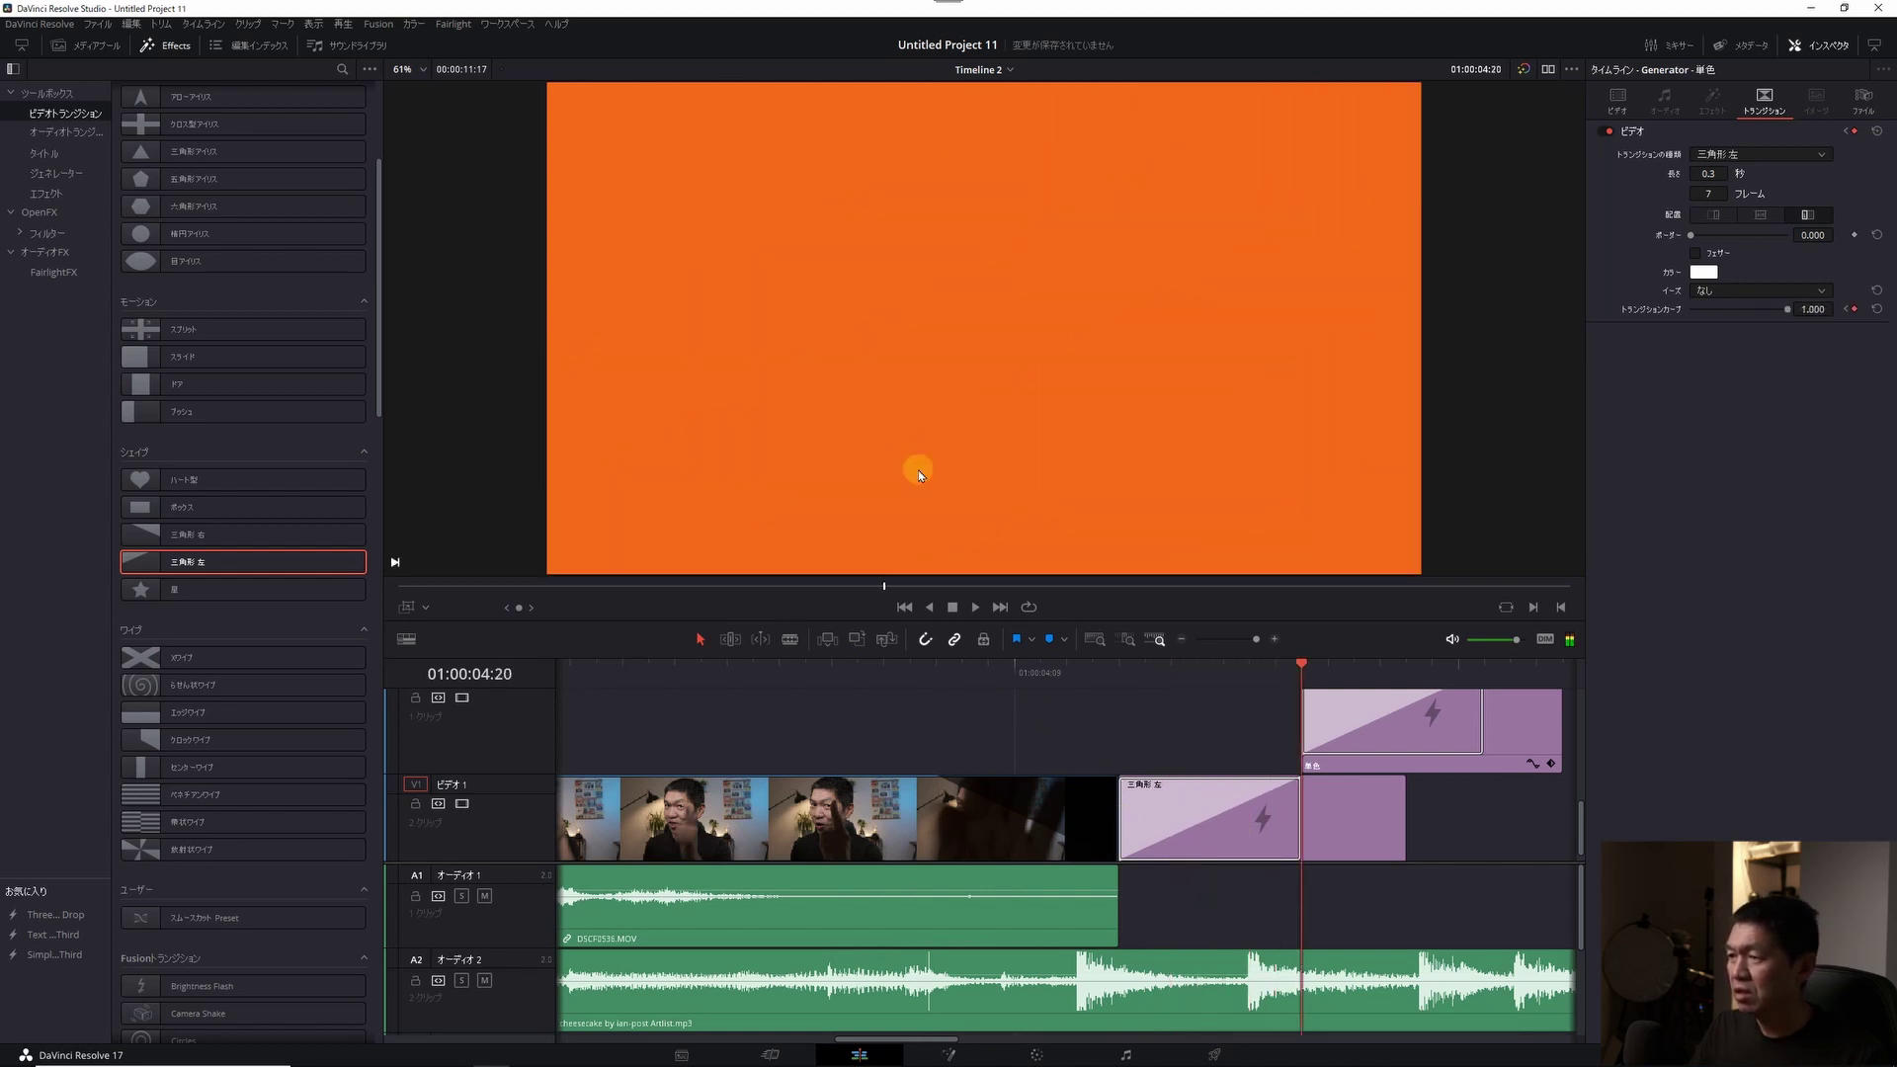
{"action": "key", "text": "Right"}
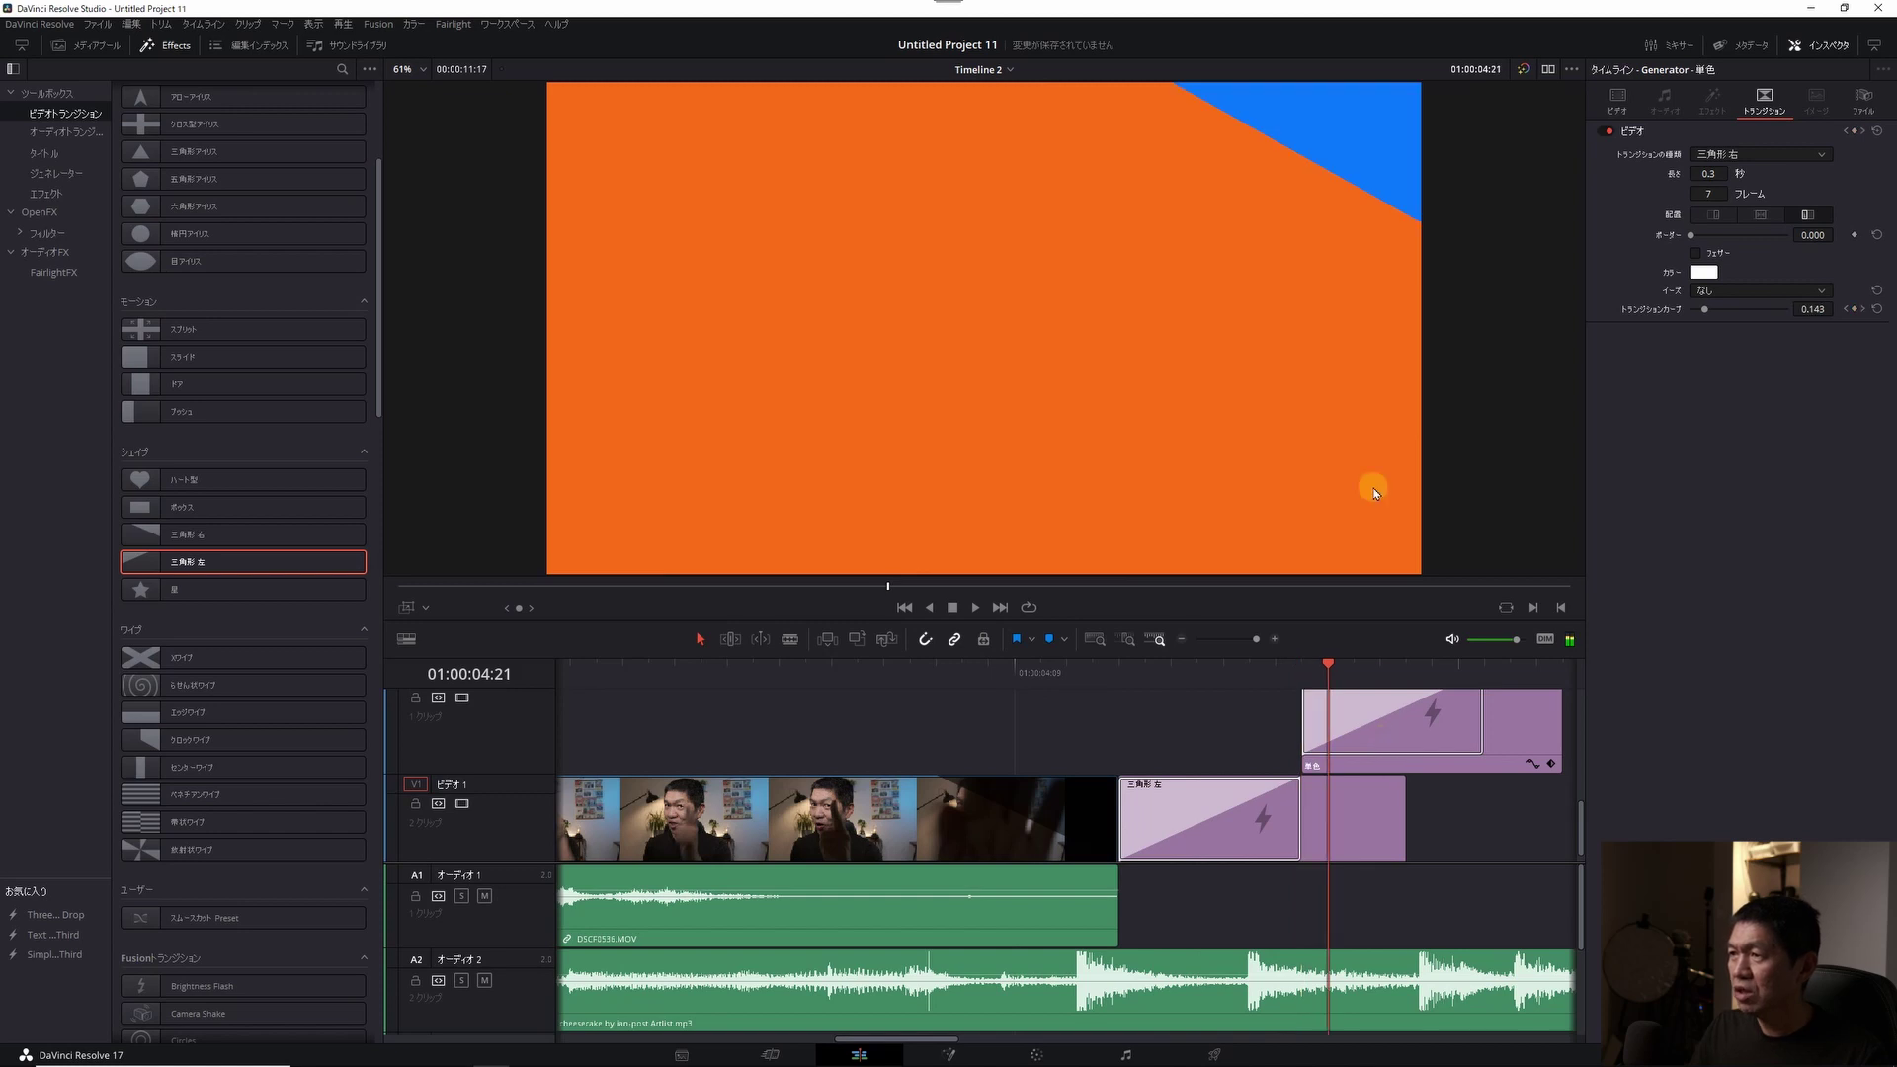
{"action": "key", "text": "Right"}
{"action": "key", "text": "Right"}
{"action": "key", "text": "Right"}
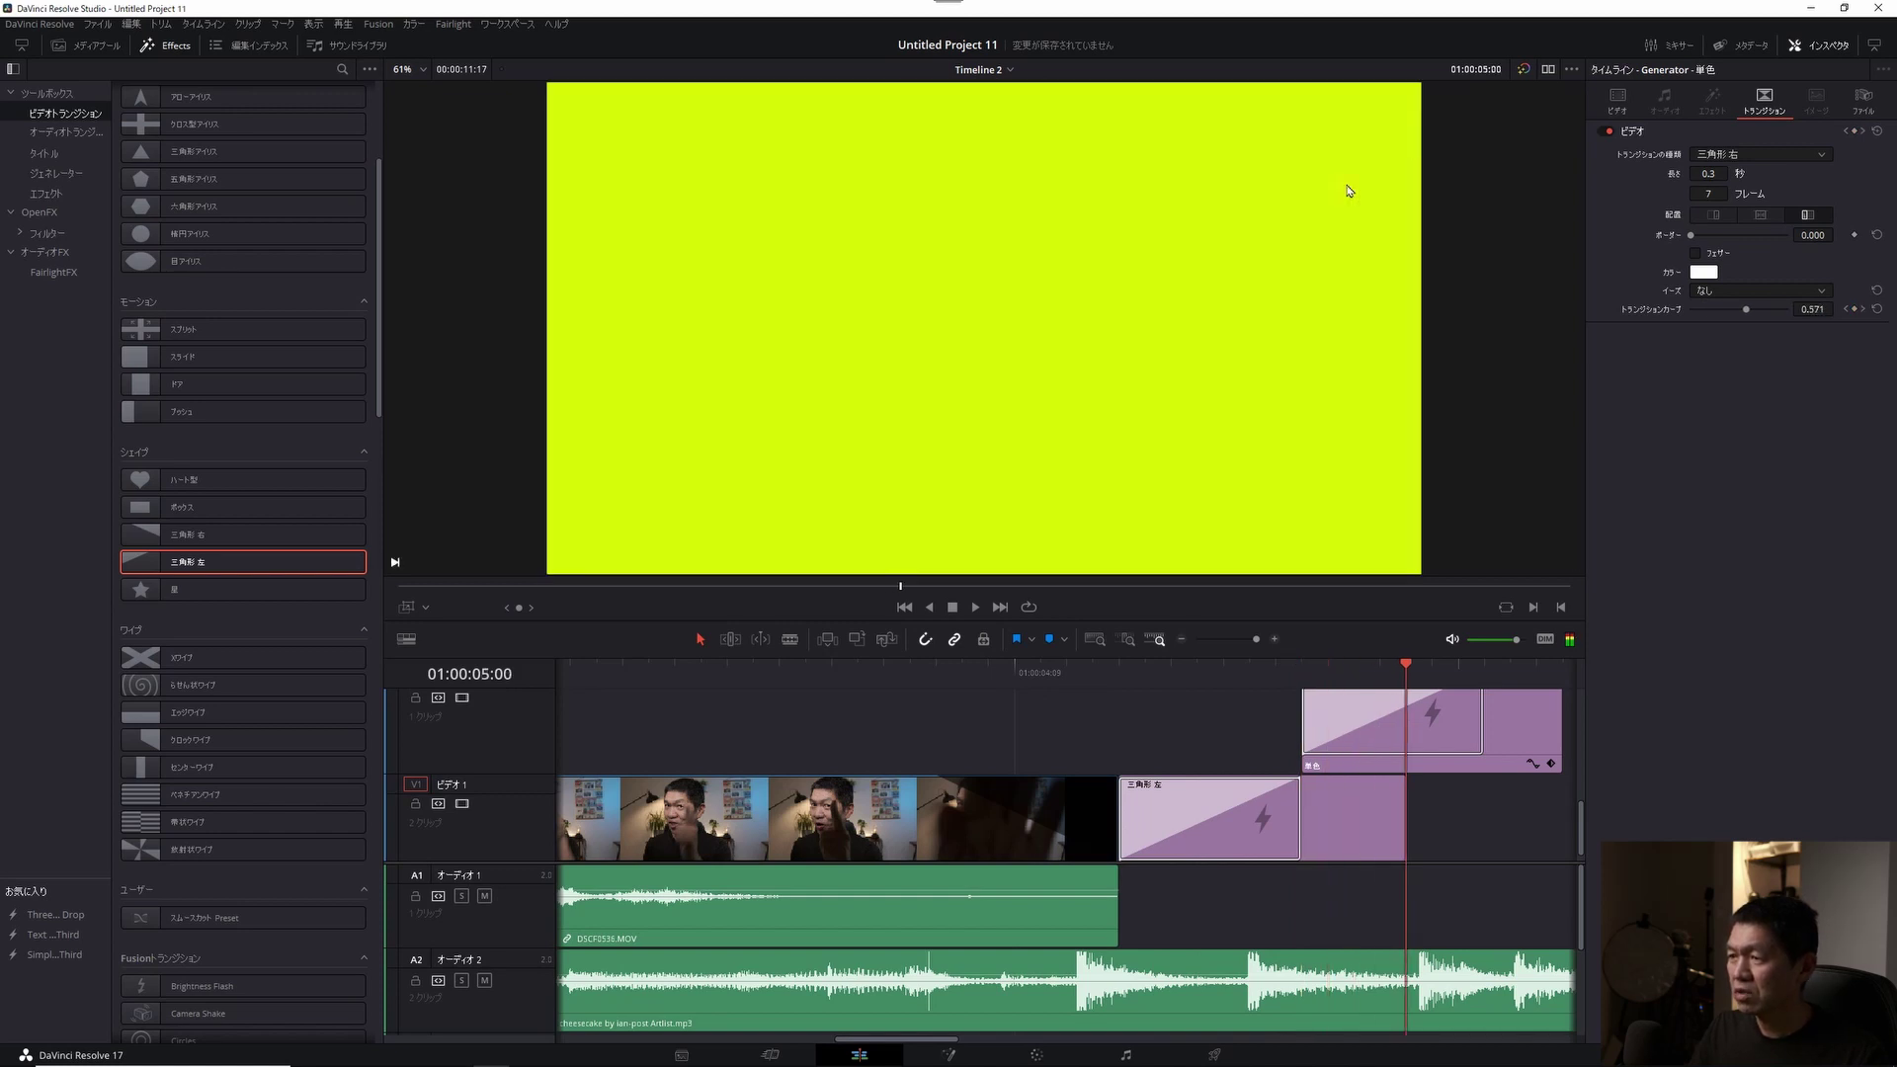
{"action": "left_click", "coordinate": [1072, 678]}
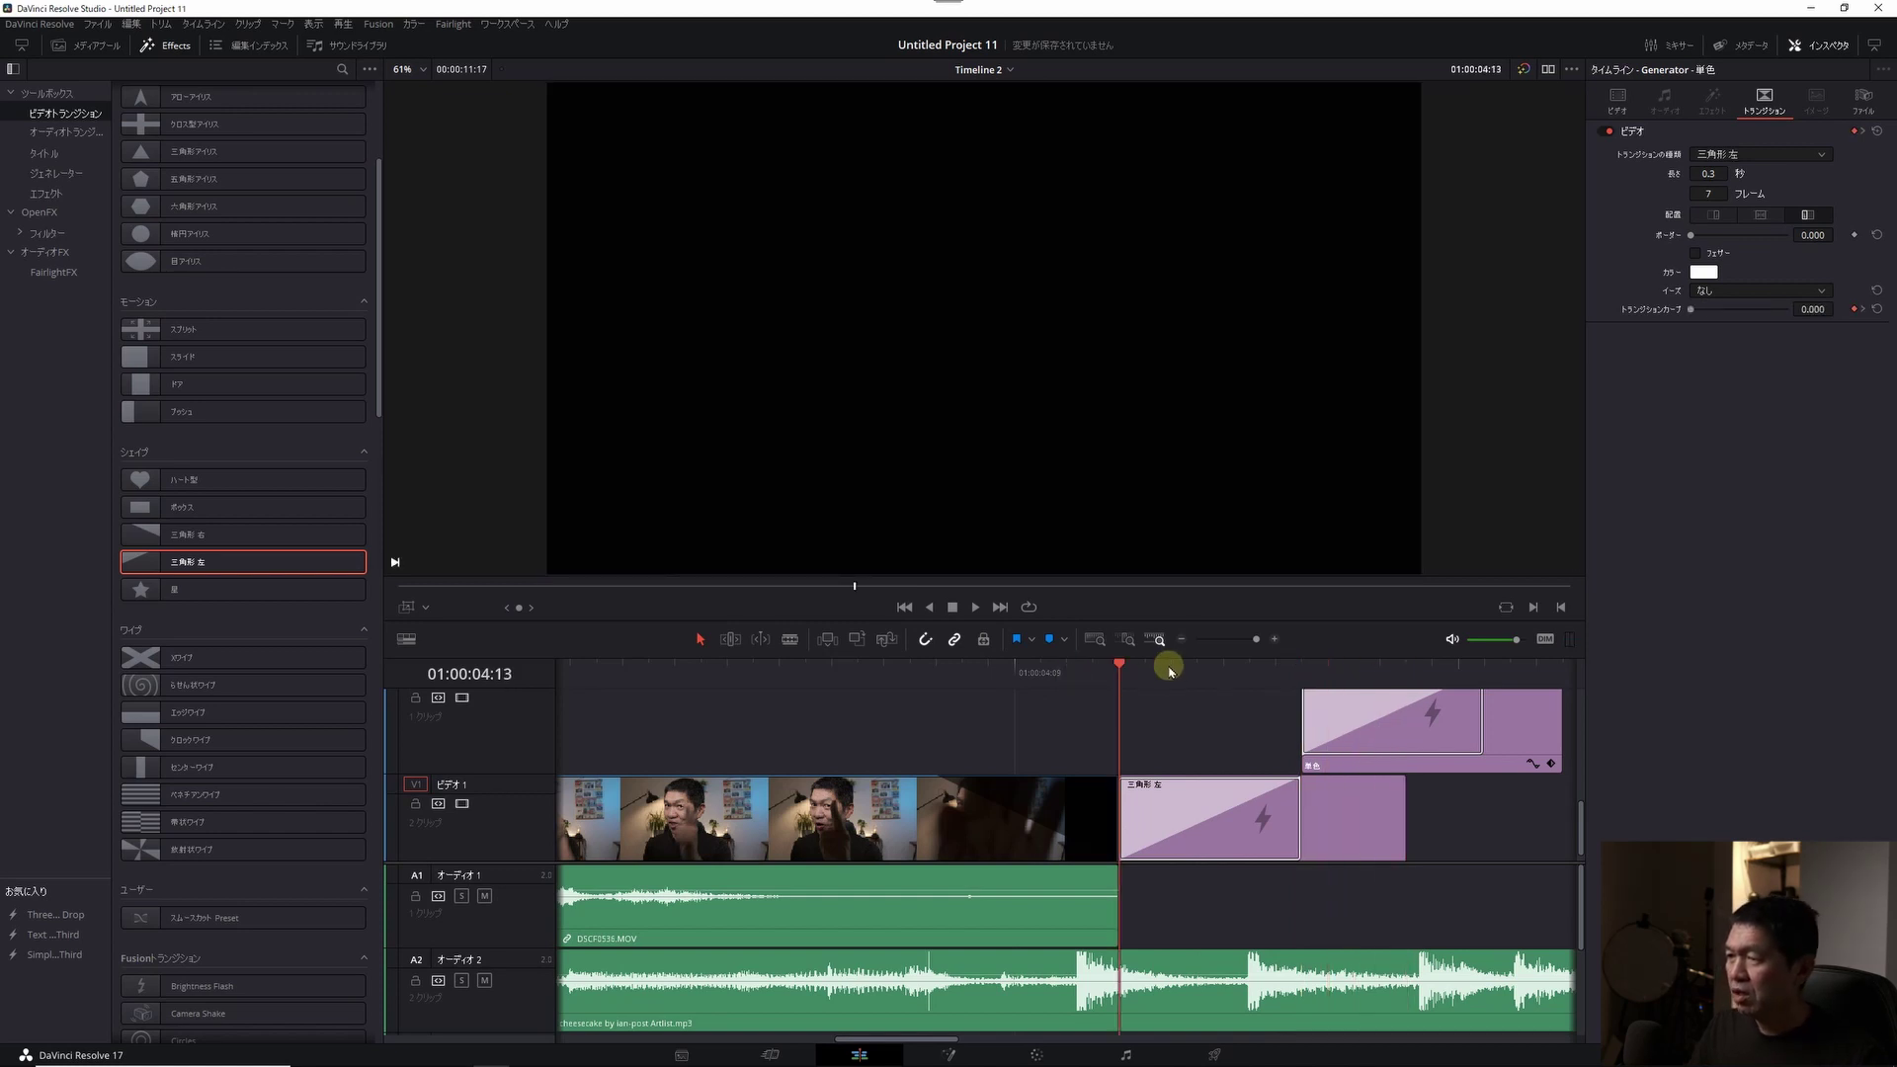
{"action": "scroll", "coordinate": [1189, 748], "scroll_direction": "up", "scroll_amount": 2}
{"action": "scroll", "coordinate": [1191, 741], "scroll_direction": "down", "scroll_amount": 1}
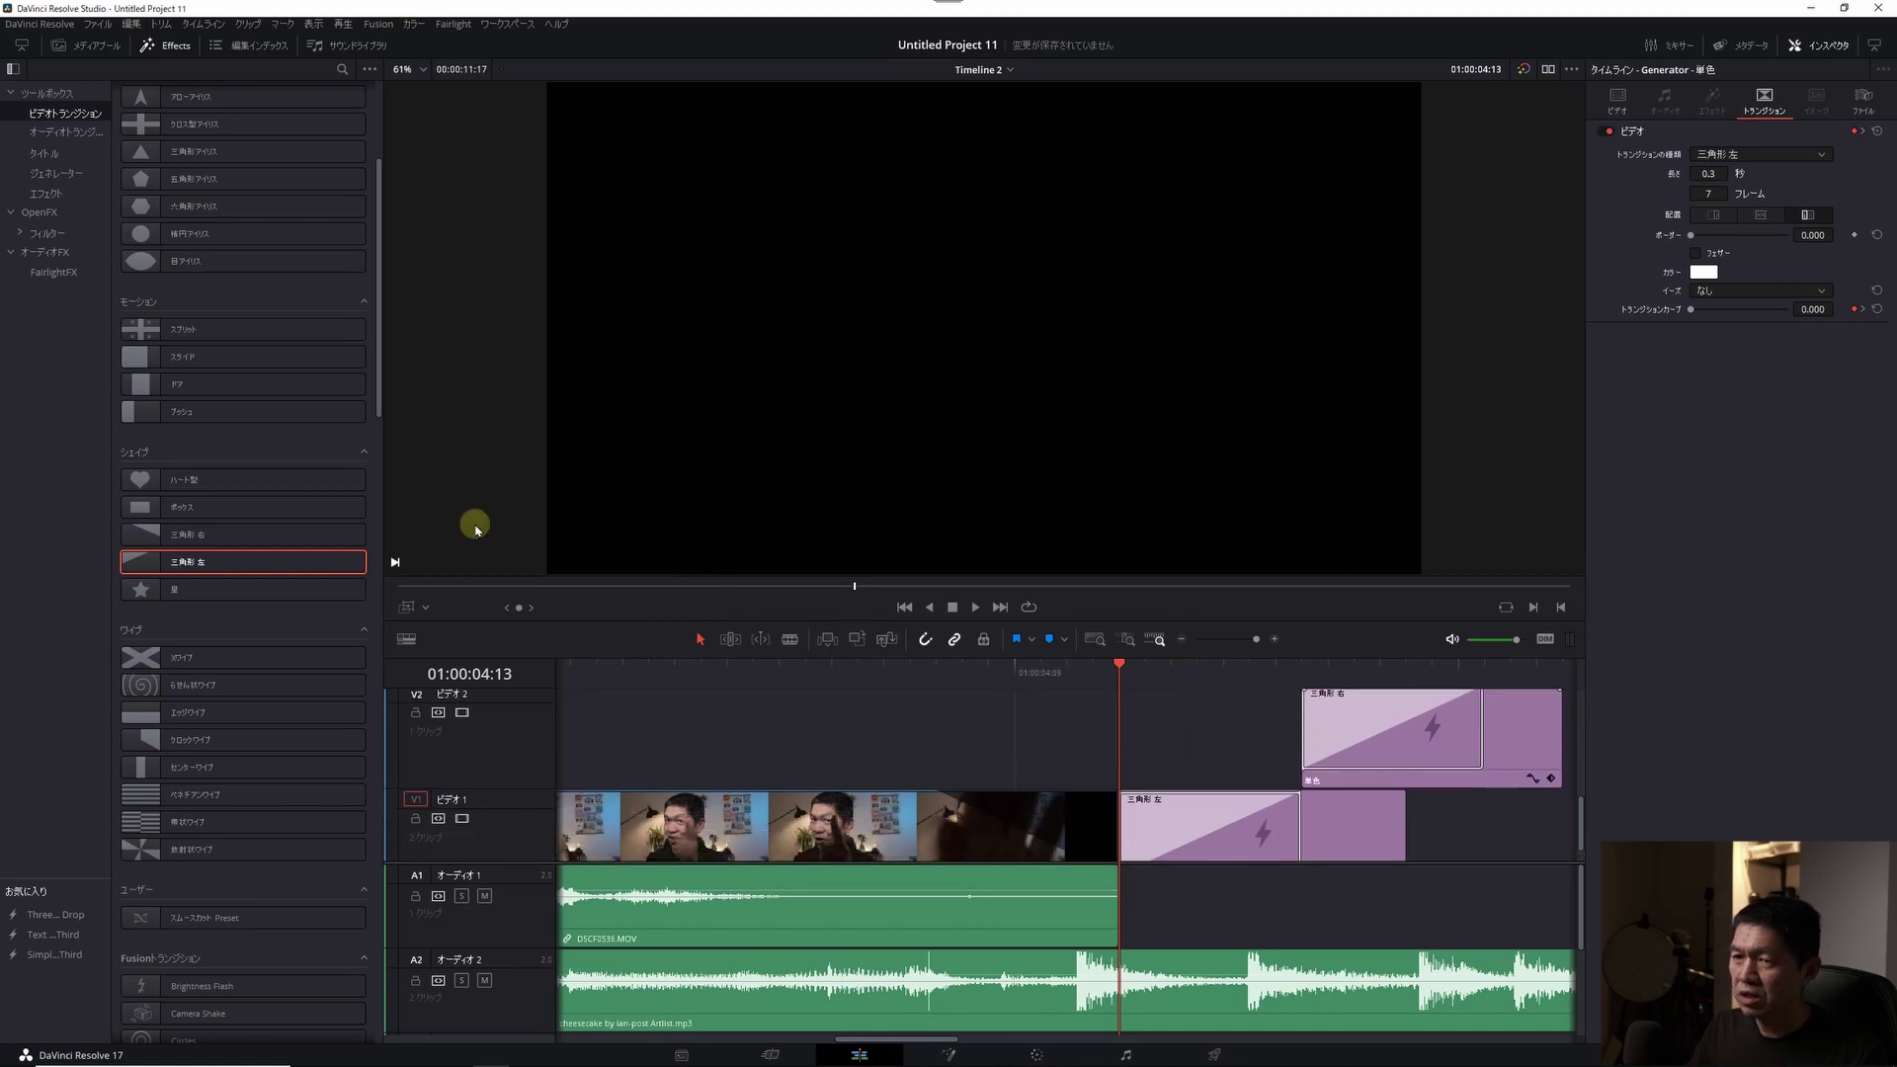
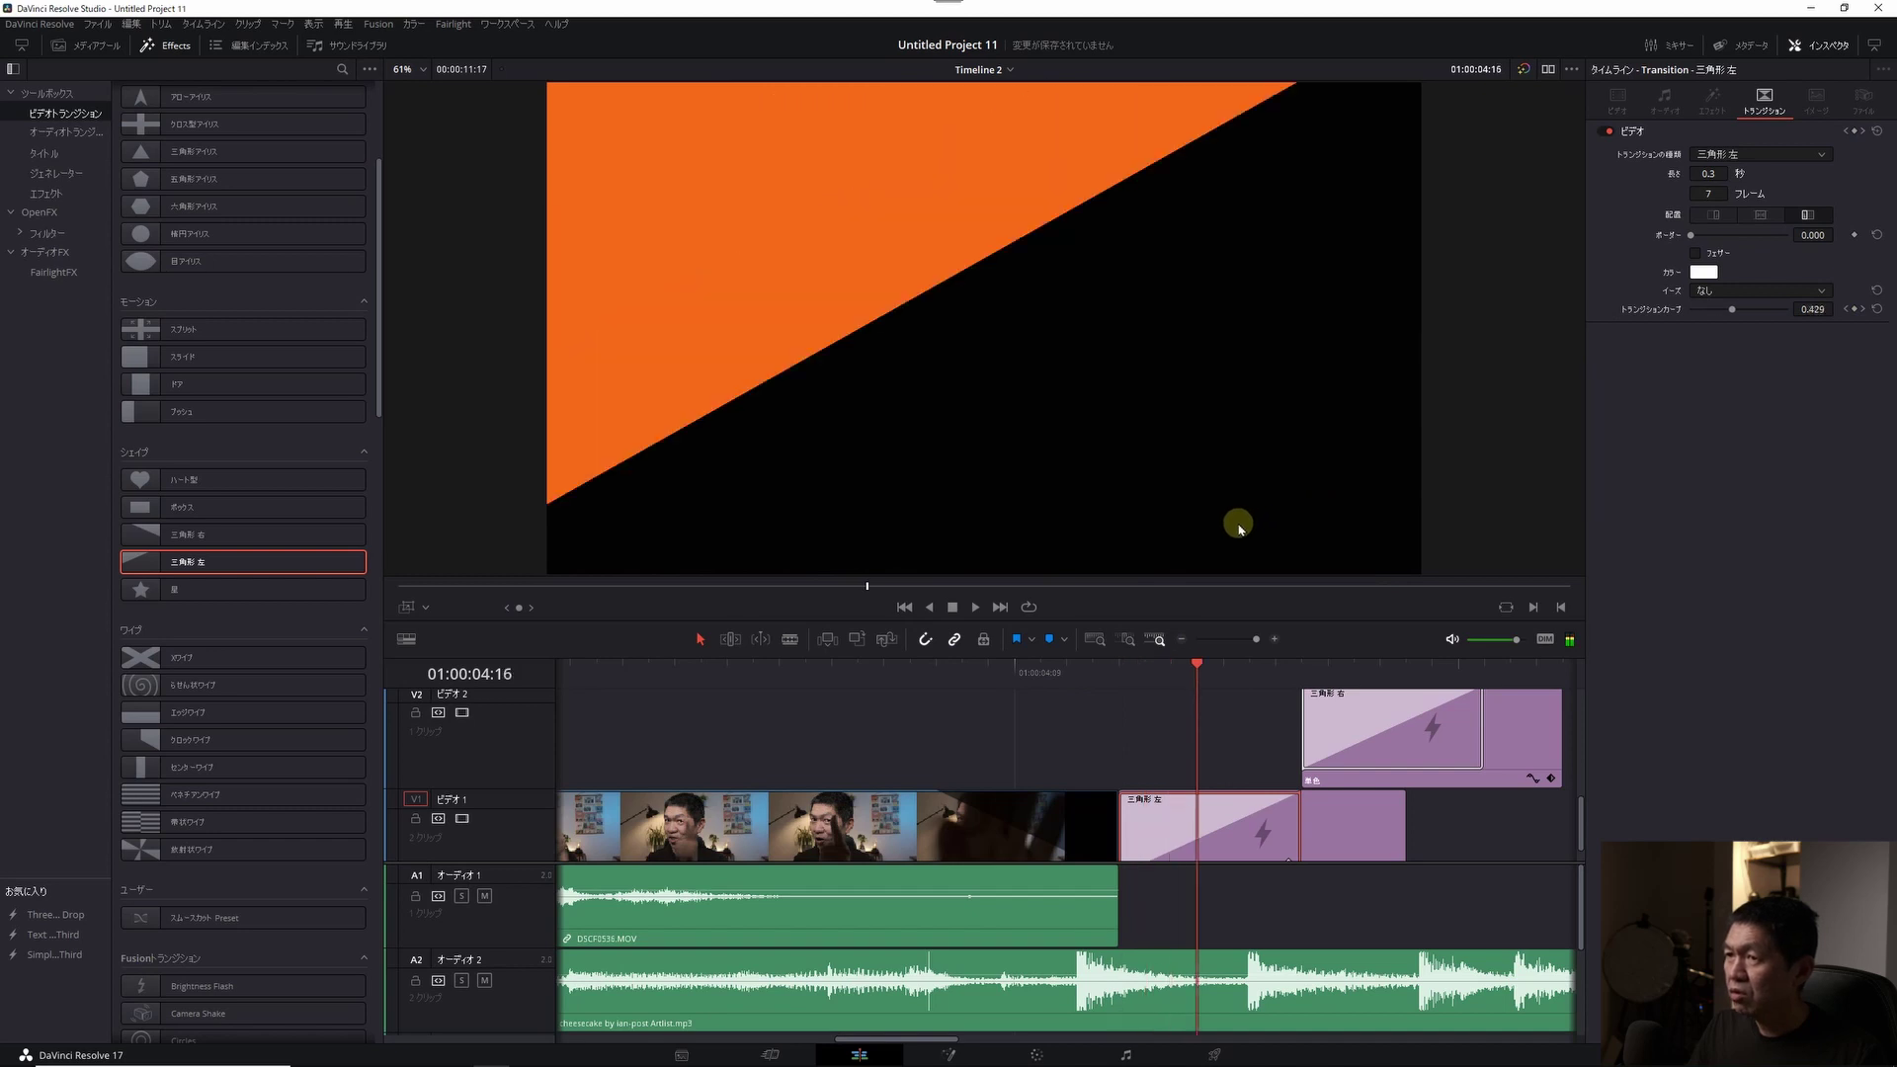
- Give the triangle wipe's diagonal edge a 7.000 white border
{"action": "key", "text": "Right"}
{"action": "key", "text": "Left"}
{"action": "key", "text": "Right"}
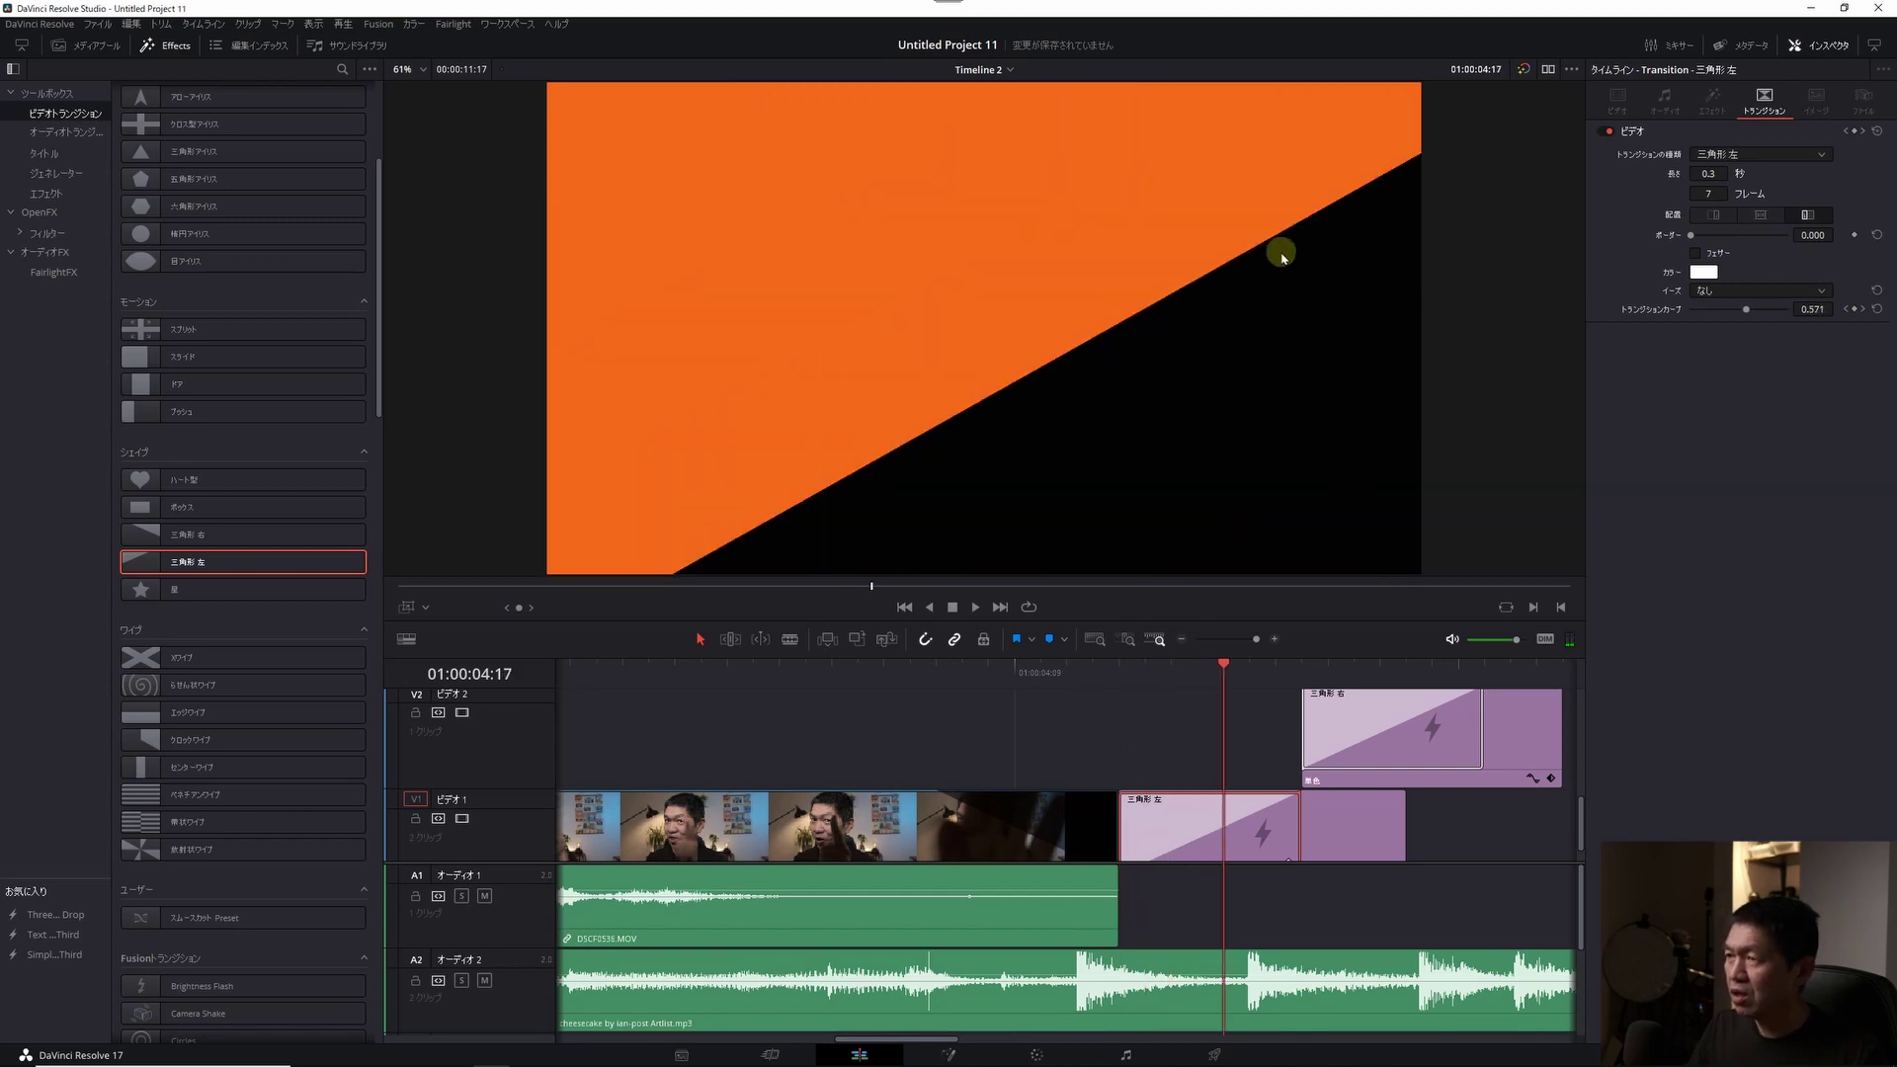
{"action": "left_click", "coordinate": [1816, 46]}
{"action": "left_click", "coordinate": [1794, 45]}
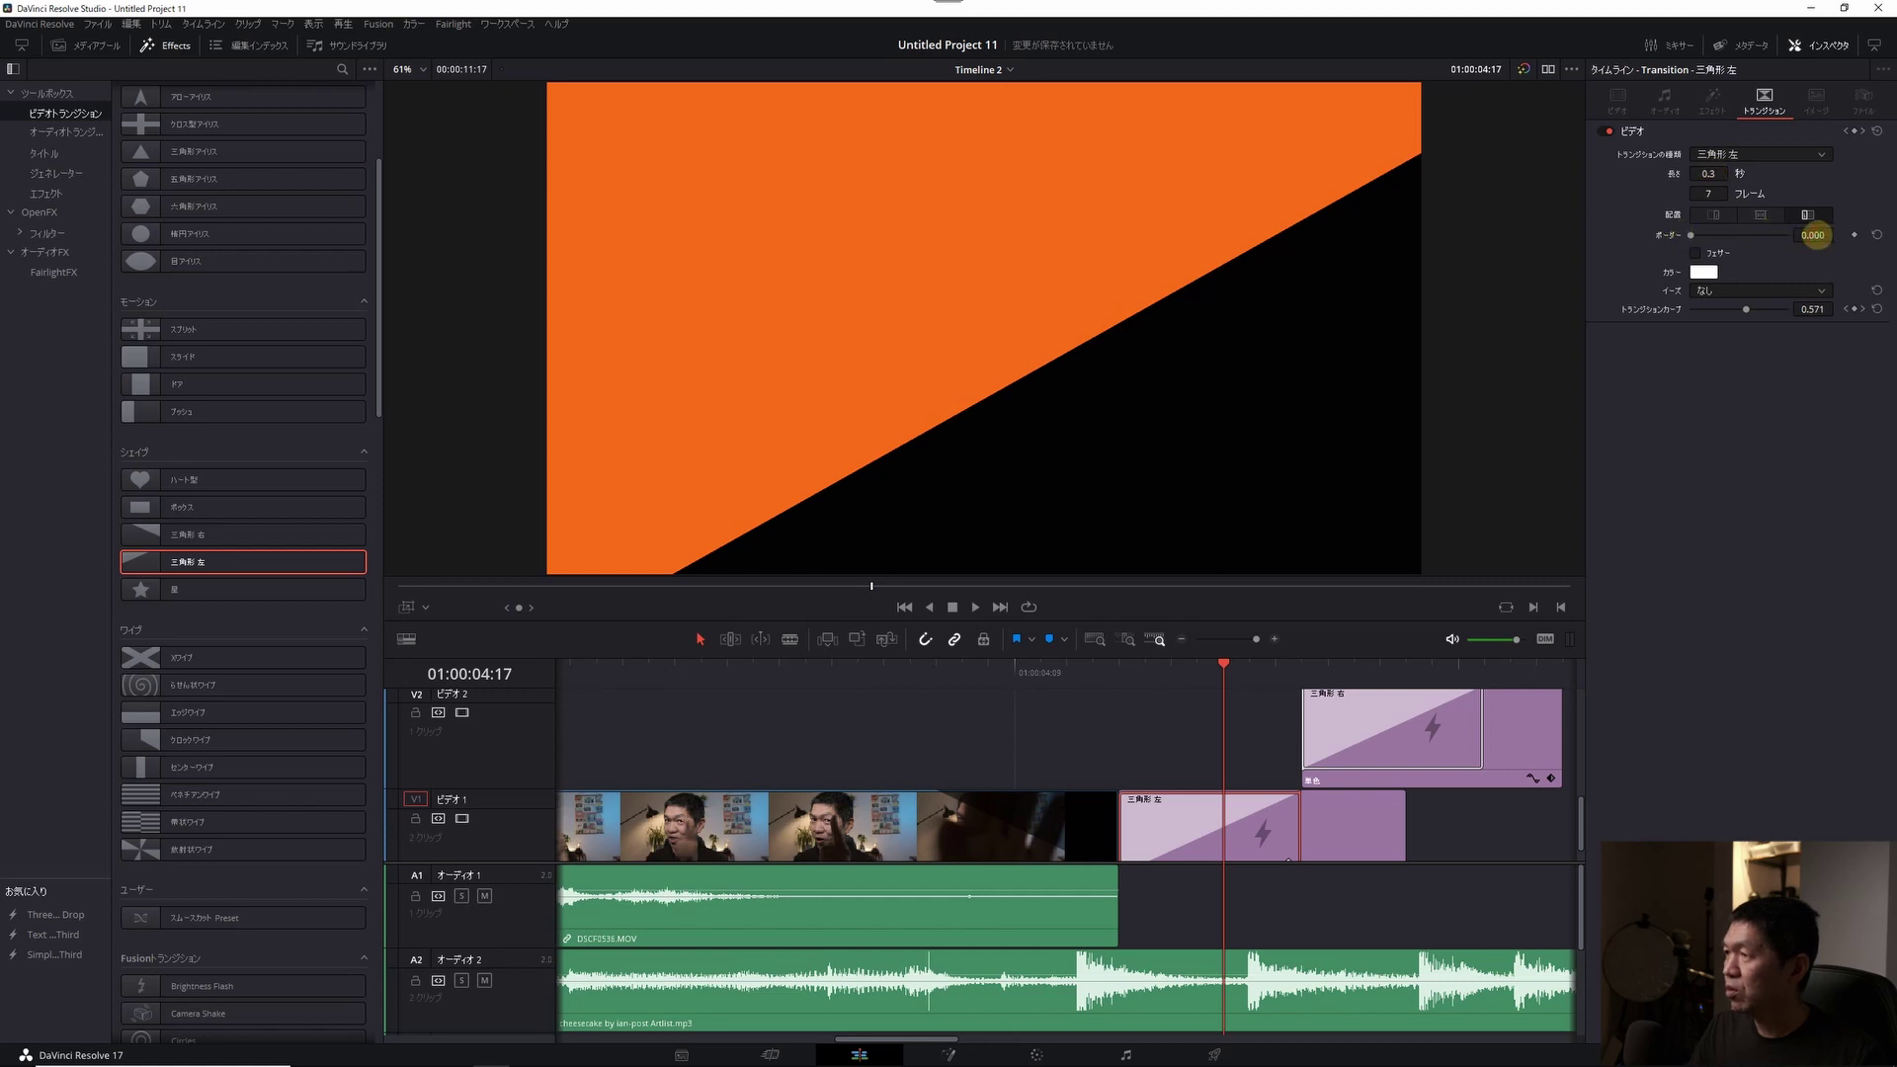
{"action": "left_click_drag", "start_coordinate": [1814, 234], "coordinate": [1821, 233]}
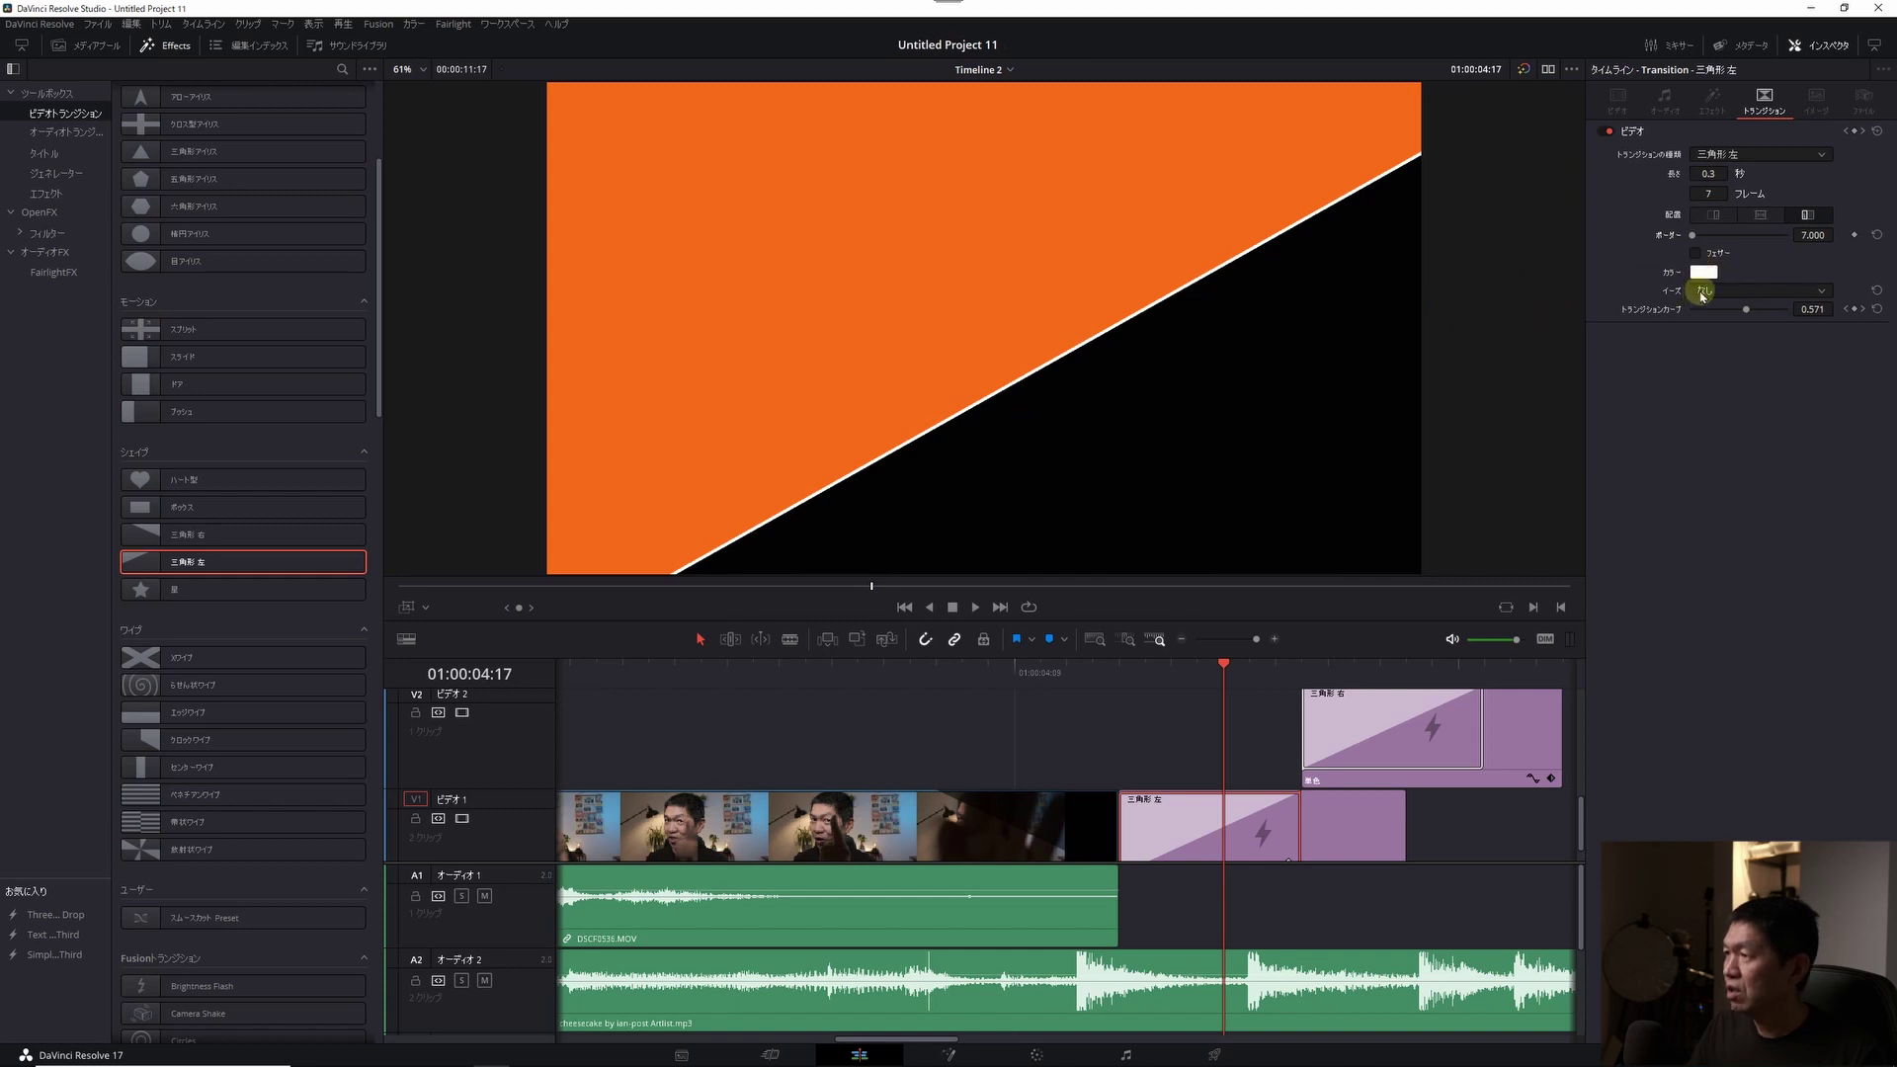
- Preview the wipe with Ease In, then Ease Out, and finally set Ease back to None
{"action": "left_click", "coordinate": [1715, 291]}
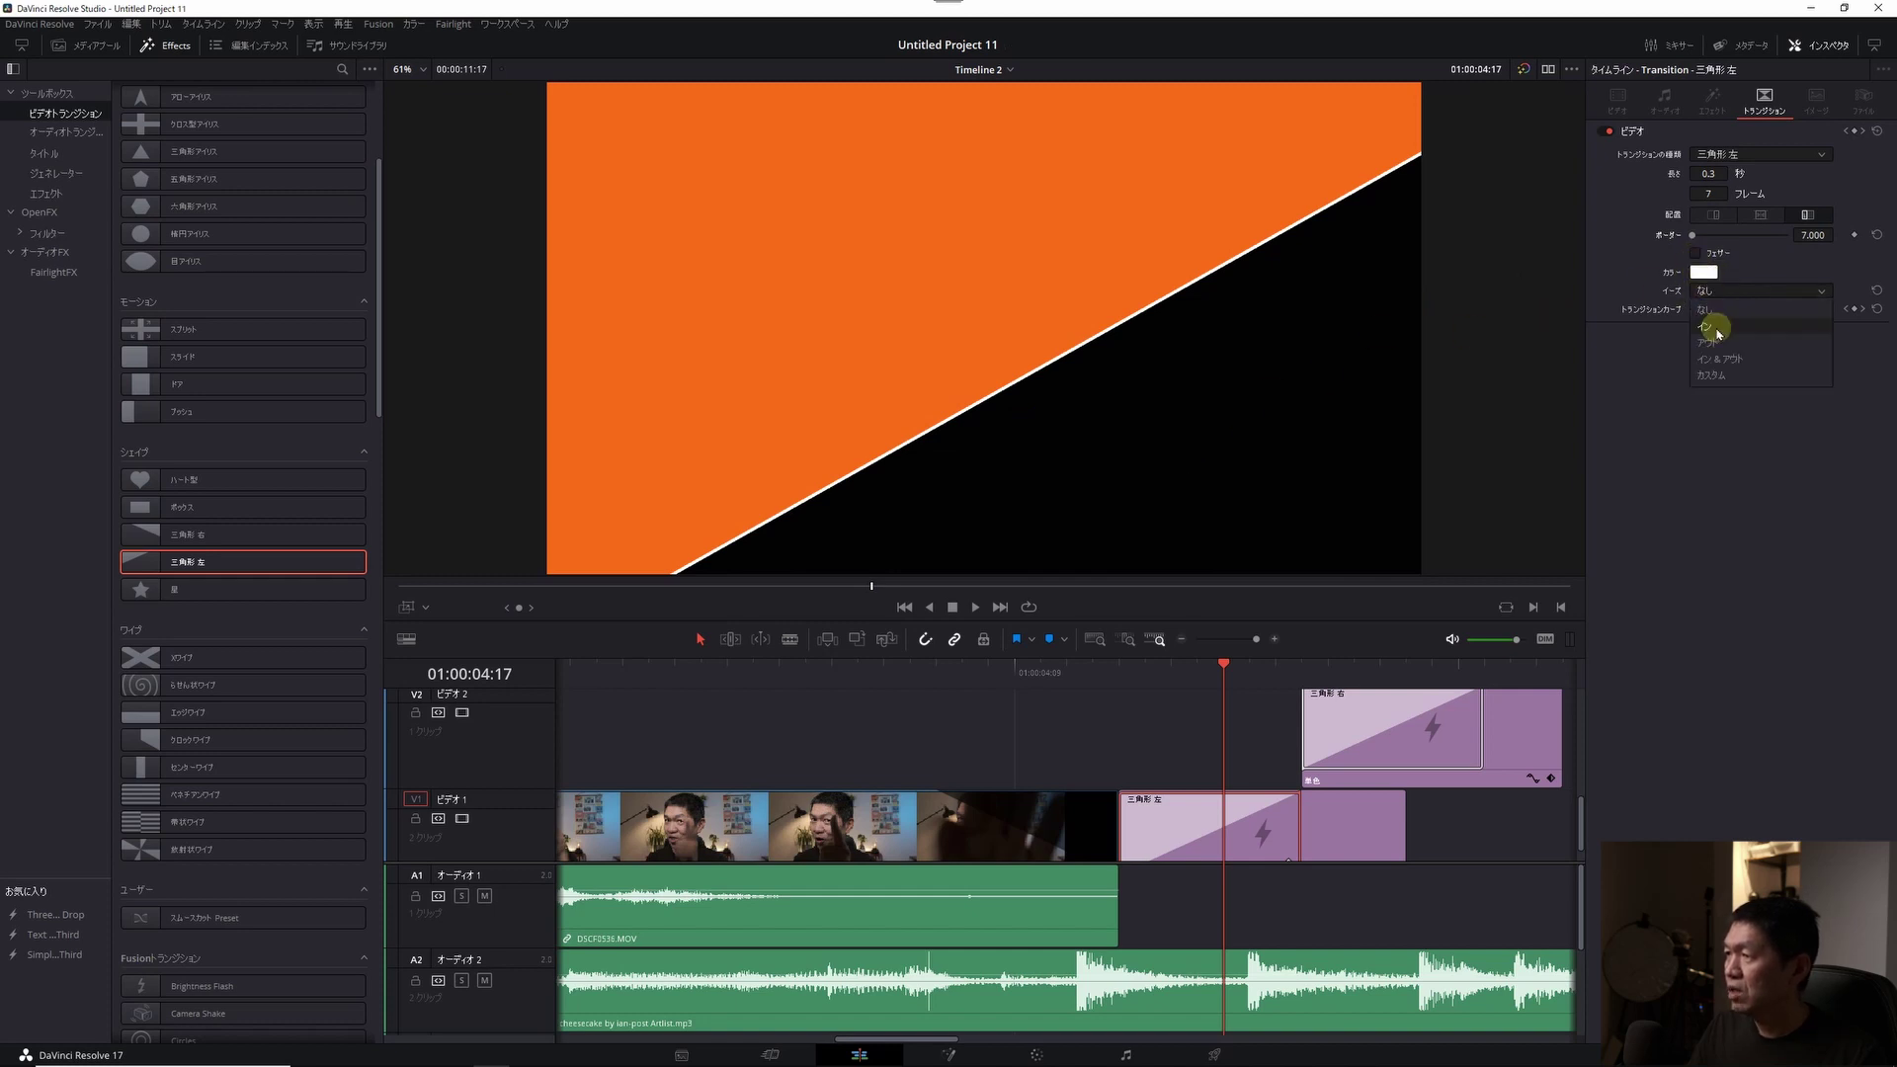
{"action": "left_click", "coordinate": [1715, 326]}
{"action": "left_click", "coordinate": [1118, 690]}
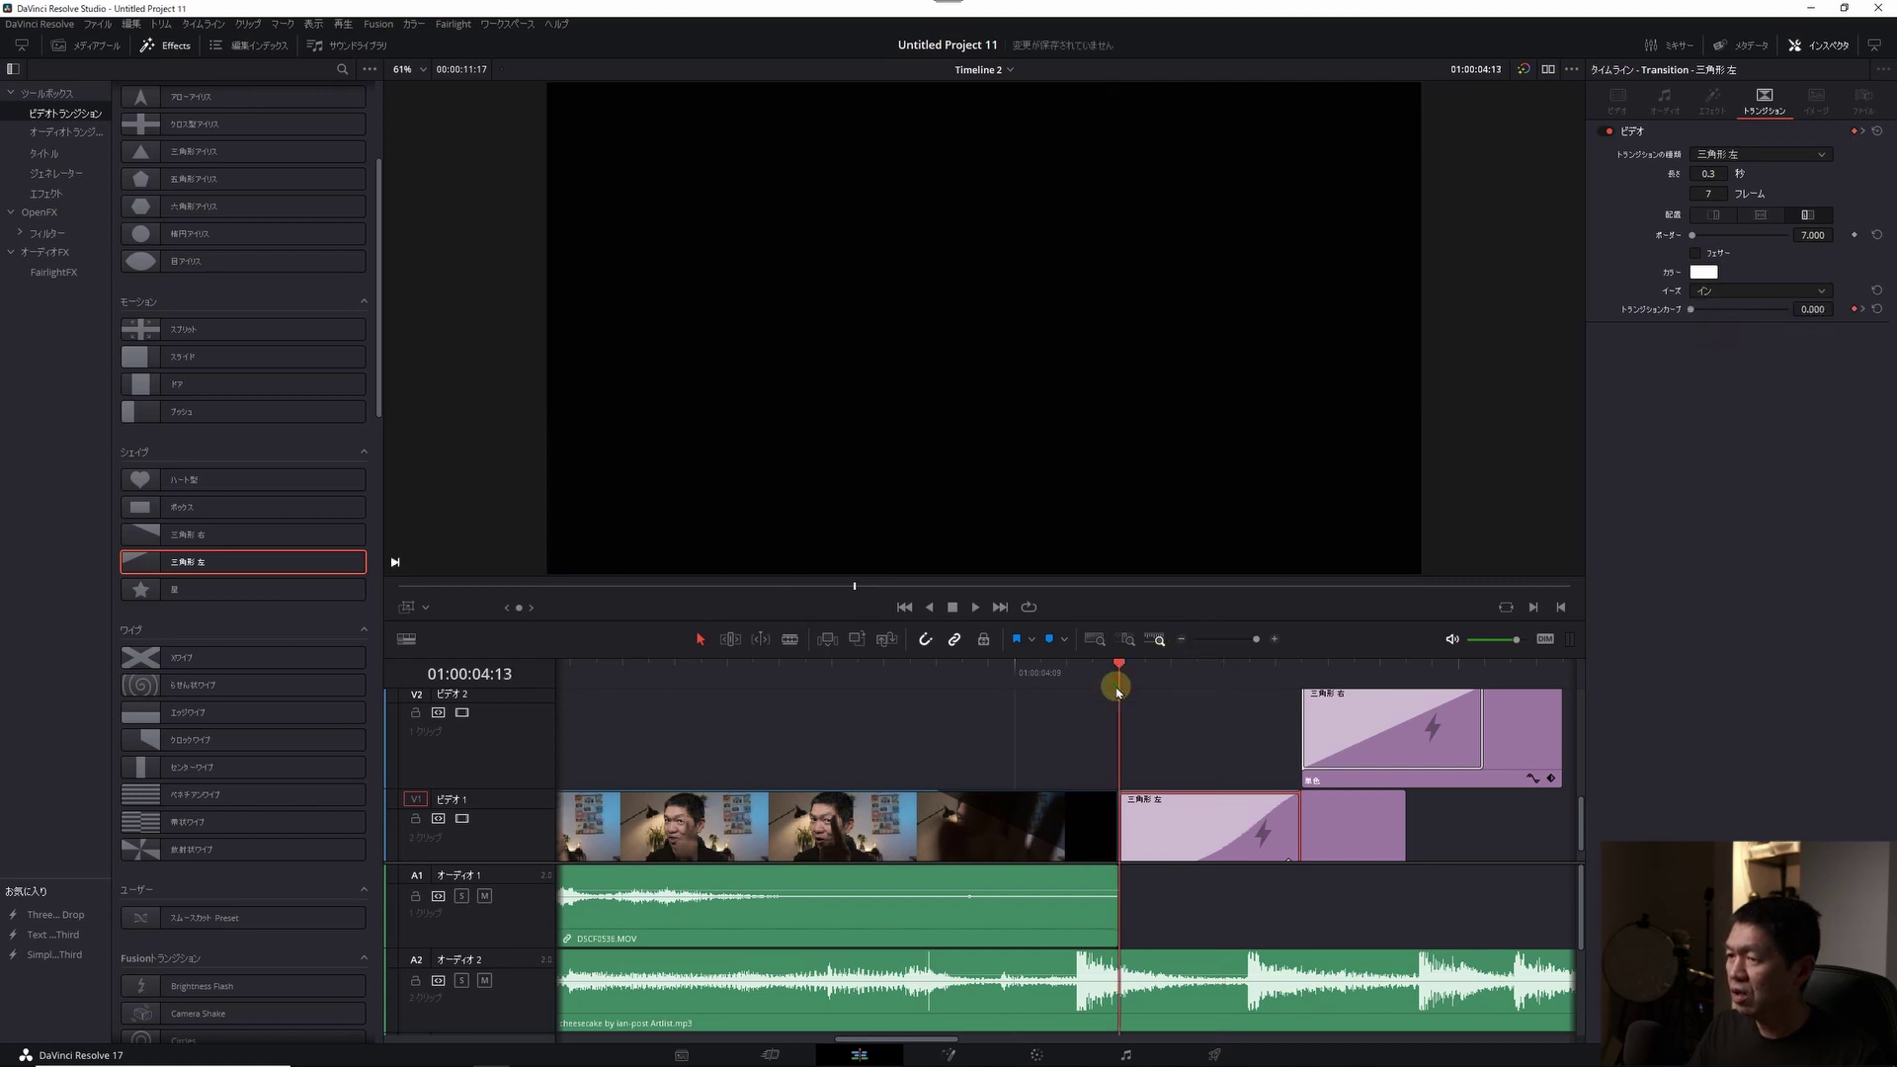
{"action": "key", "text": "space"}
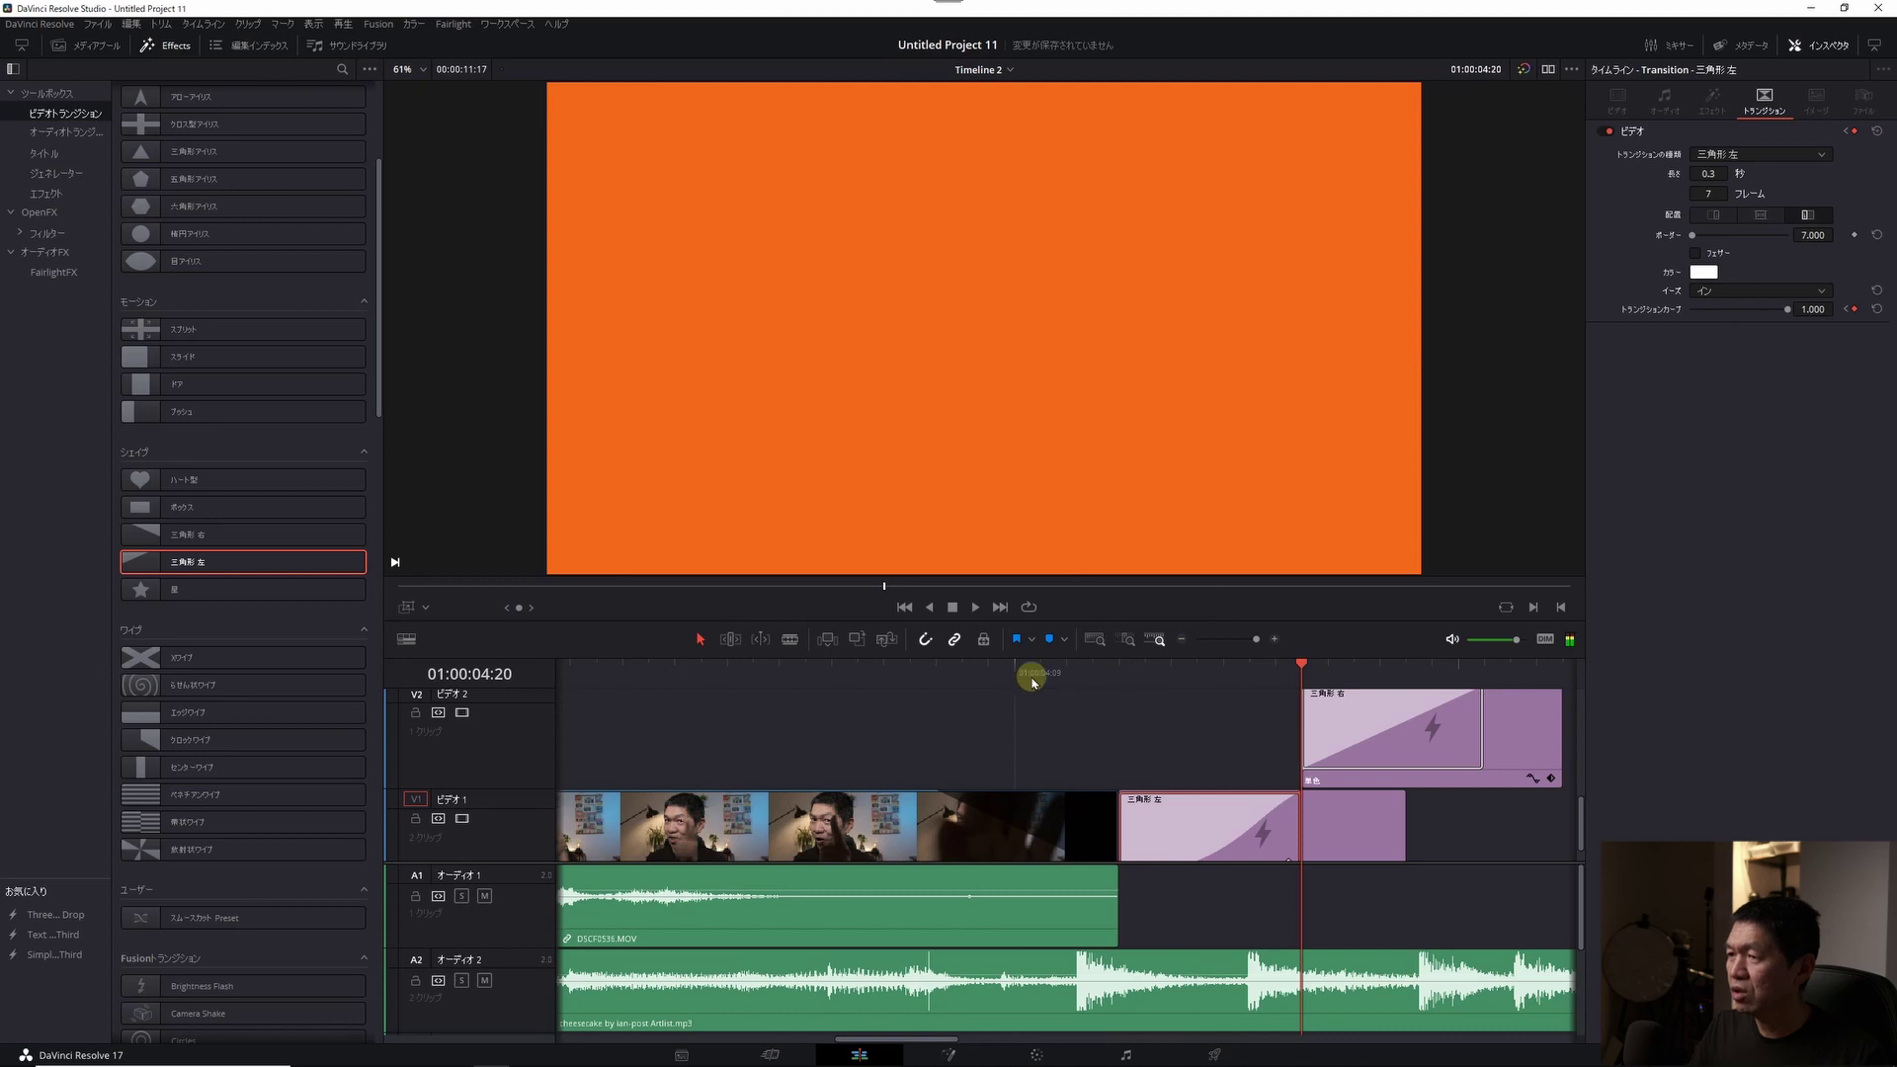
{"action": "left_click", "coordinate": [1119, 670]}
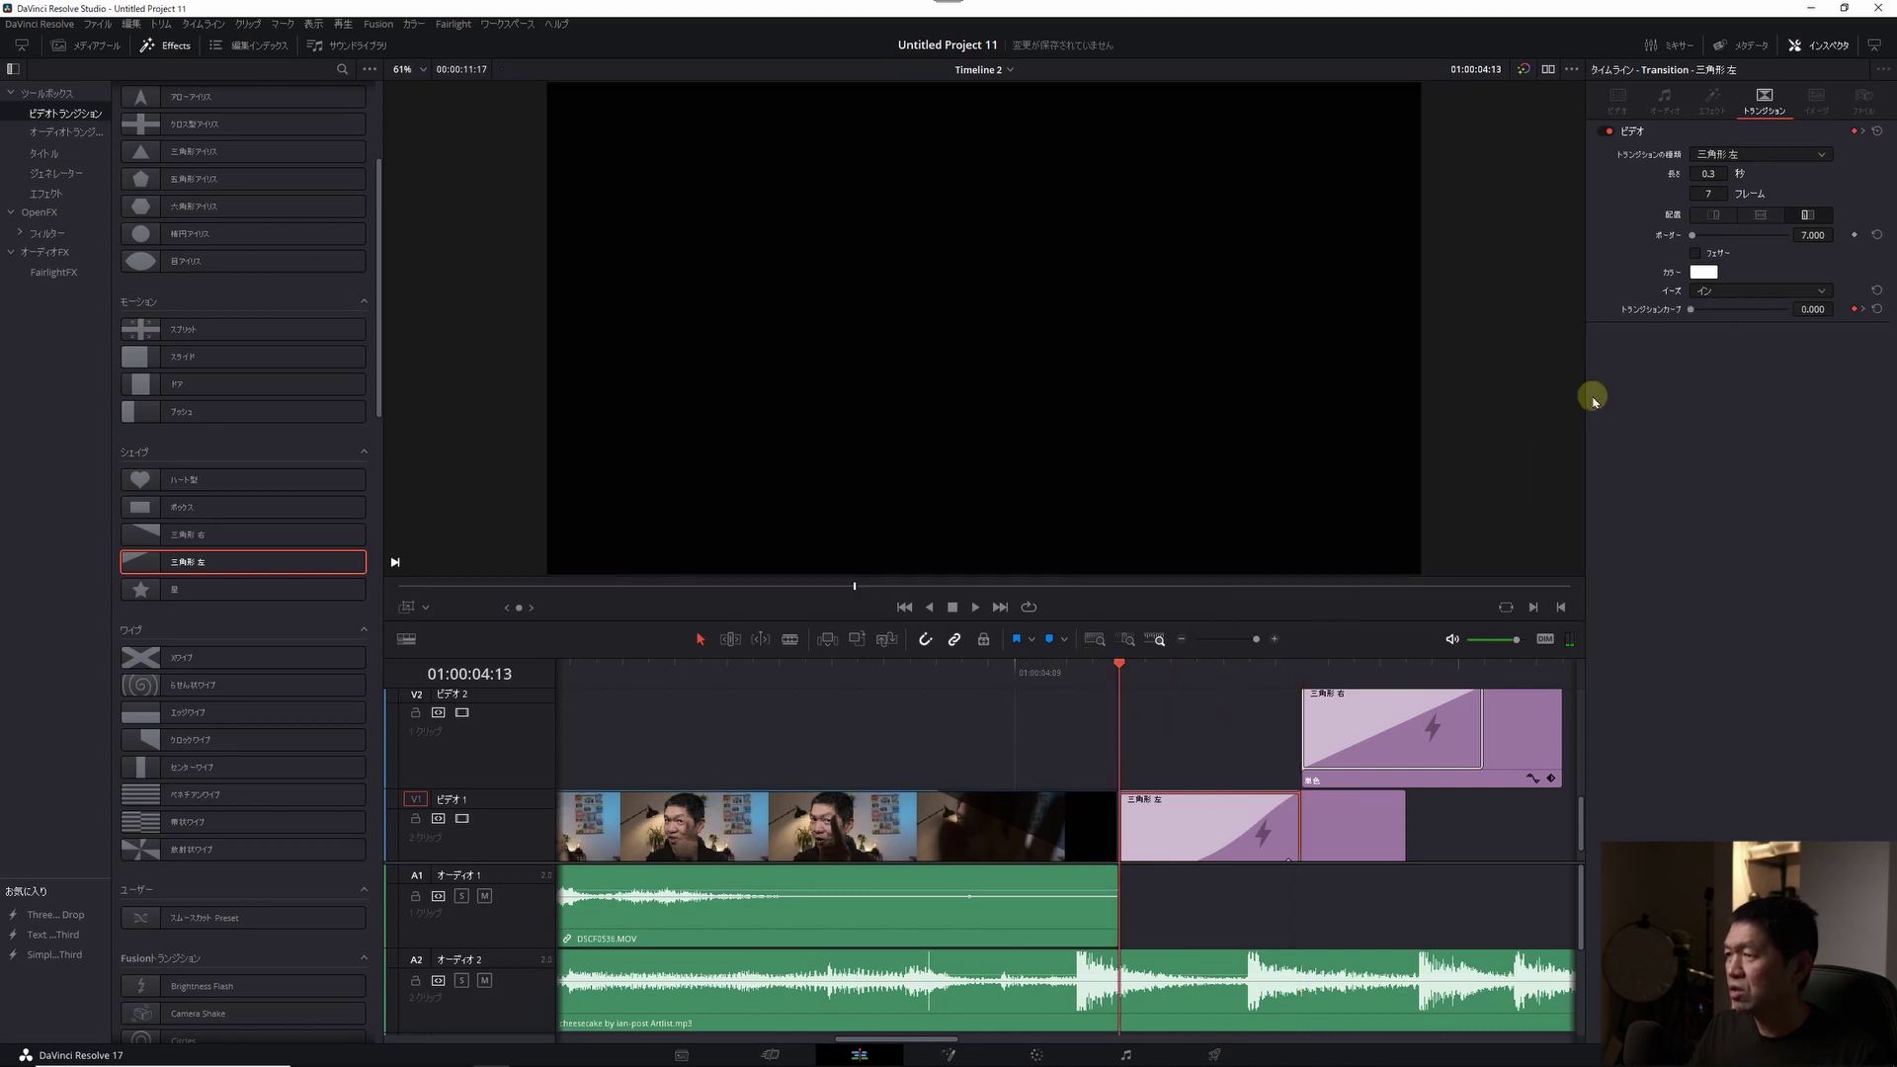
{"action": "left_click", "coordinate": [1727, 294]}
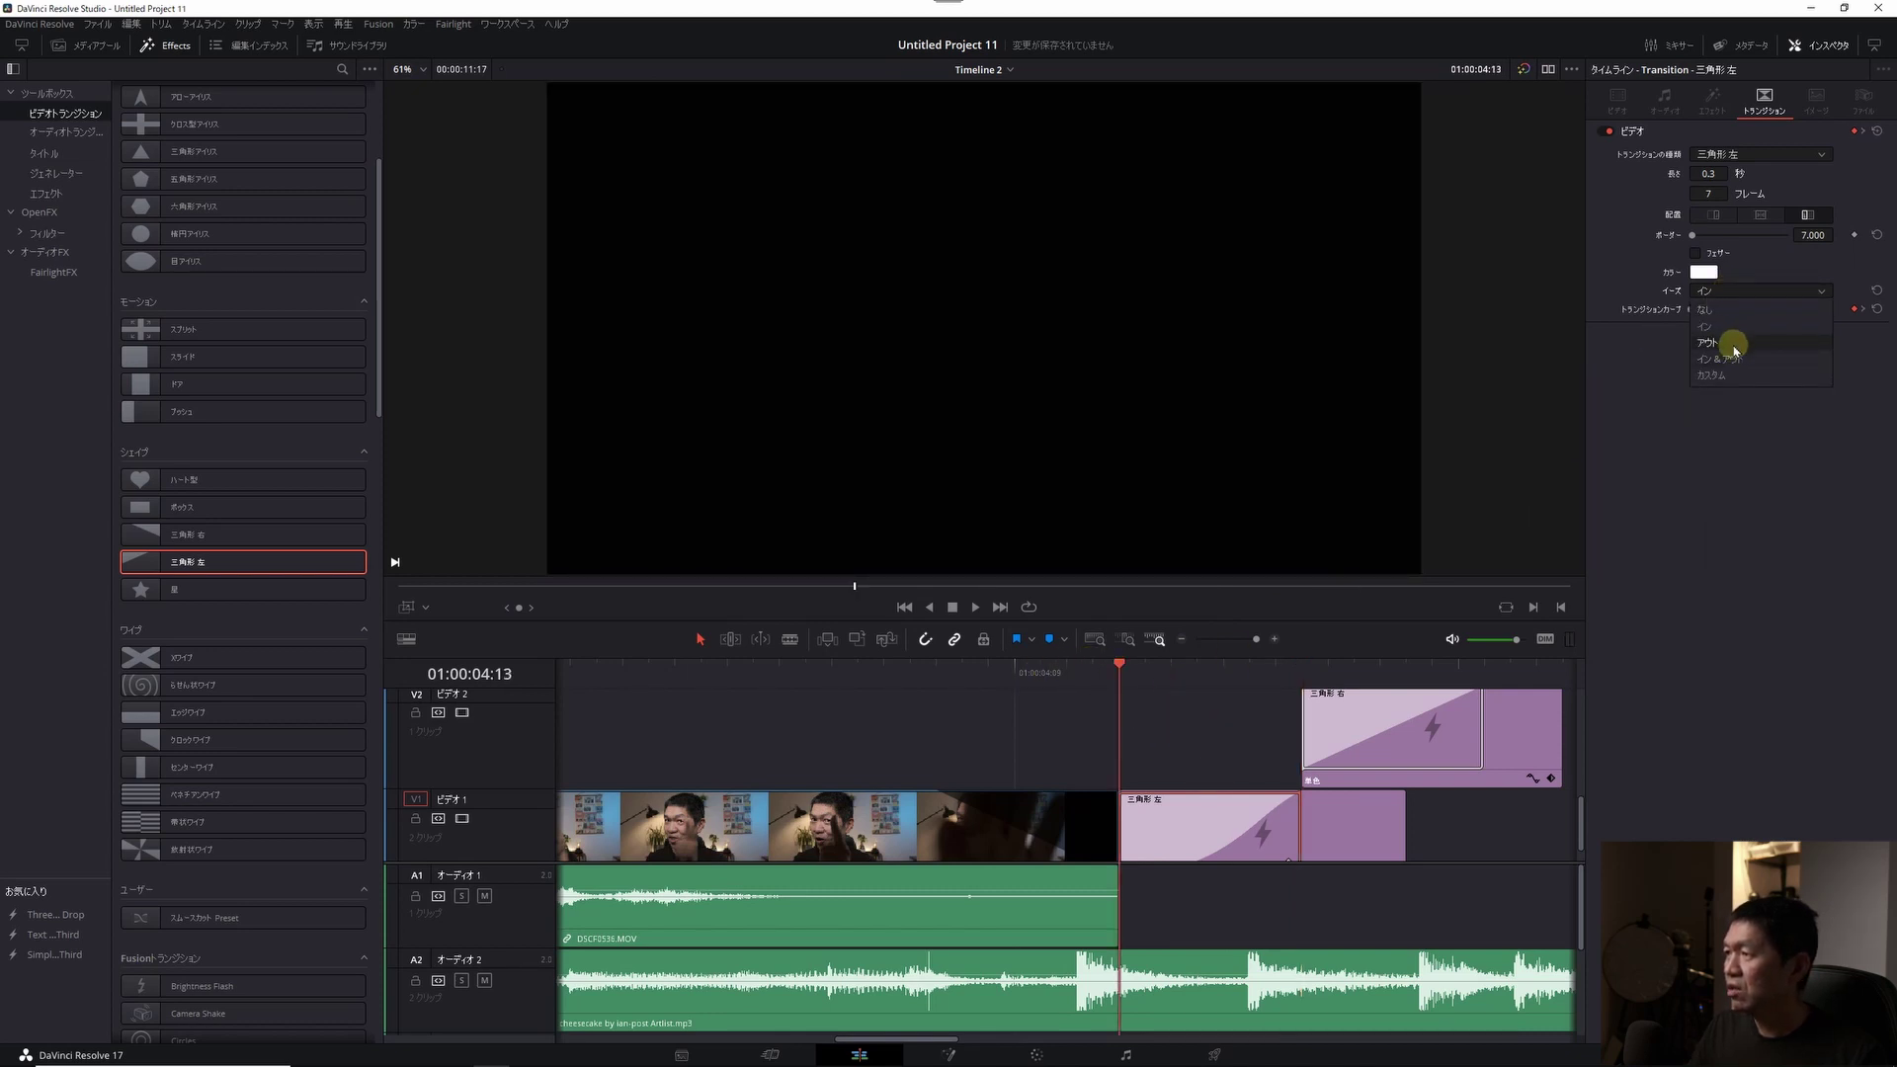
{"action": "left_click", "coordinate": [1741, 343]}
{"action": "key", "text": "space"}
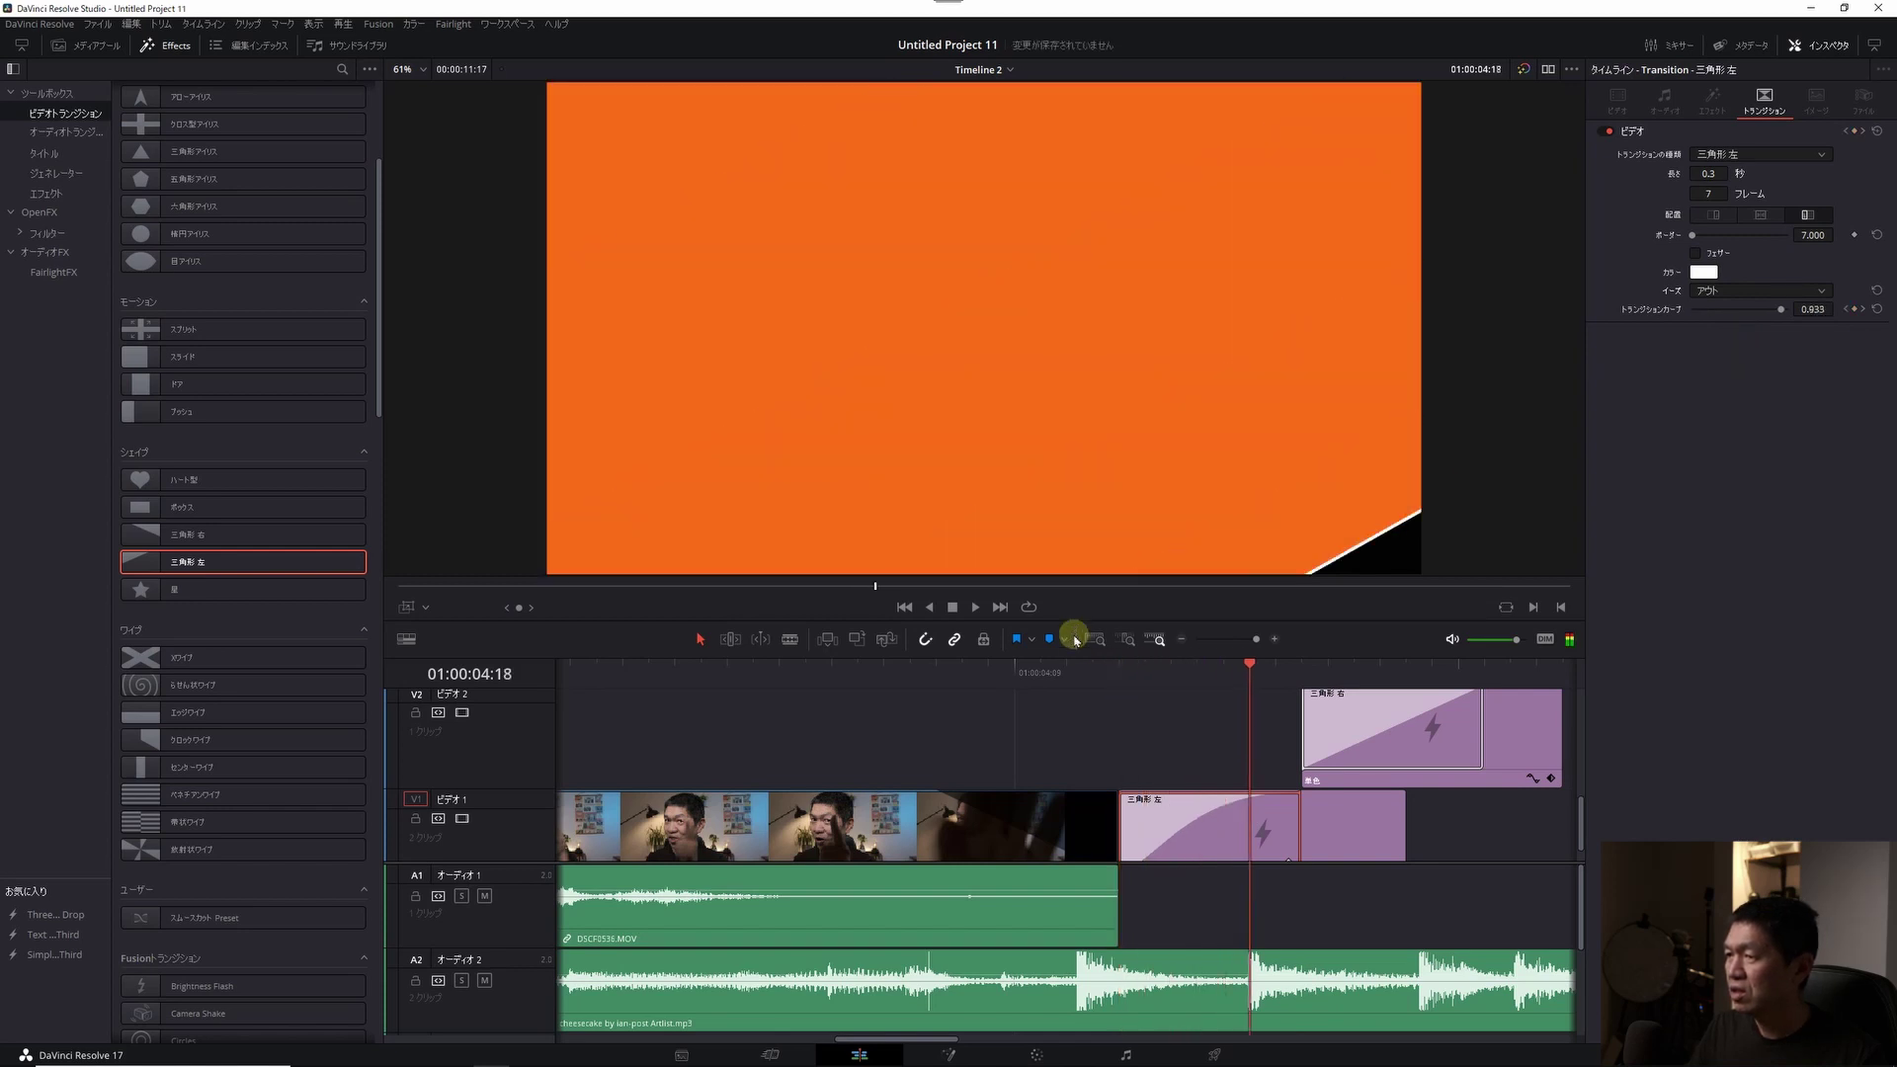
{"action": "left_click", "coordinate": [1699, 290]}
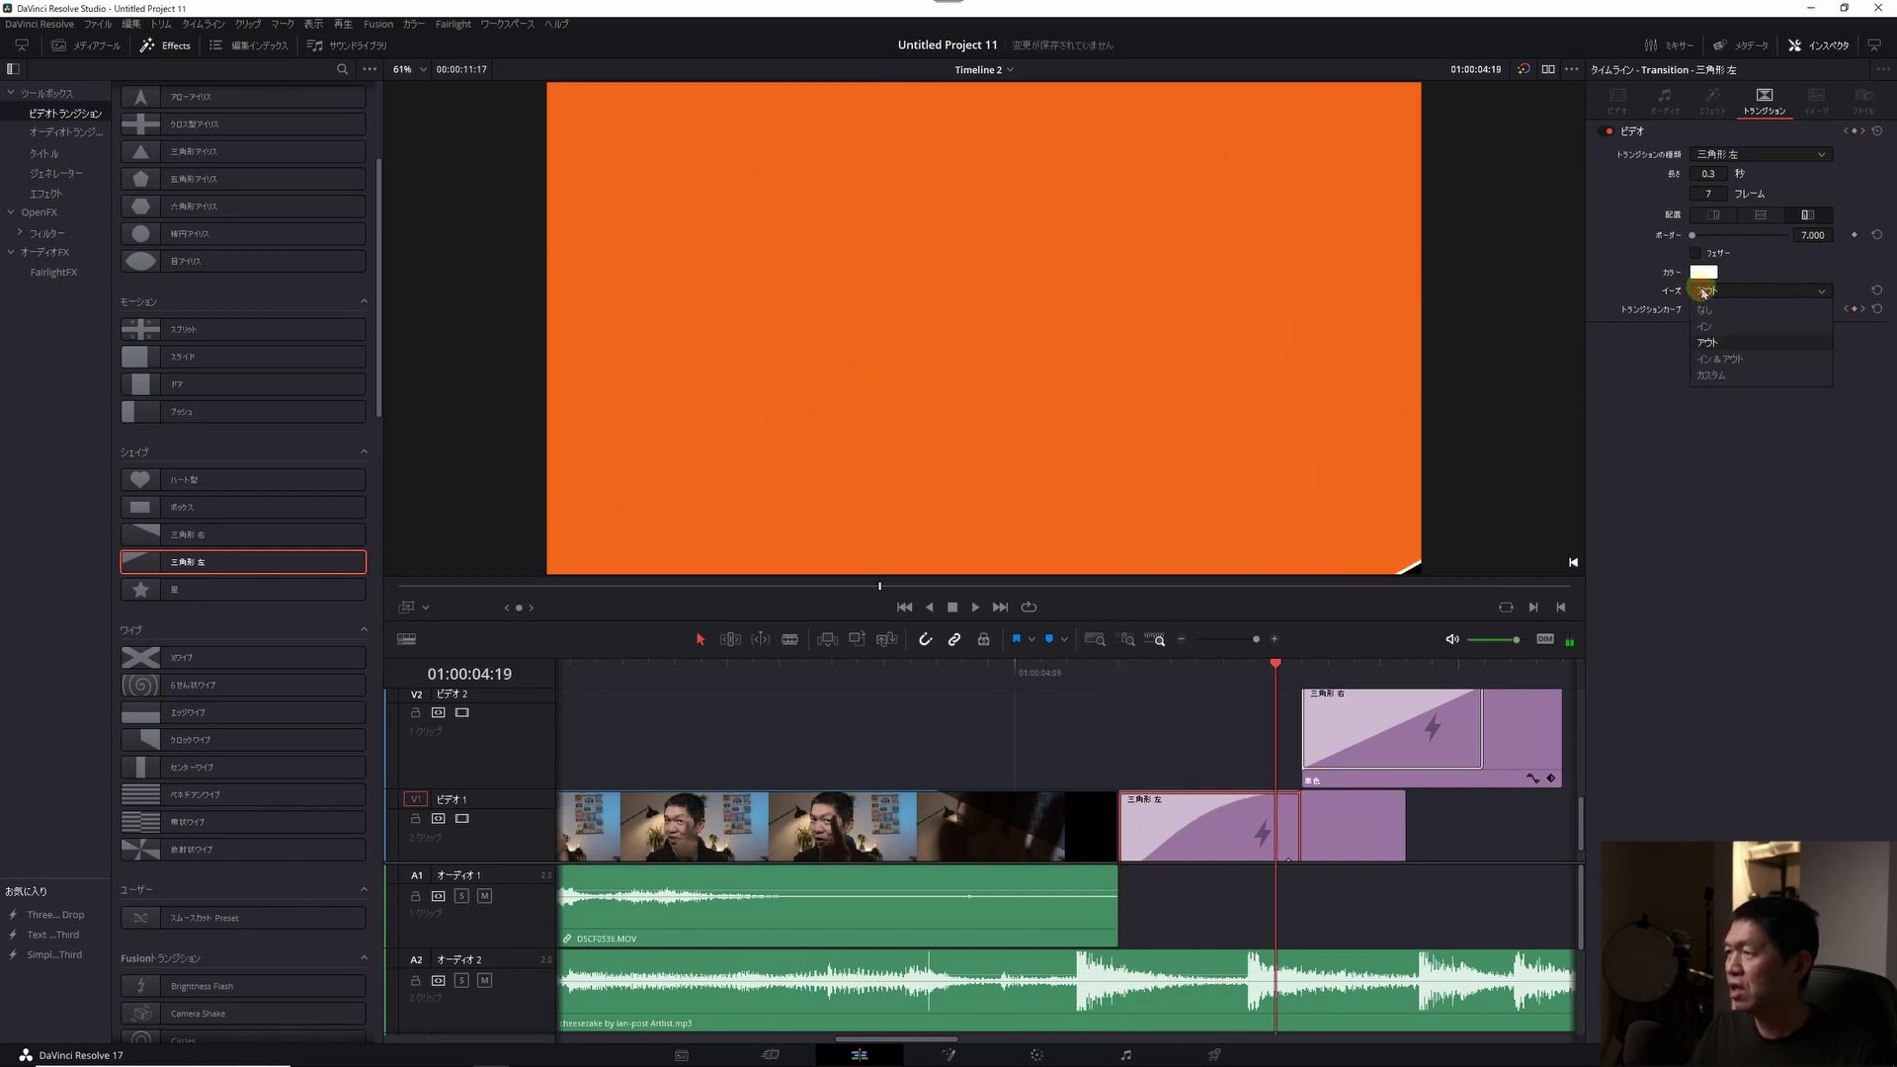
{"action": "left_click", "coordinate": [1702, 323]}
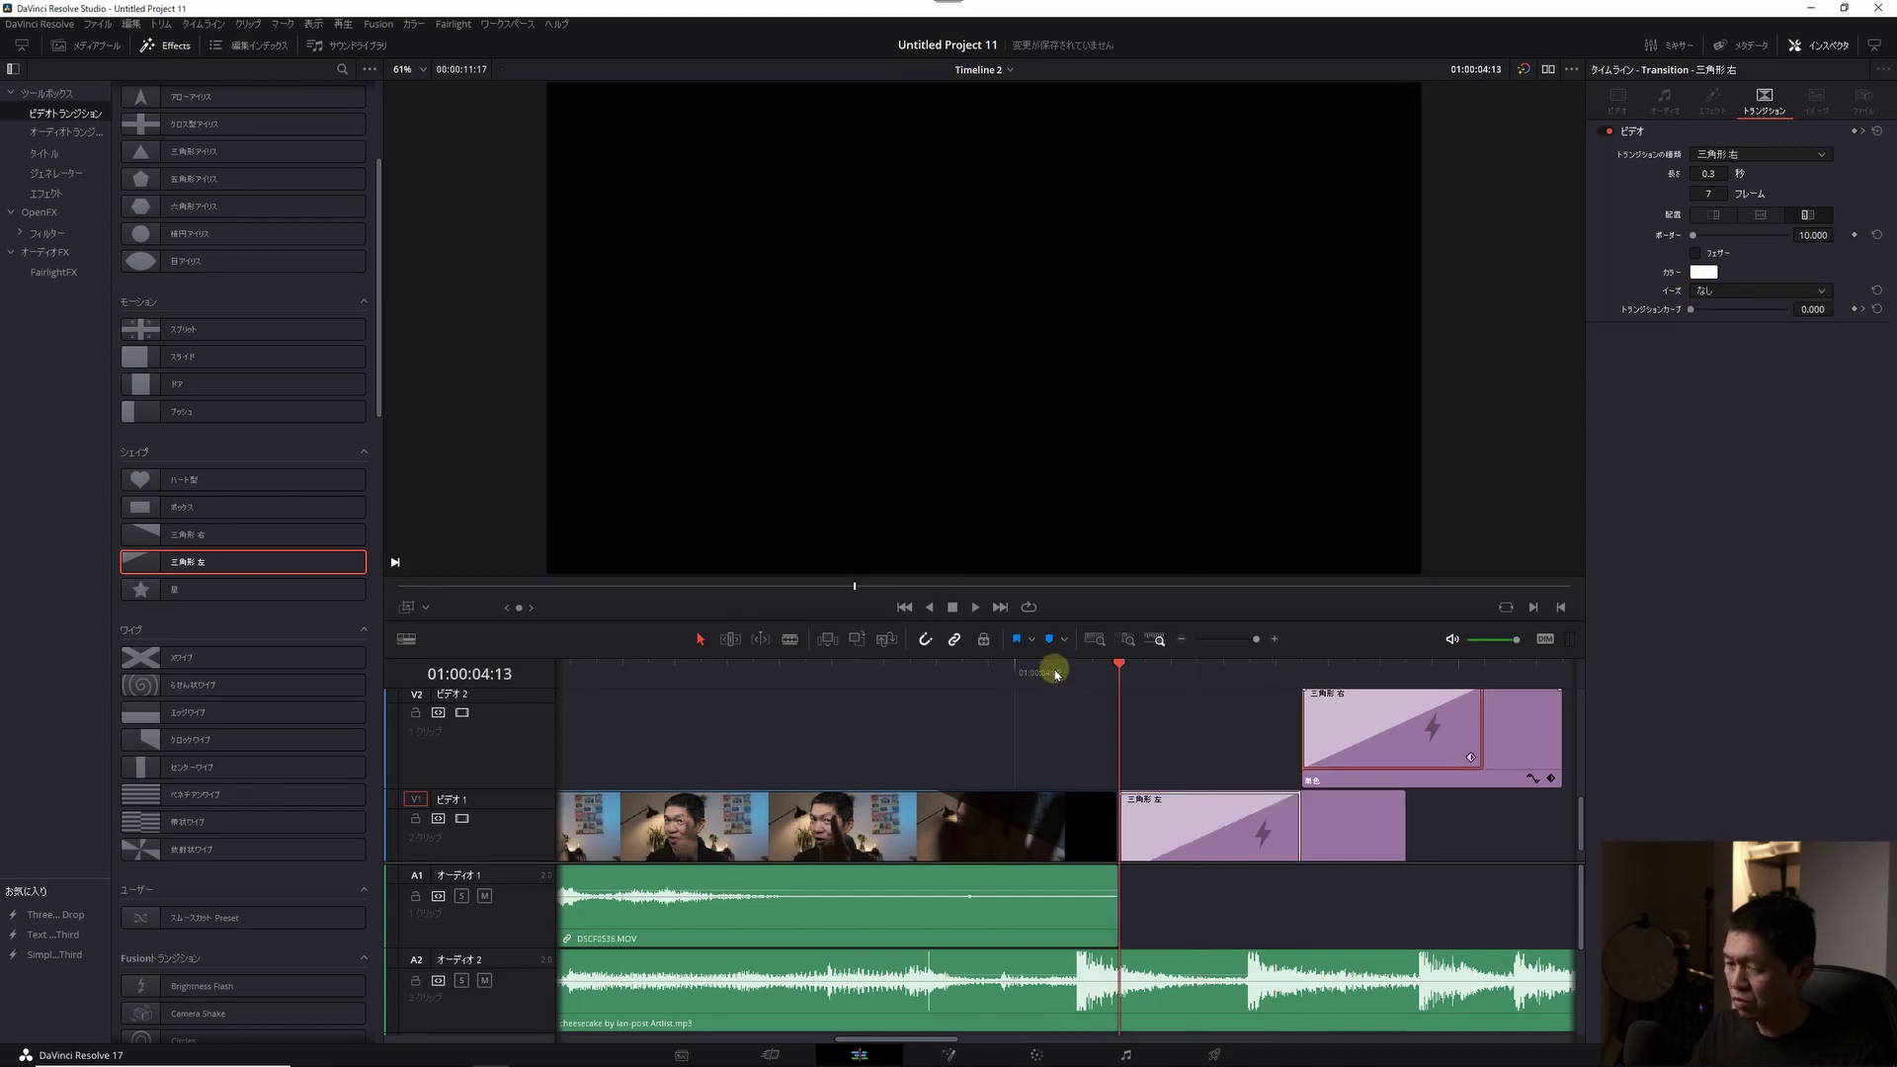
- Replay the wipe sequence, then drop the Push transition onto the V3 colour clip
{"action": "key", "text": "space"}
{"action": "key", "text": "space"}
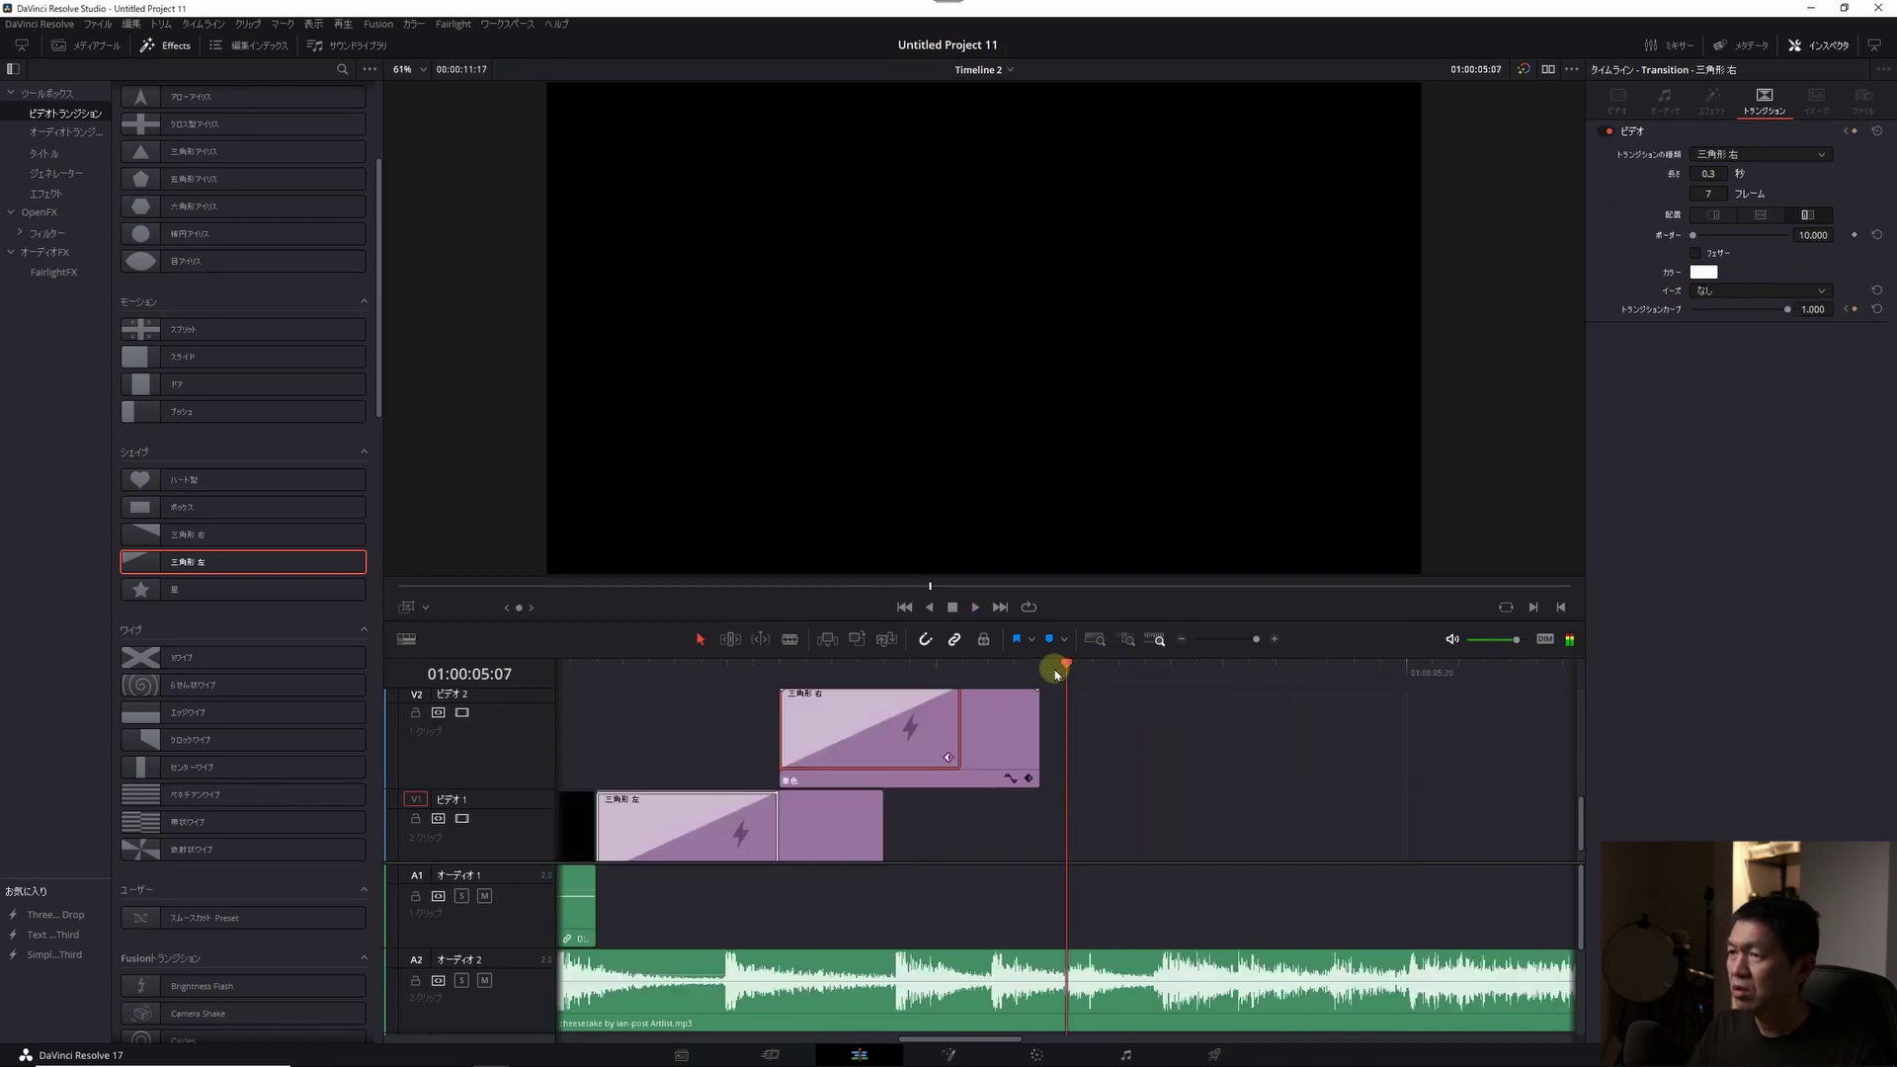
{"action": "left_click", "coordinate": [624, 670]}
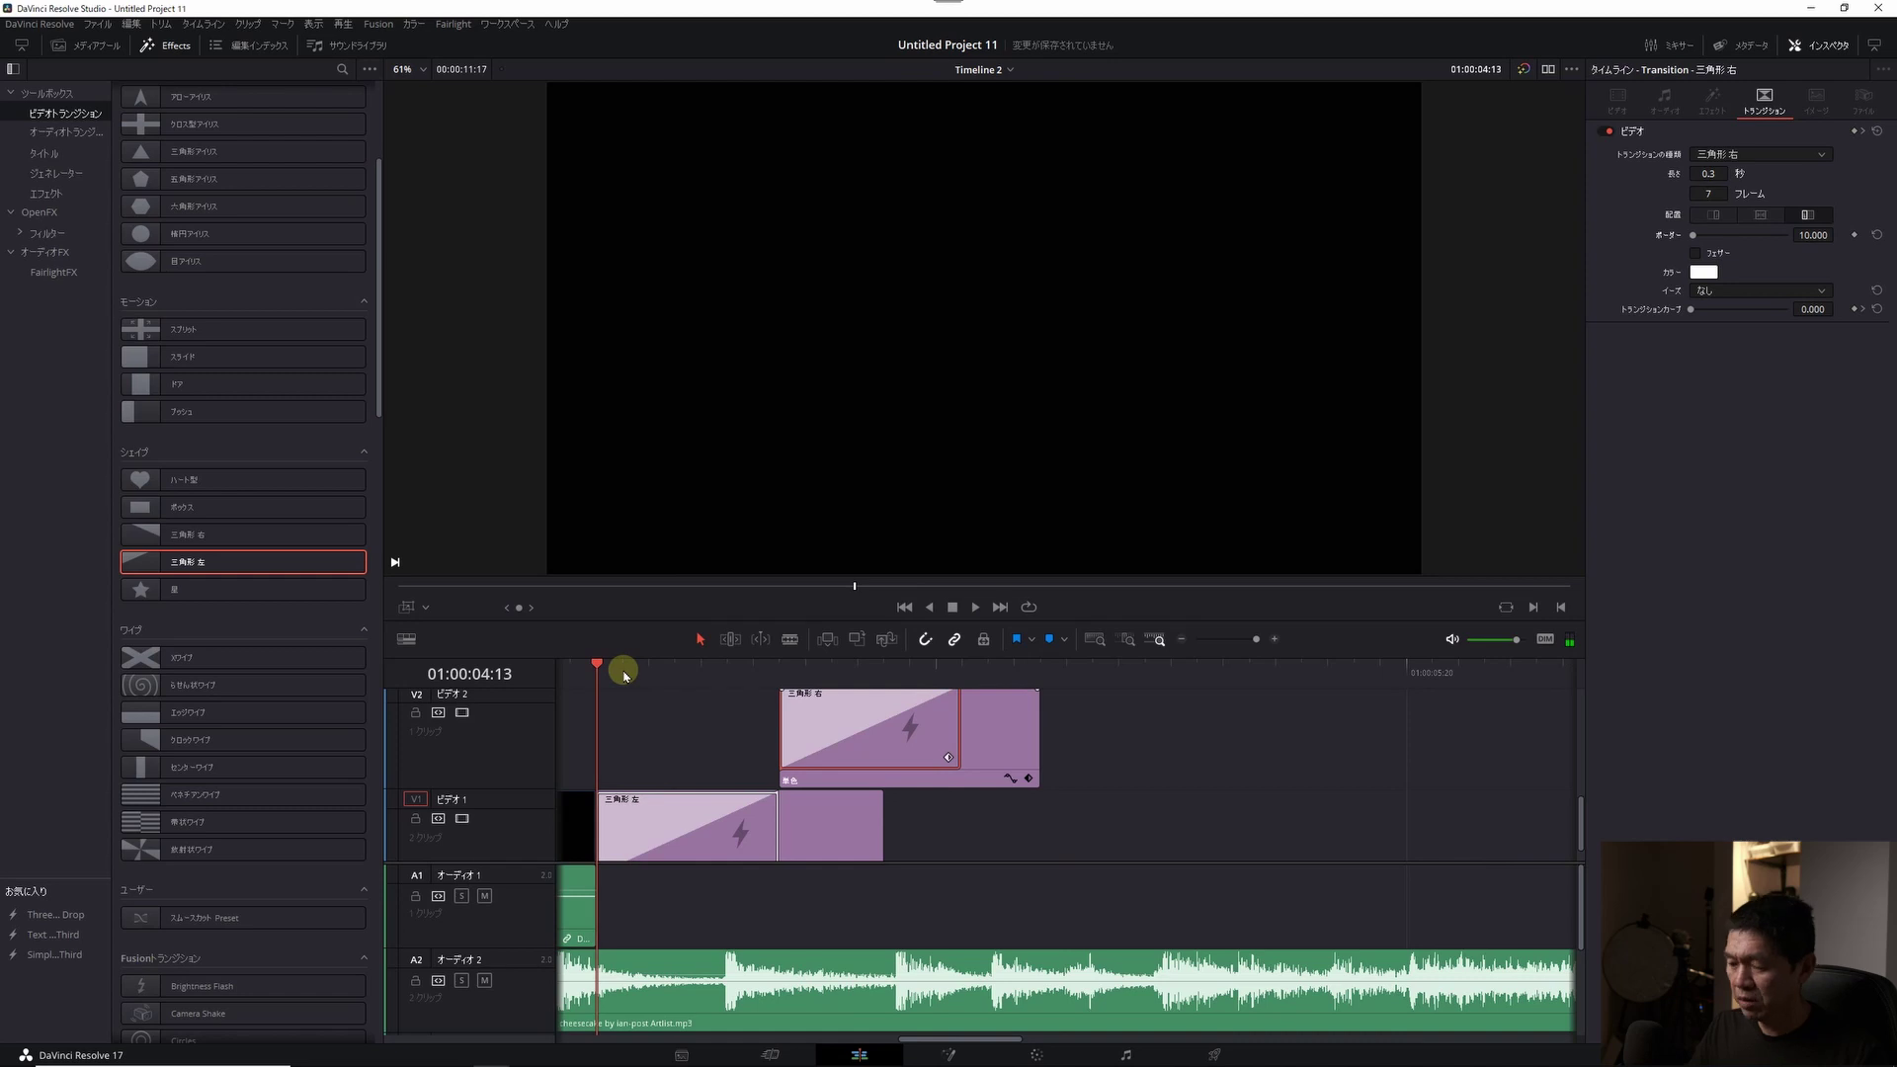
{"action": "key", "text": "space"}
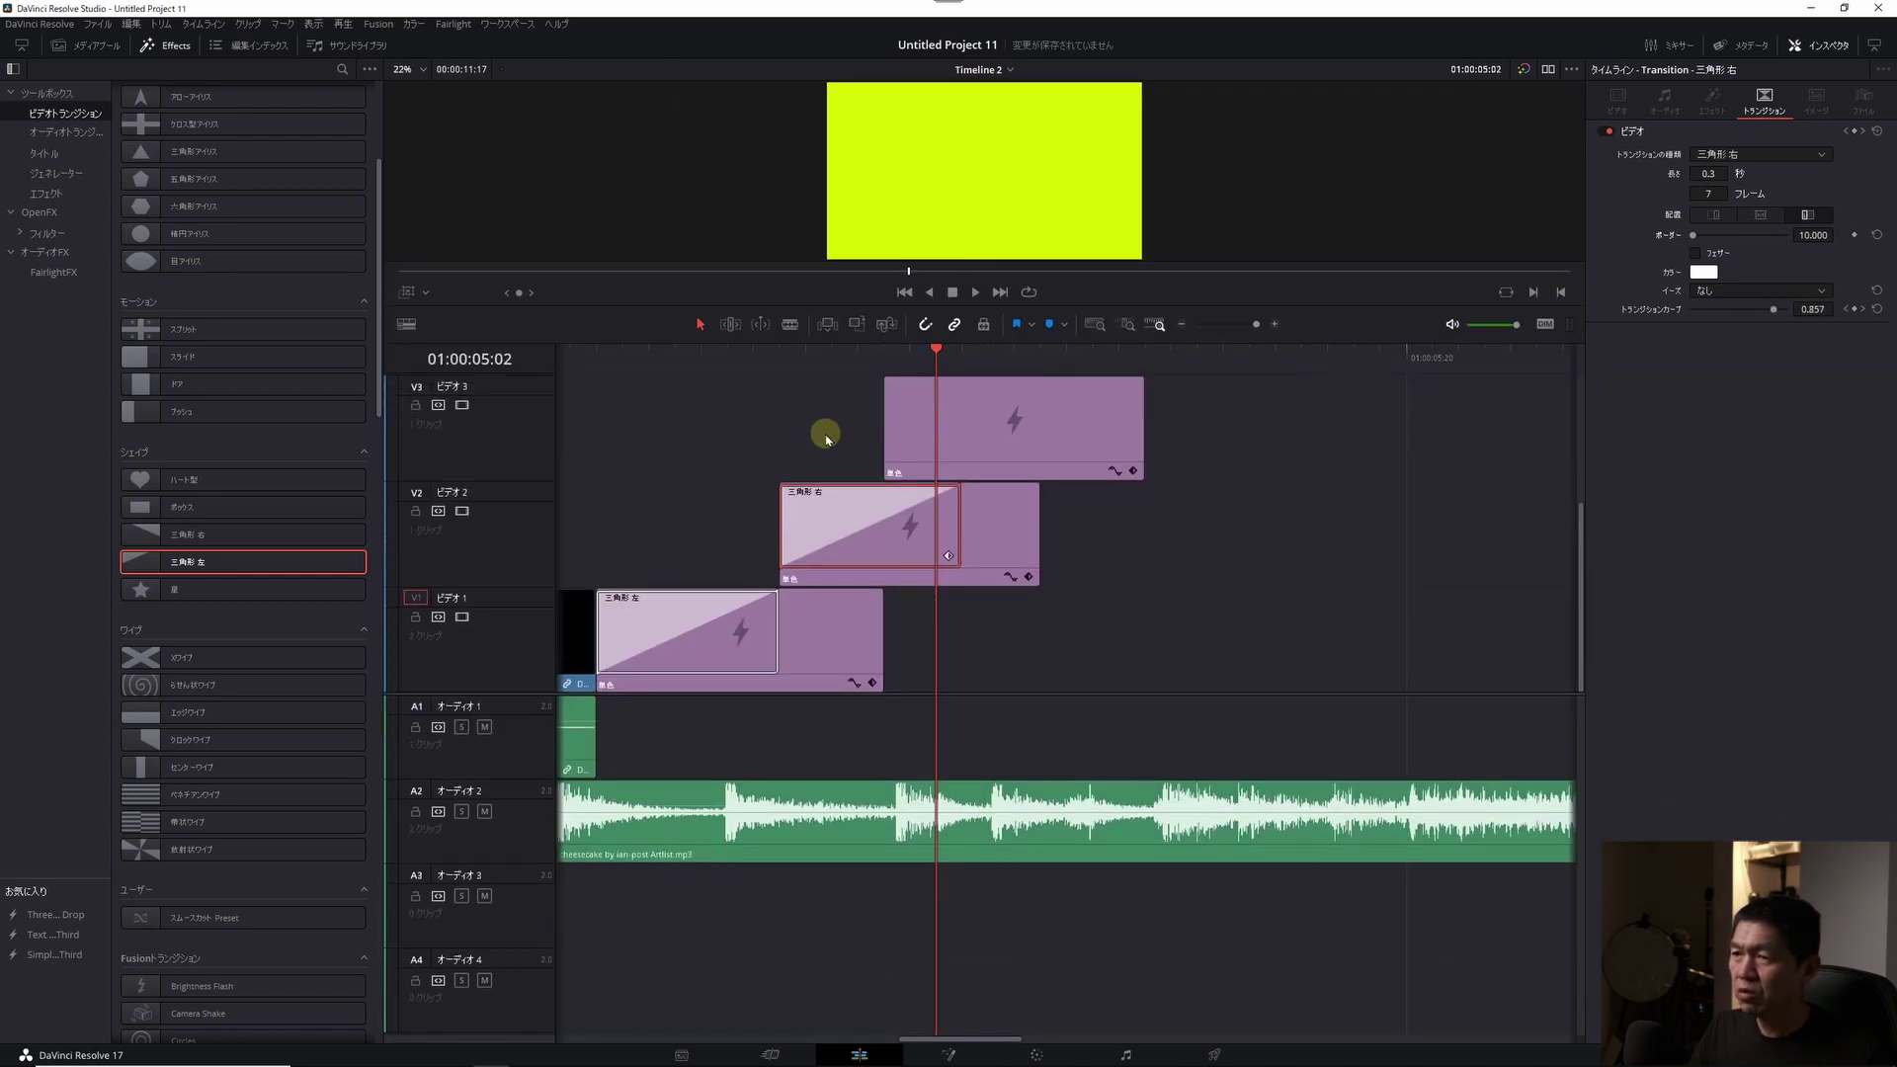
{"action": "scroll", "coordinate": [827, 438], "scroll_direction": "up", "scroll_amount": 2}
{"action": "mouse_move", "coordinate": [181, 411]}
{"action": "left_mouse_down"}
{"action": "mouse_move", "coordinate": [917, 571]}
{"action": "mouse_move", "coordinate": [1147, 537]}
{"action": "mouse_move", "coordinate": [985, 542]}
{"action": "left_mouse_up"}
- Play from 01:00:04:20 through the Push transition and inspect it frame by frame
{"action": "left_click", "coordinate": [800, 352]}
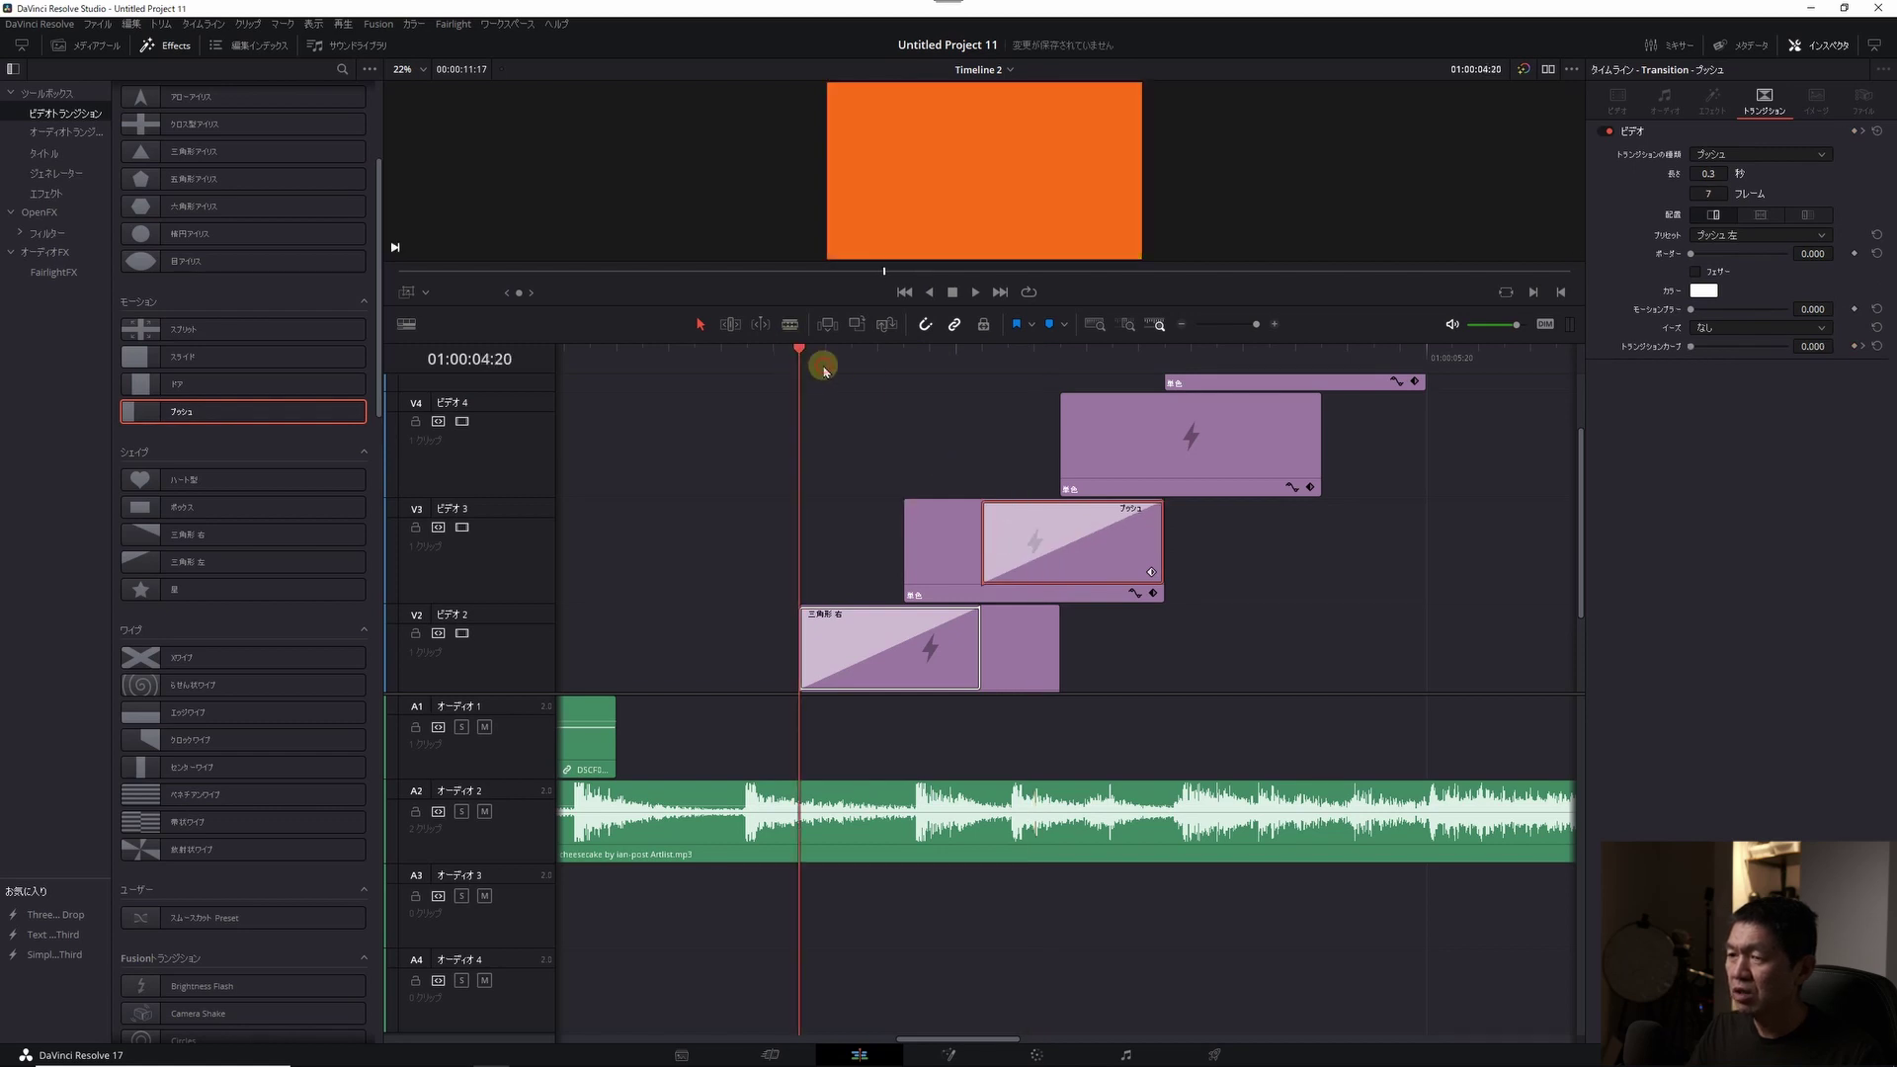
{"action": "key", "text": "space"}
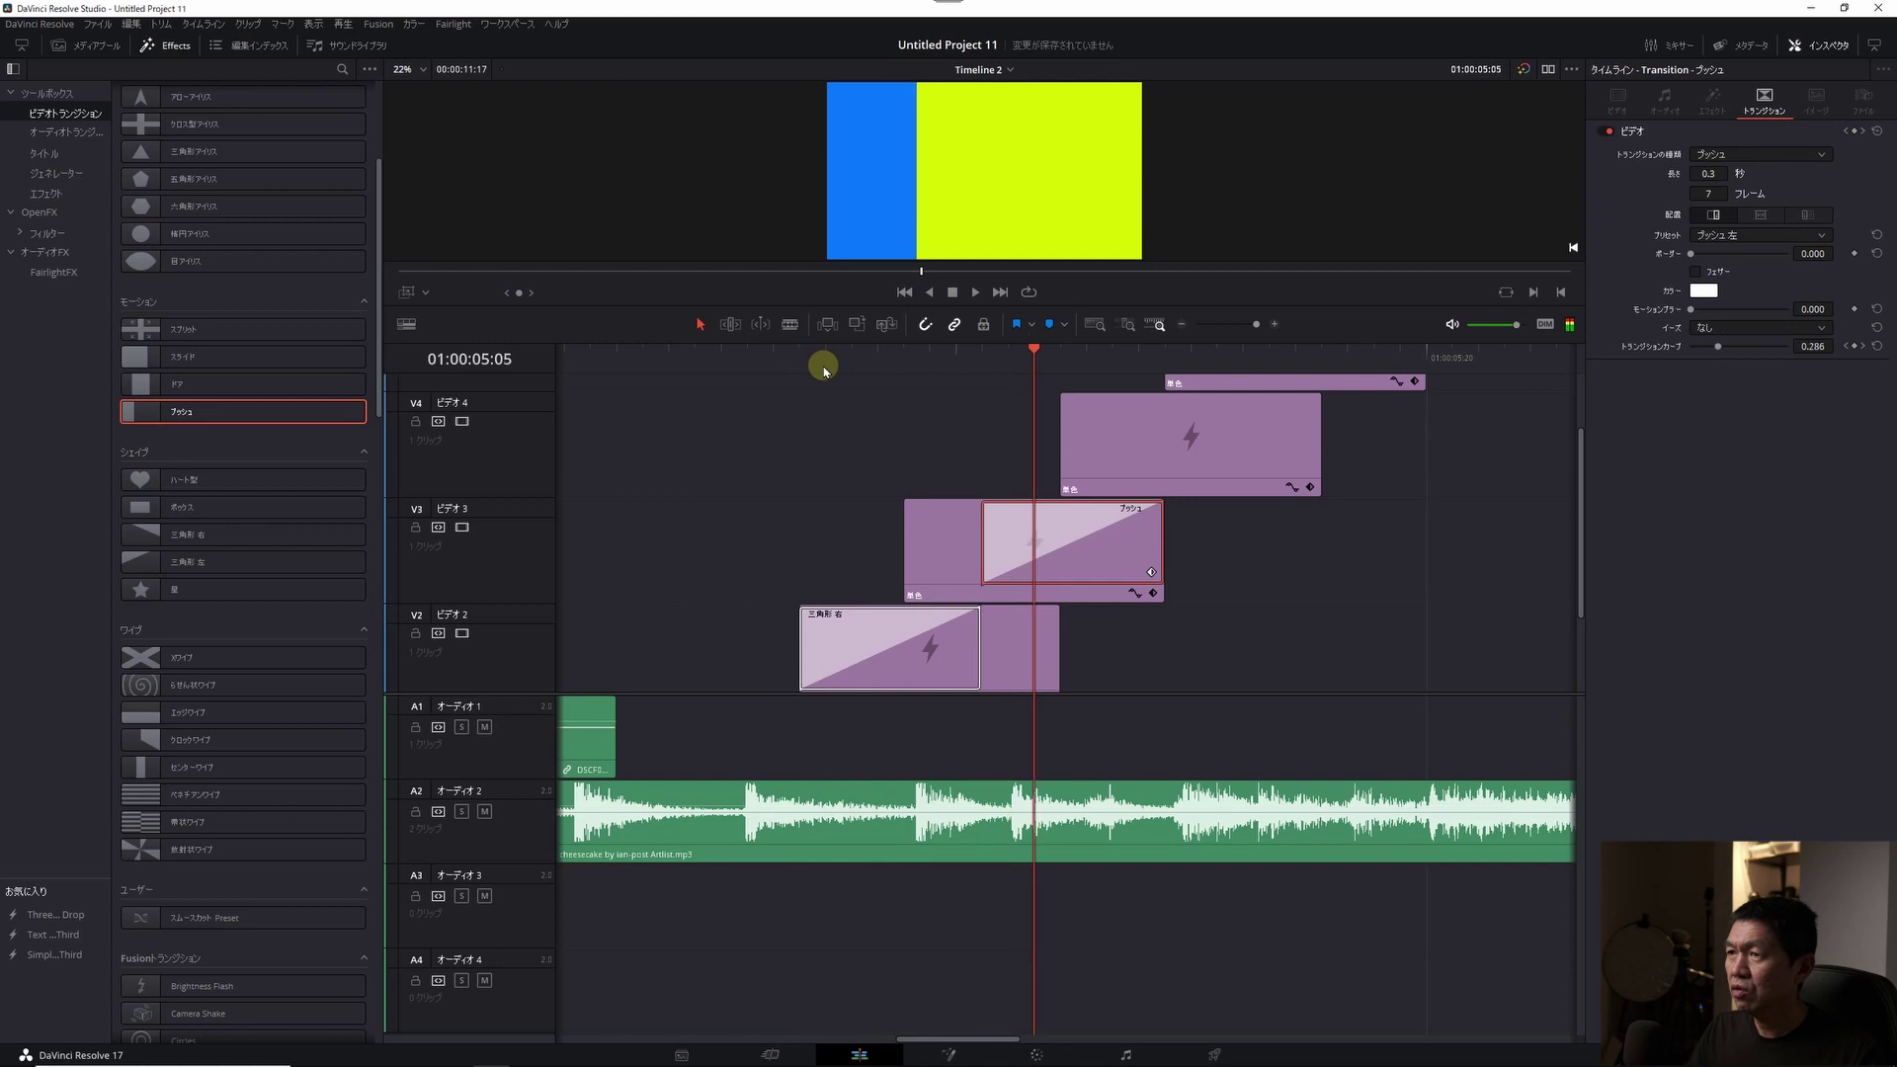
{"action": "key", "text": "Left"}
{"action": "key", "text": "Left"}
{"action": "key", "text": "Left"}
{"action": "key", "text": "Right"}
{"action": "left_click", "coordinate": [1033, 554]}
{"action": "key", "text": "Left"}
{"action": "key", "text": "Left"}
{"action": "key", "text": "Left"}
{"action": "key", "text": "Right"}
{"action": "key", "text": "Right"}
{"action": "key", "text": "Right"}
{"action": "key", "text": "Right"}
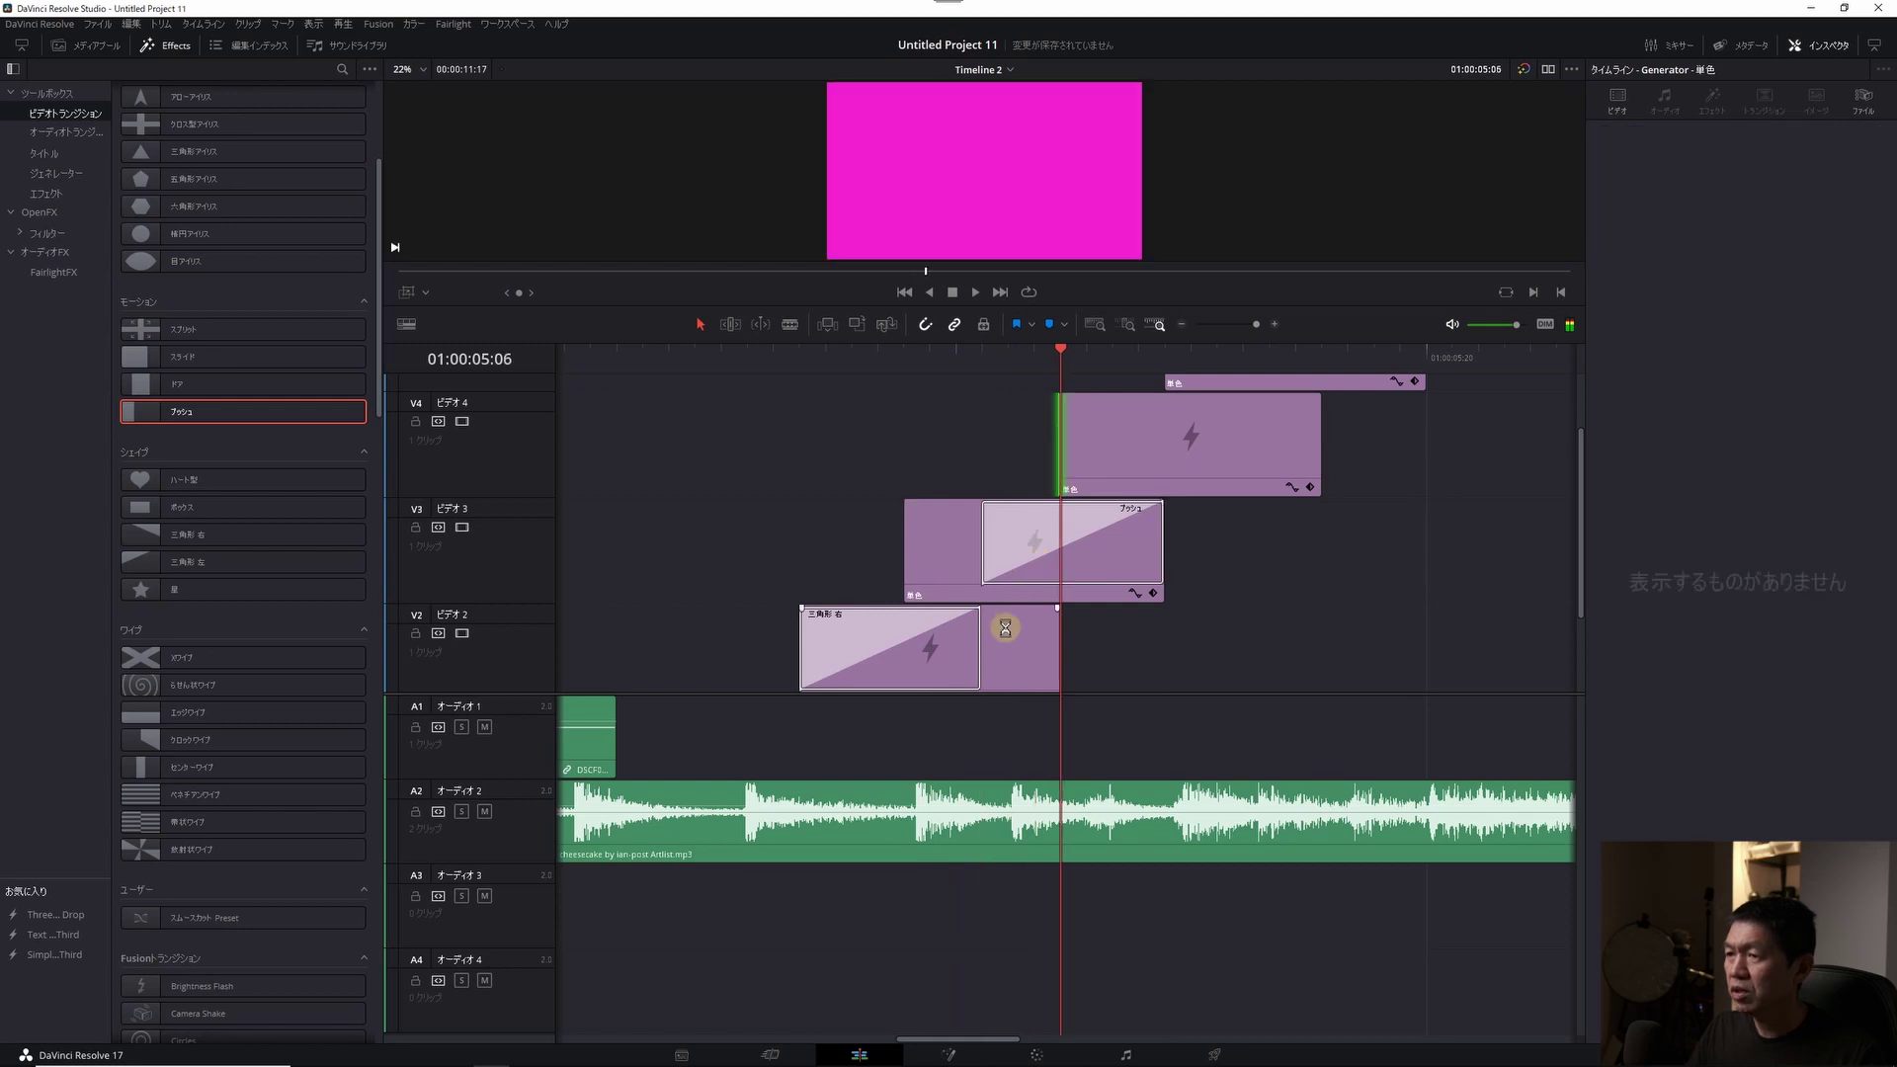
- Extend the V2 colour clip so it ends level with the V3 clip
{"action": "left_click", "coordinate": [1055, 646]}
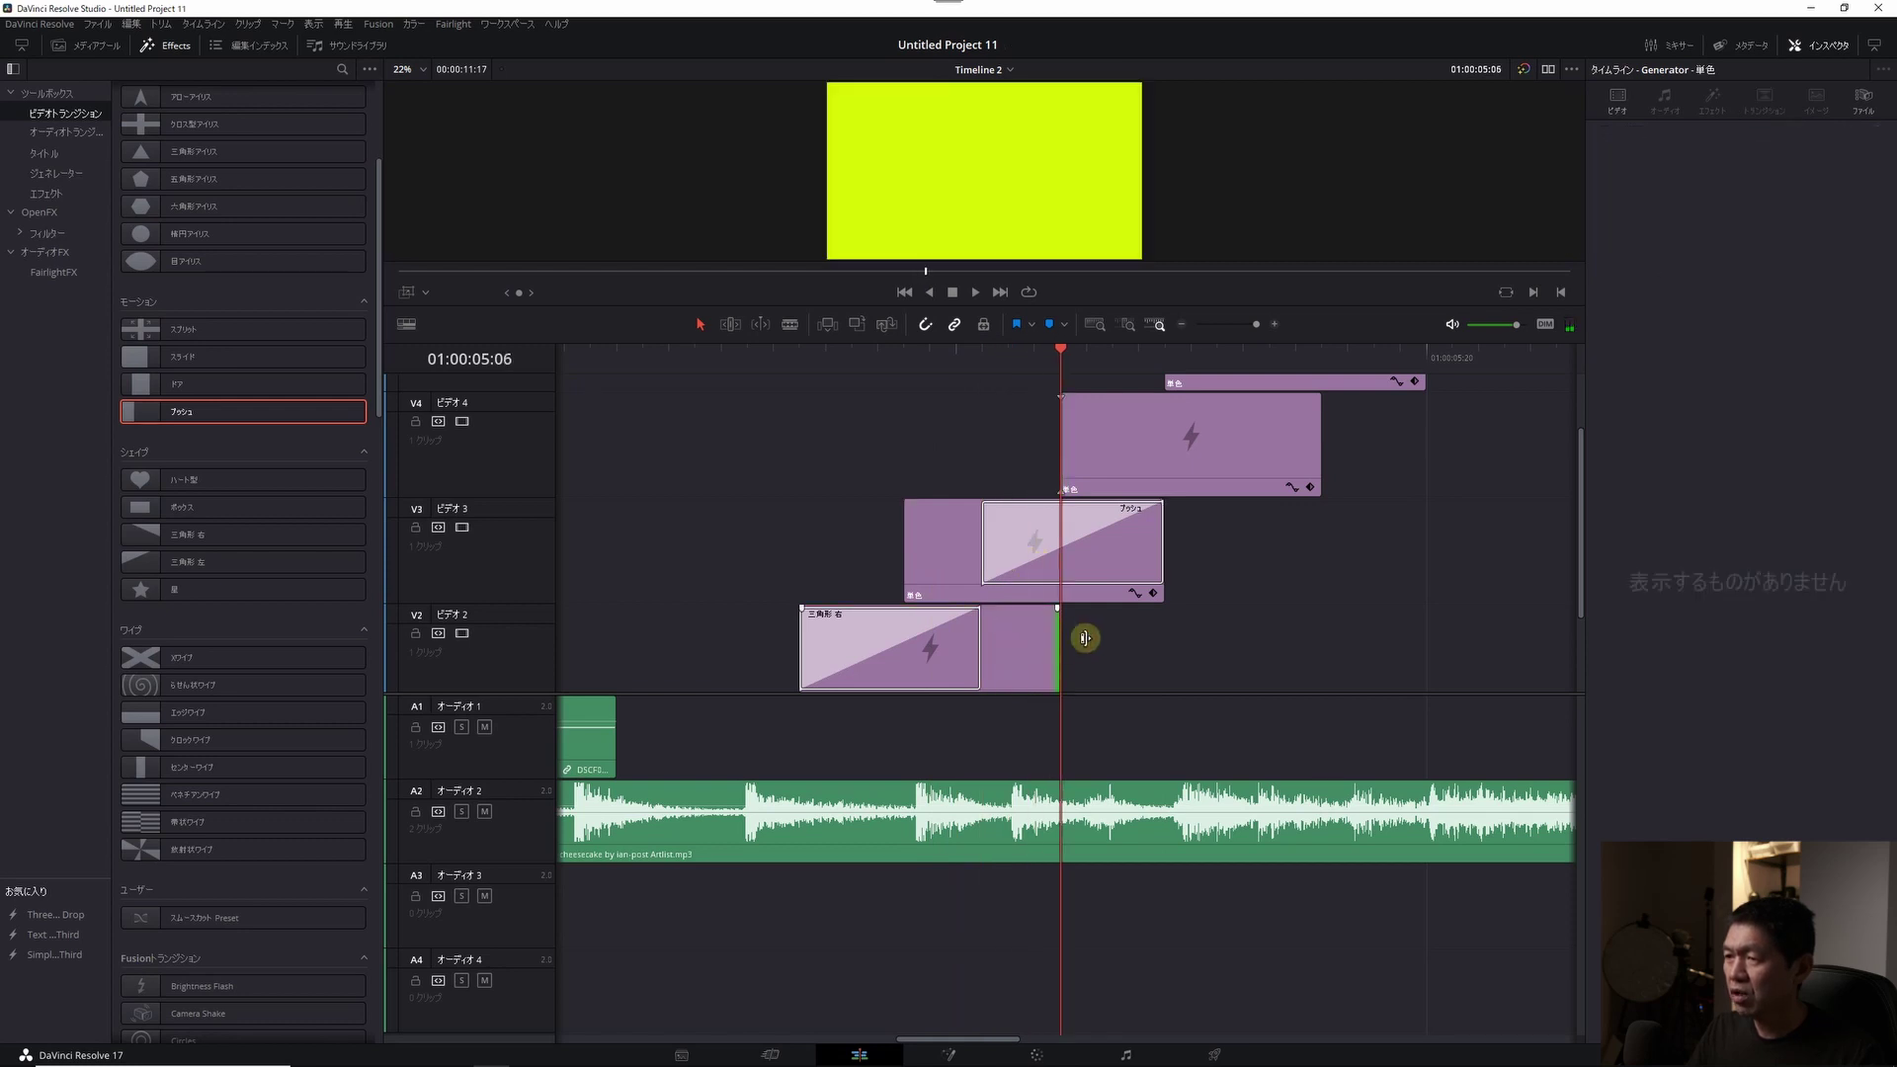
{"action": "left_click_drag", "start_coordinate": [1056, 645], "coordinate": [1163, 647]}
{"action": "left_click", "coordinate": [905, 351]}
{"action": "key", "text": "Right"}
{"action": "key", "text": "Right"}
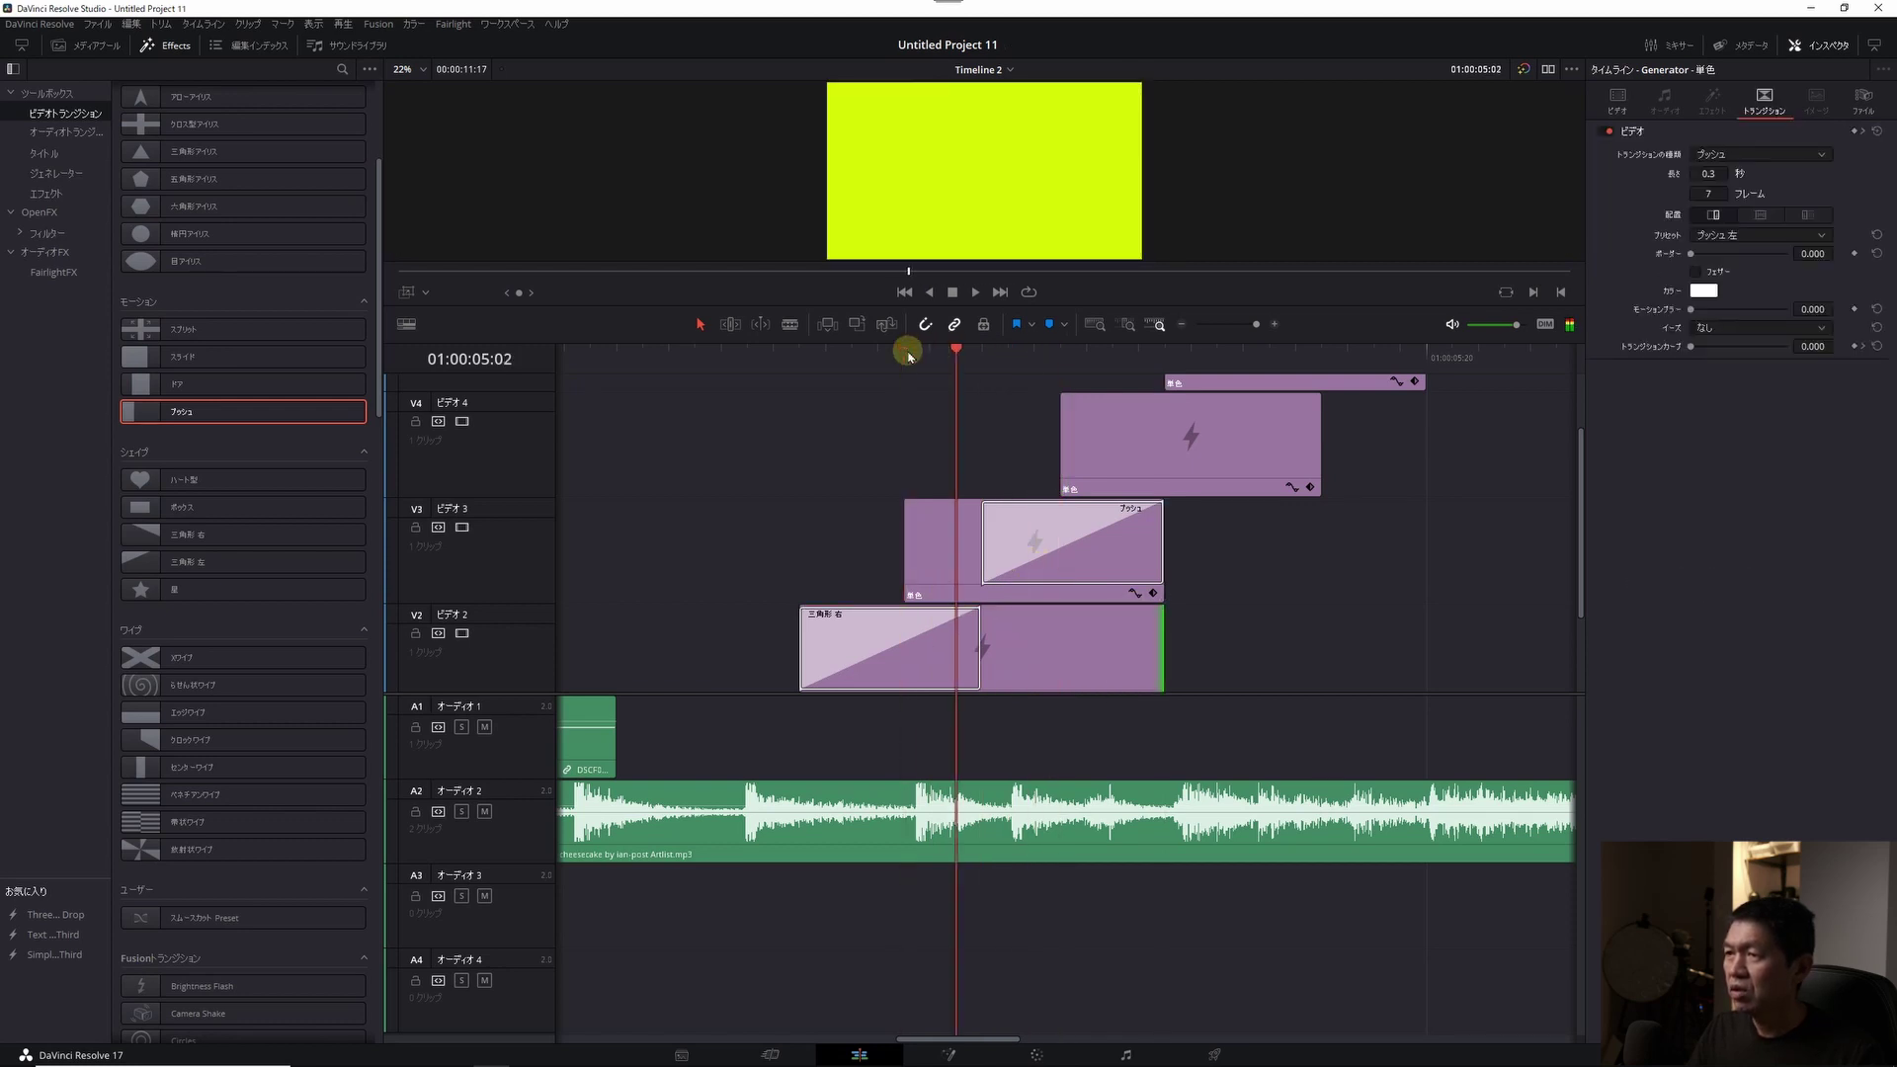
{"action": "key", "text": "Right"}
{"action": "key", "text": "Right"}
{"action": "key", "text": "Right"}
{"action": "key", "text": "Right"}
{"action": "key", "text": "Right"}
{"action": "key", "text": "Right"}
{"action": "key", "text": "Right"}
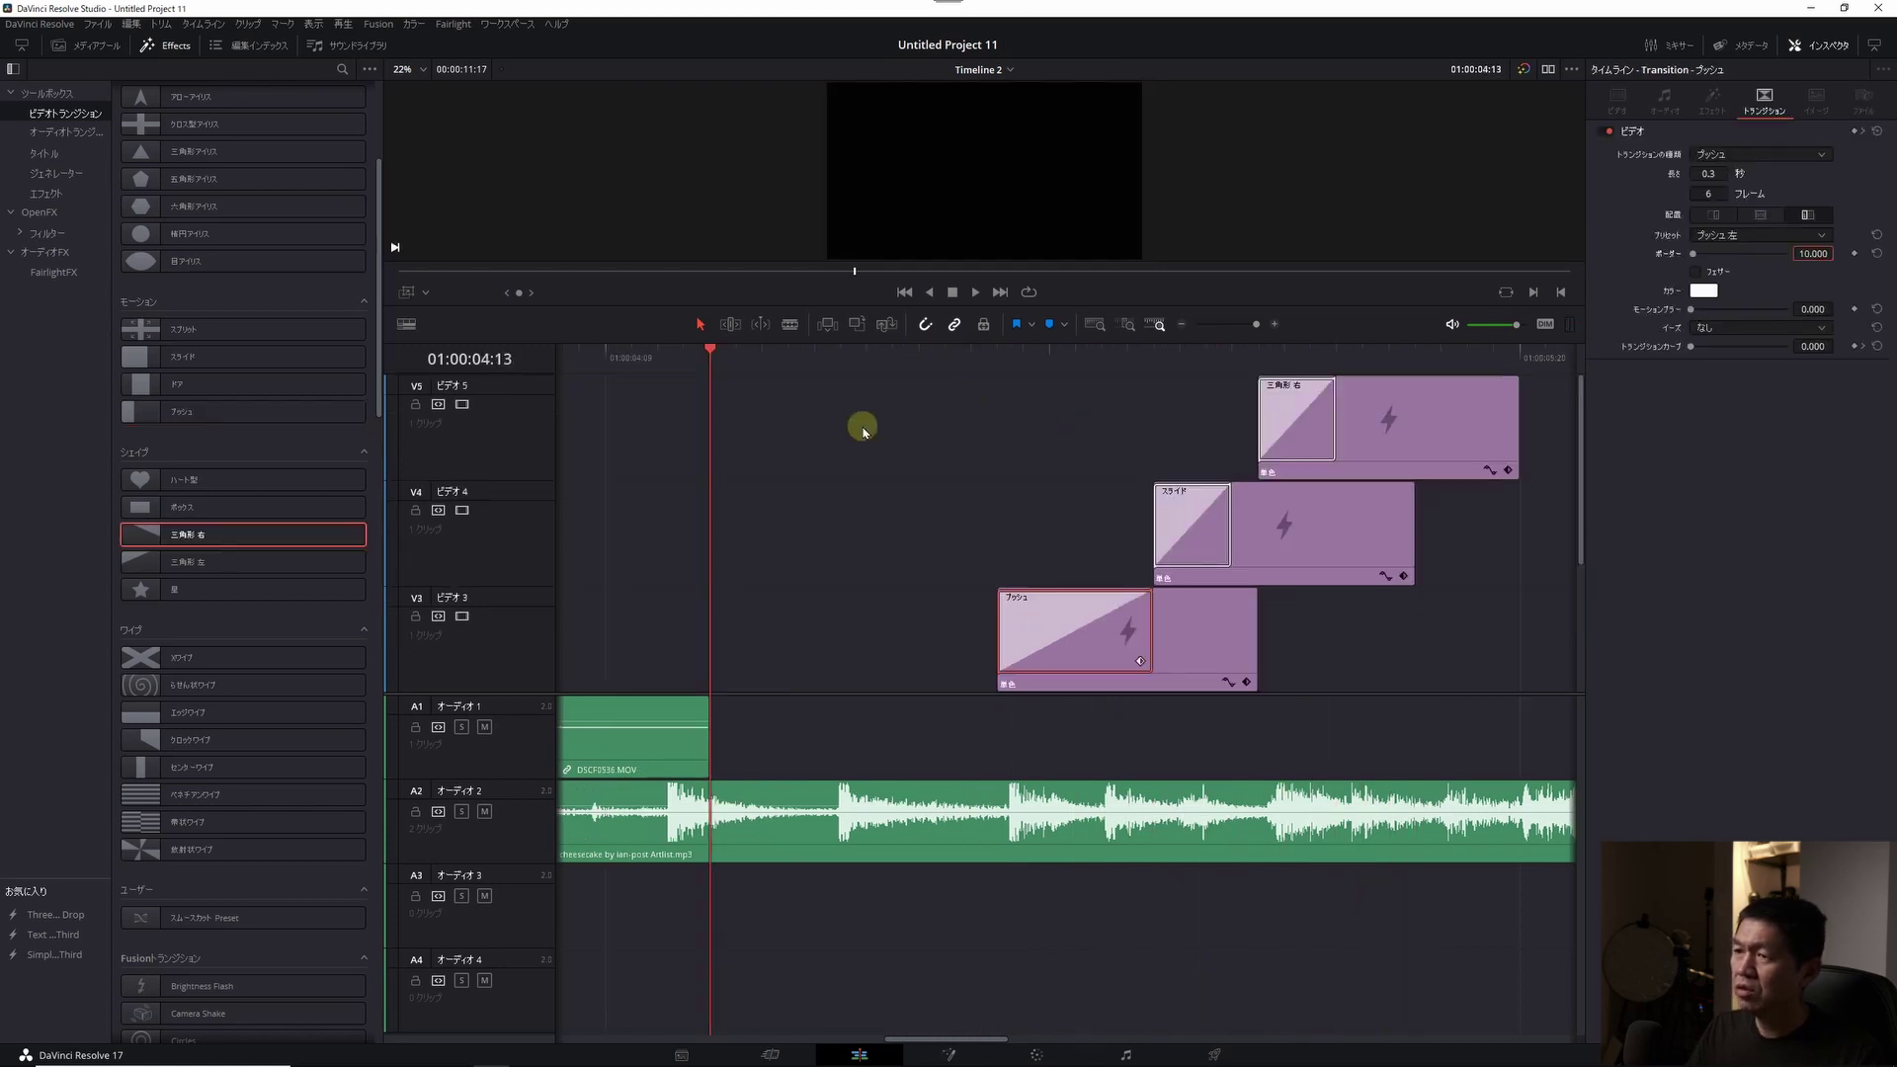
- Enlarge the preview above the timeline and play the staircase wipe from the camera clip
{"action": "left_click_drag", "start_coordinate": [921, 308], "coordinate": [884, 539]}
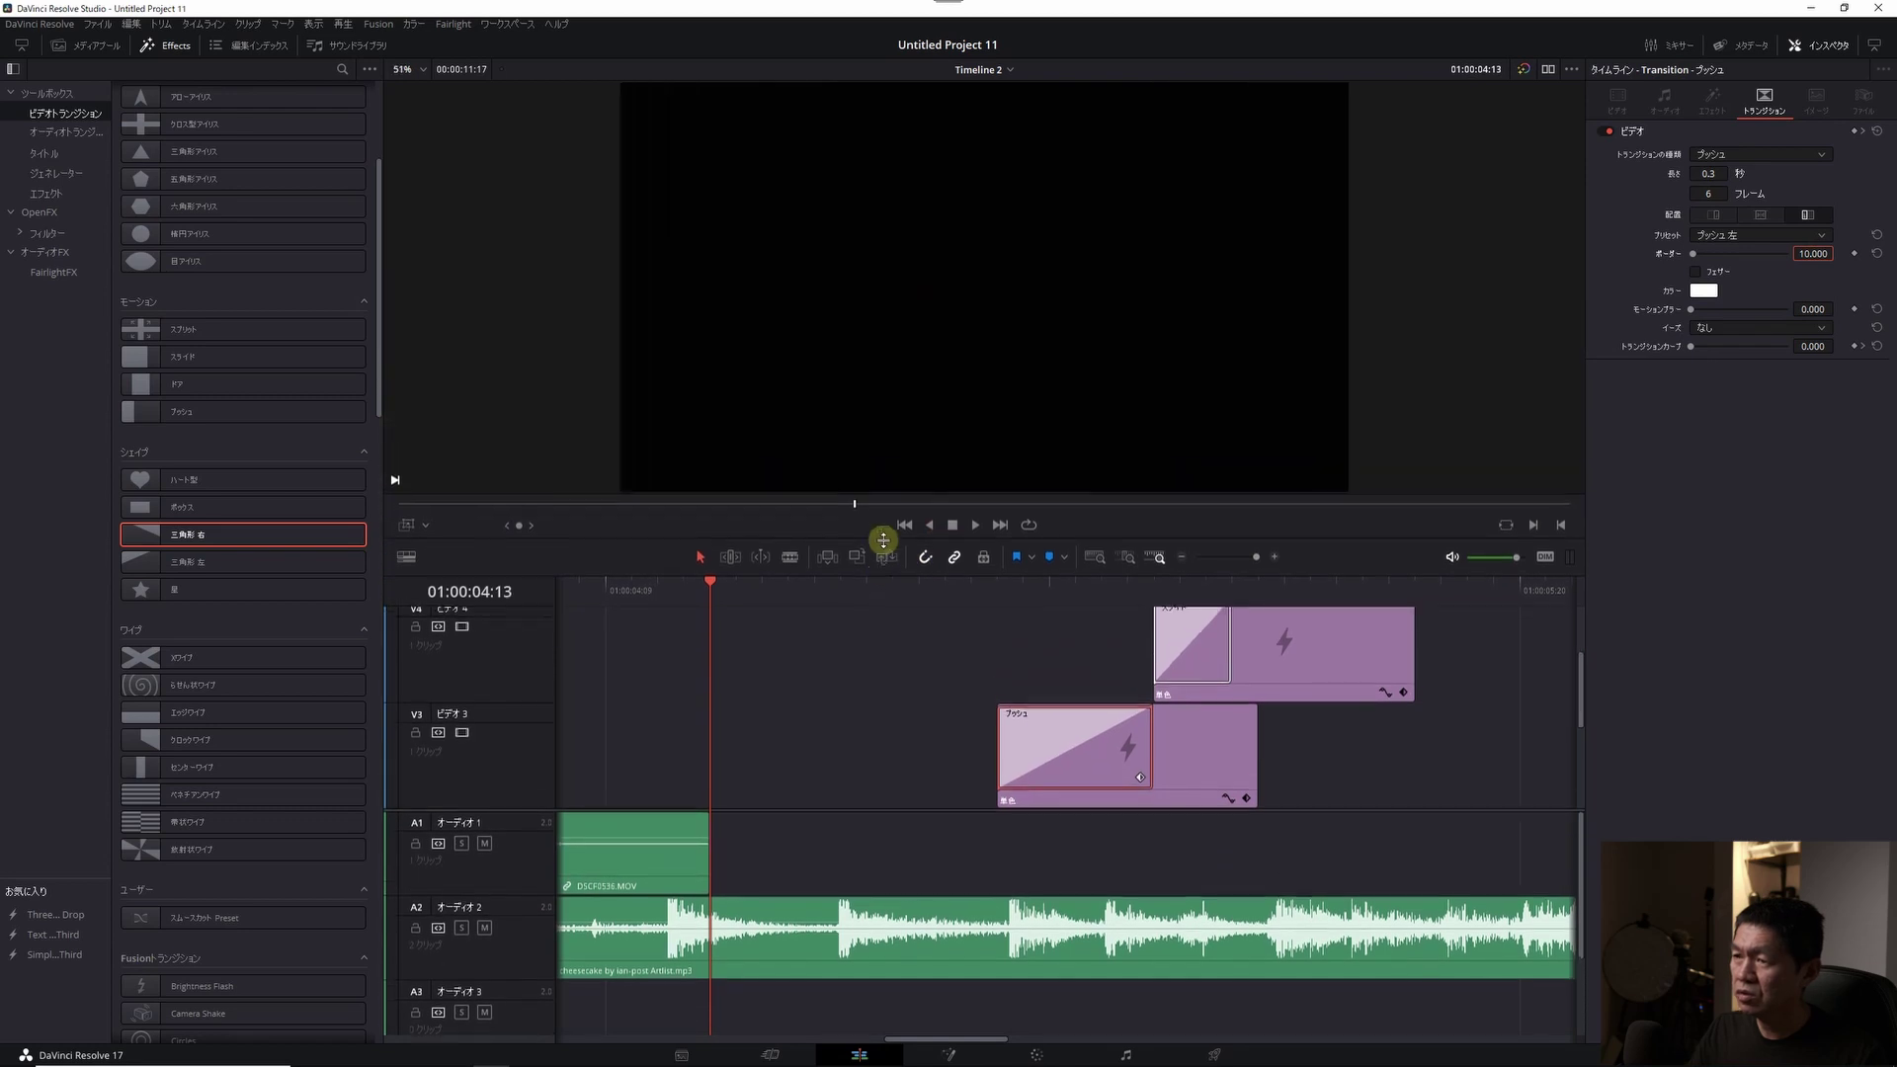
{"action": "key", "text": "space"}
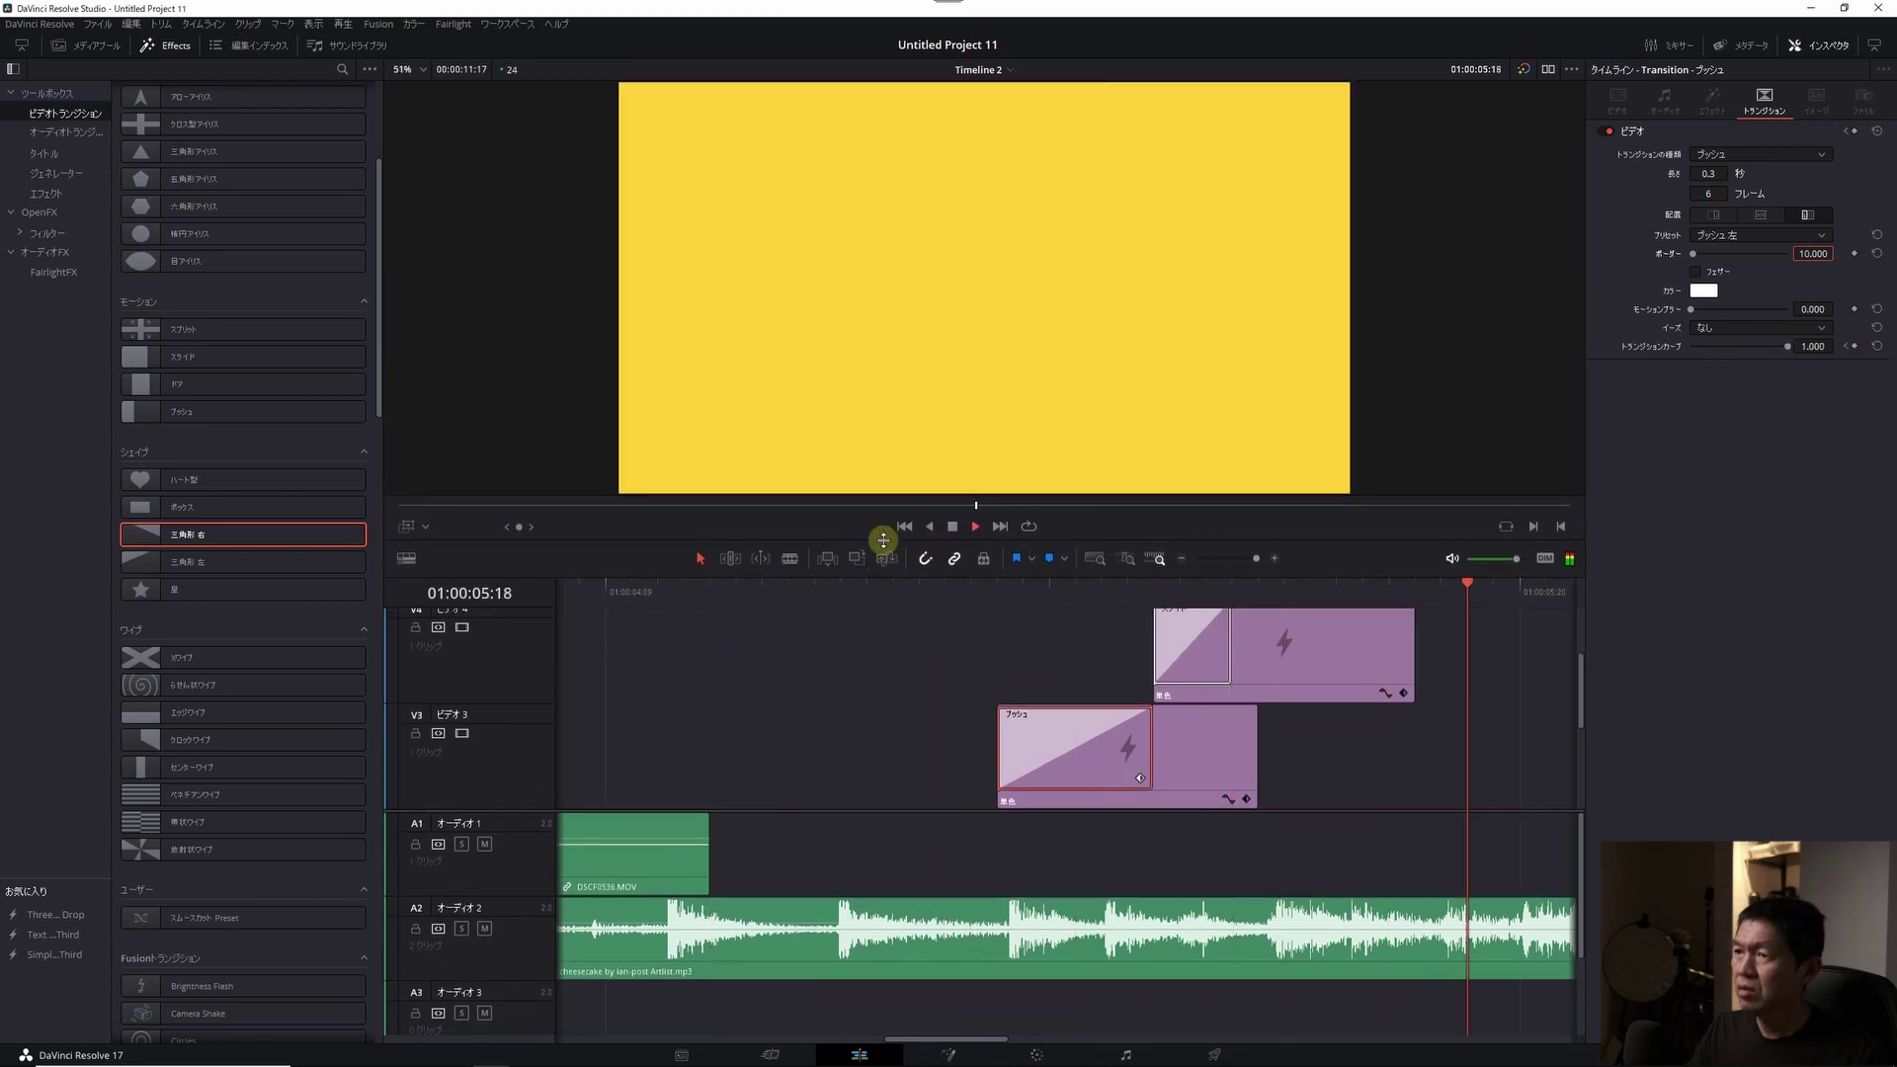
{"action": "key", "text": "space"}
{"action": "key", "text": "Up"}
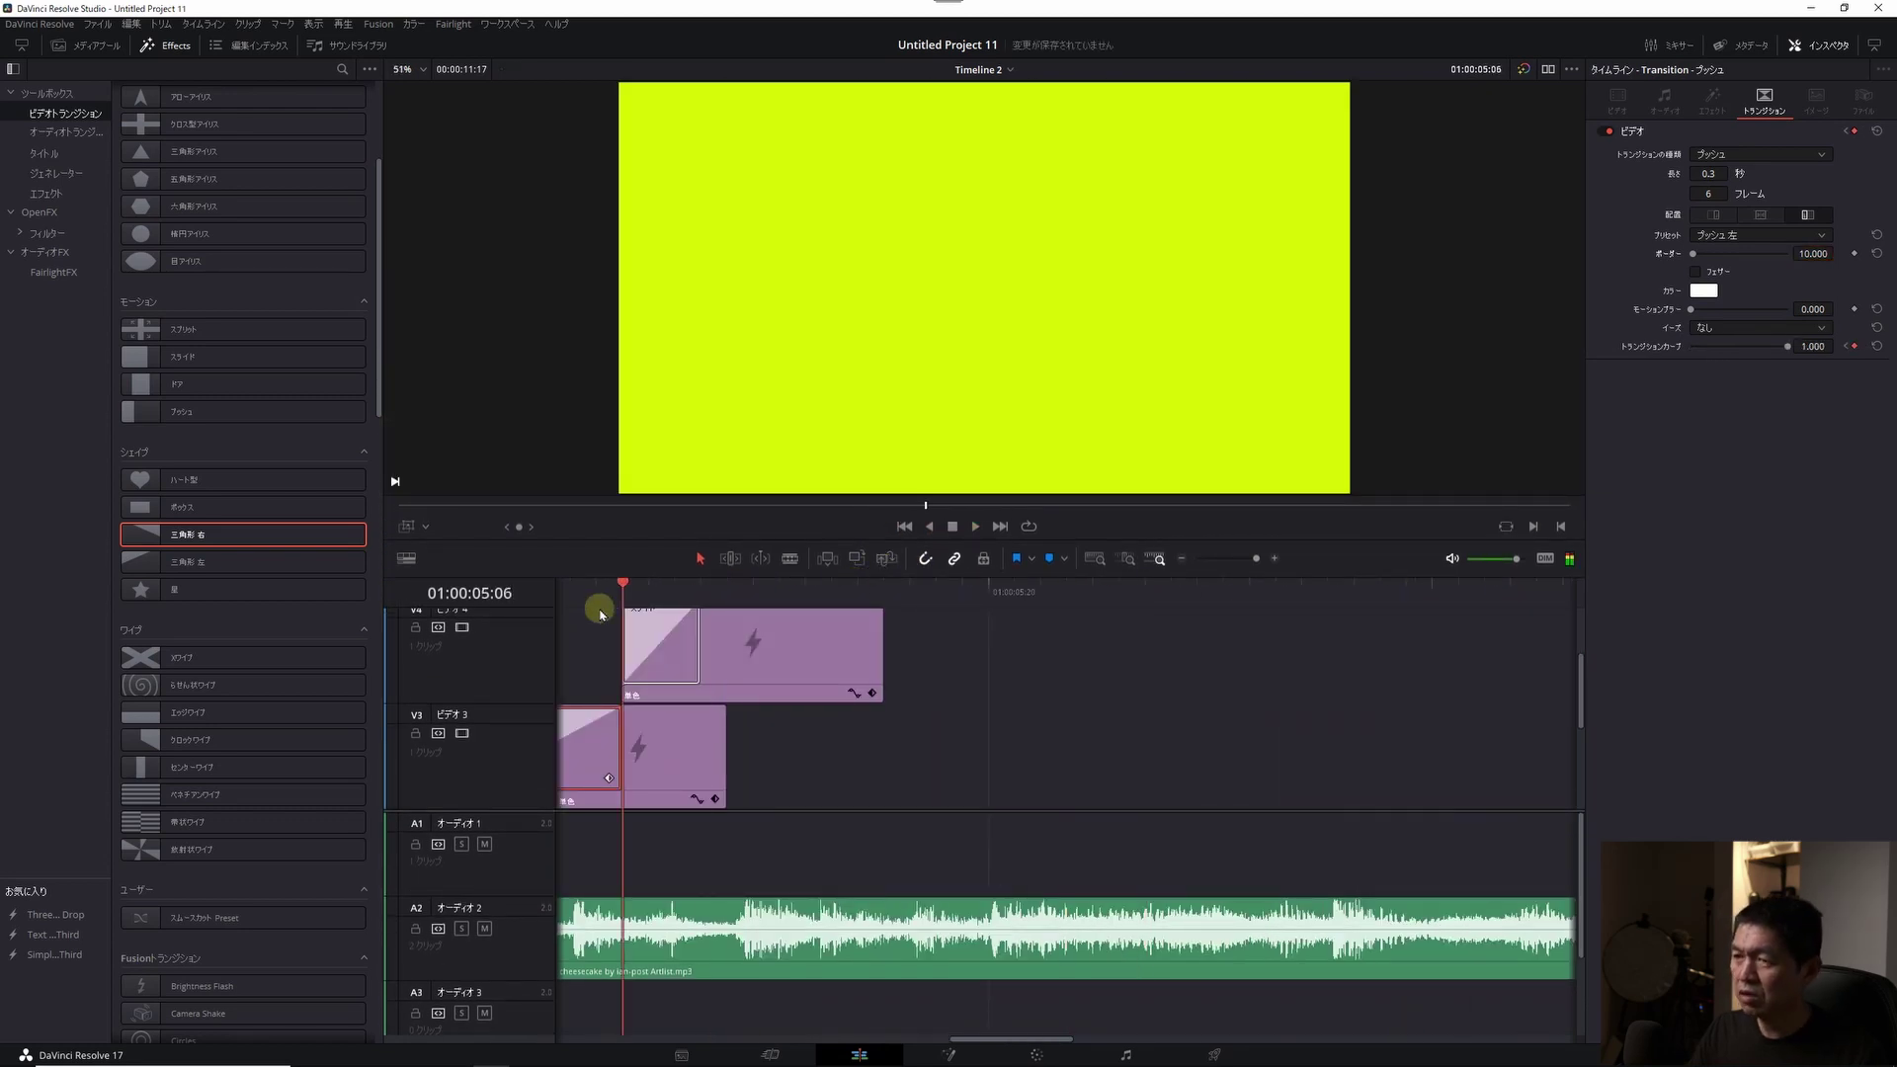
{"action": "key", "text": "Up"}
{"action": "key", "text": "Up"}
{"action": "key", "text": "space"}
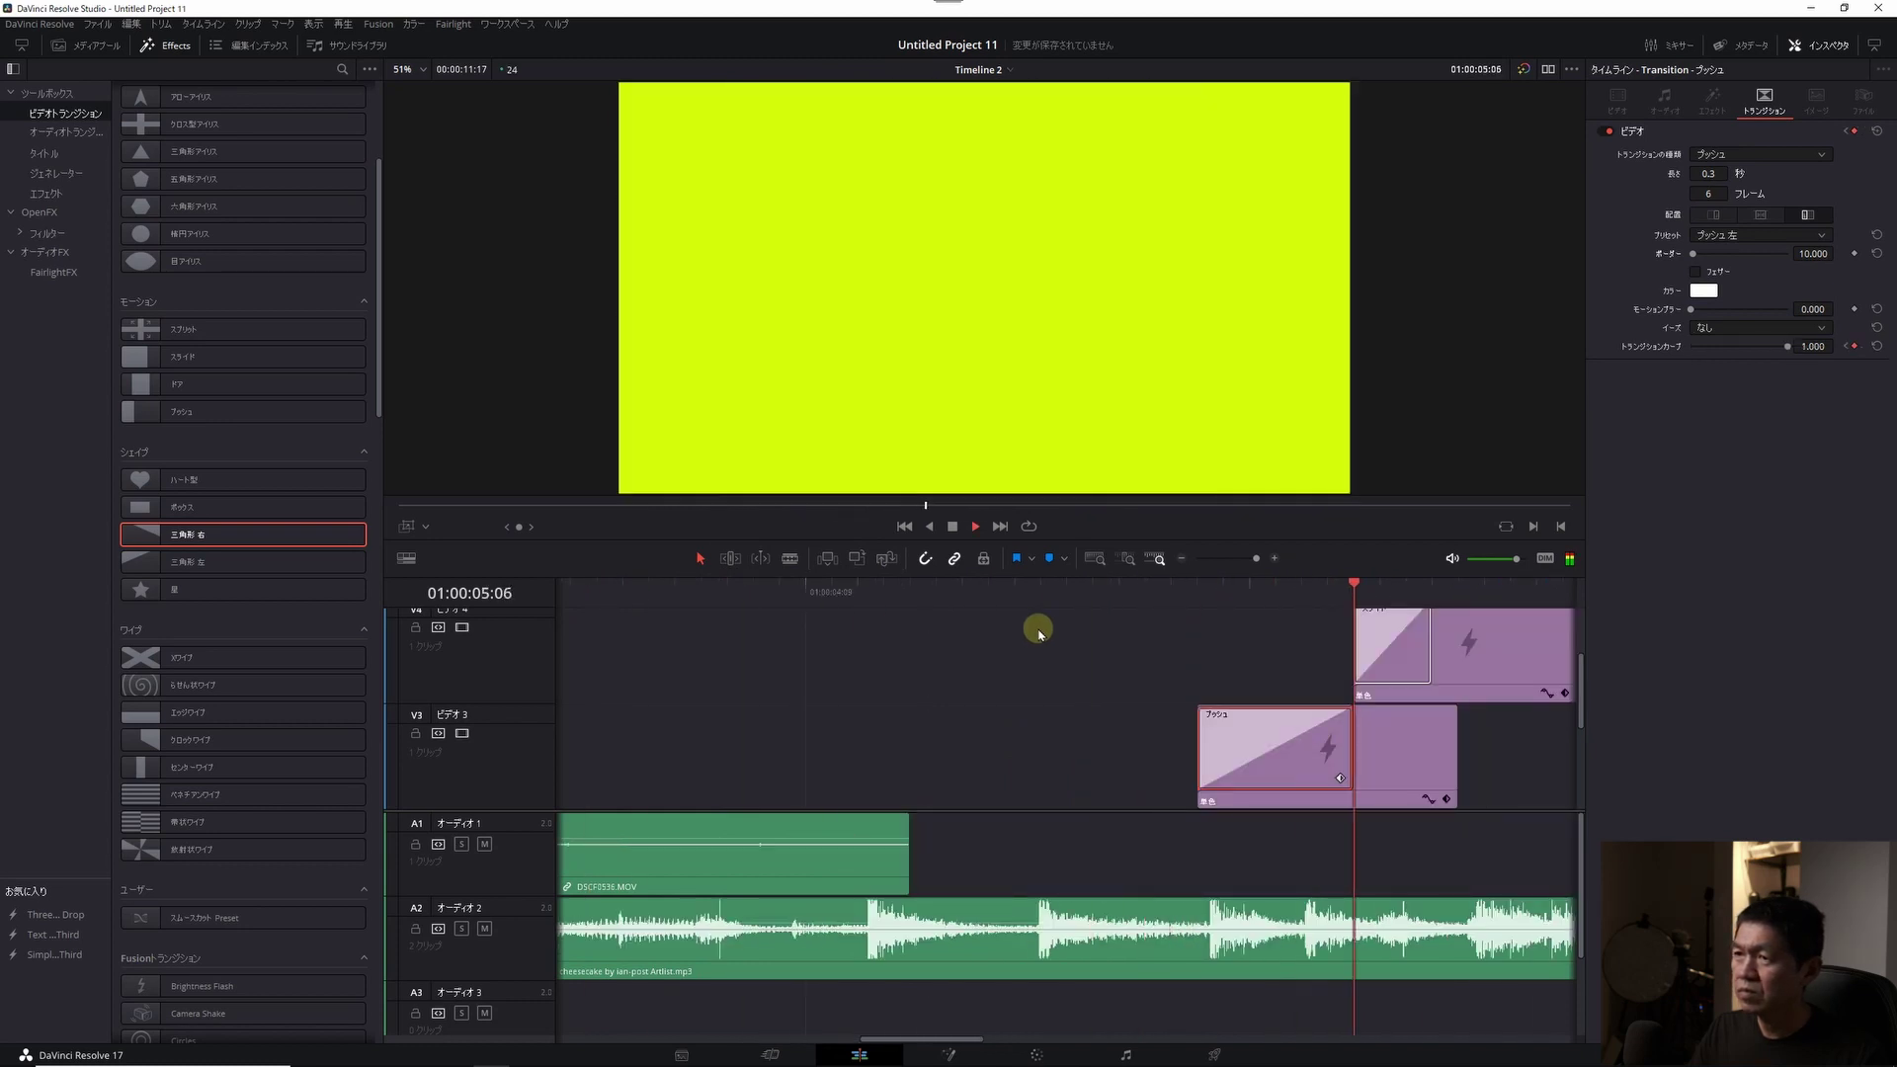
{"action": "key", "text": "space"}
{"action": "left_click_drag", "start_coordinate": [1039, 634], "coordinate": [925, 741]}
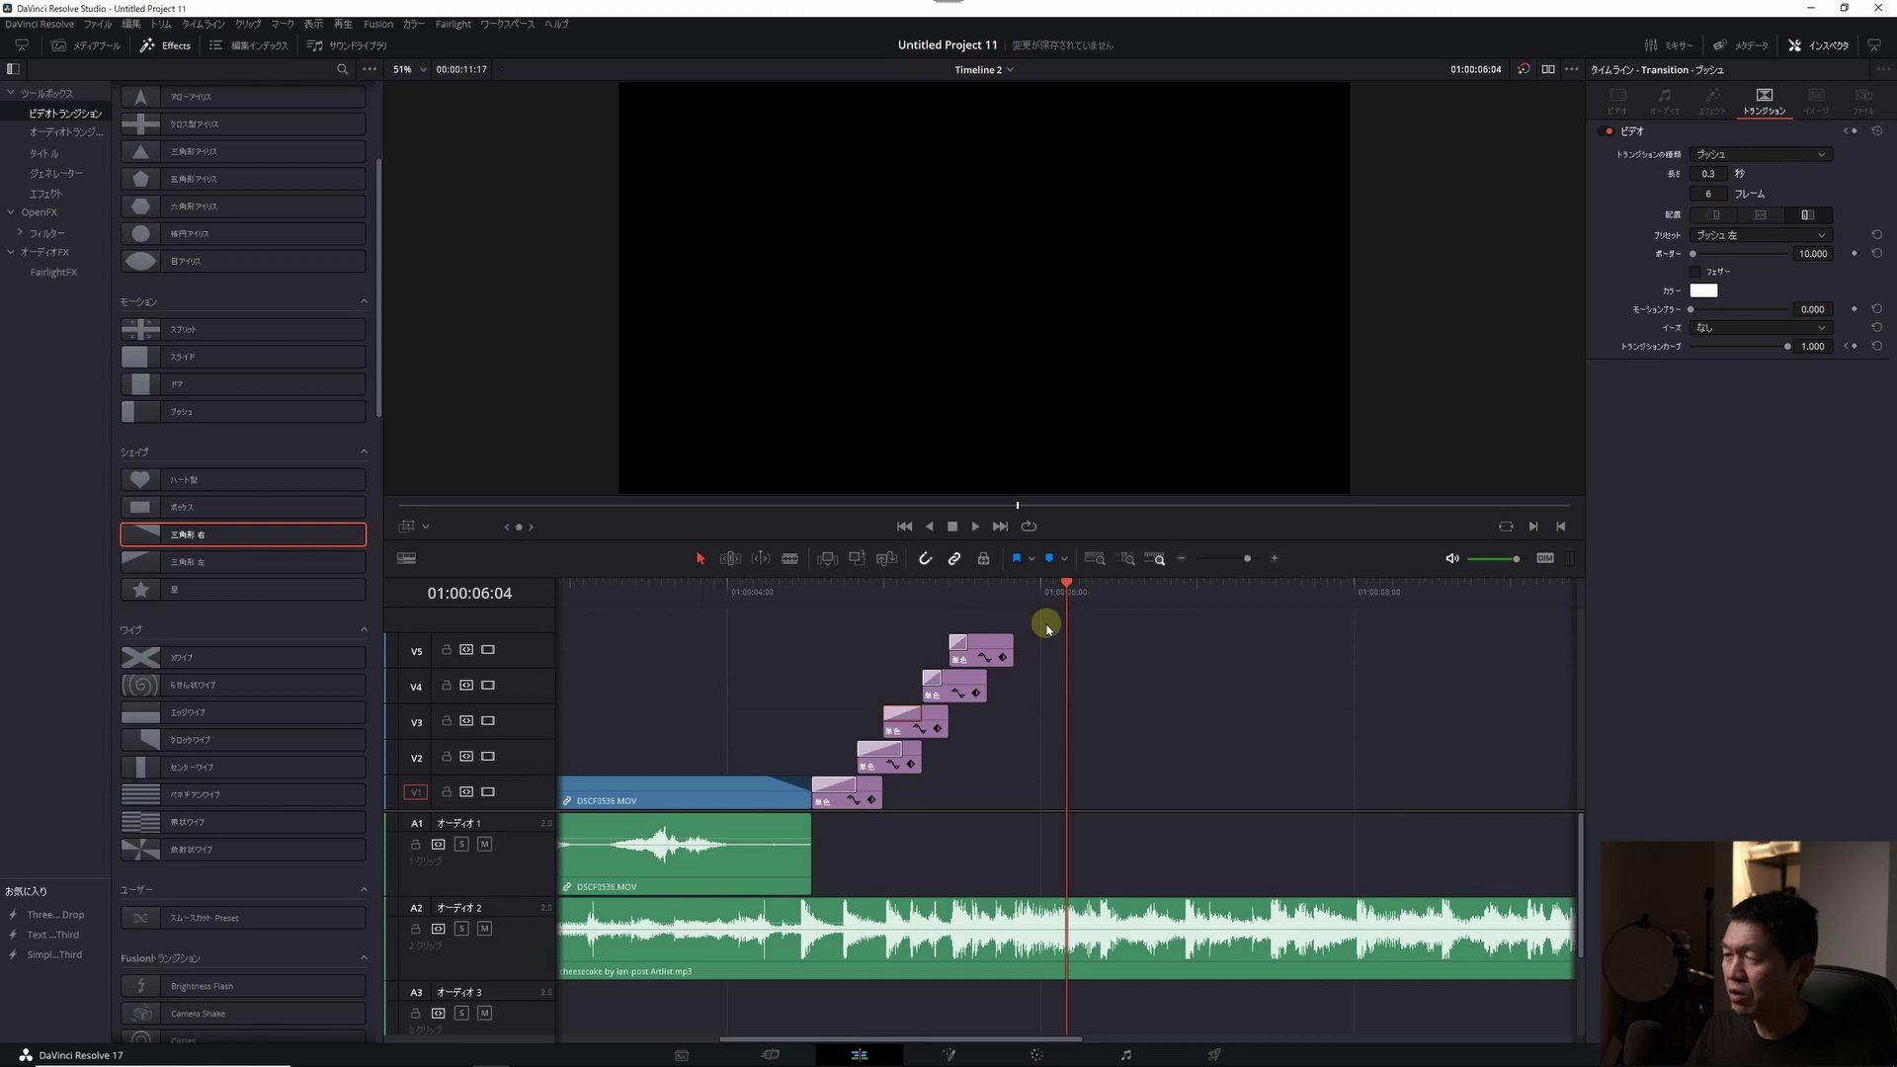
- Paste a copy of the staircase clips at 01:00:05:20 and shift it 7 frames earlier
{"action": "left_click_drag", "start_coordinate": [1047, 628], "coordinate": [837, 799]}
{"action": "left_click", "coordinate": [1012, 593]}
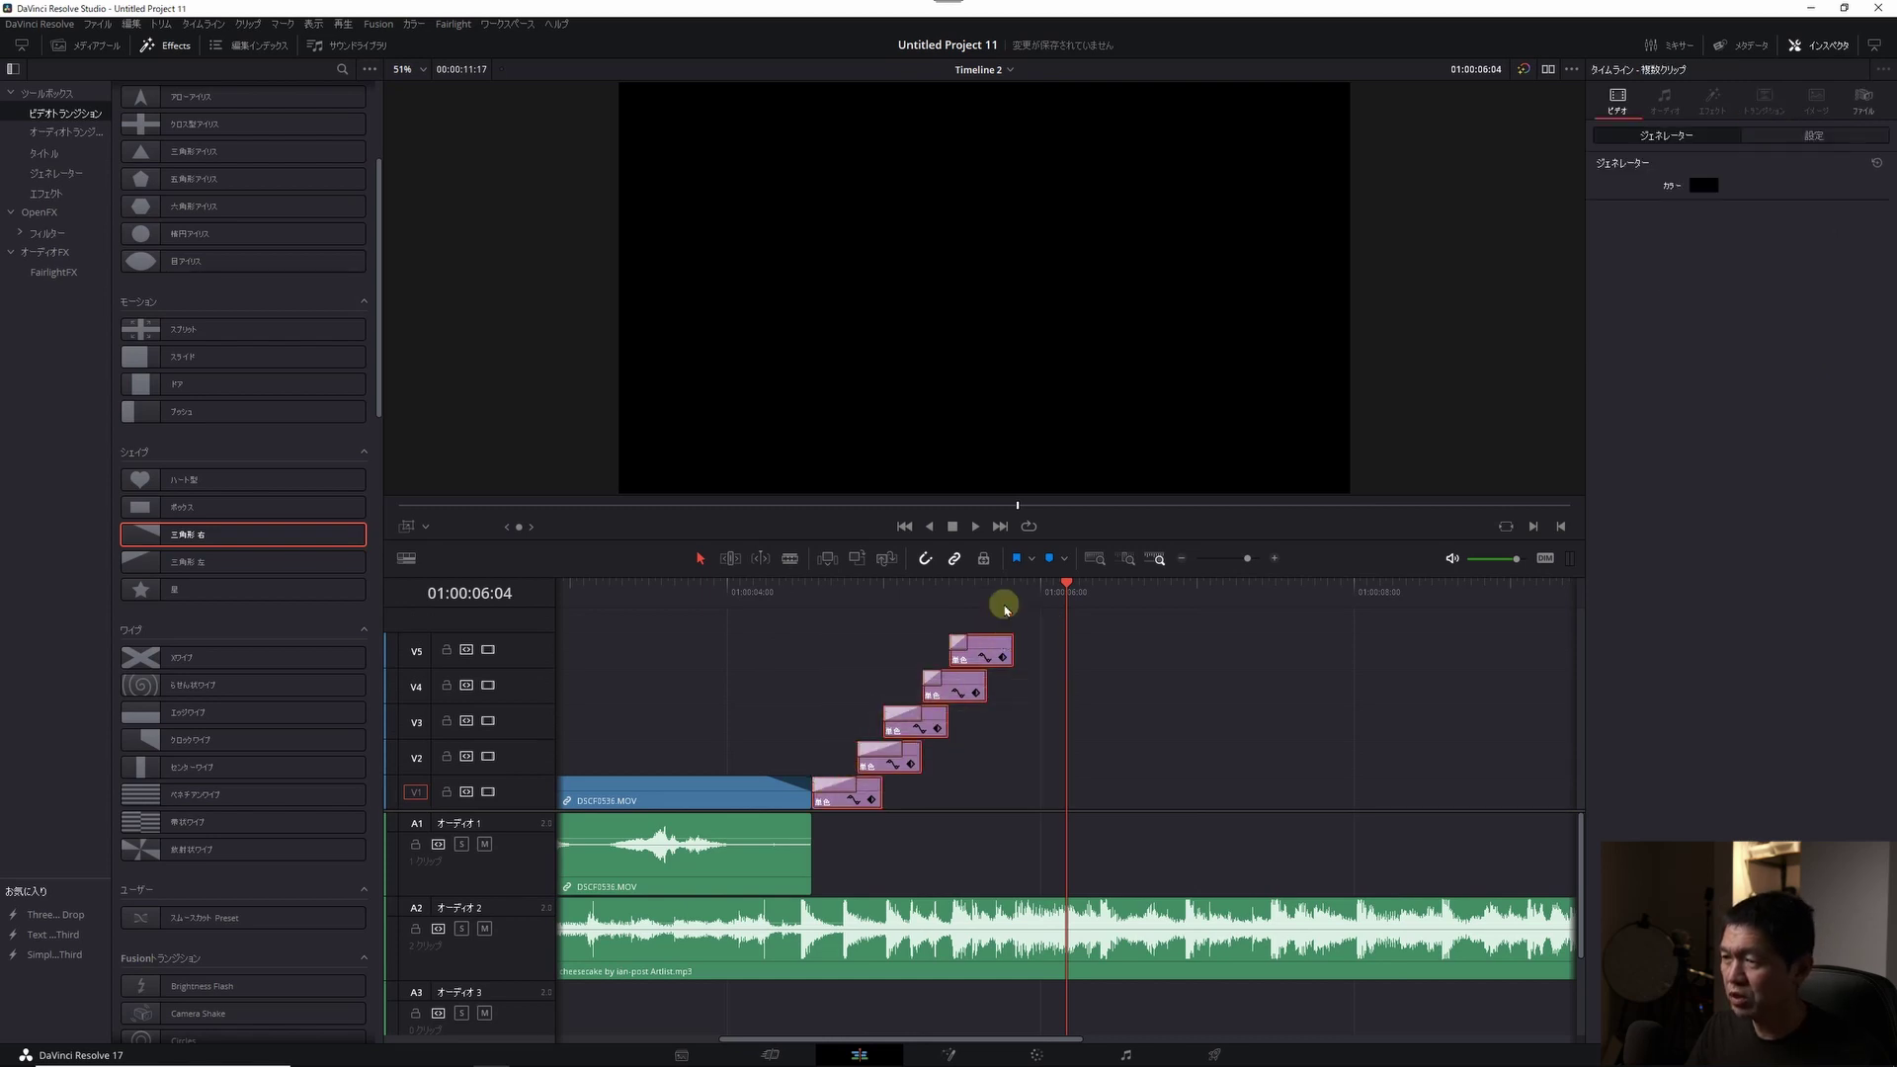
{"action": "key", "text": "ctrl+v"}
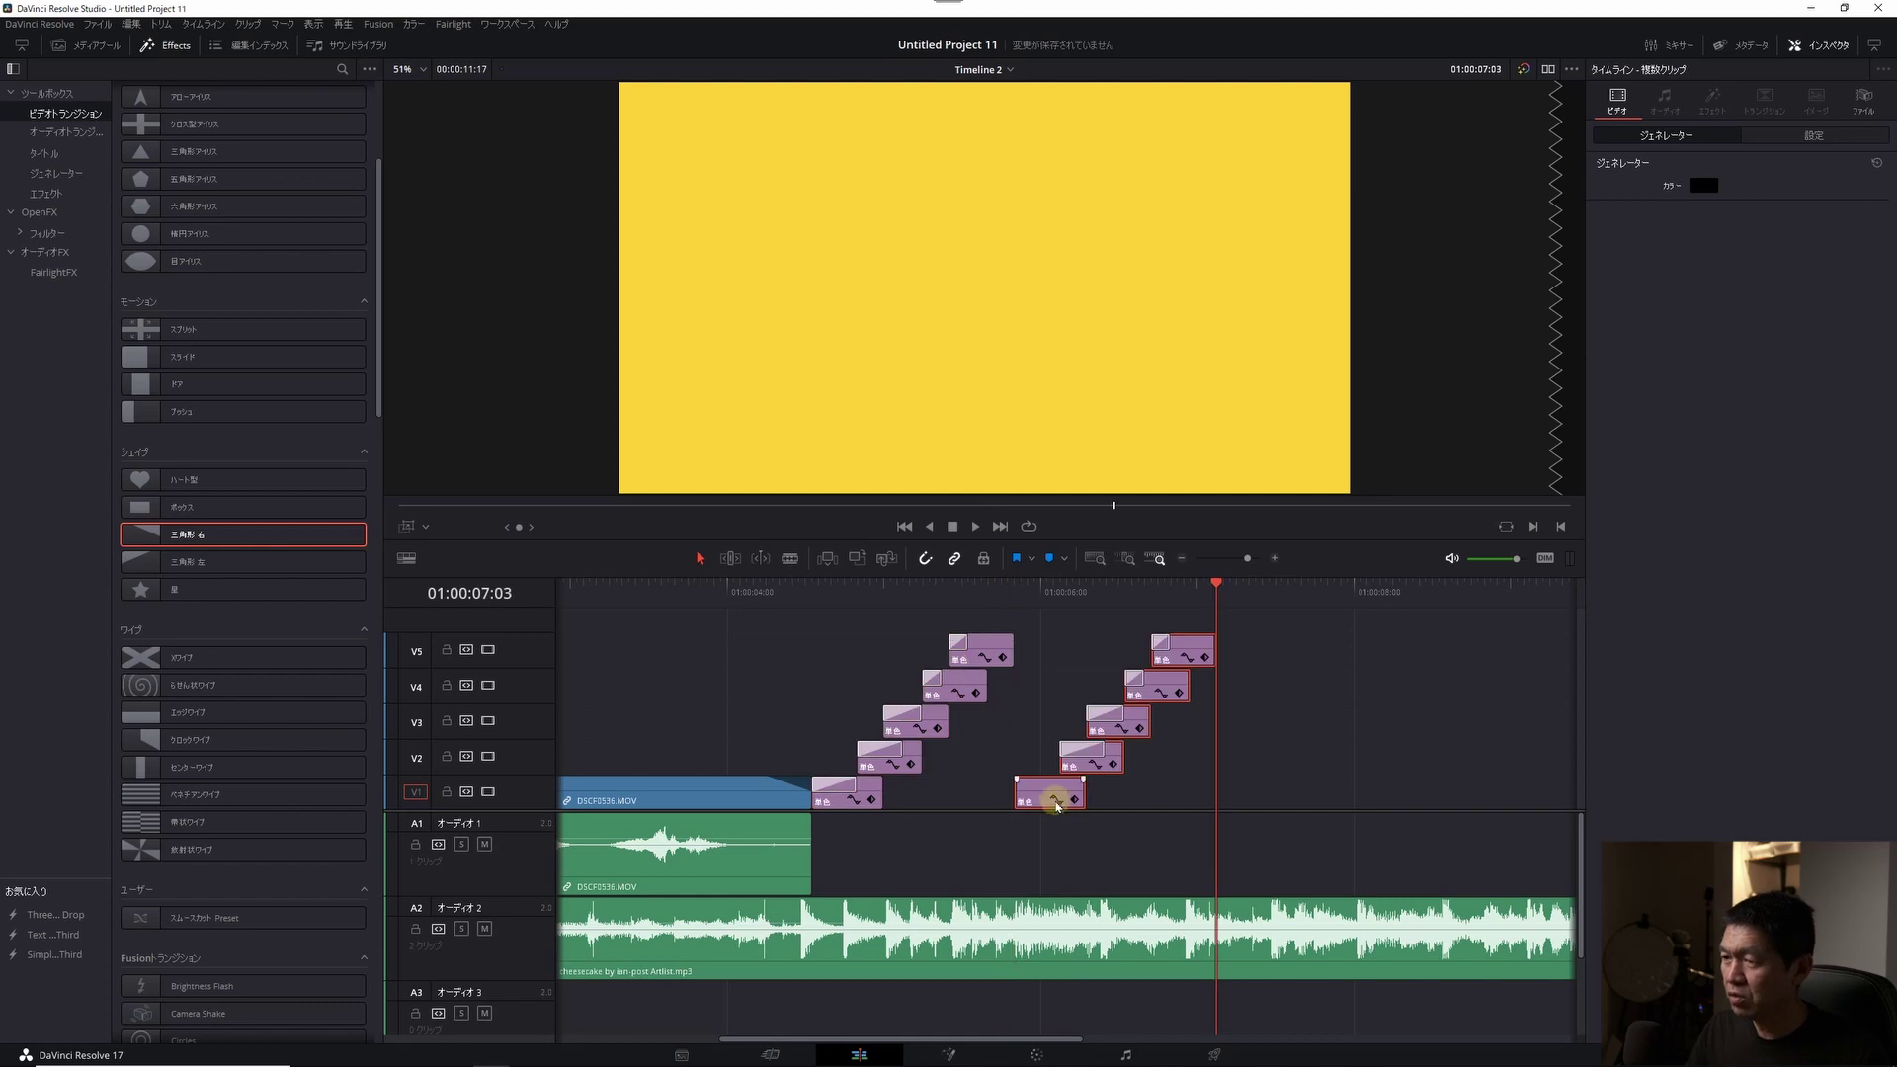
{"action": "left_click_drag", "start_coordinate": [1058, 794], "coordinate": [1014, 794]}
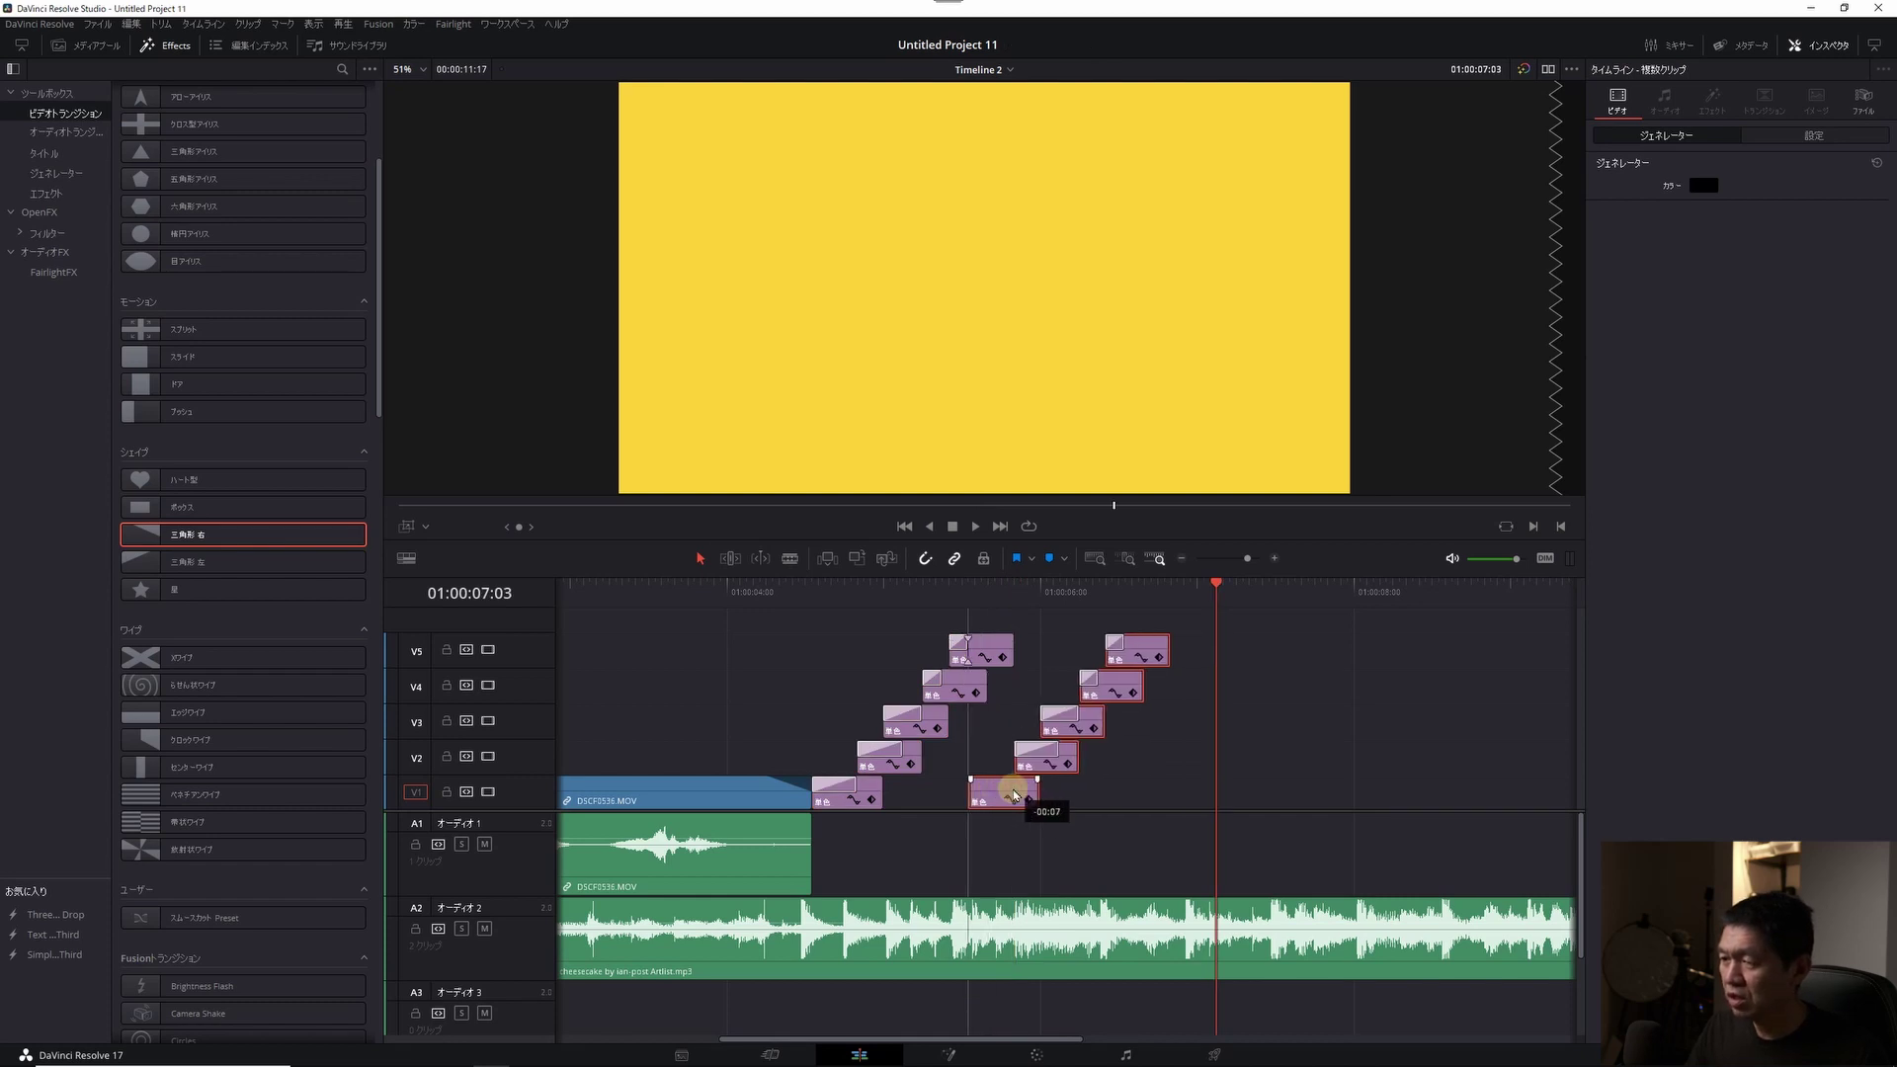
{"action": "left_click", "coordinate": [1008, 592]}
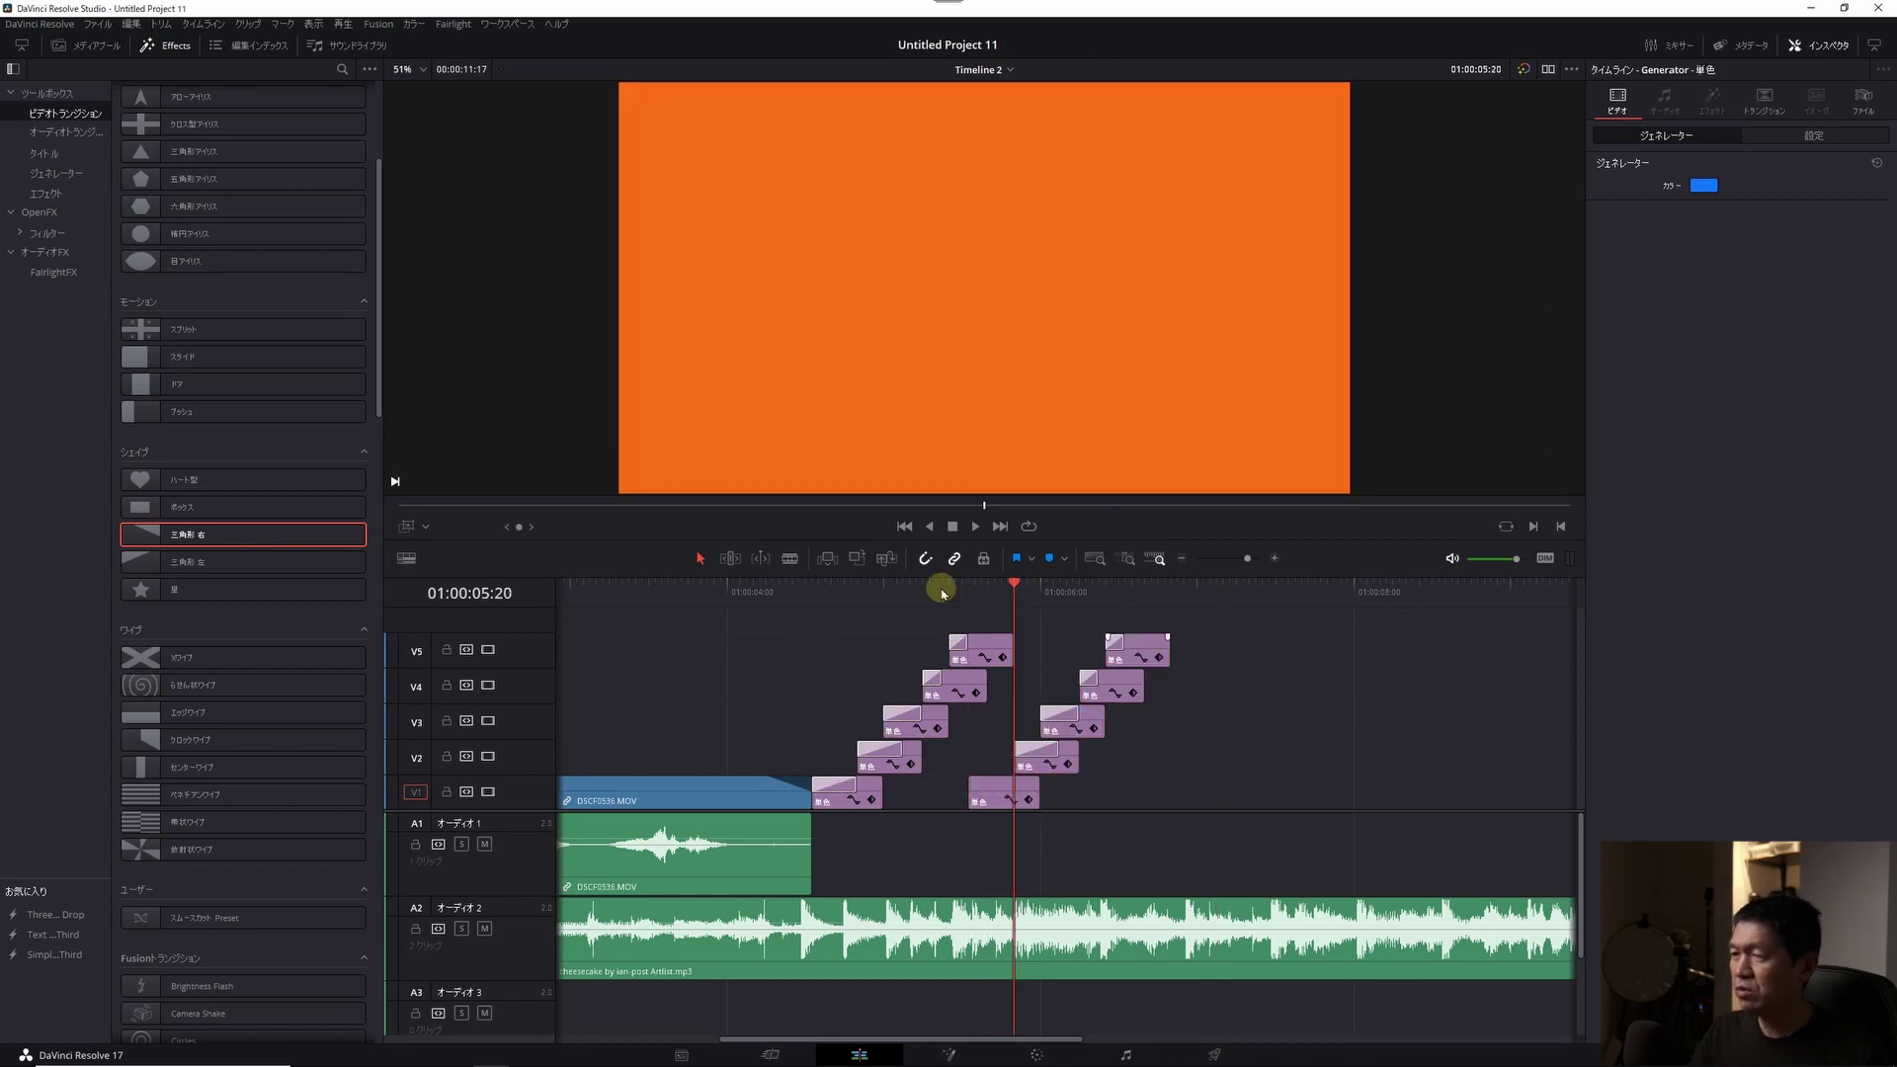
- Zoom out to the whole sequence and play back the staircase wipes
{"action": "left_click", "coordinate": [792, 596]}
{"action": "key", "text": "ctrl+minus"}
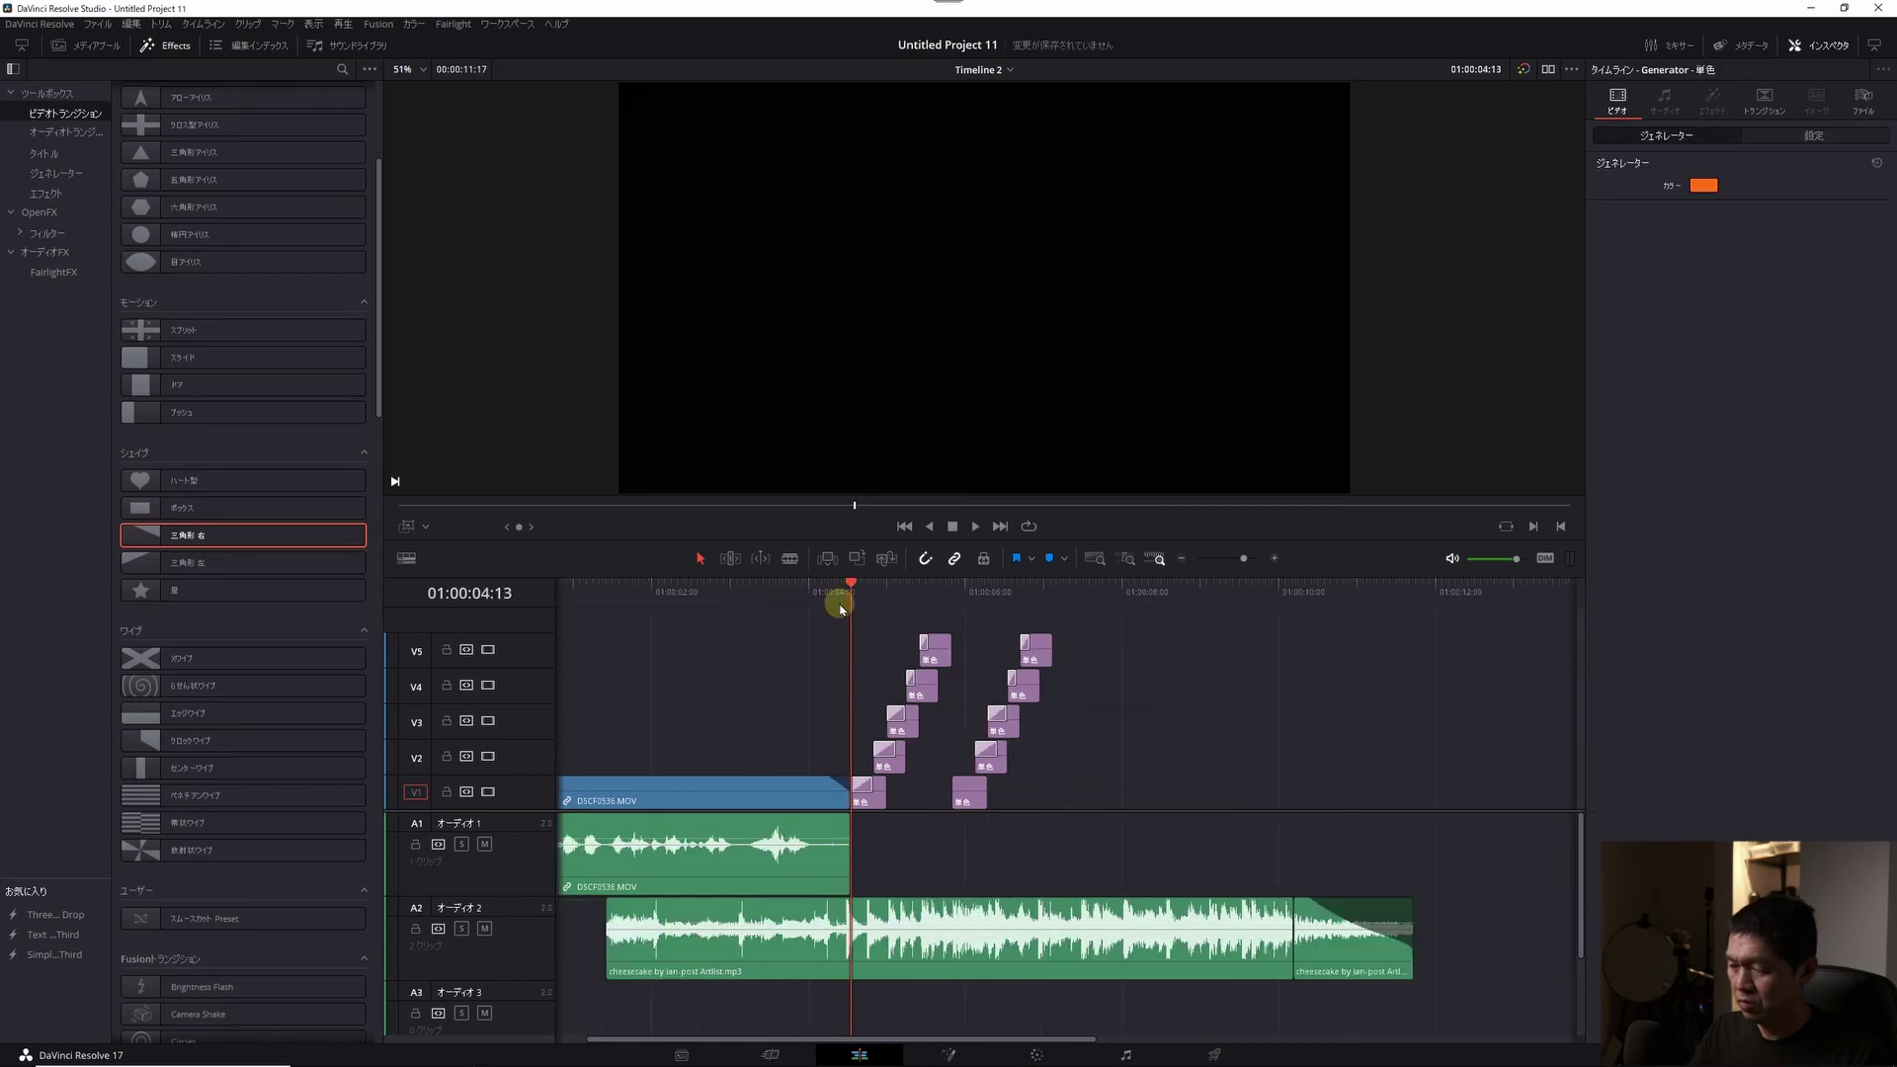
{"action": "key", "text": "space"}
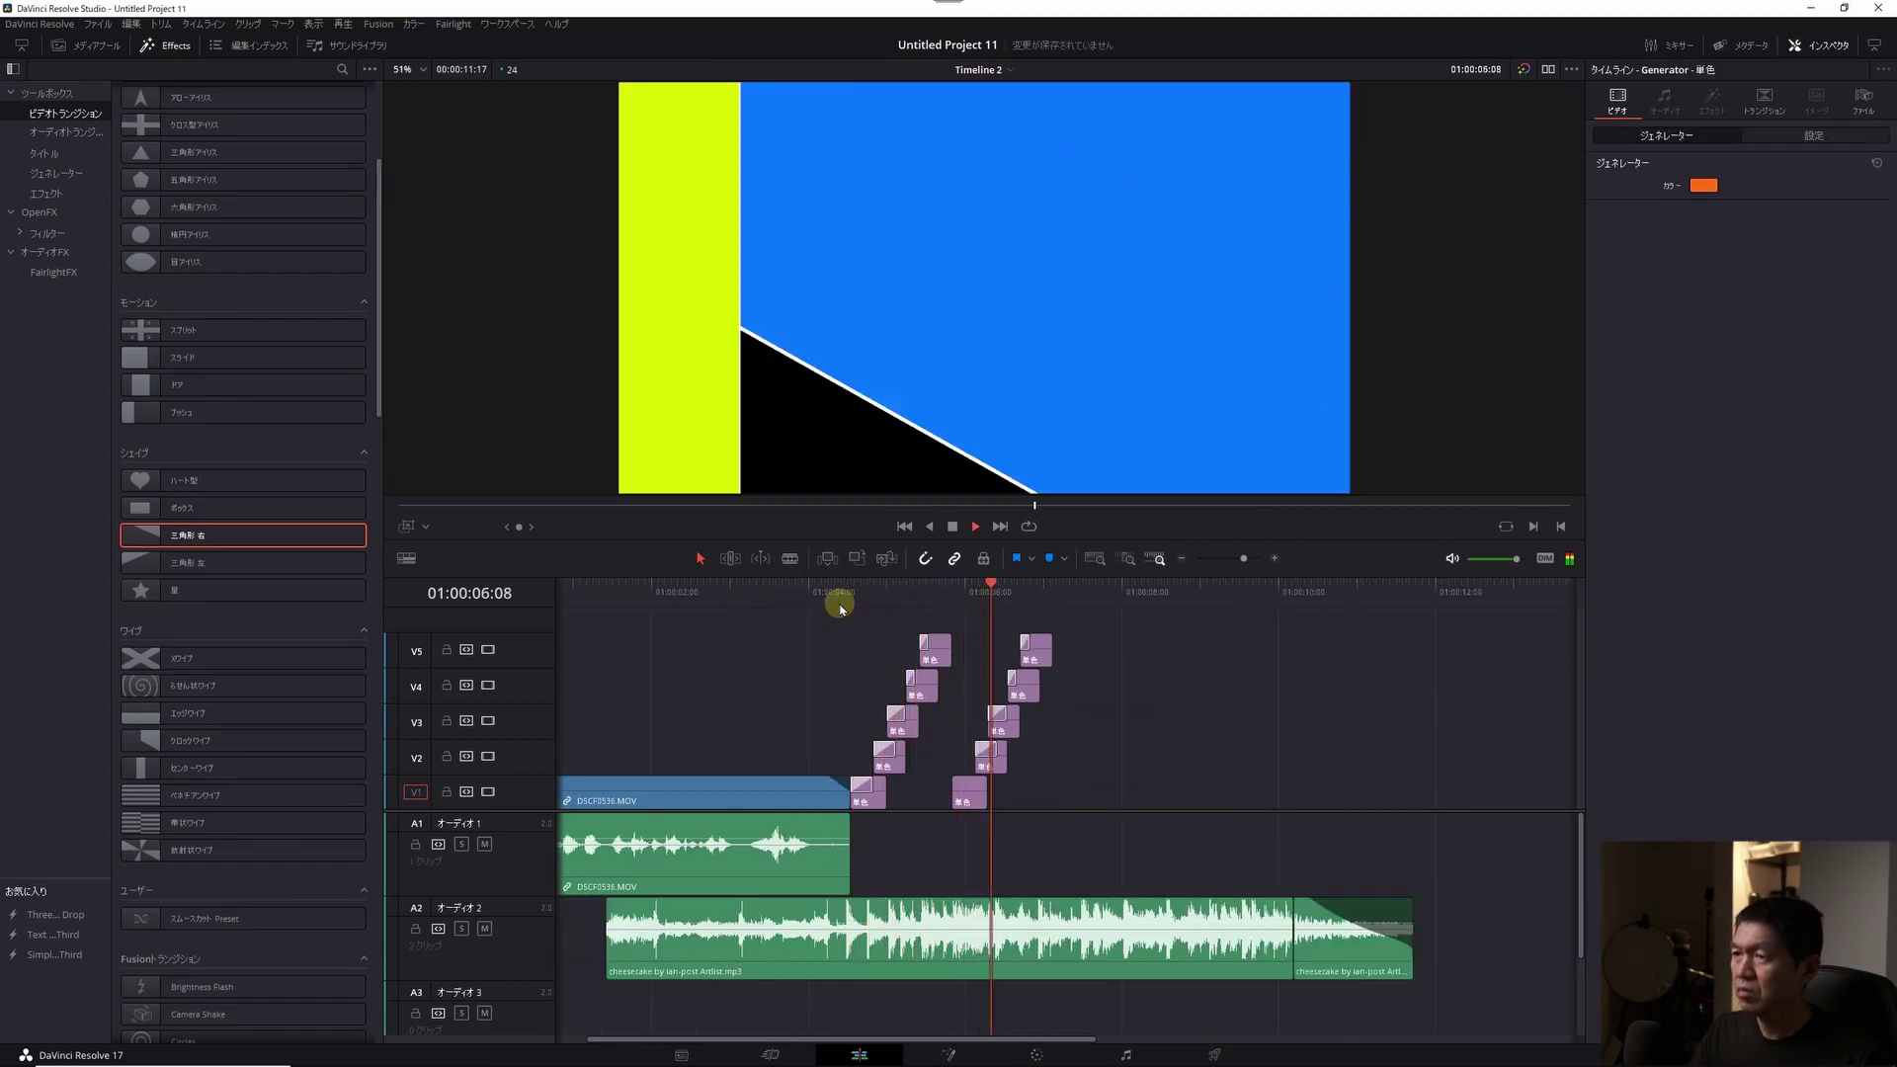
{"action": "key", "text": "space"}
- Apply the Spiral Wipe to the second staircase's V1 colour clip
{"action": "left_click", "coordinate": [967, 793]}
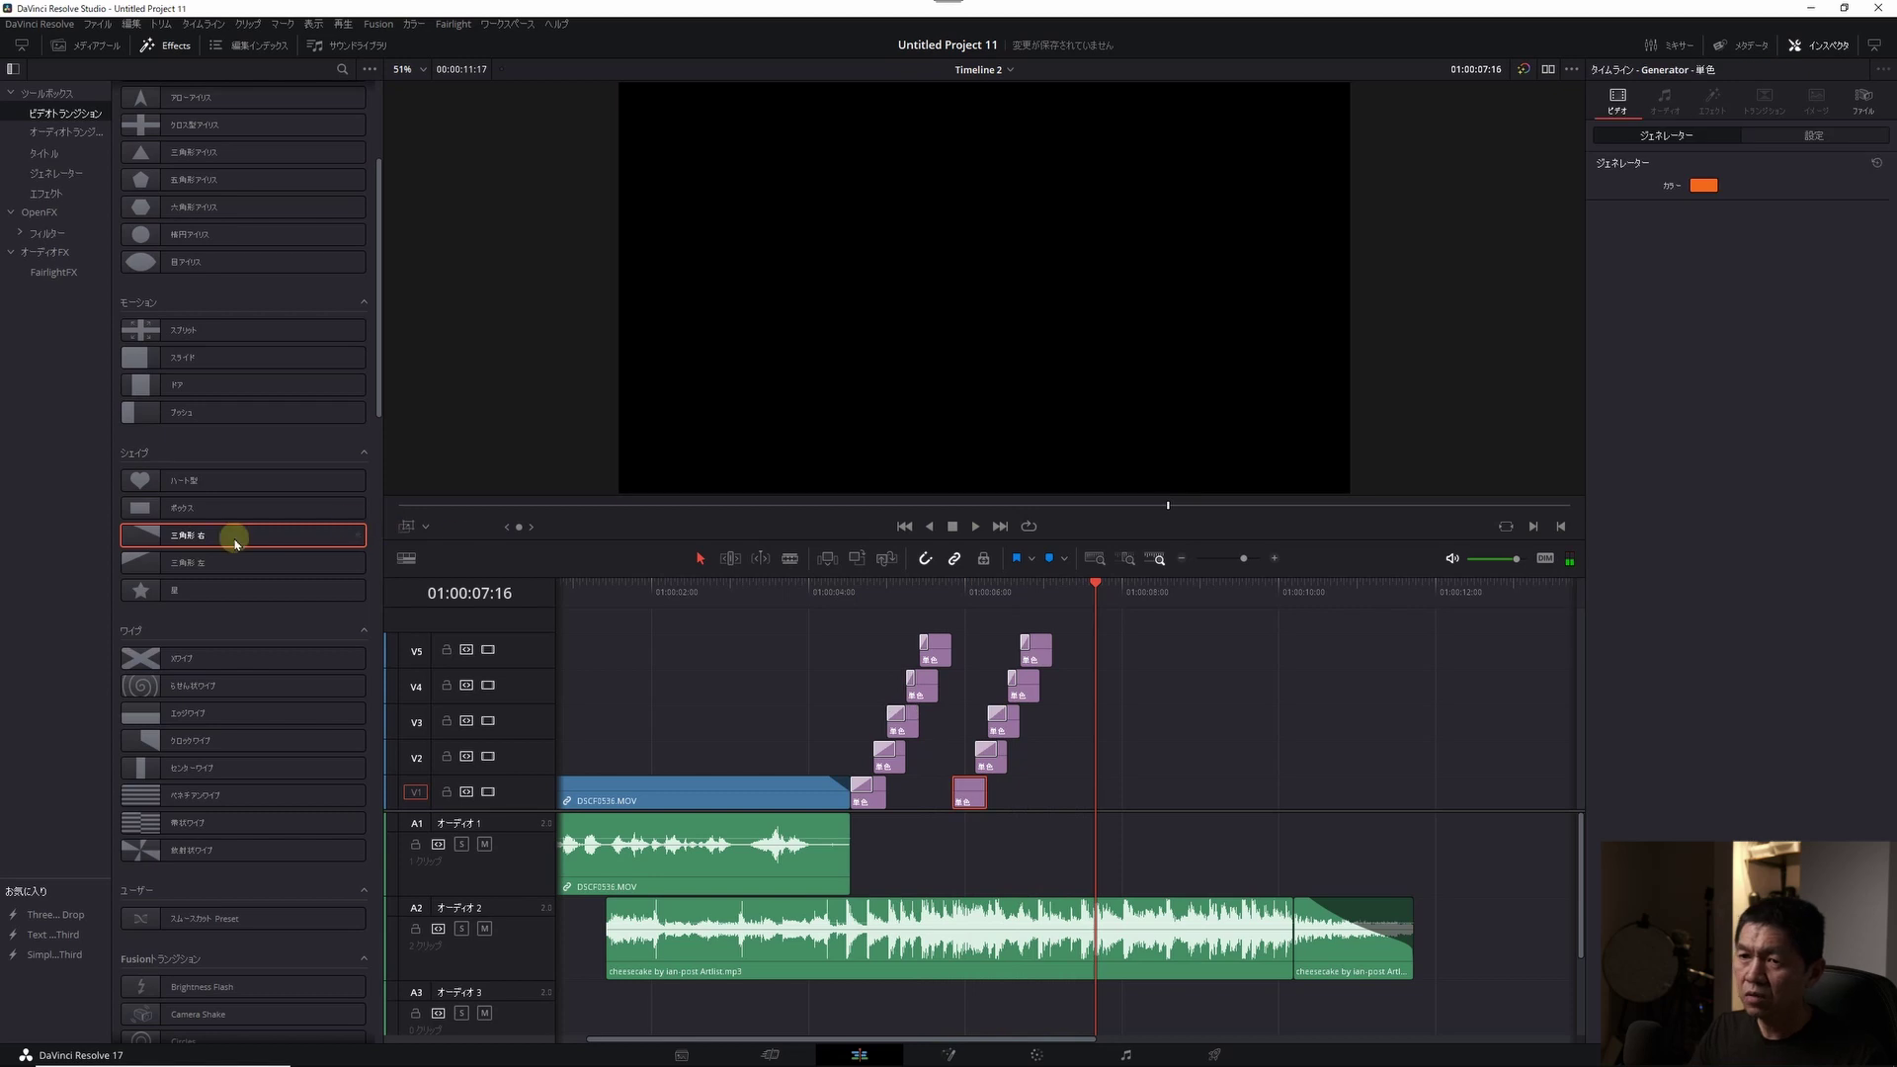
{"action": "left_click_drag", "start_coordinate": [178, 685], "coordinate": [934, 803]}
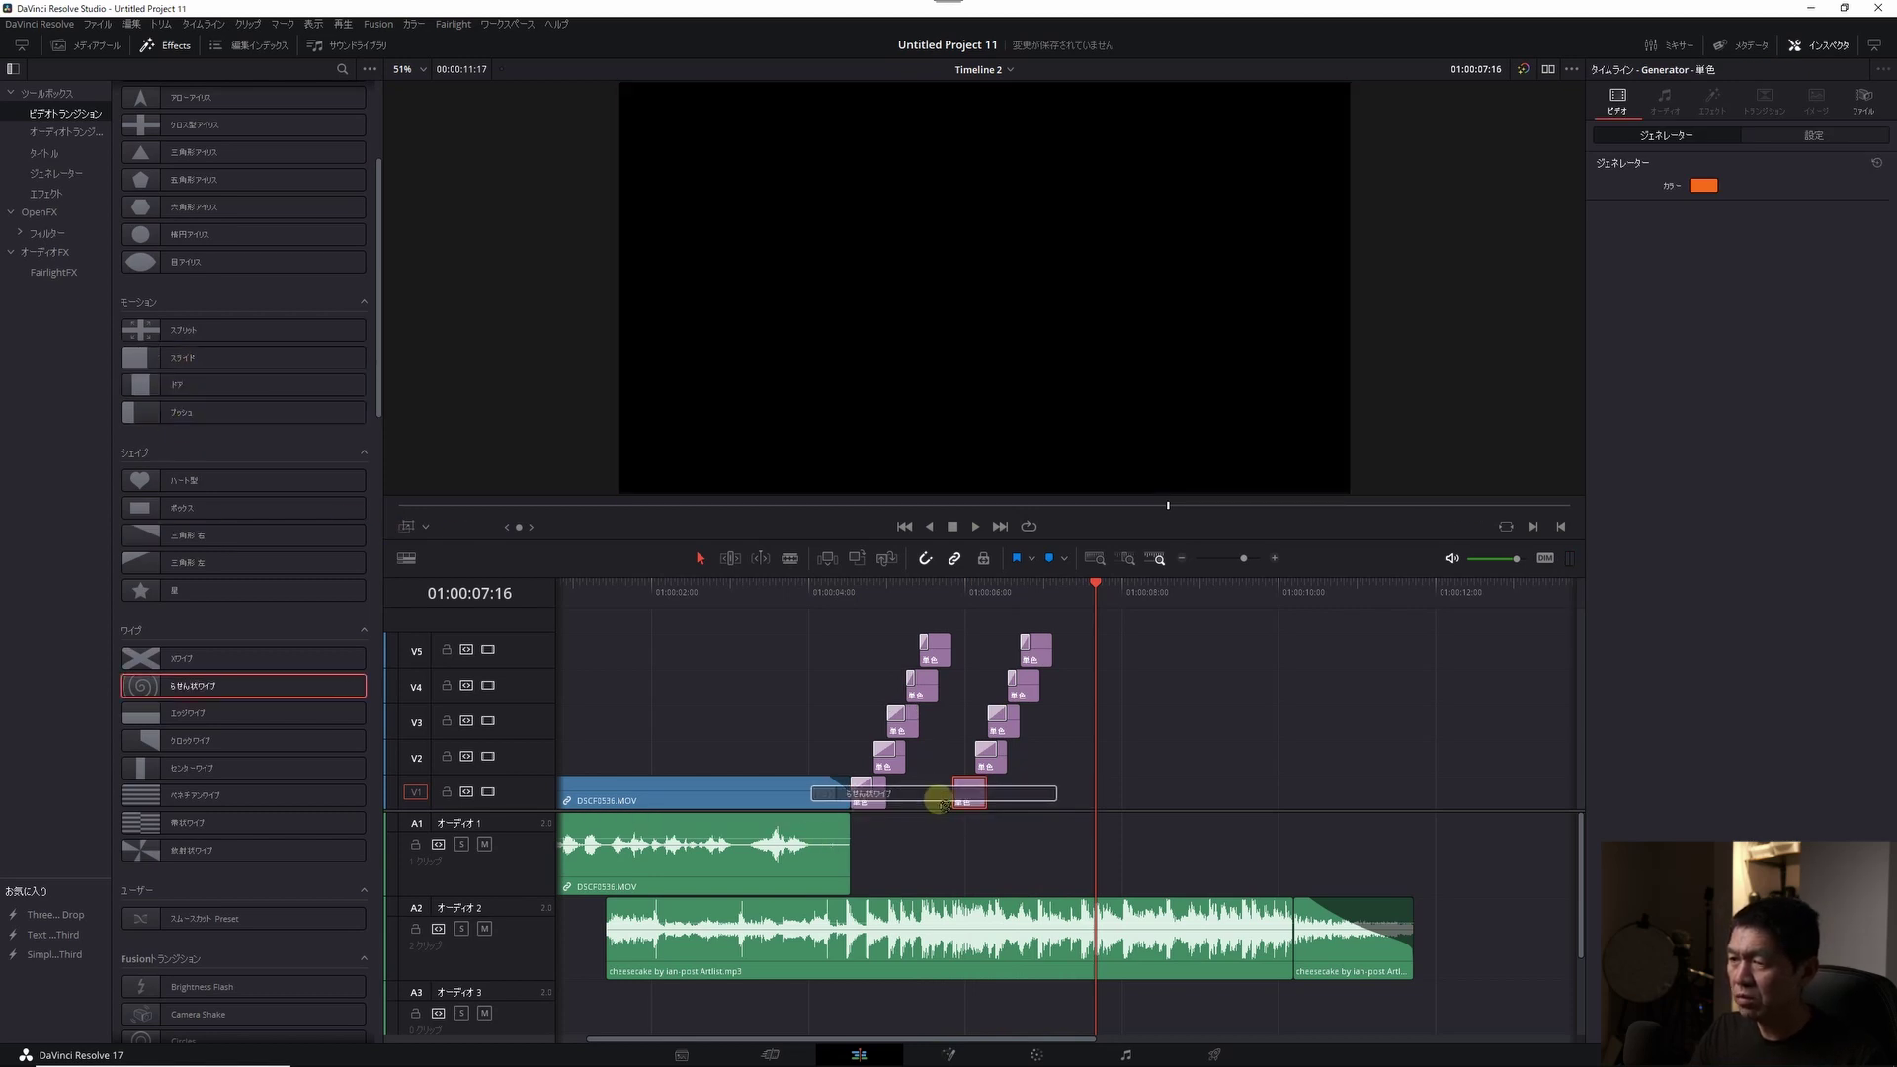
{"action": "left_click_drag", "start_coordinate": [942, 805], "coordinate": [956, 804]}
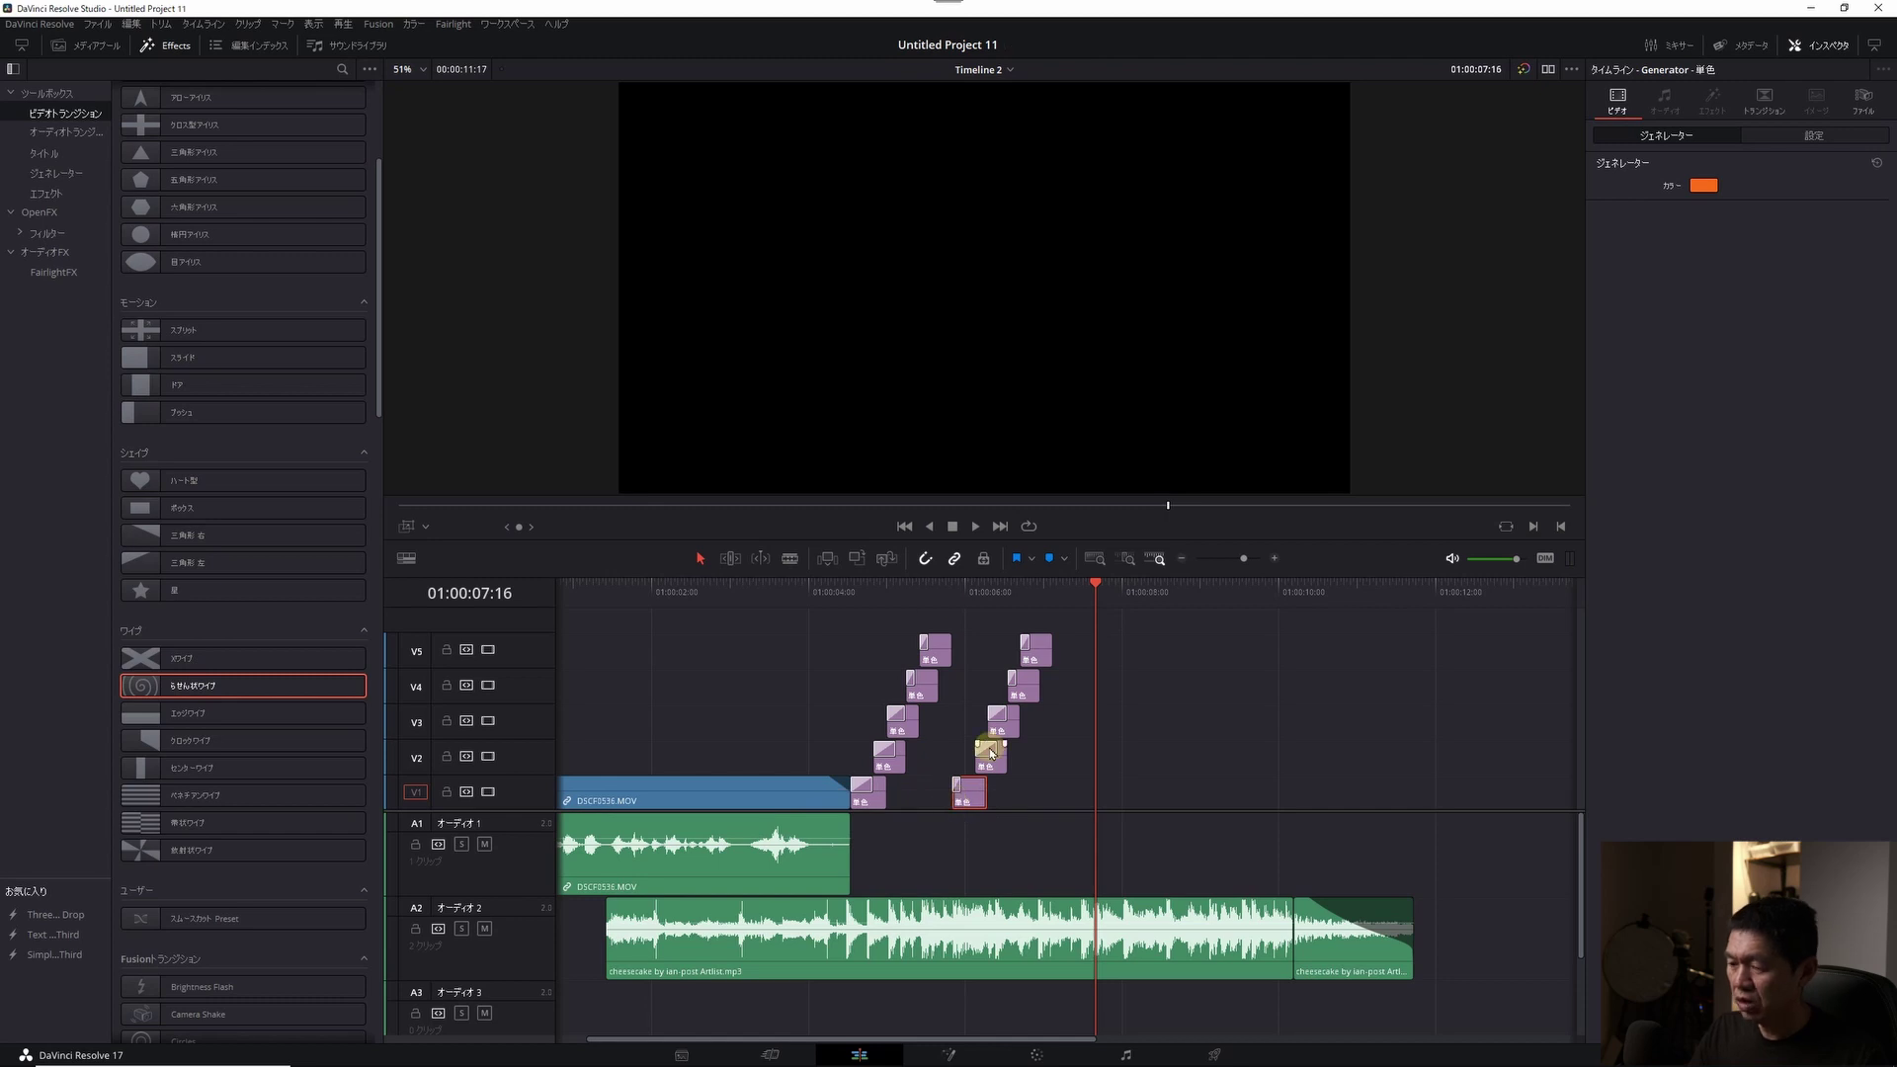
- Delete the transition on the second staircase's V2 colour clip
{"action": "left_click", "coordinate": [994, 593]}
{"action": "scroll", "coordinate": [984, 618], "scroll_direction": "up", "scroll_amount": 3}
{"action": "left_click", "coordinate": [1034, 756]}
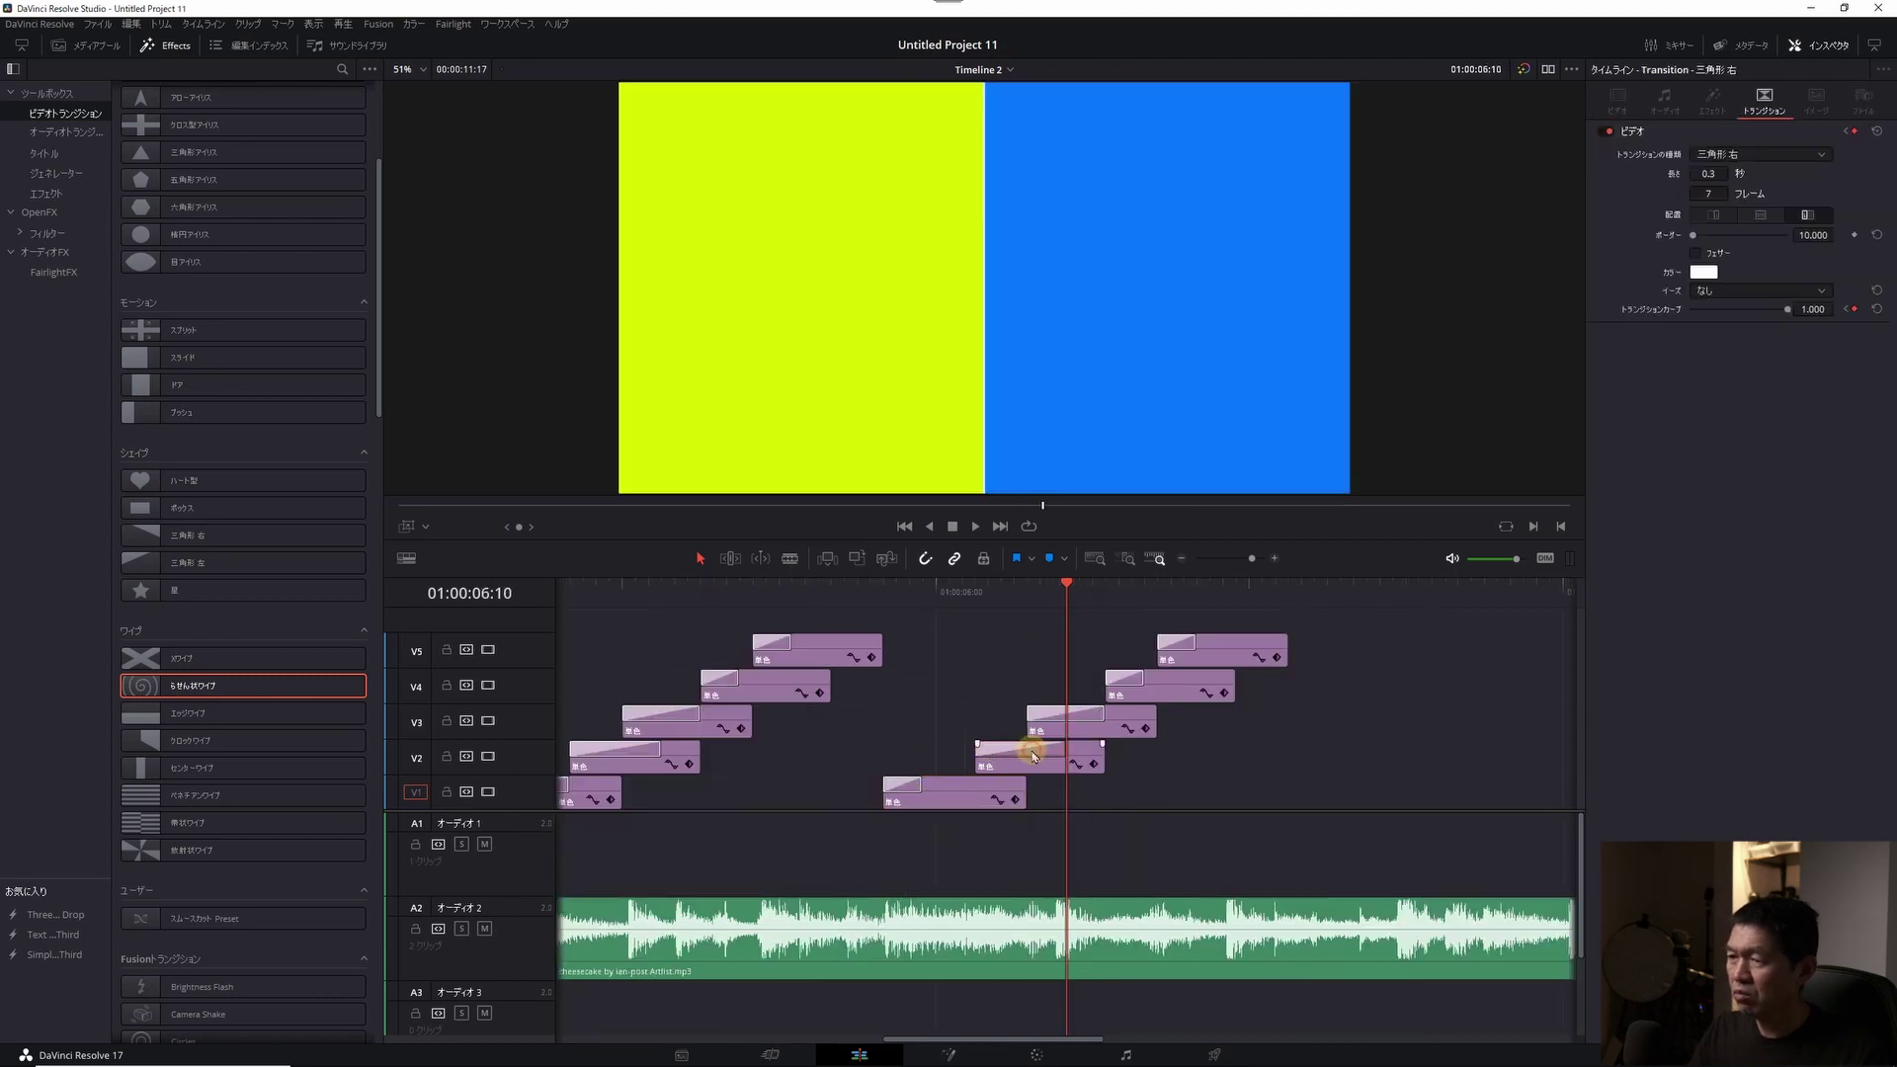
{"action": "key", "text": "Delete"}
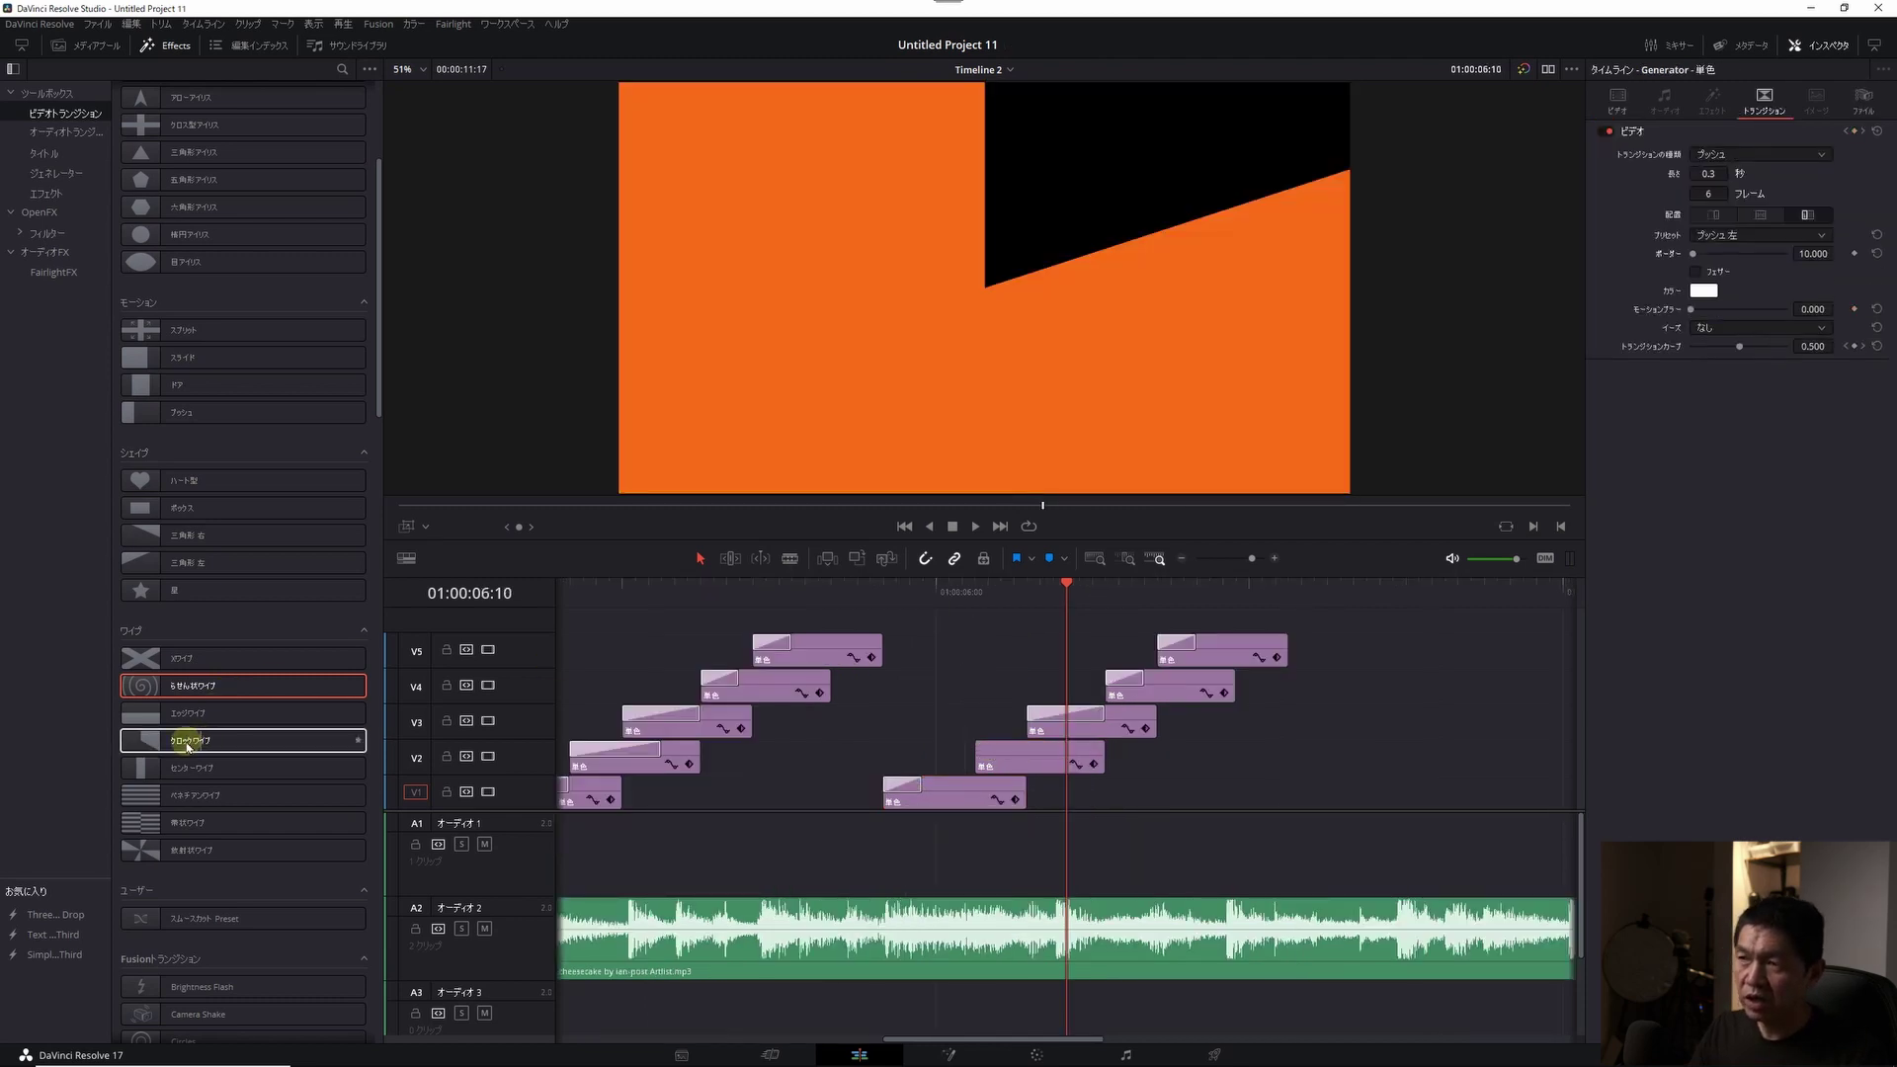
- Try Clock Wipe and Band Wipe on the V4 clip, then play back from 01:00:04:06
{"action": "left_click", "coordinate": [174, 743]}
{"action": "left_click", "coordinate": [1136, 678]}
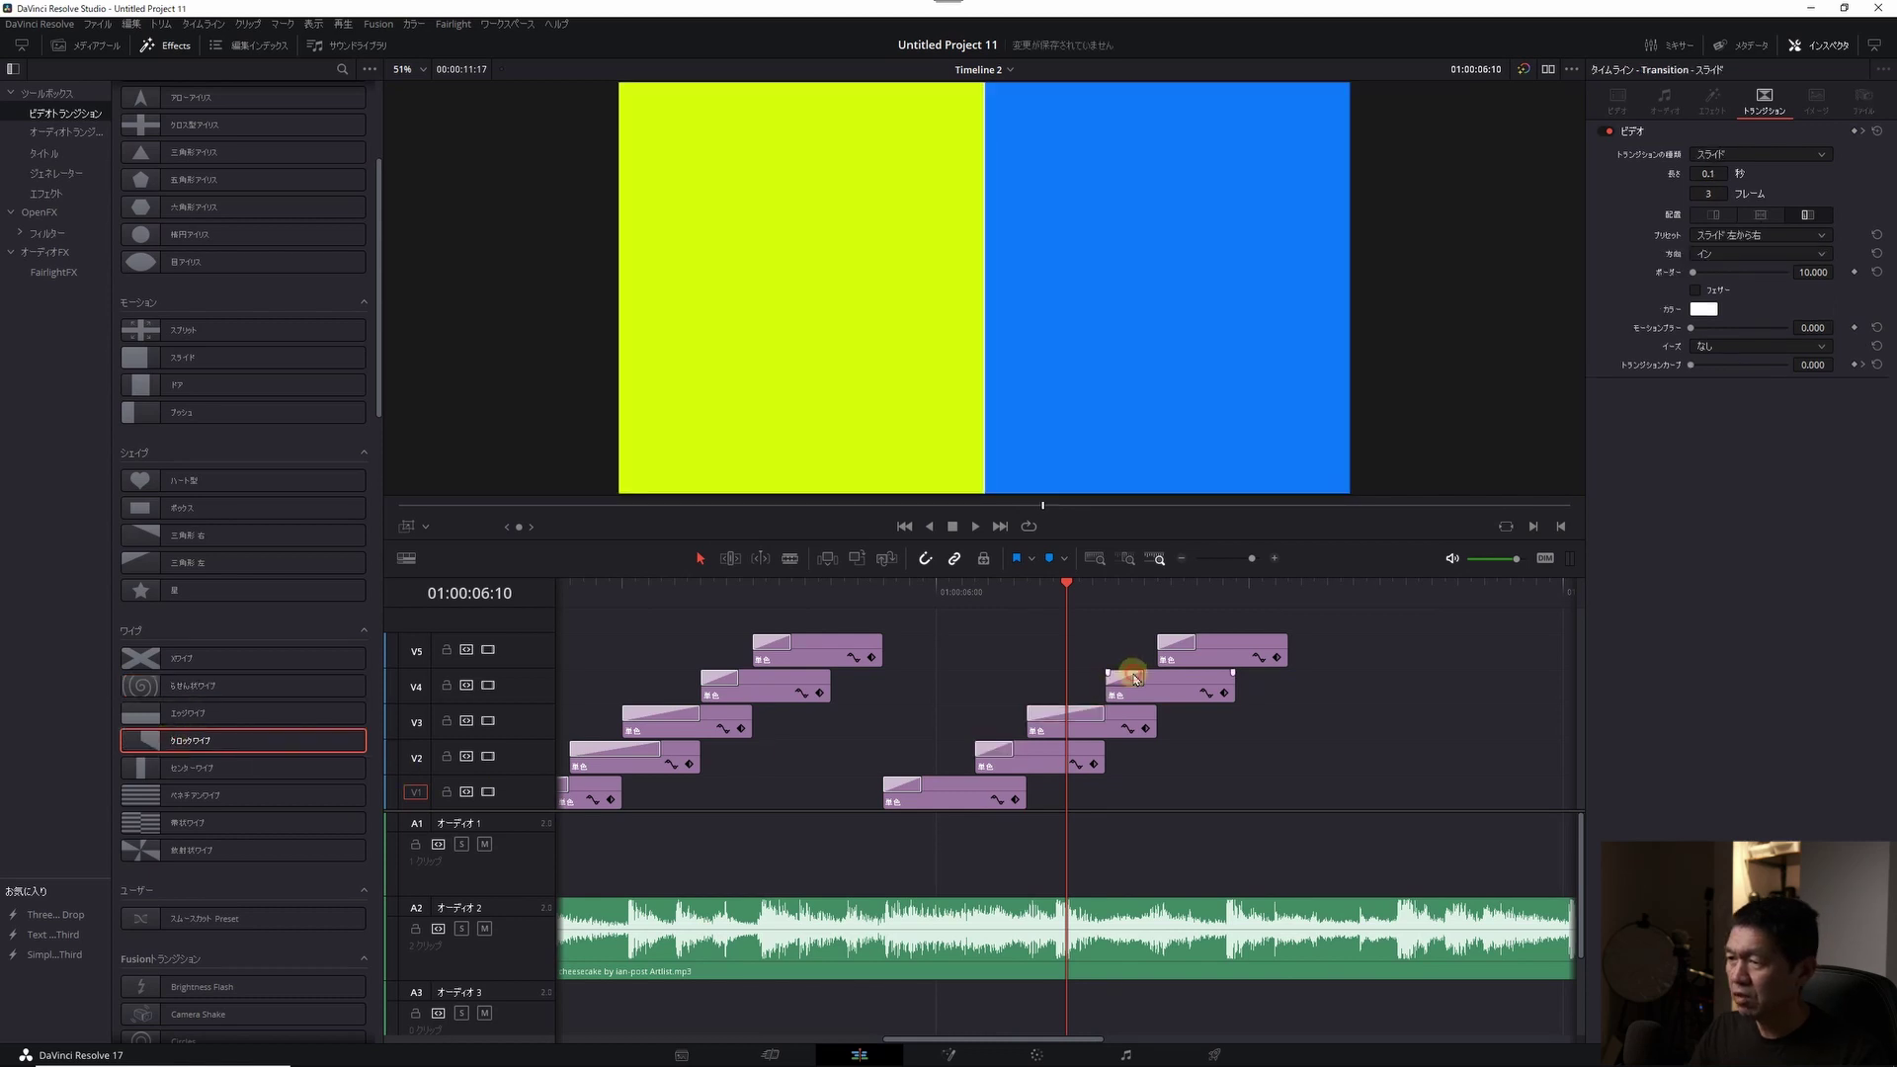
{"action": "left_click", "coordinate": [188, 822]}
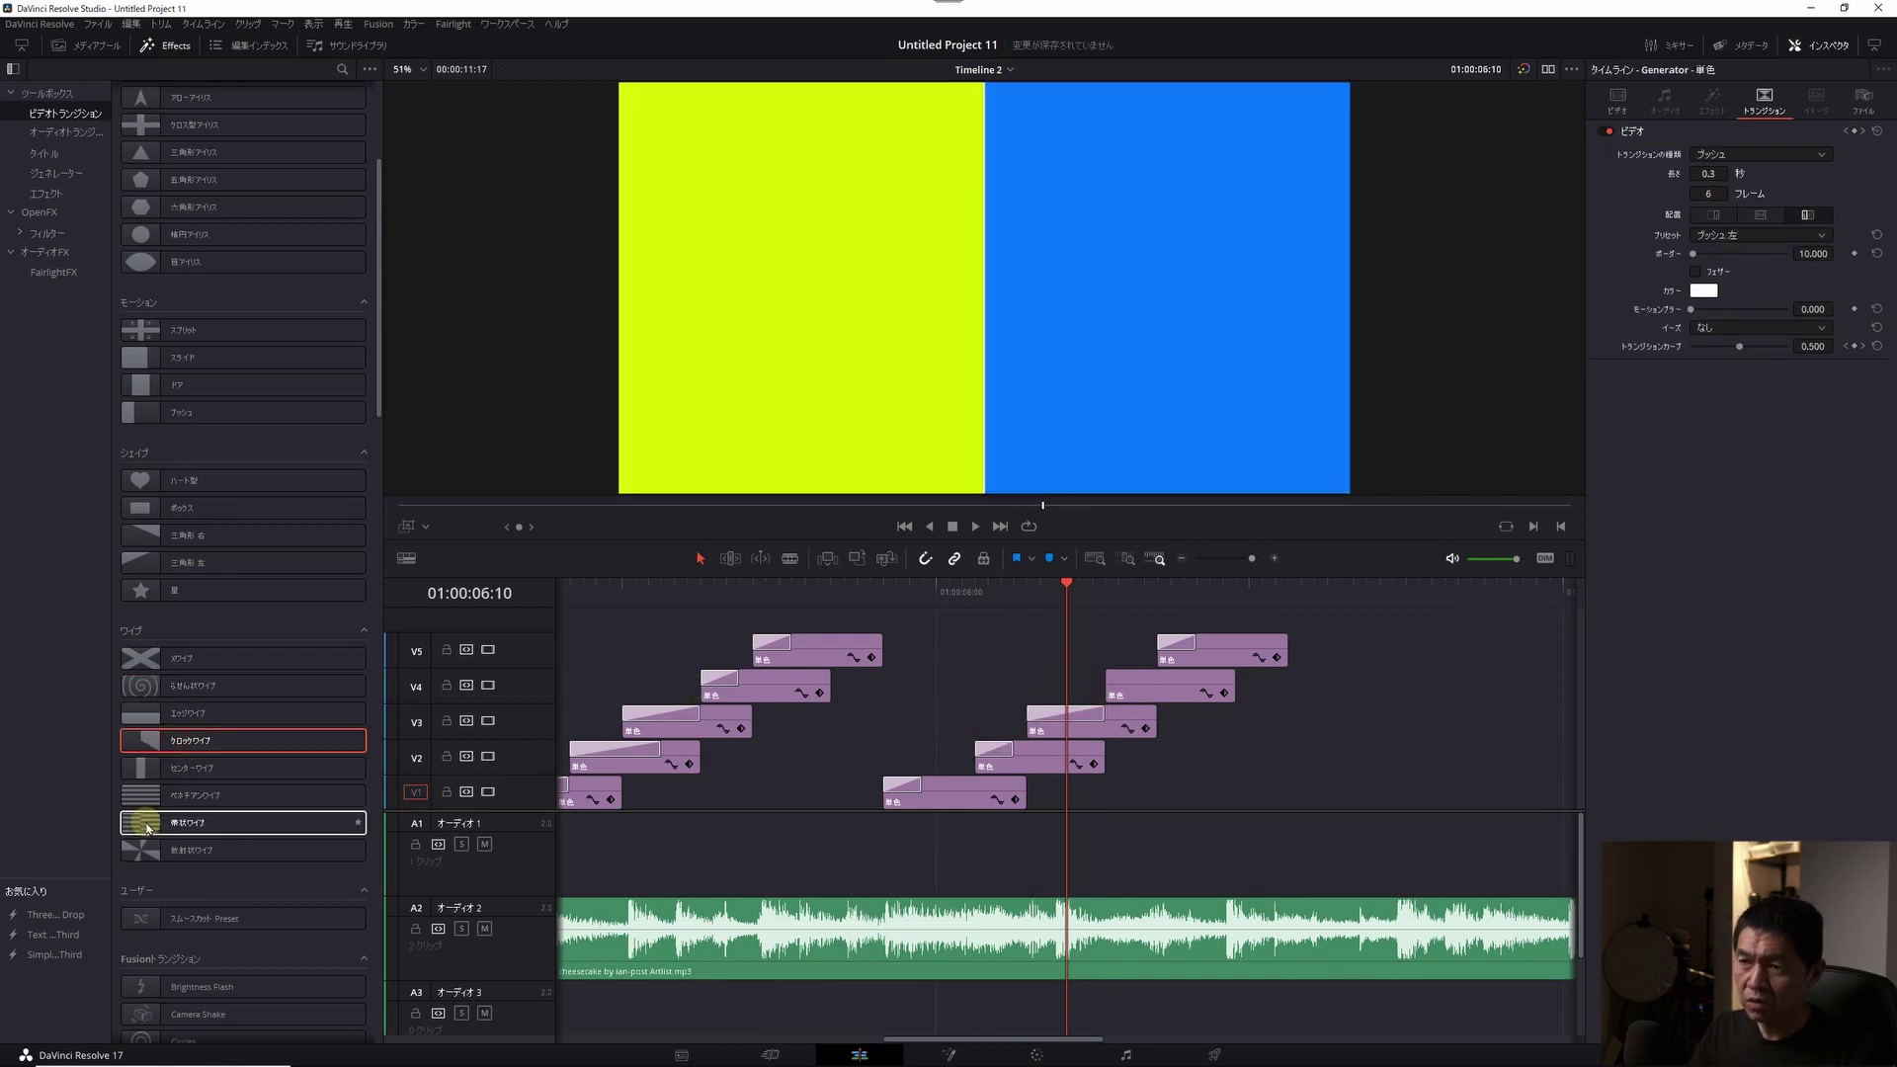
{"action": "key", "text": "shift+z"}
{"action": "left_click", "coordinate": [889, 593]}
{"action": "key", "text": "space"}
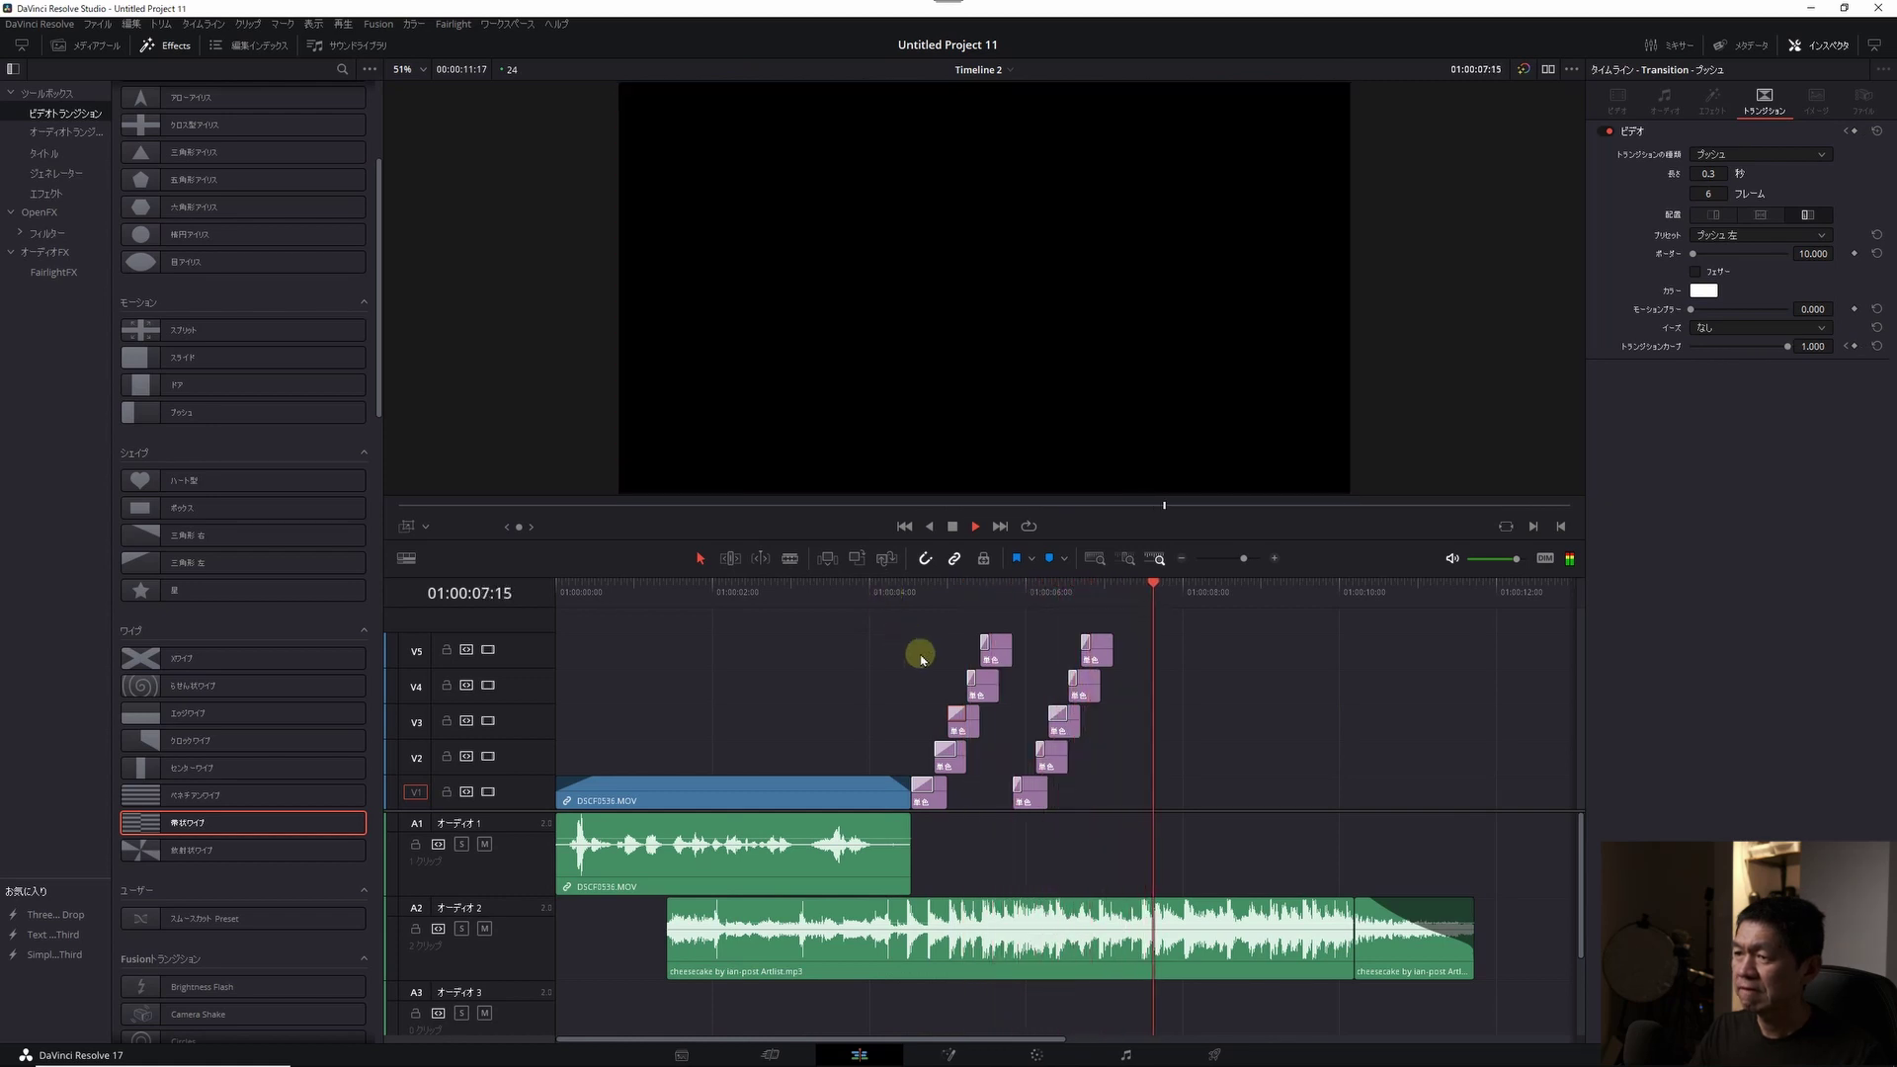
- Lengthen the second staircase's V1 and V3 colour clips
{"action": "left_click", "coordinate": [1103, 649]}
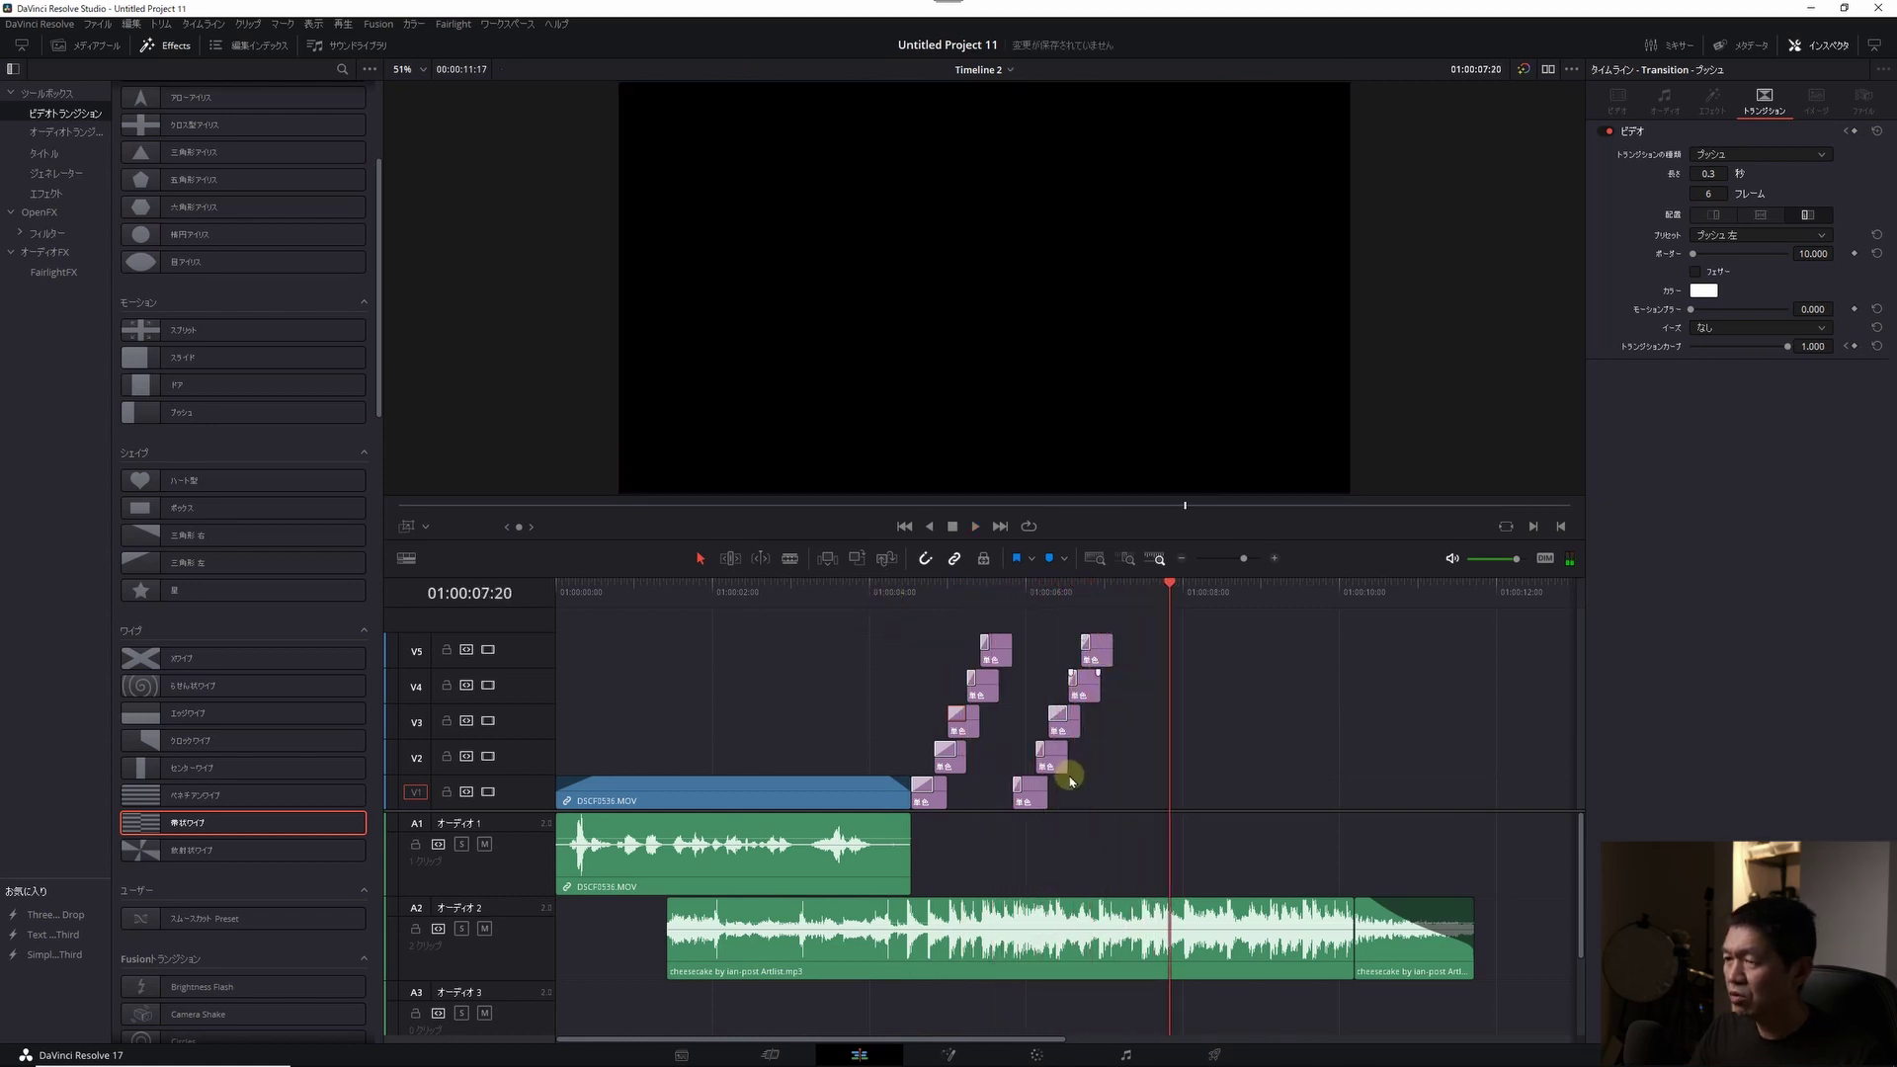
{"action": "left_click", "coordinate": [1028, 798]}
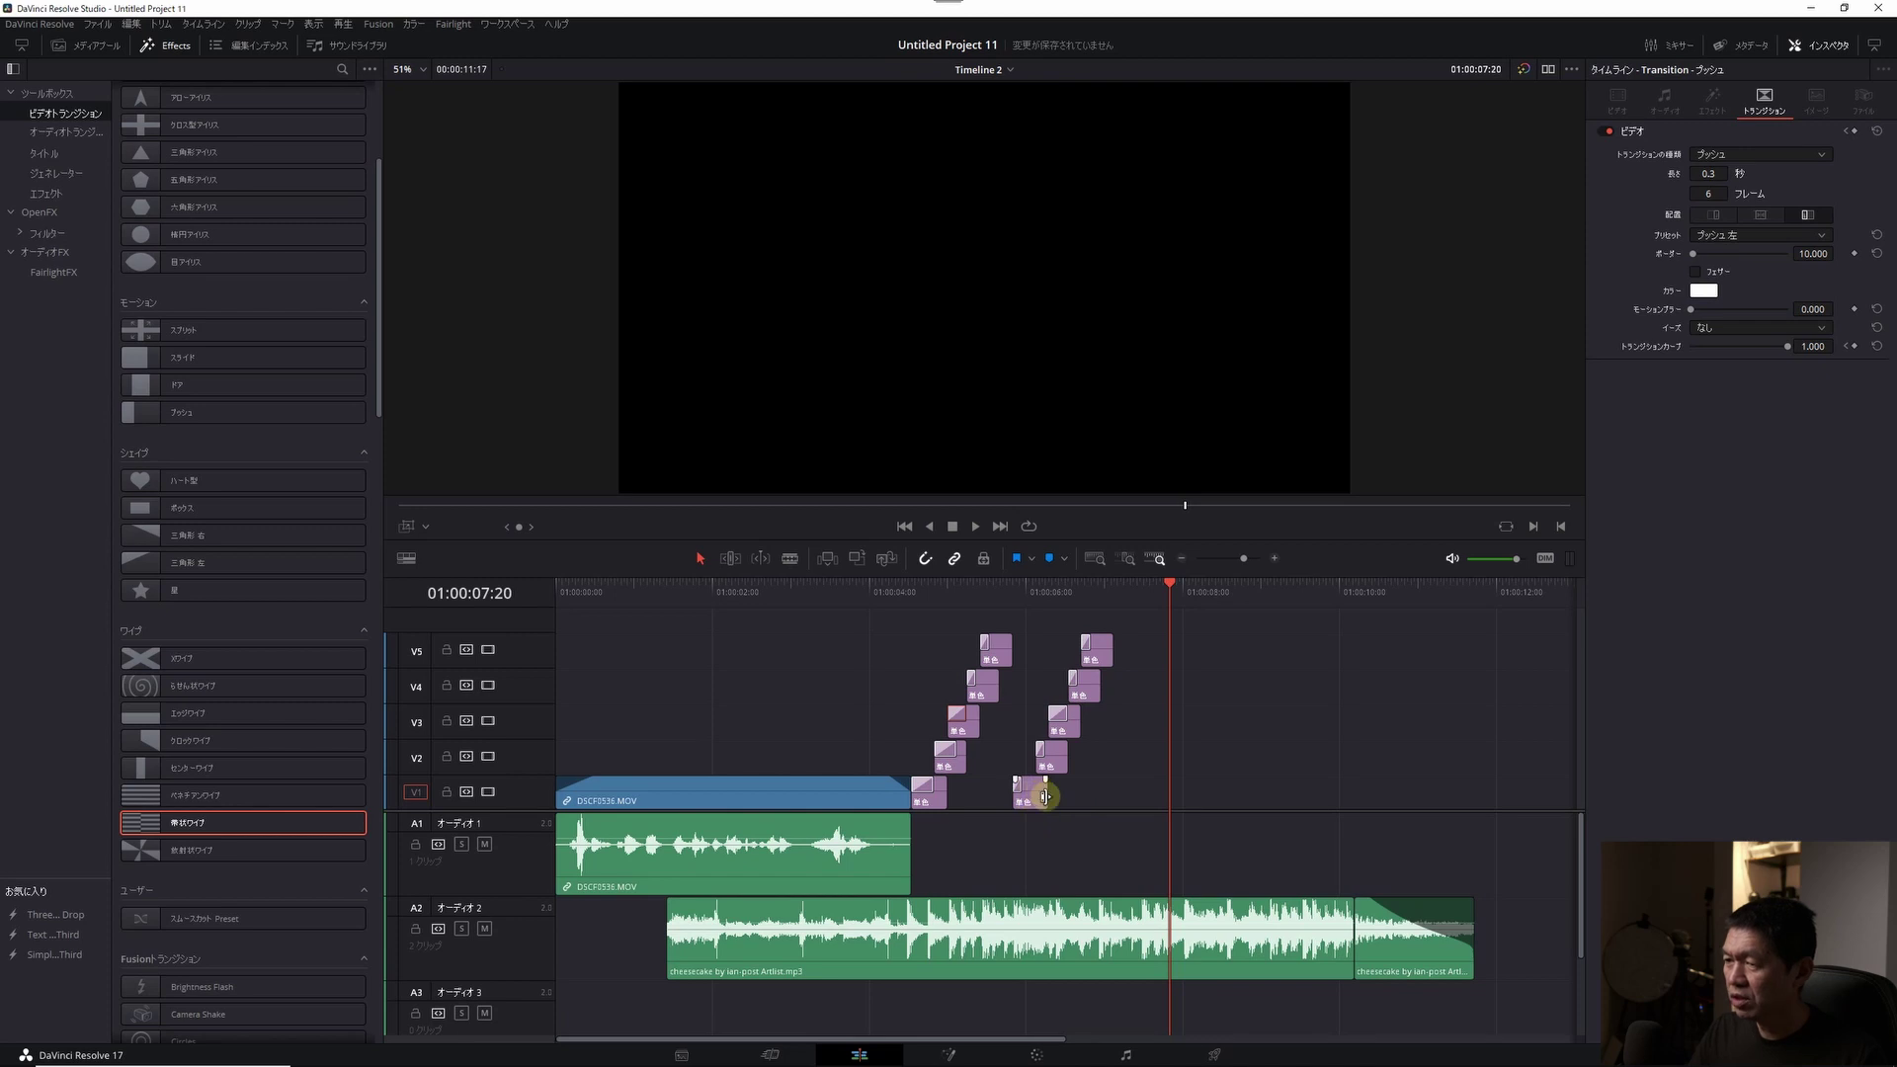
{"action": "left_click_drag", "start_coordinate": [1048, 795], "coordinate": [1092, 759]}
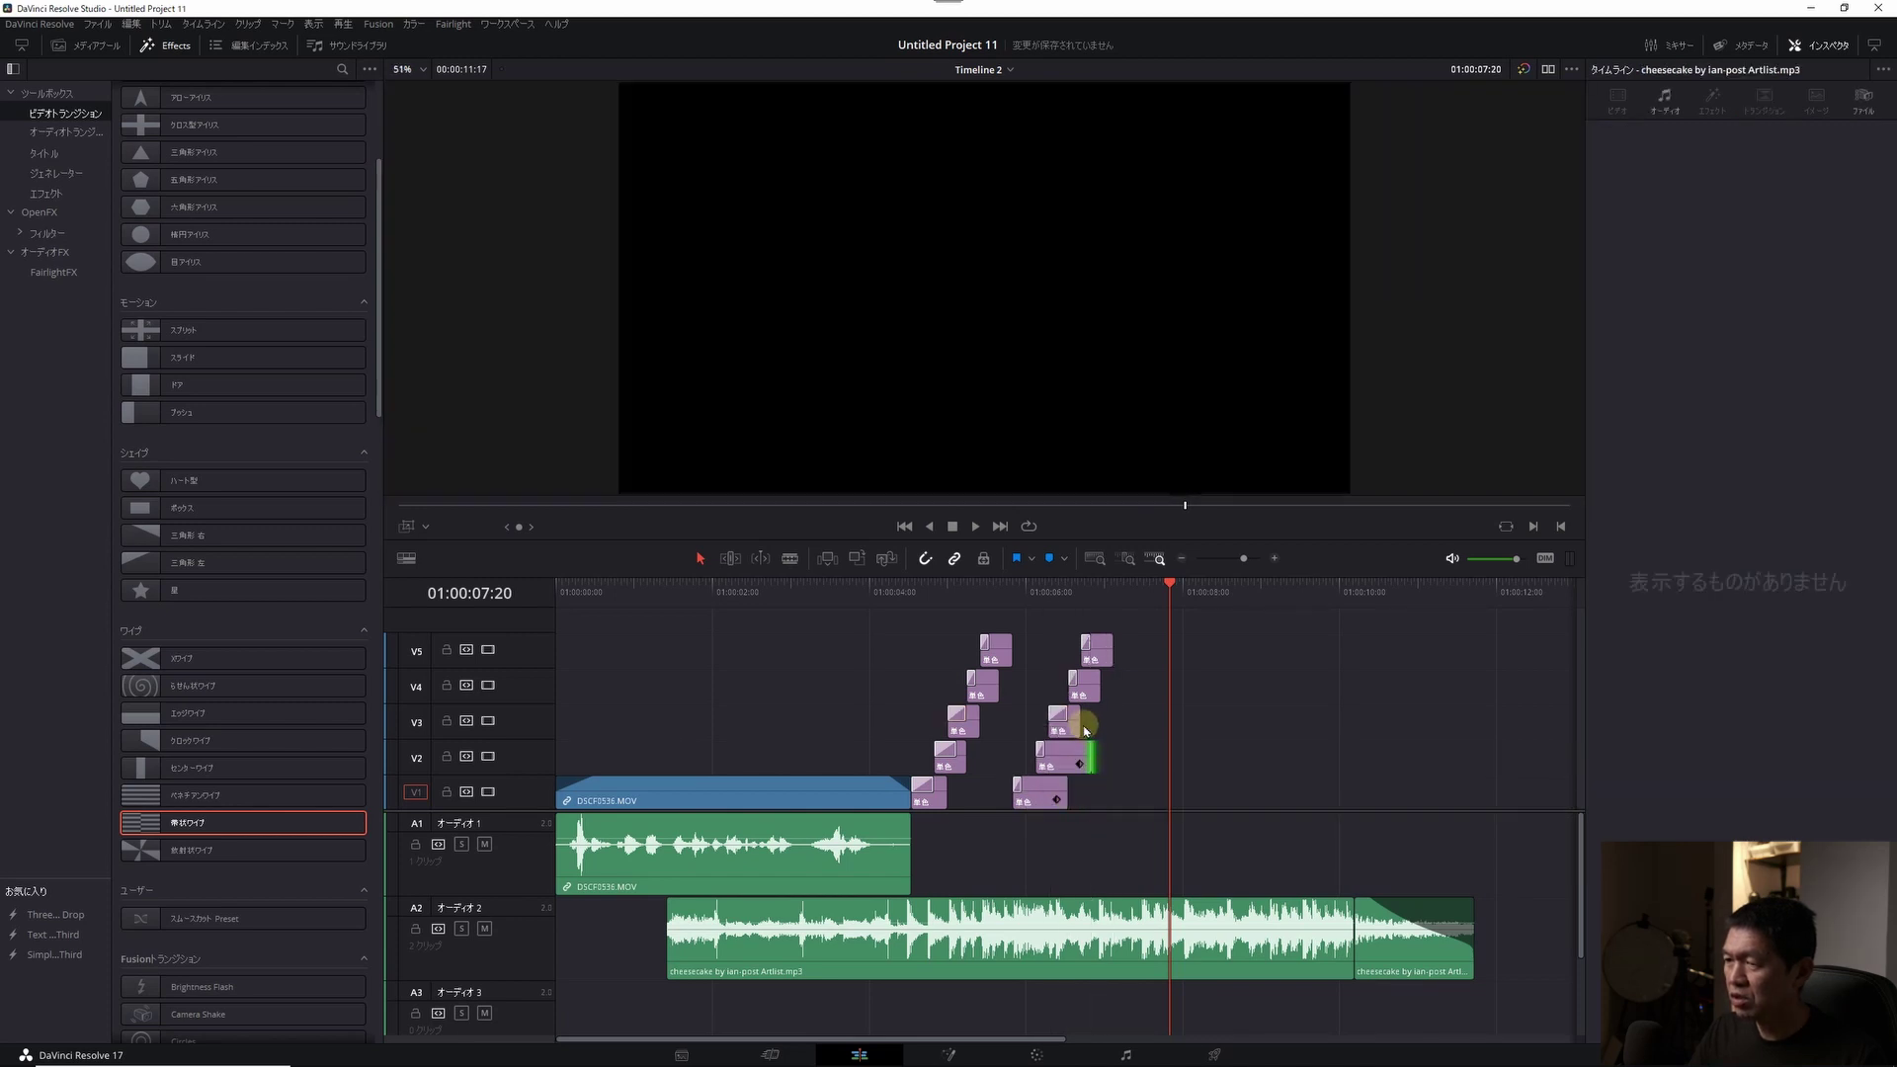
{"action": "left_click_drag", "start_coordinate": [1084, 727], "coordinate": [1114, 726]}
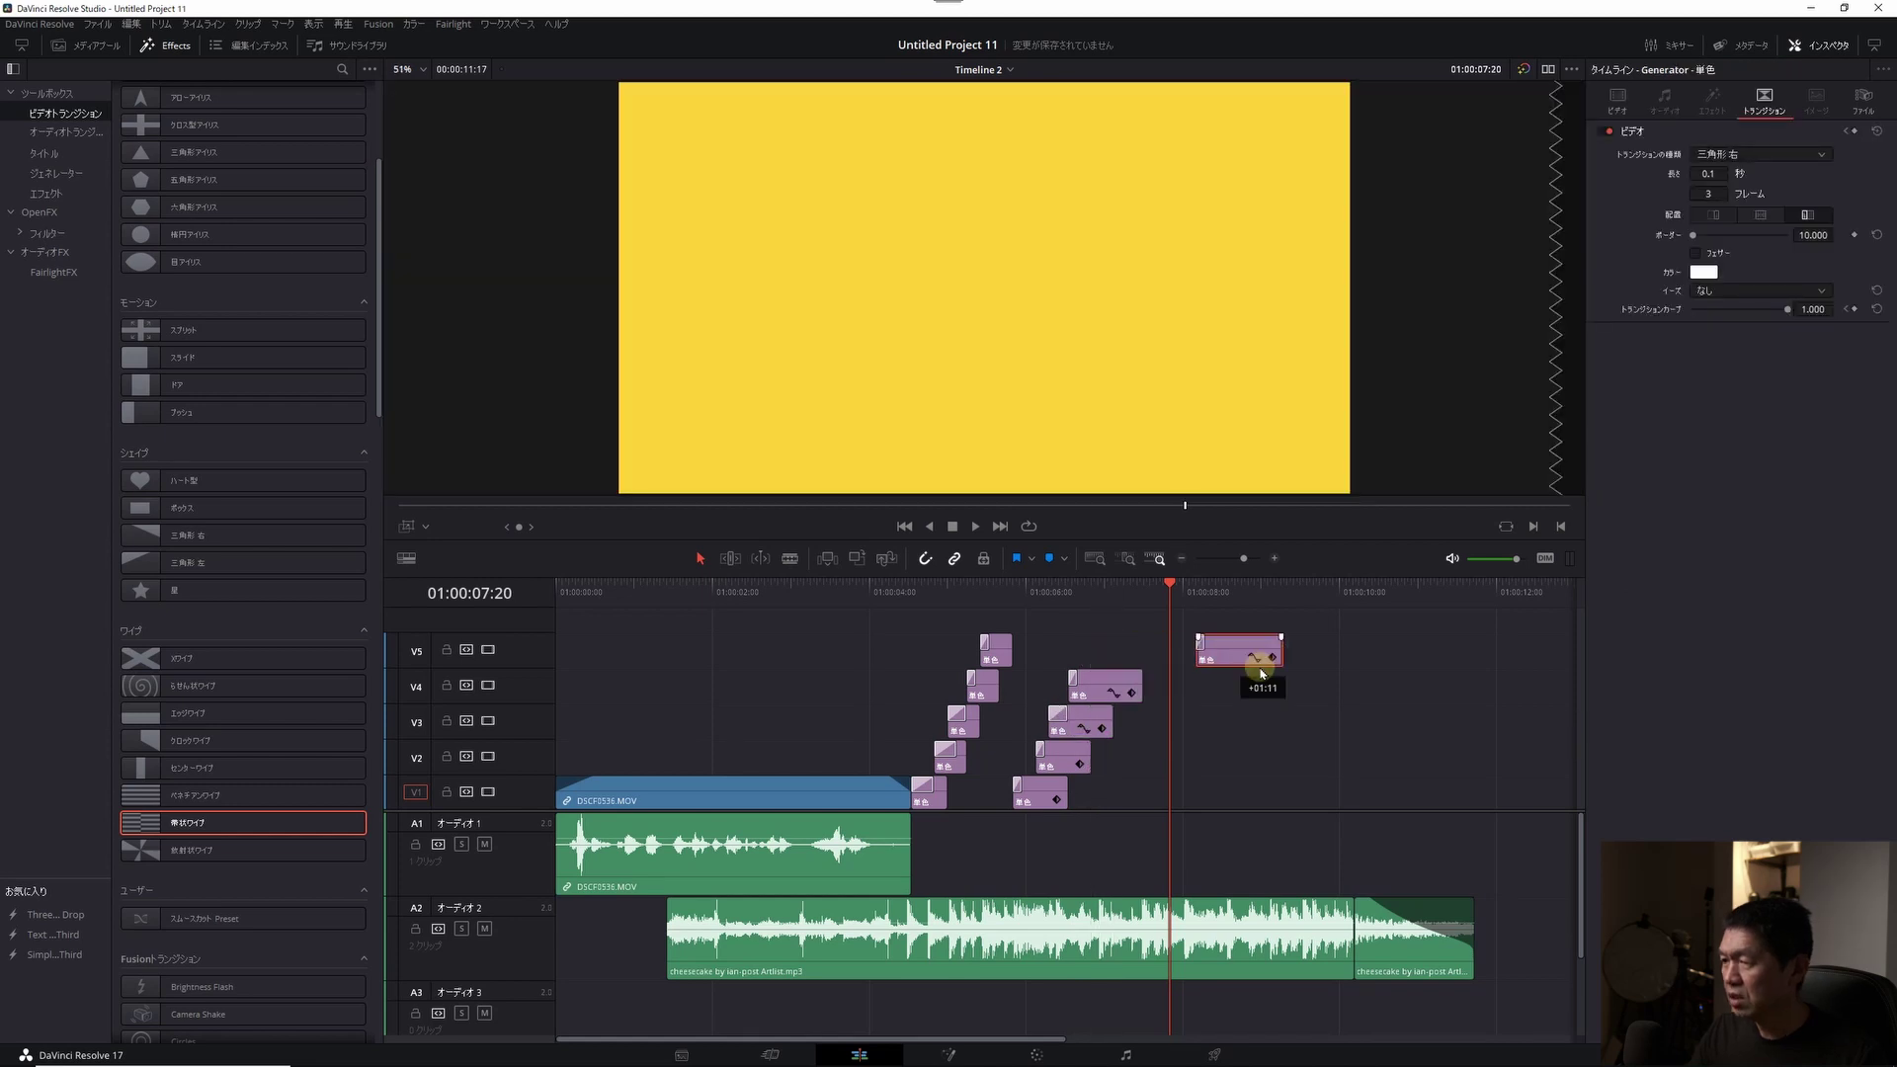
- Push the top clip right, lift a V4 clip to V5, and shift the other V4 clip right
{"action": "left_click_drag", "start_coordinate": [1115, 652], "coordinate": [1337, 678]}
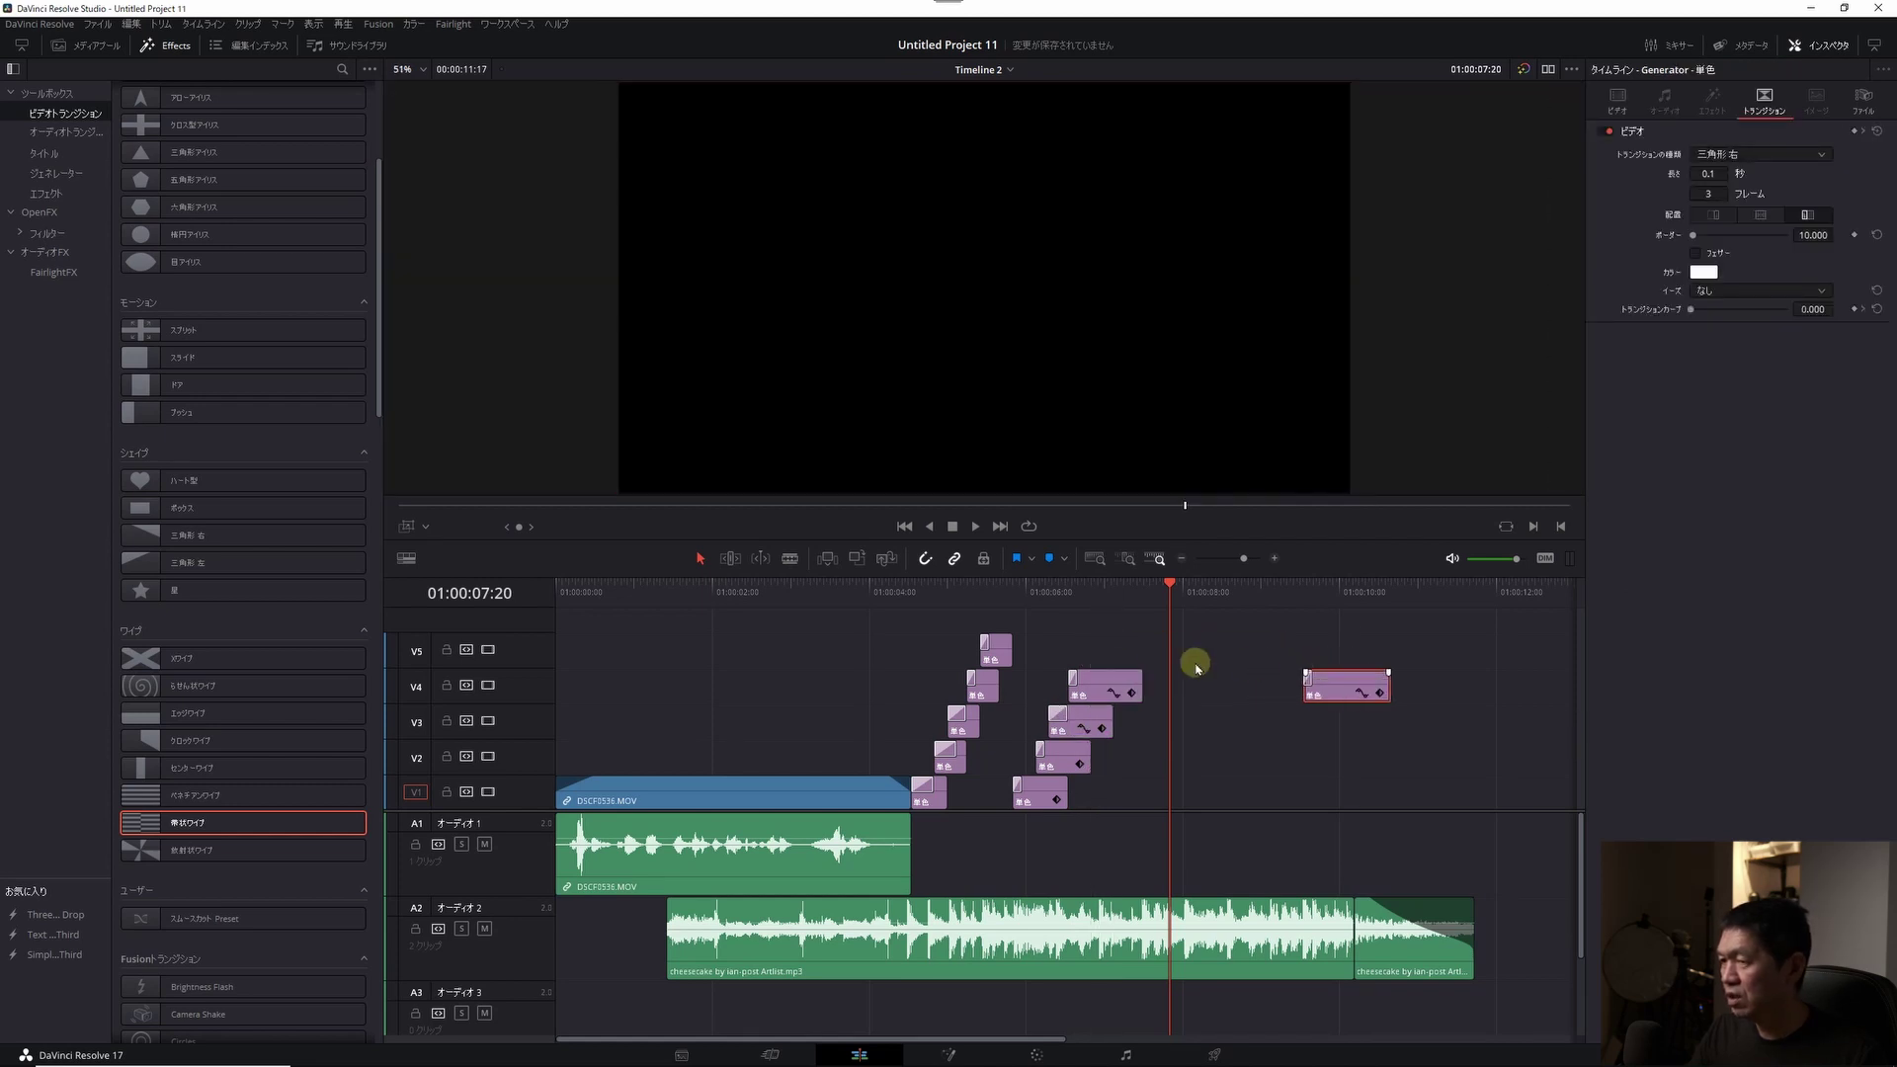
{"action": "left_click_drag", "start_coordinate": [1343, 693], "coordinate": [1343, 656]}
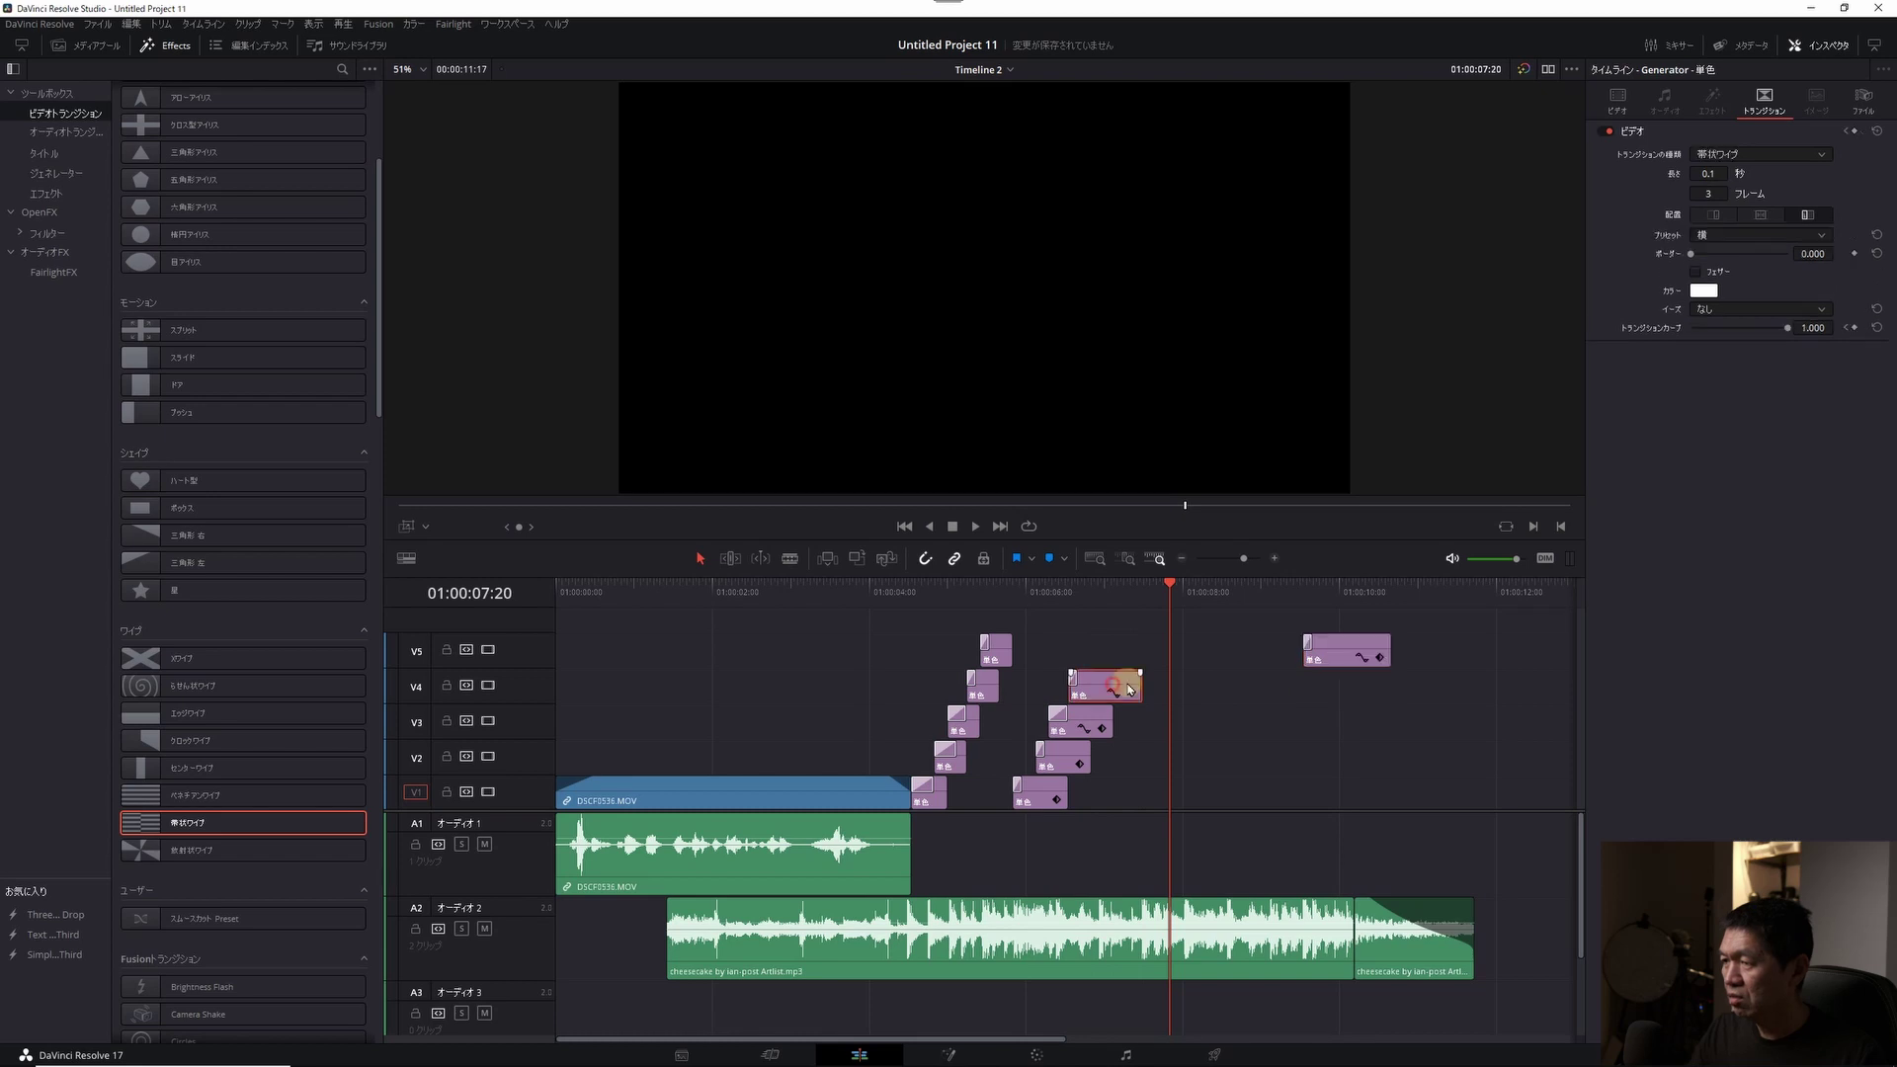
{"action": "left_click_drag", "start_coordinate": [1109, 693], "coordinate": [1268, 694]}
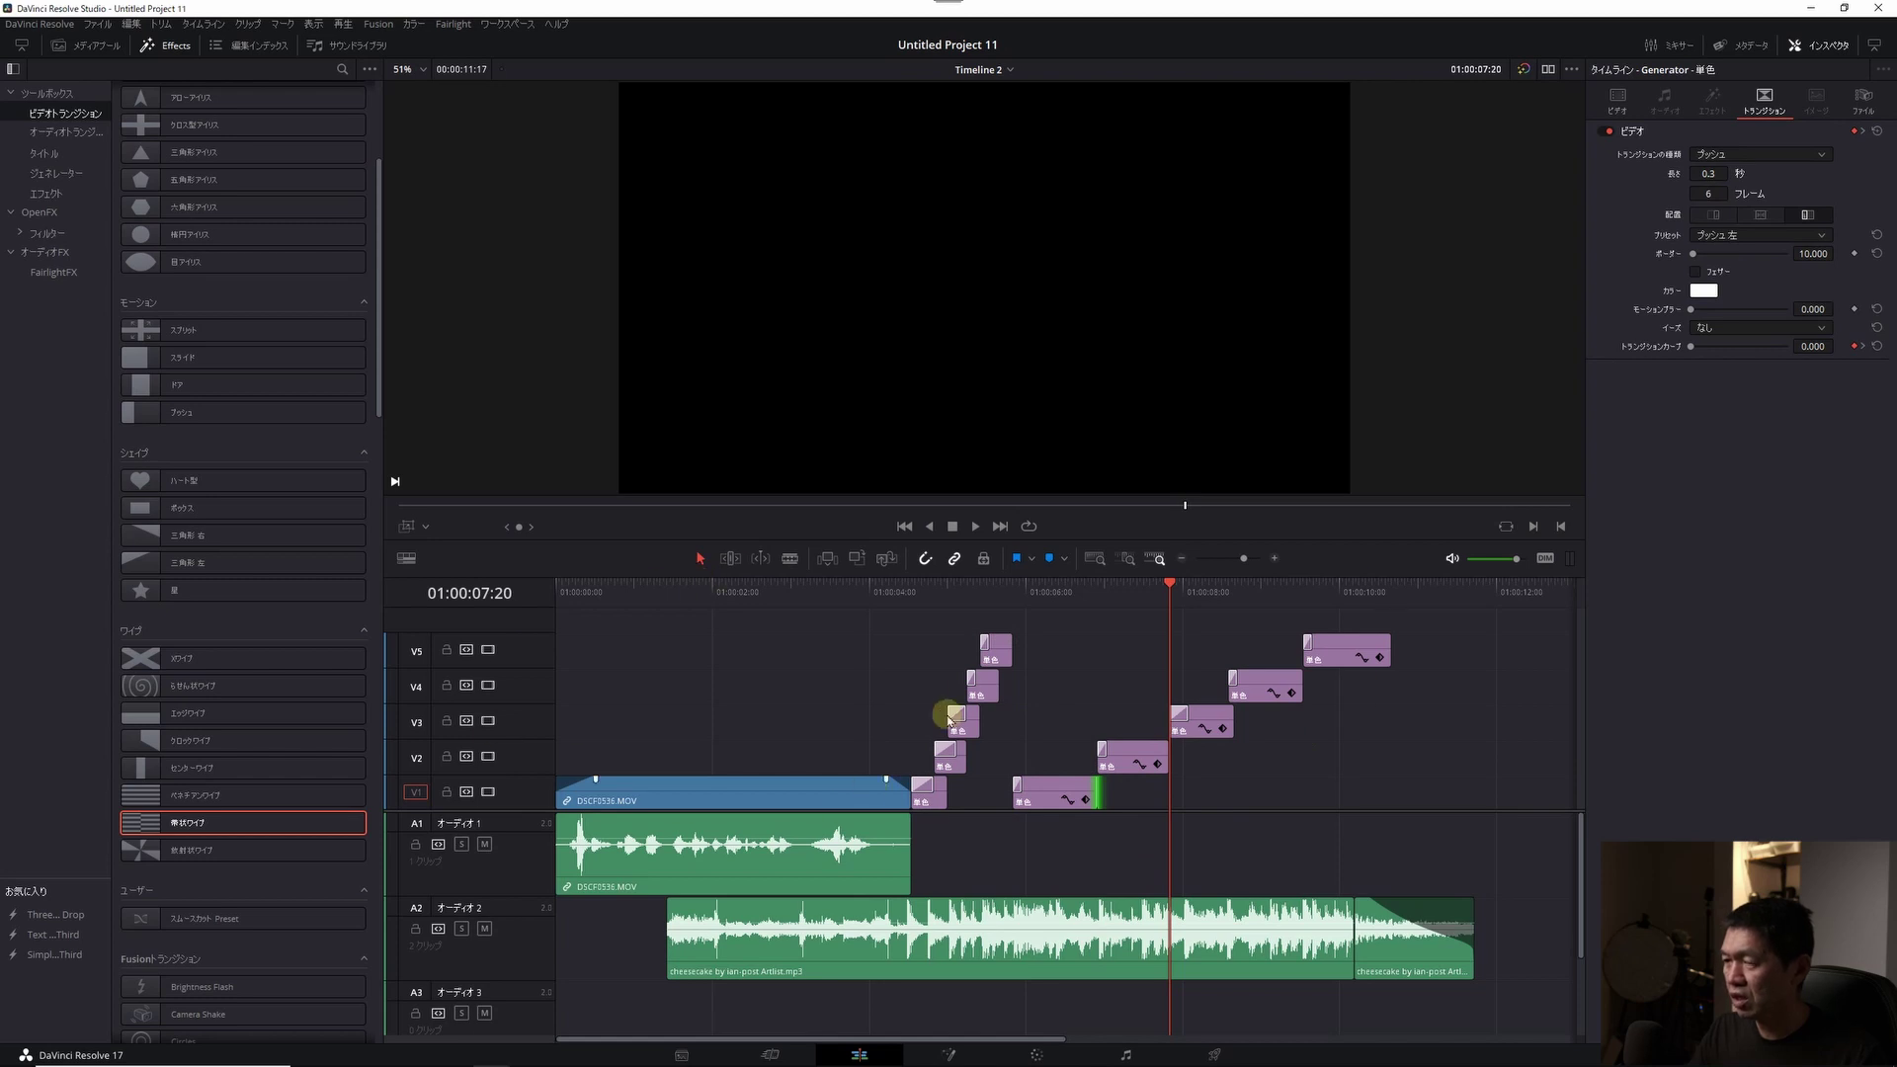
{"action": "left_click", "coordinate": [1034, 603]}
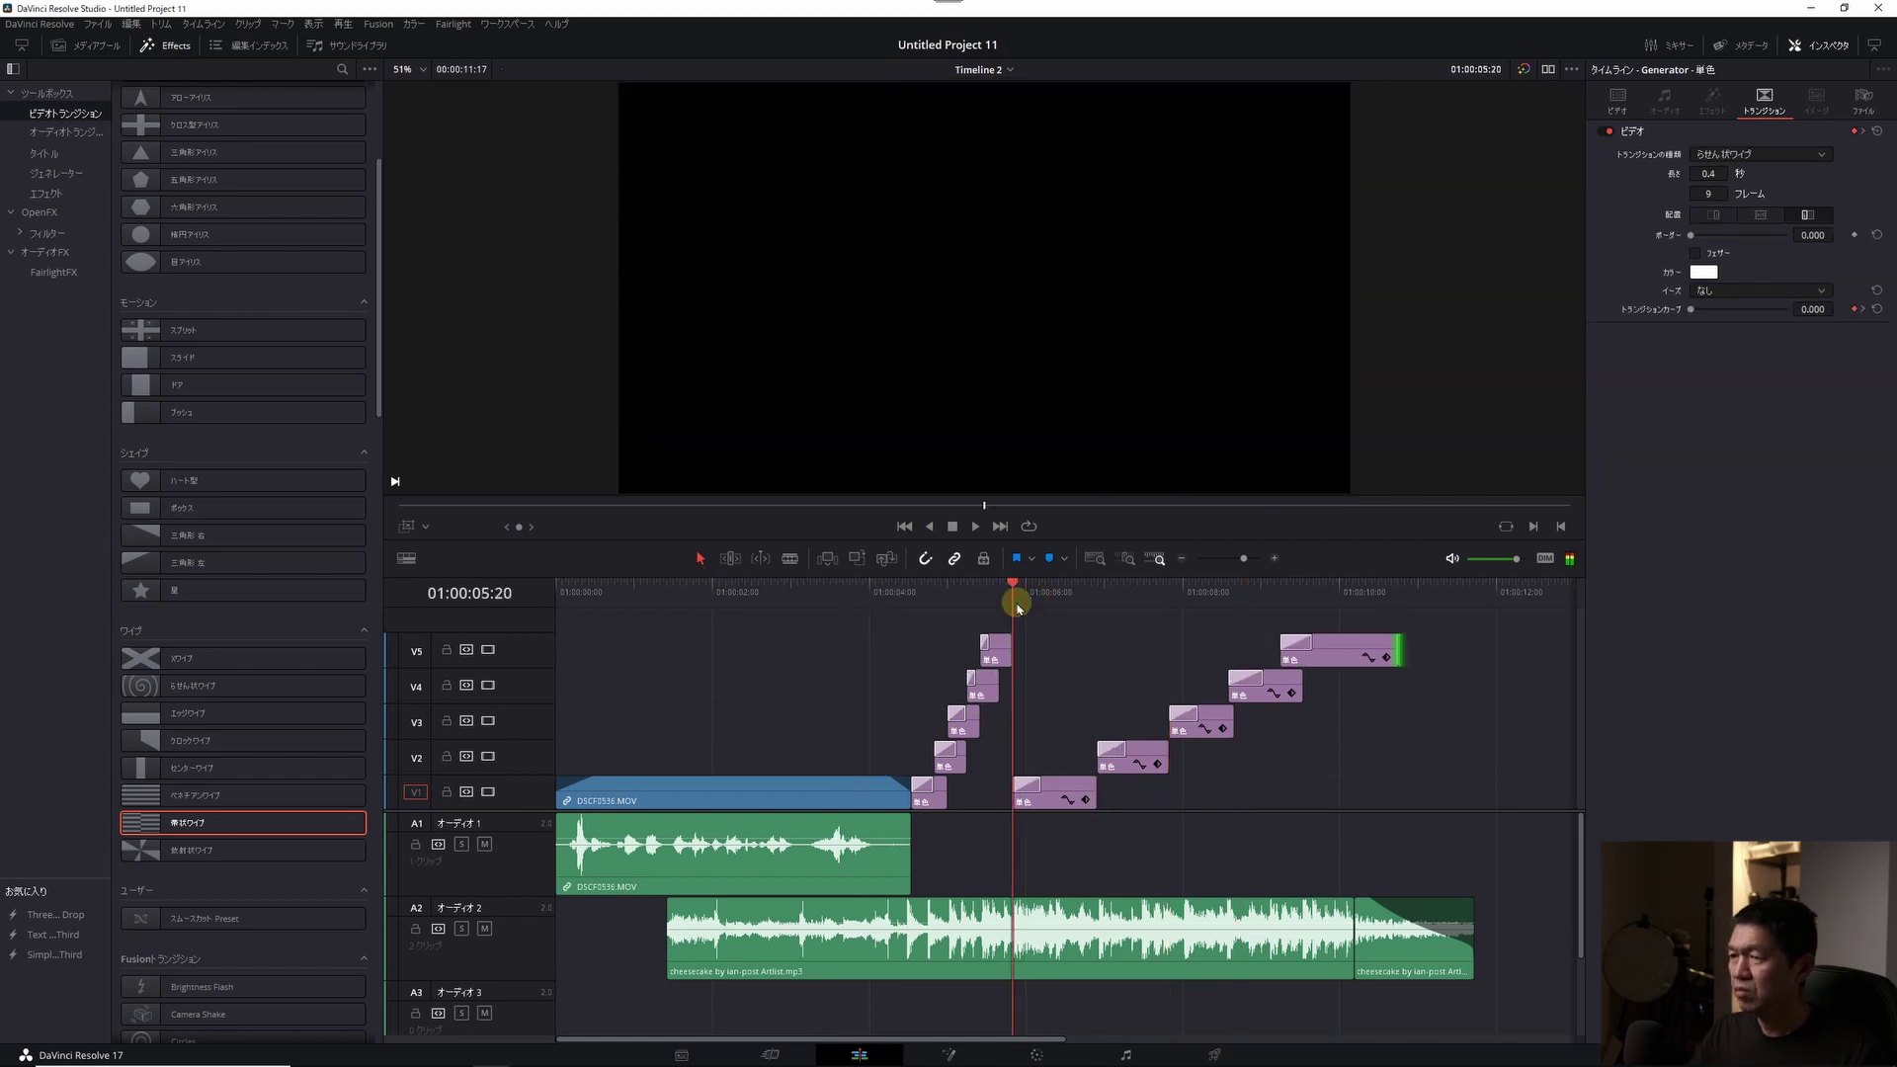
- Play the reworked staircase, fade out the end of the V5 clip, and list Titles
{"action": "key", "text": "space"}
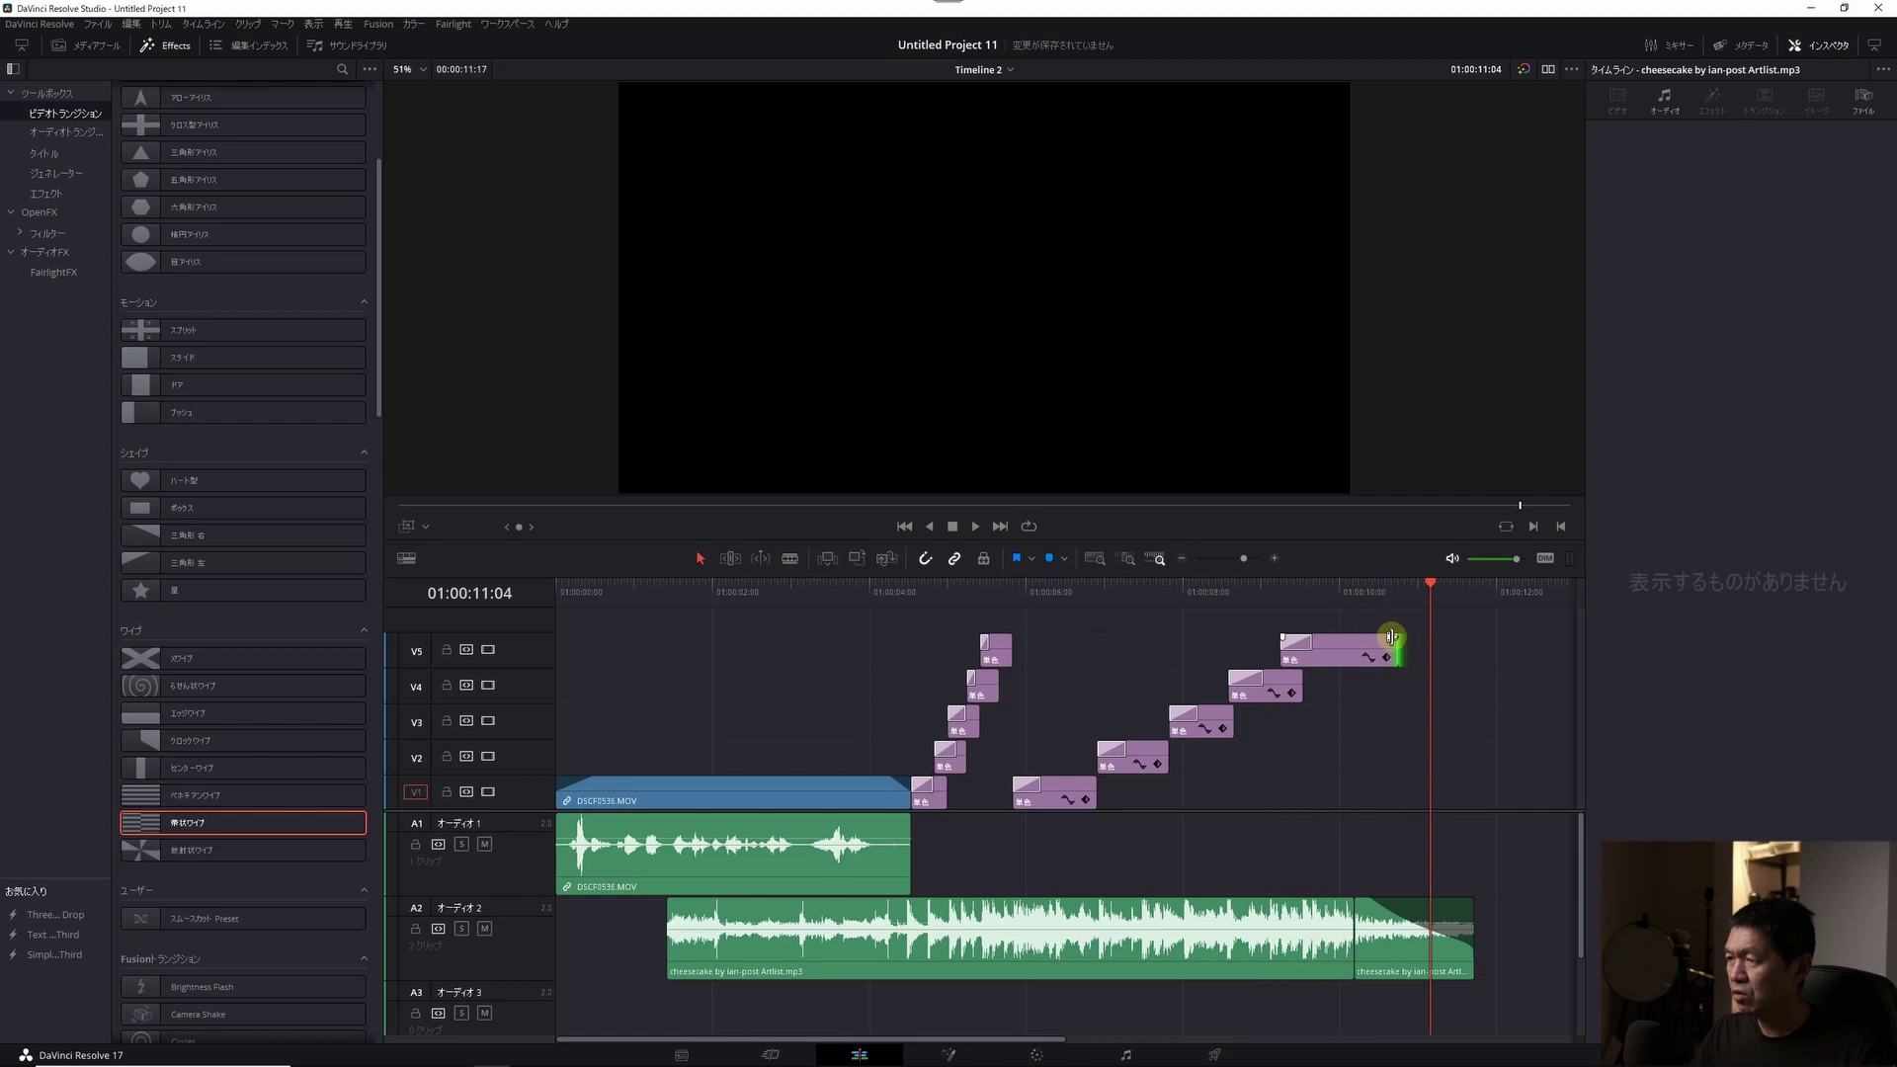
{"action": "left_click_drag", "start_coordinate": [1395, 638], "coordinate": [1343, 639]}
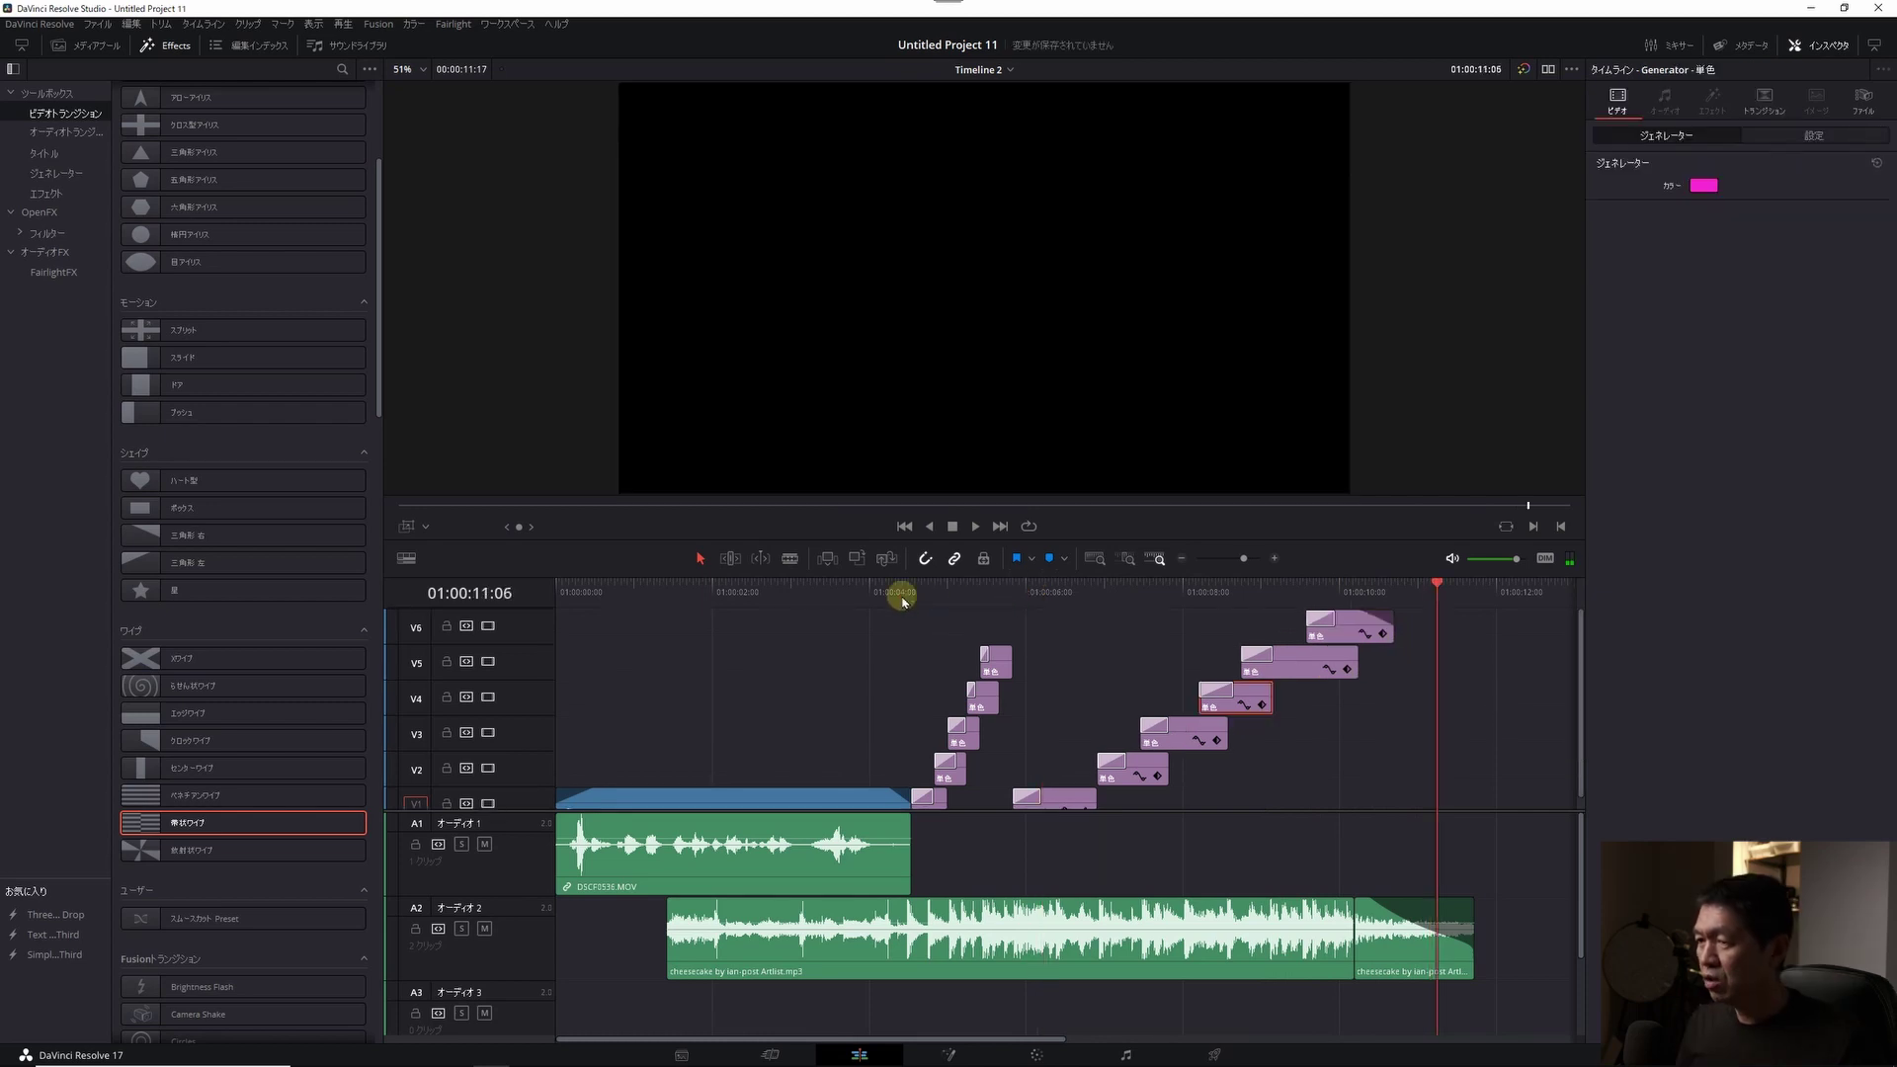
{"action": "left_click", "coordinate": [904, 593]}
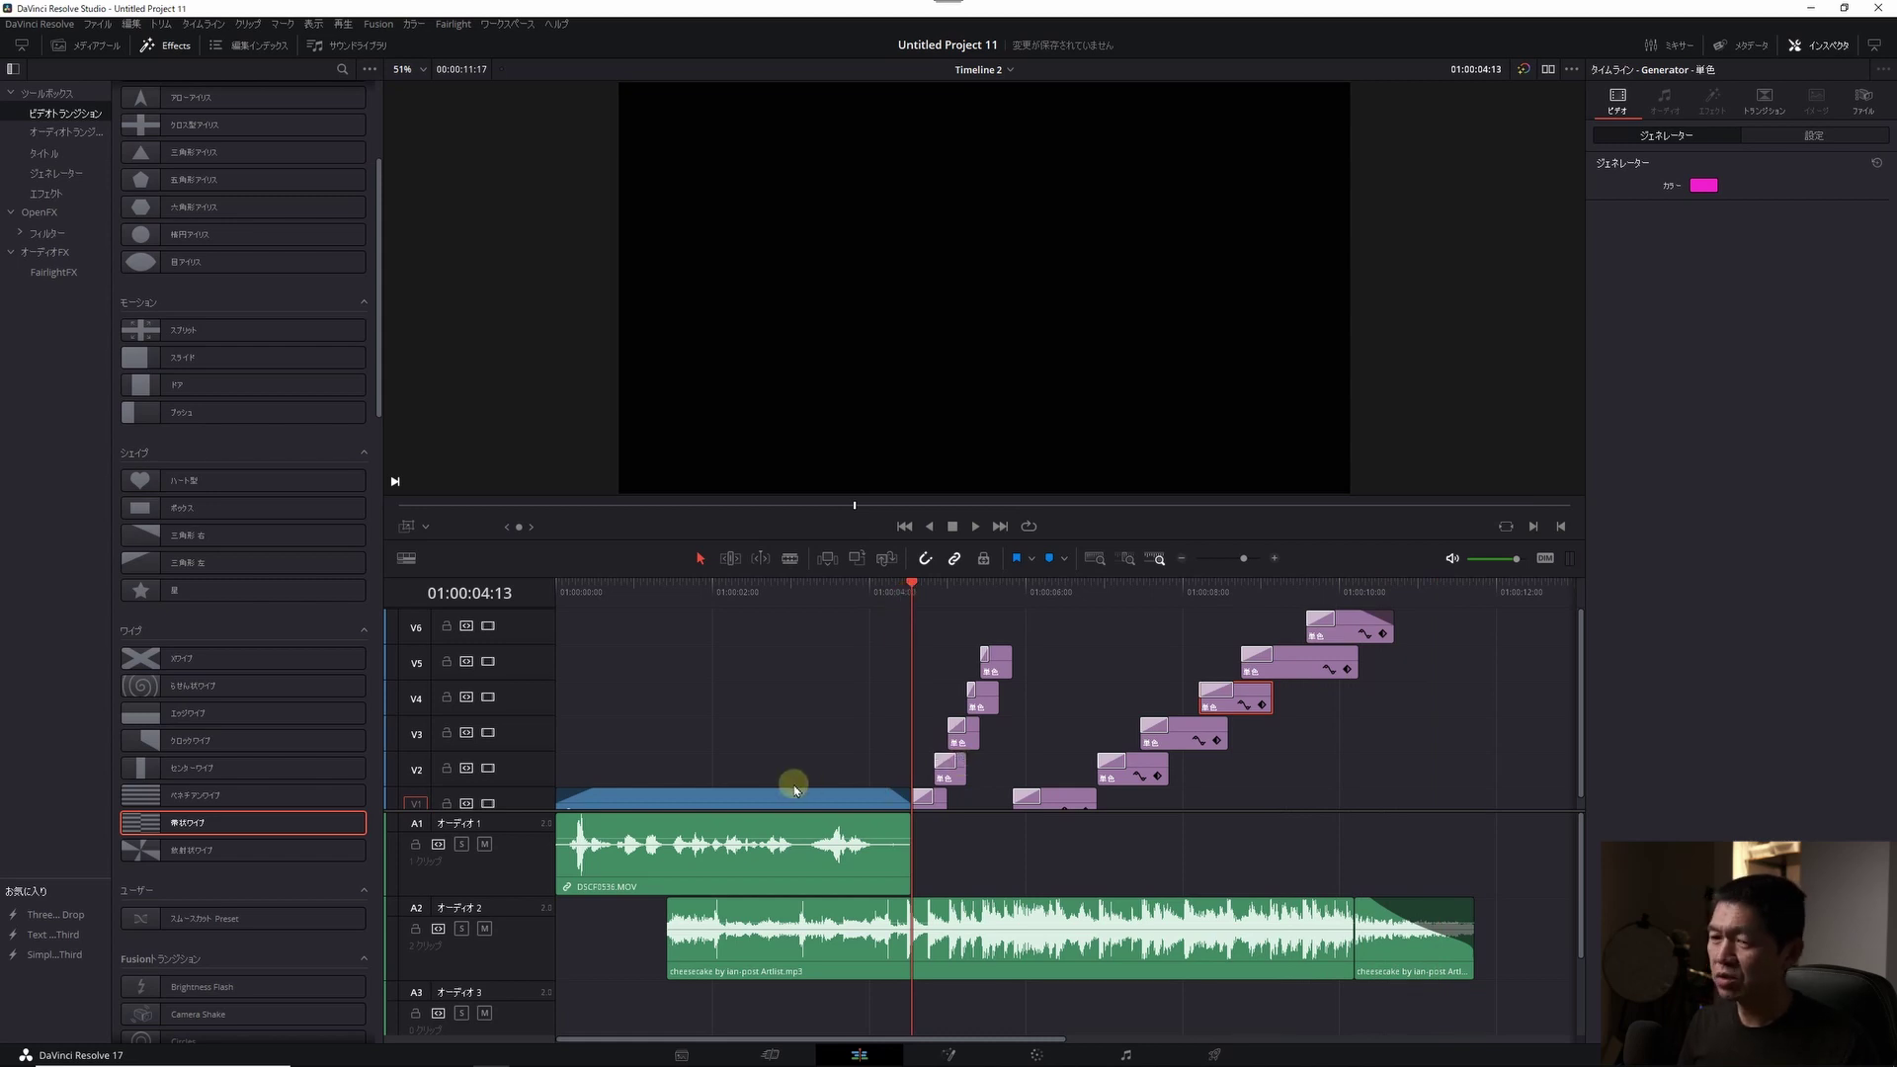
{"action": "left_click", "coordinate": [48, 153]}
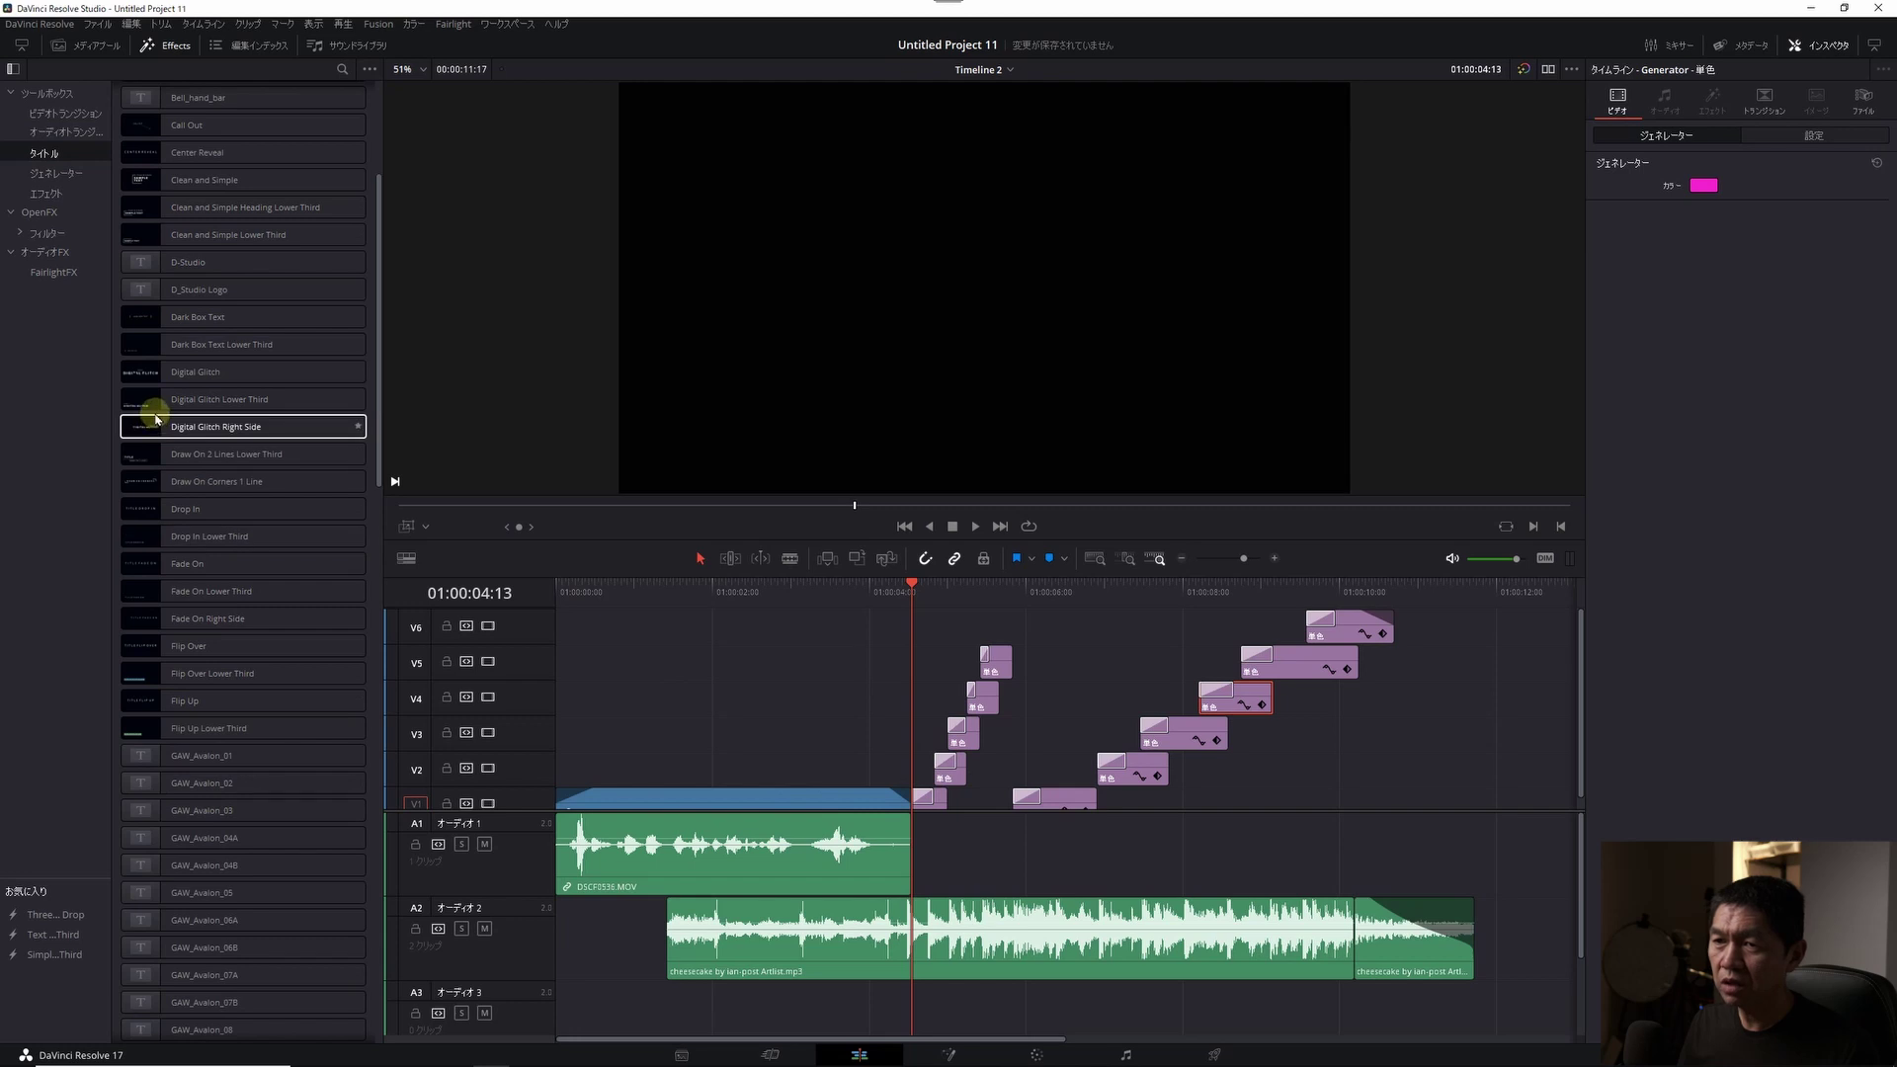
- Add a shortened Text Box Swipe In title at the end and a Text Over Shape title at the playhead
{"action": "scroll", "coordinate": [156, 419], "scroll_direction": "down", "scroll_amount": 10}
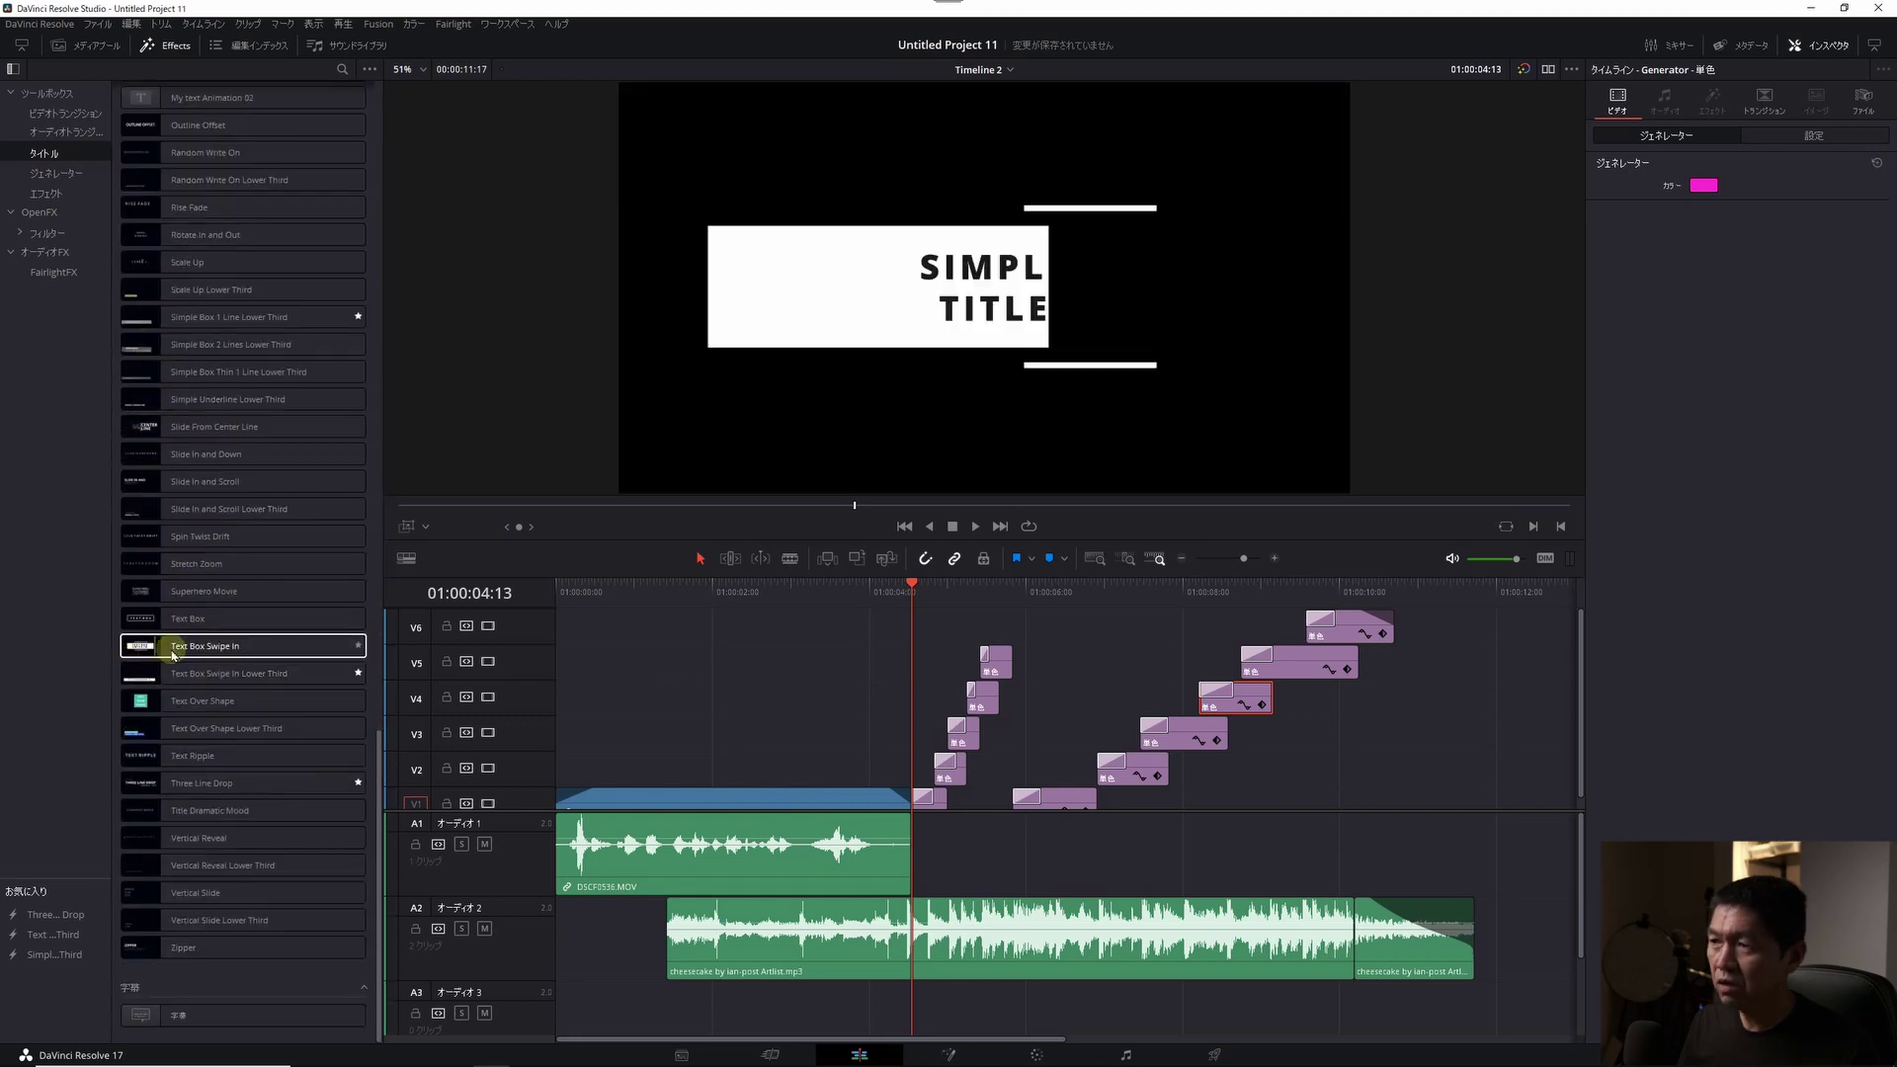
{"action": "left_click_drag", "start_coordinate": [145, 647], "coordinate": [915, 636]}
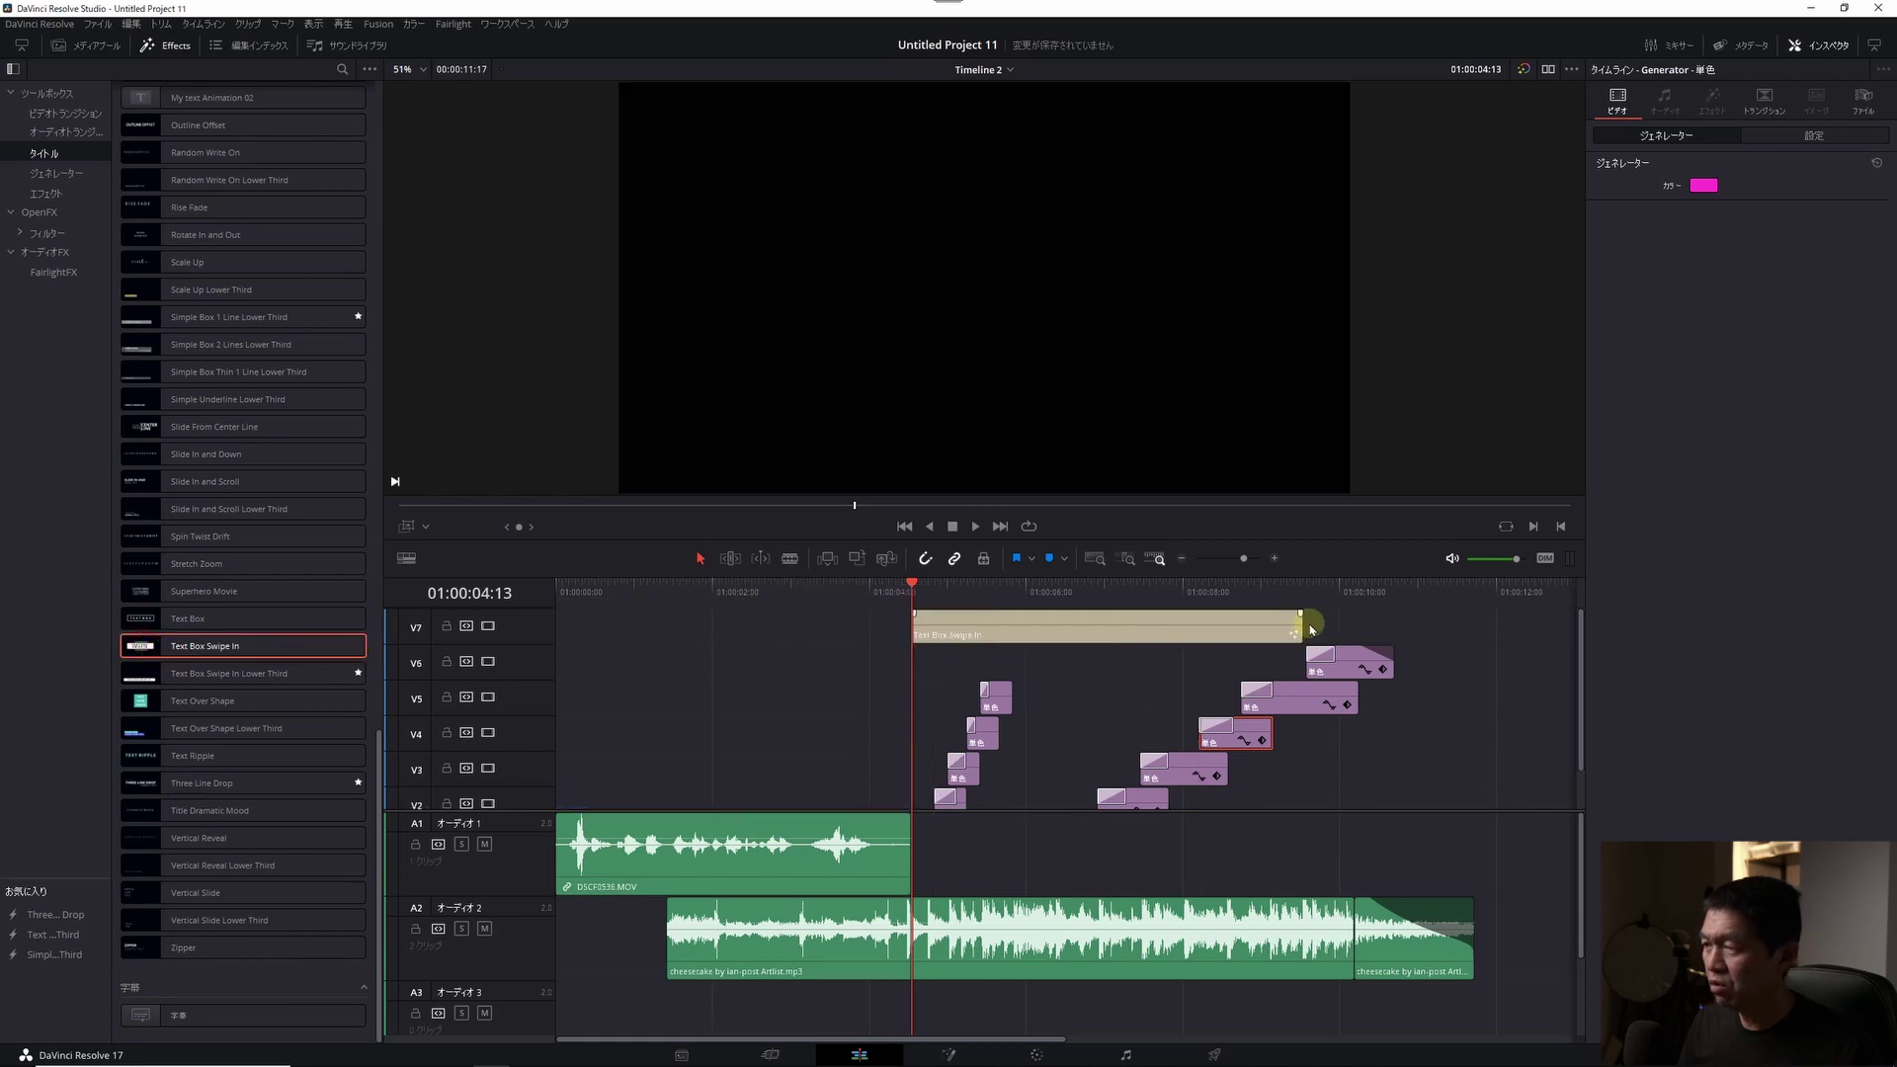
{"action": "left_click_drag", "start_coordinate": [1301, 618], "coordinate": [1043, 623]}
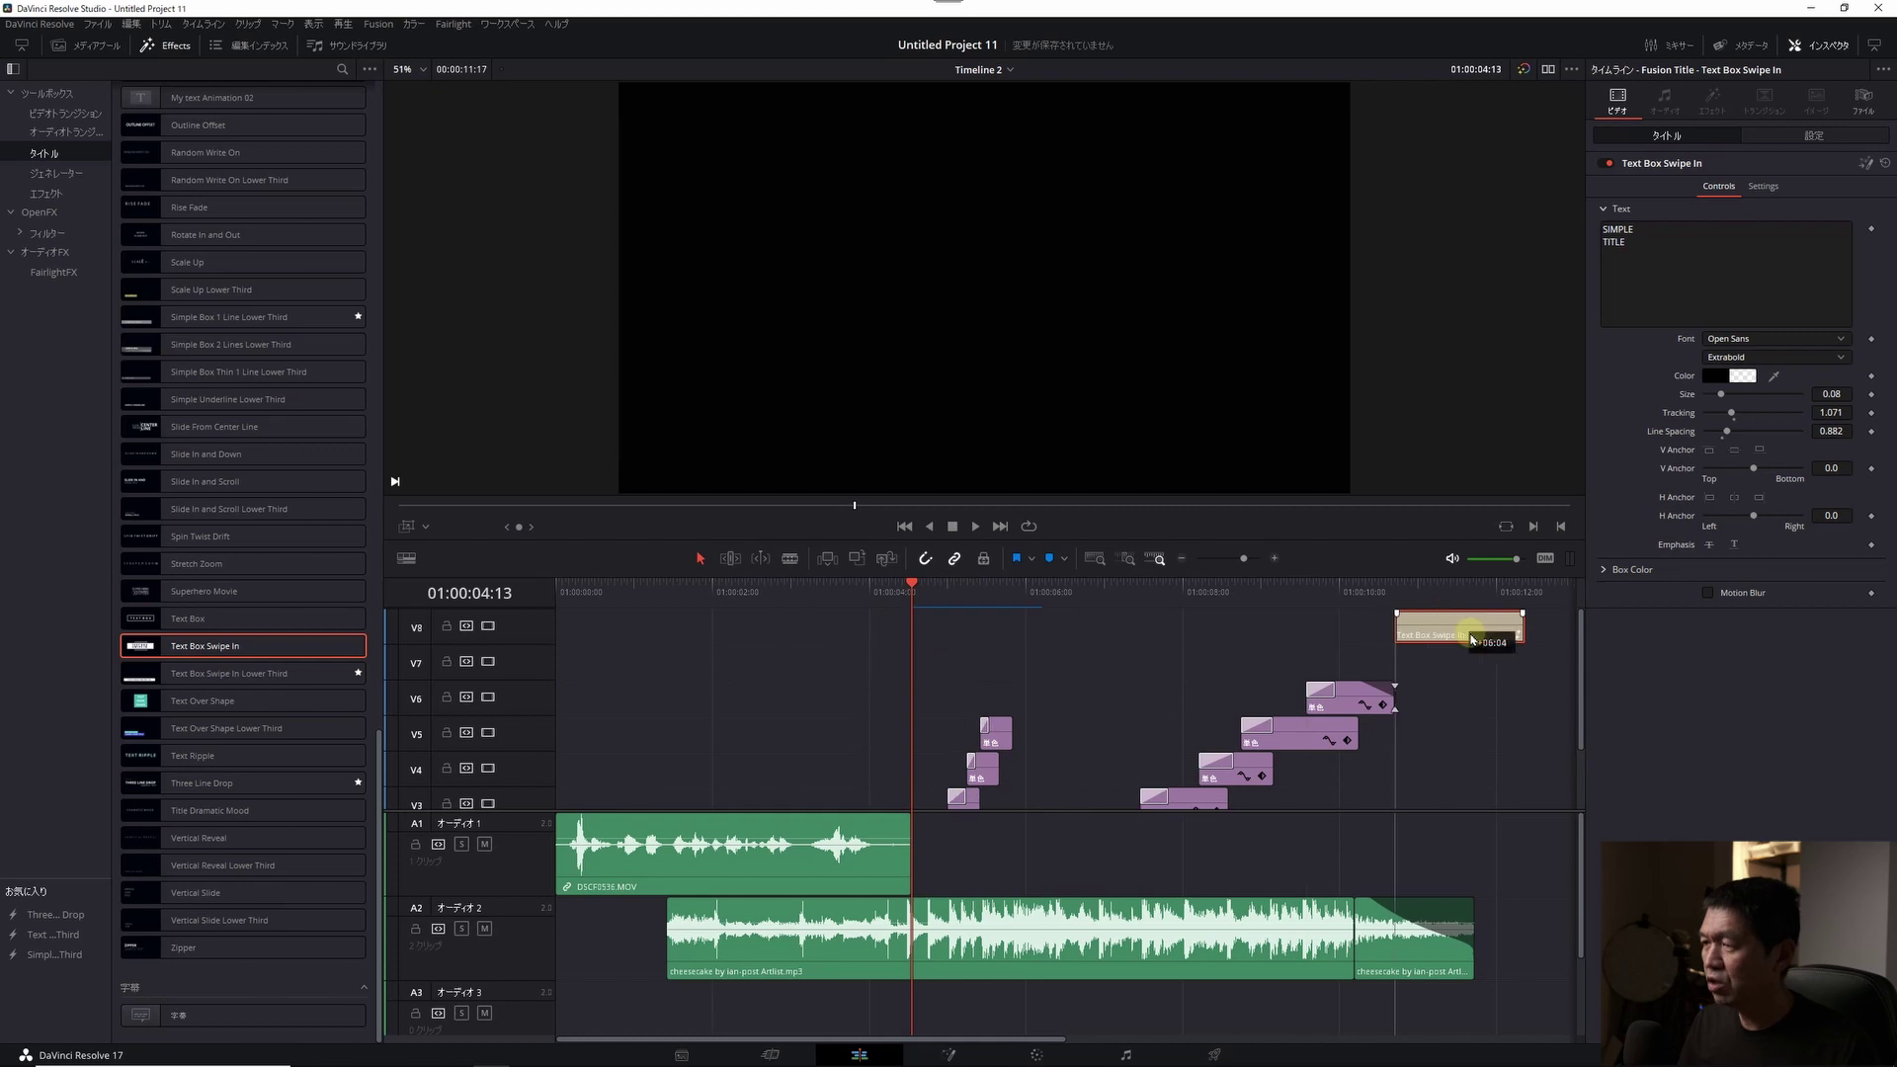
{"action": "left_click_drag", "start_coordinate": [968, 649], "coordinate": [1473, 649]}
{"action": "mouse_move", "coordinate": [137, 697]}
{"action": "left_mouse_down"}
{"action": "mouse_move", "coordinate": [963, 630]}
{"action": "mouse_move", "coordinate": [931, 630]}
{"action": "mouse_move", "coordinate": [917, 594]}
{"action": "left_mouse_up"}
{"action": "key", "text": "space"}
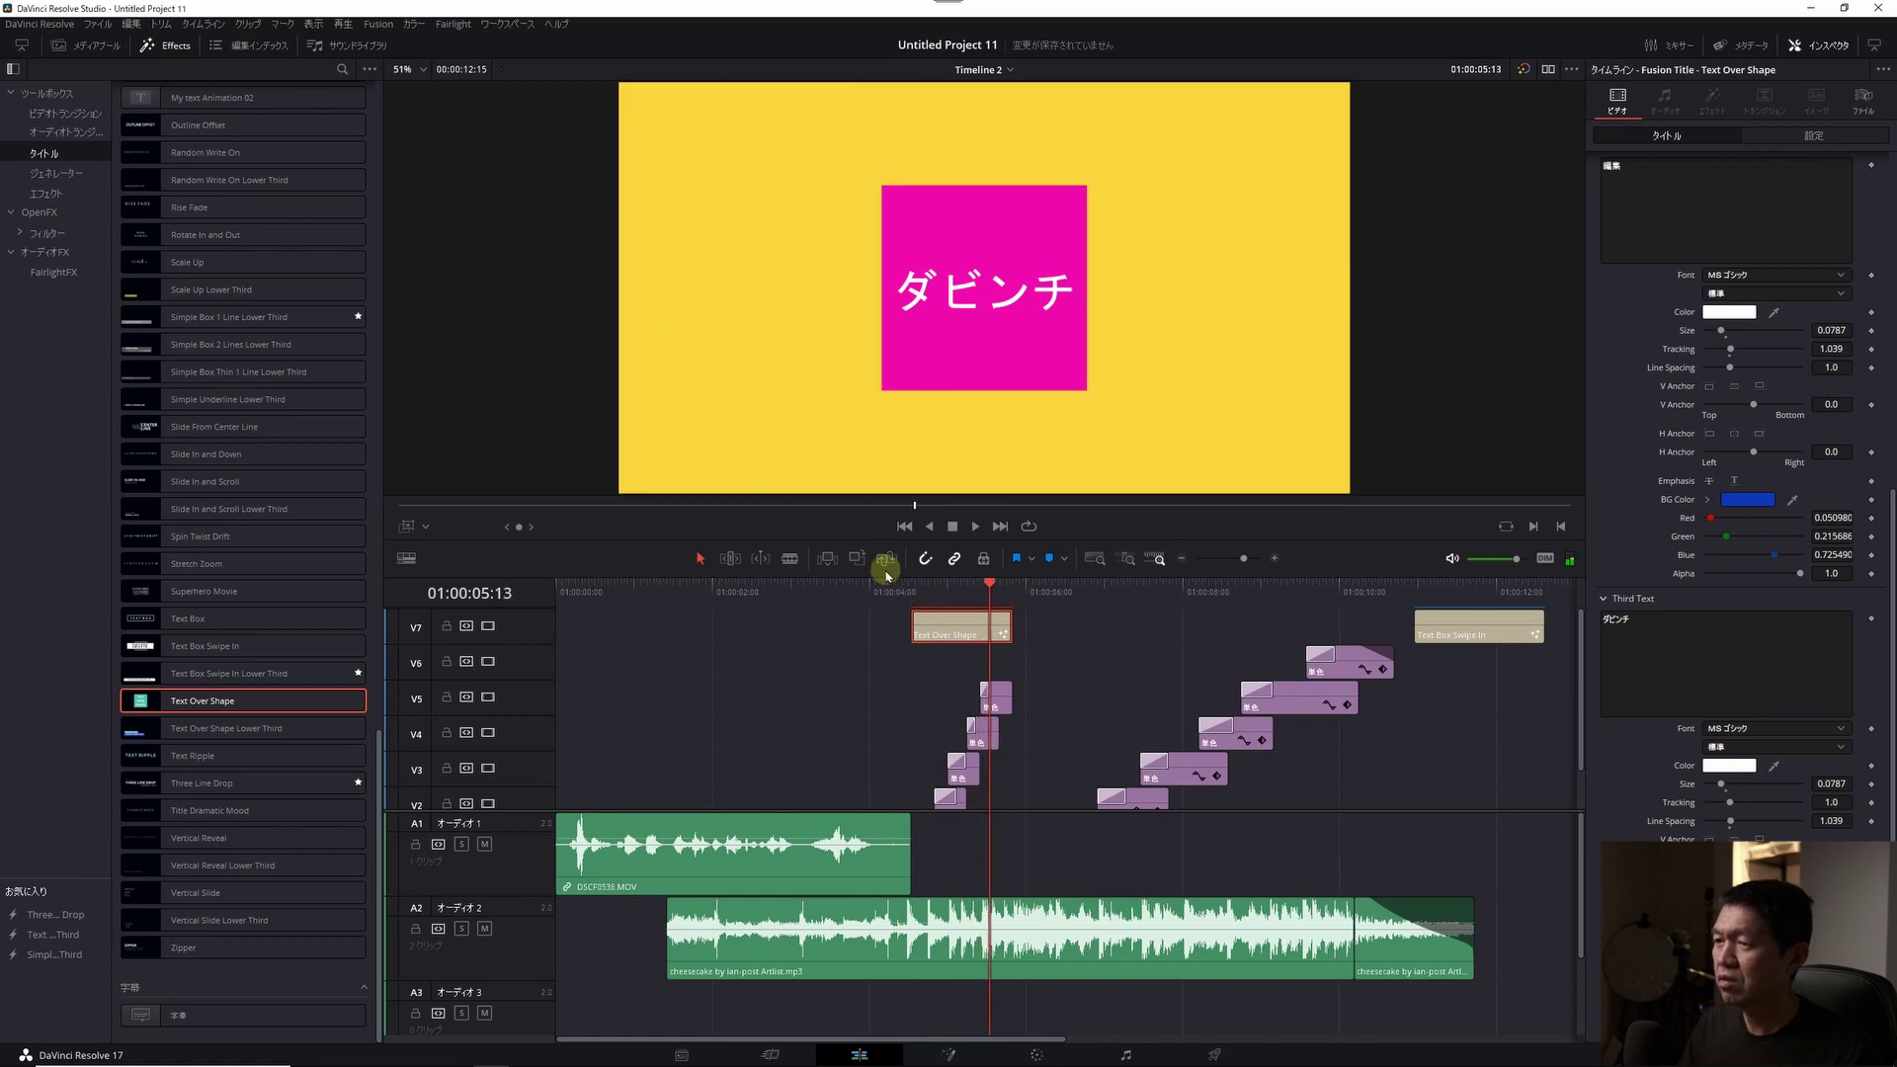
- Add a trimmed Vertical Slide title on V6 and resize and reposition its D-studio text
{"action": "left_click", "coordinate": [902, 593]}
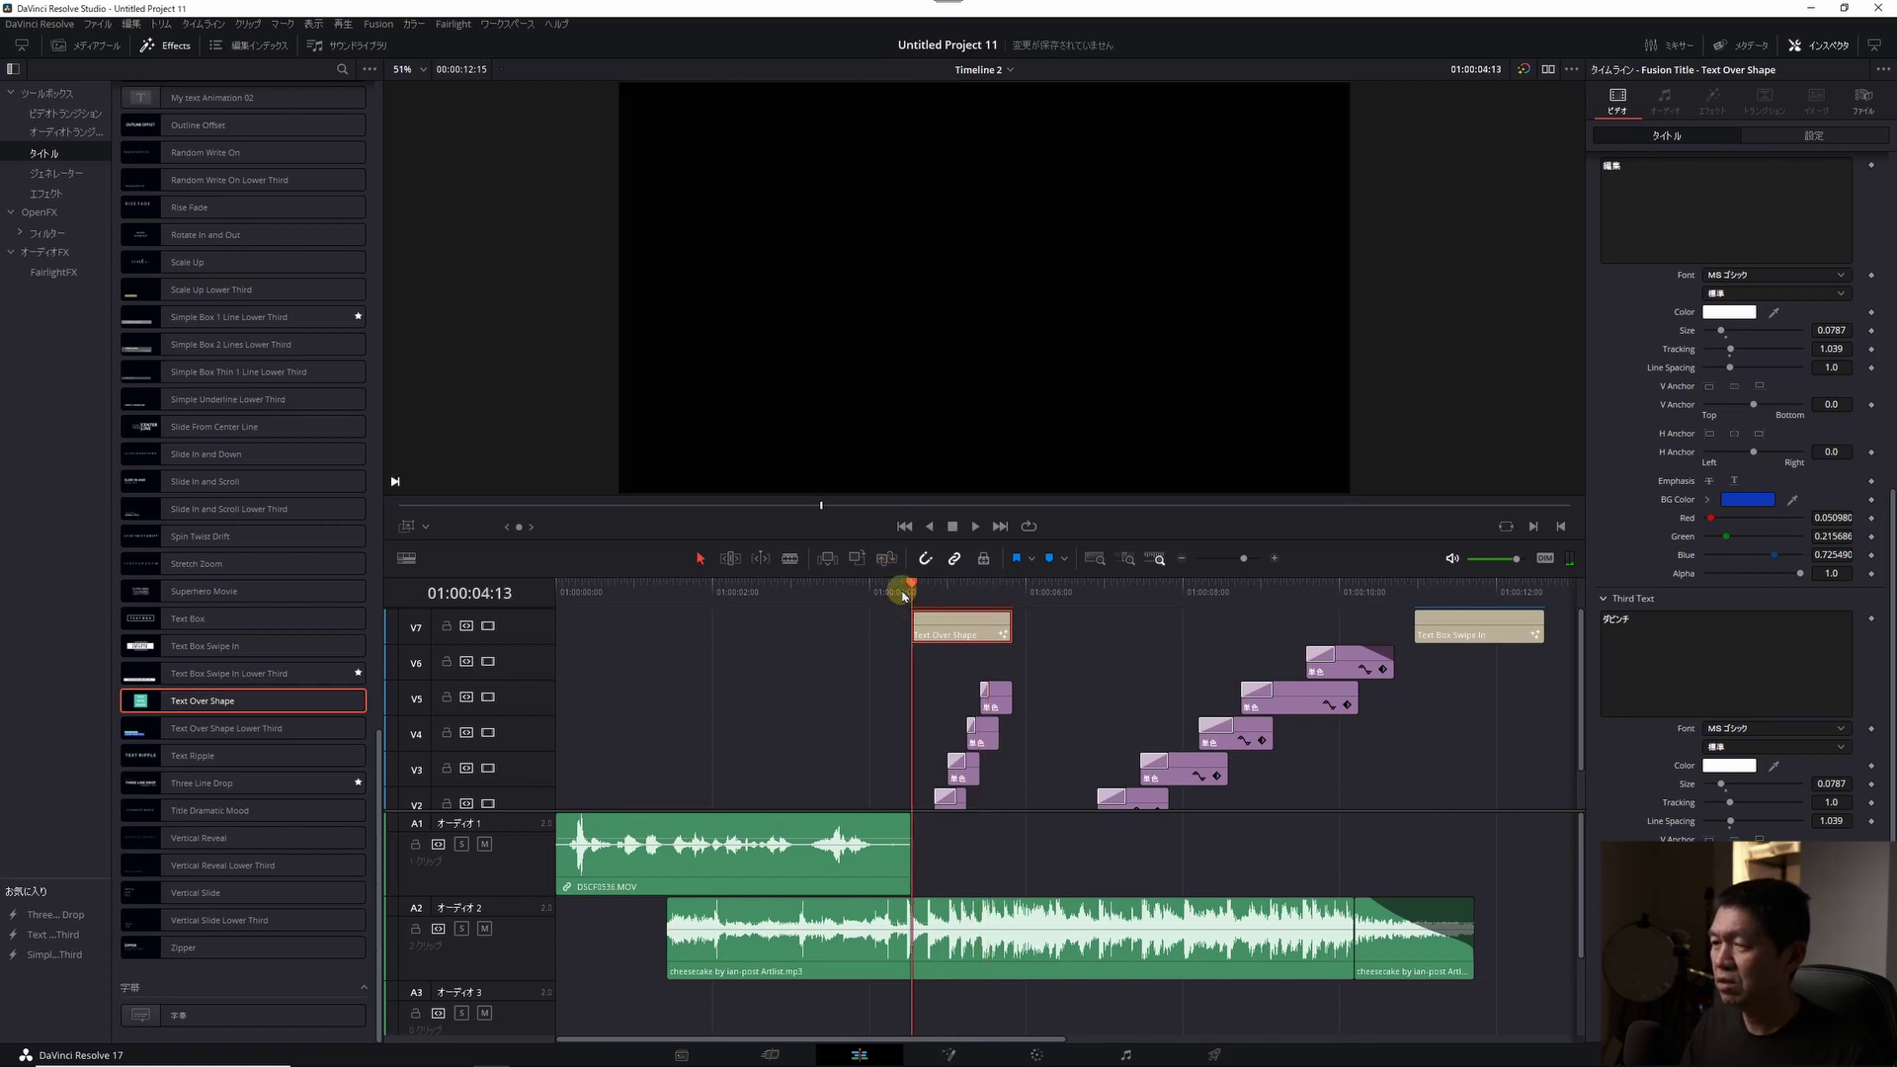
{"action": "key", "text": "space"}
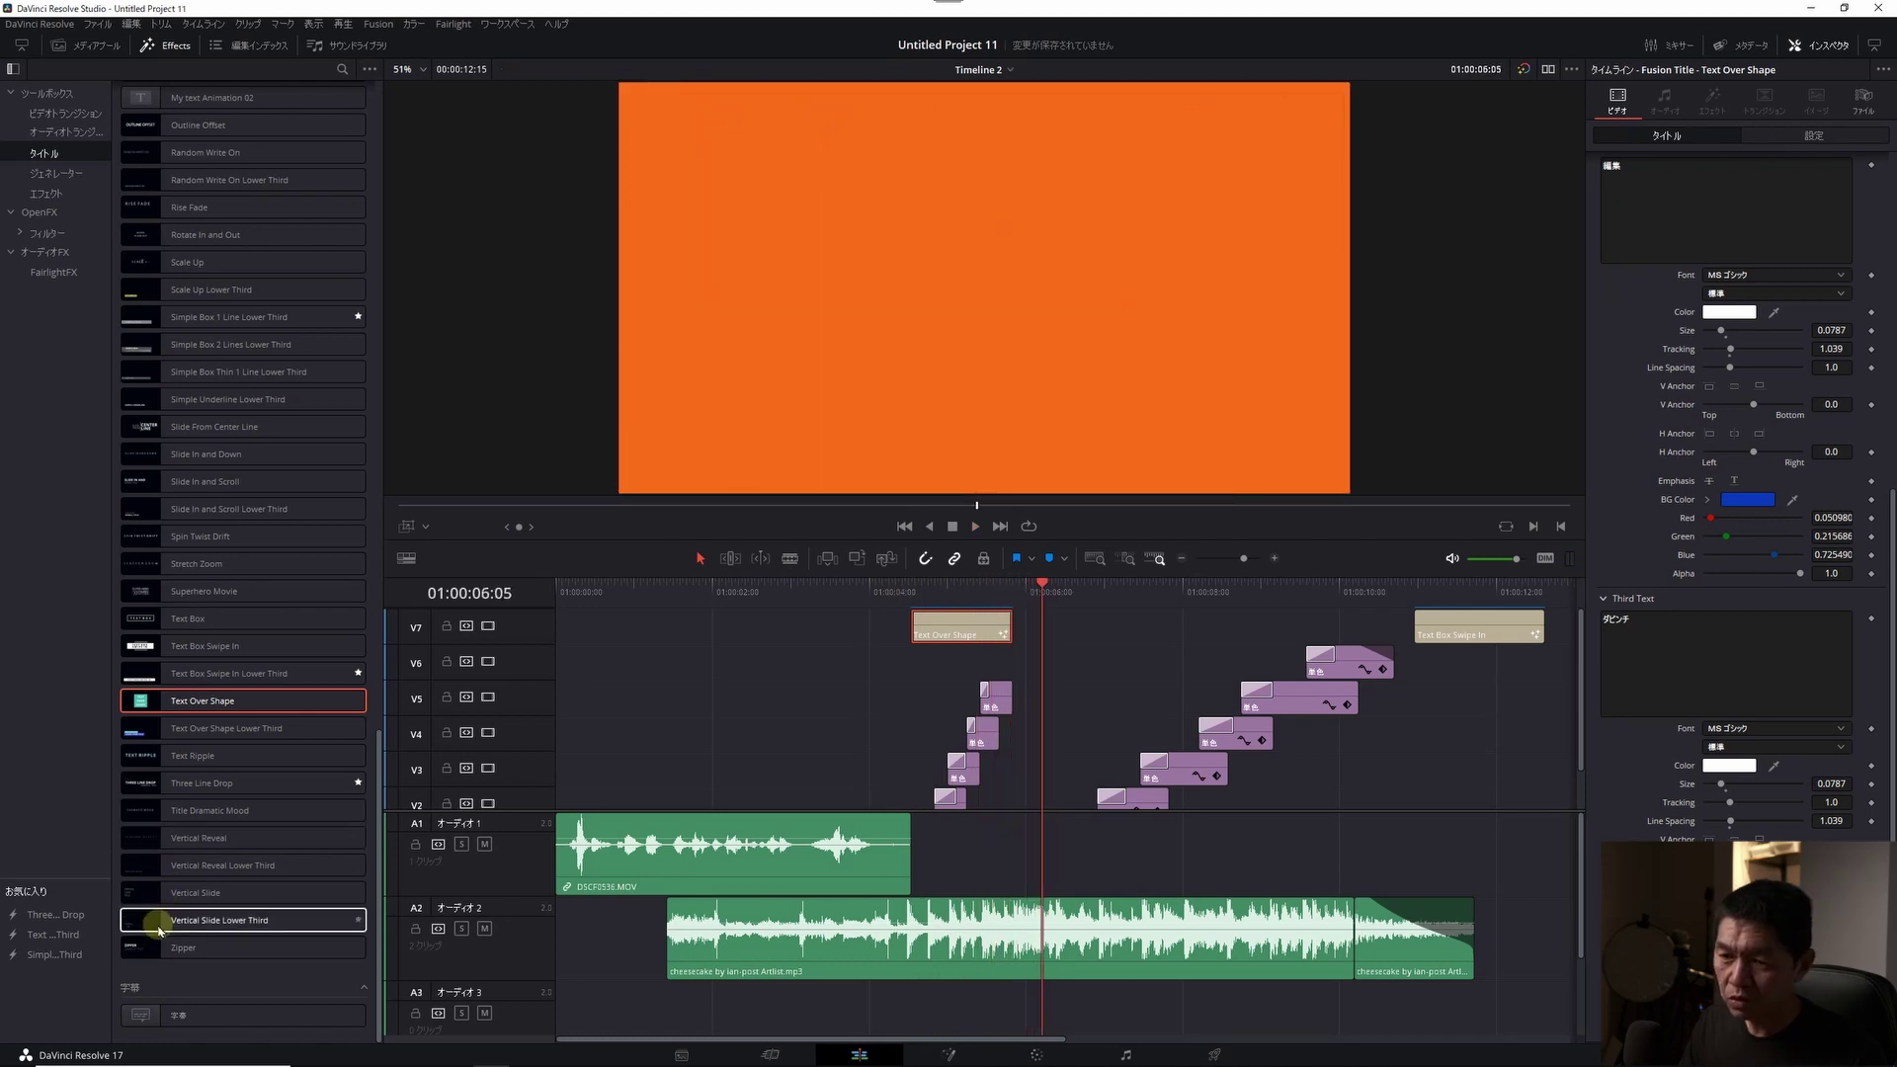
{"action": "mouse_move", "coordinate": [194, 892]}
{"action": "left_mouse_down"}
{"action": "mouse_move", "coordinate": [934, 660]}
{"action": "mouse_move", "coordinate": [1010, 663]}
{"action": "left_mouse_up"}
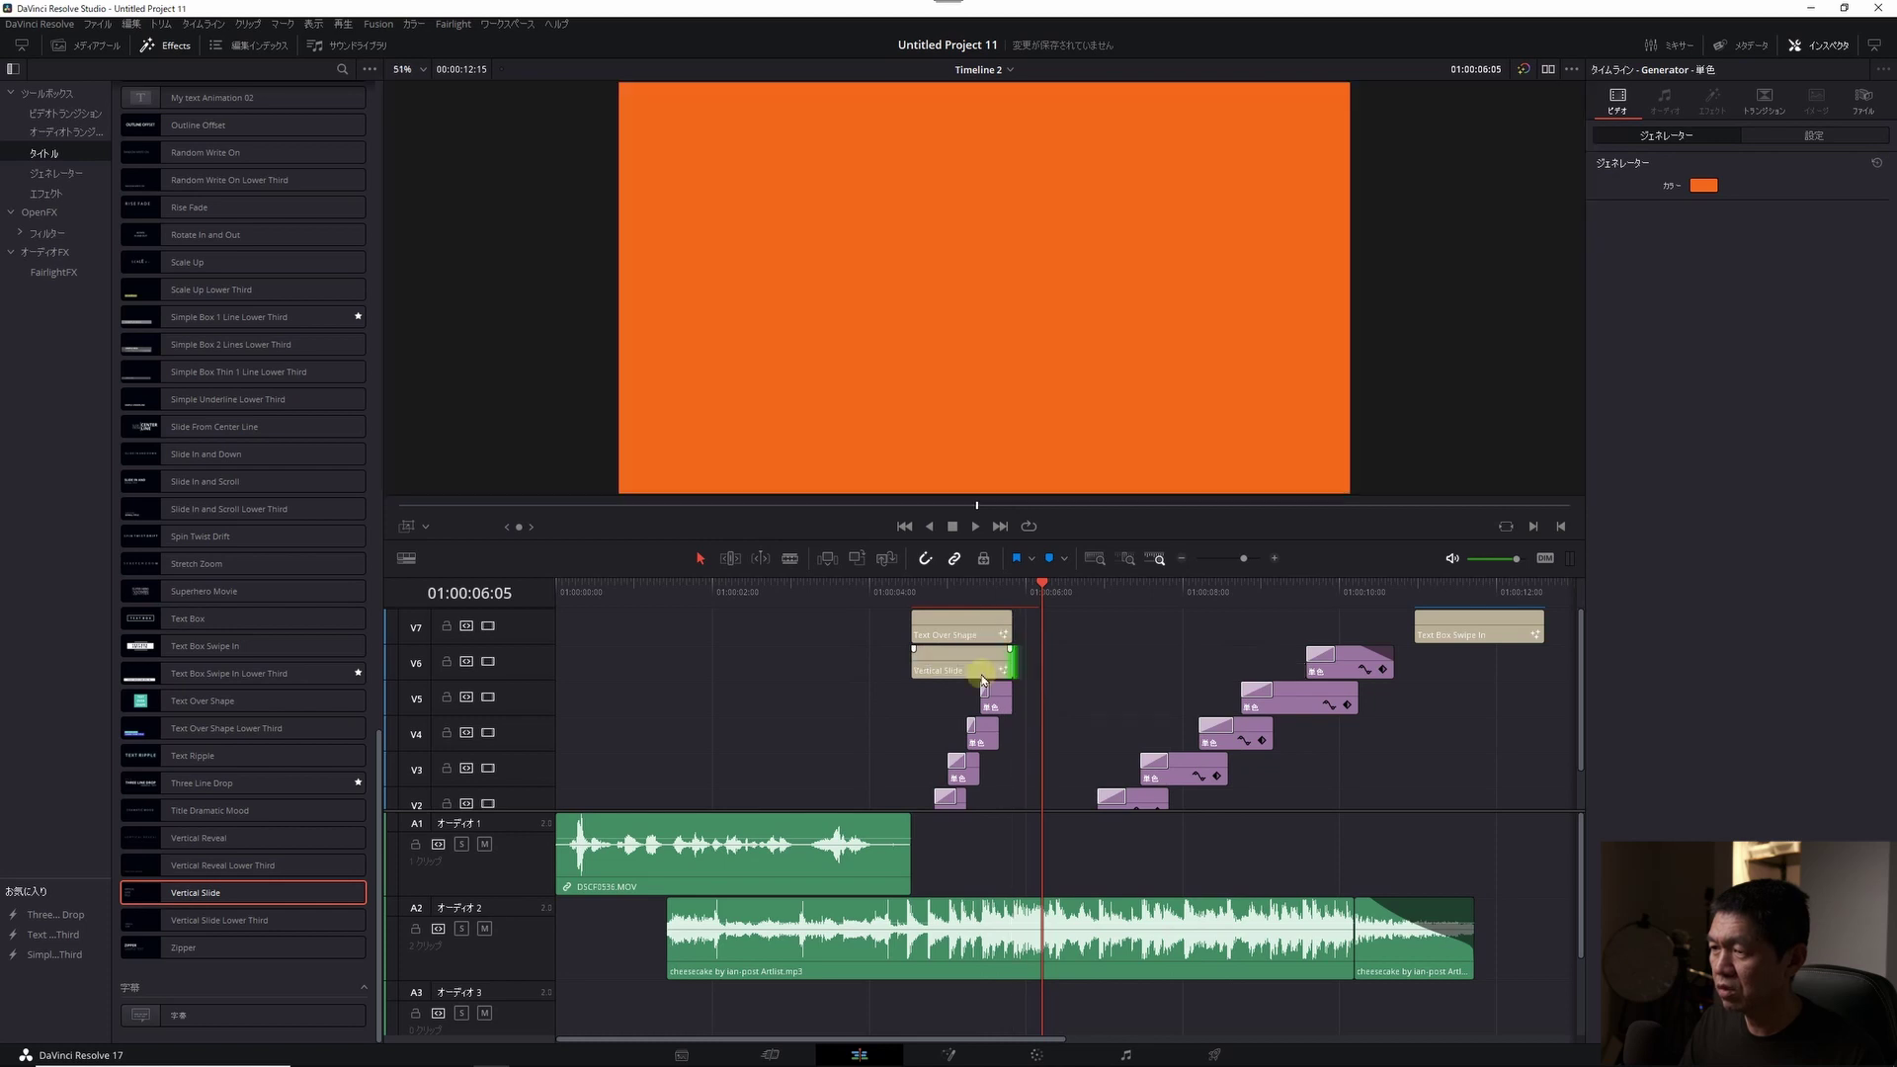
{"action": "left_click", "coordinate": [947, 593]}
{"action": "left_click_drag", "start_coordinate": [1721, 204], "coordinate": [1776, 214]}
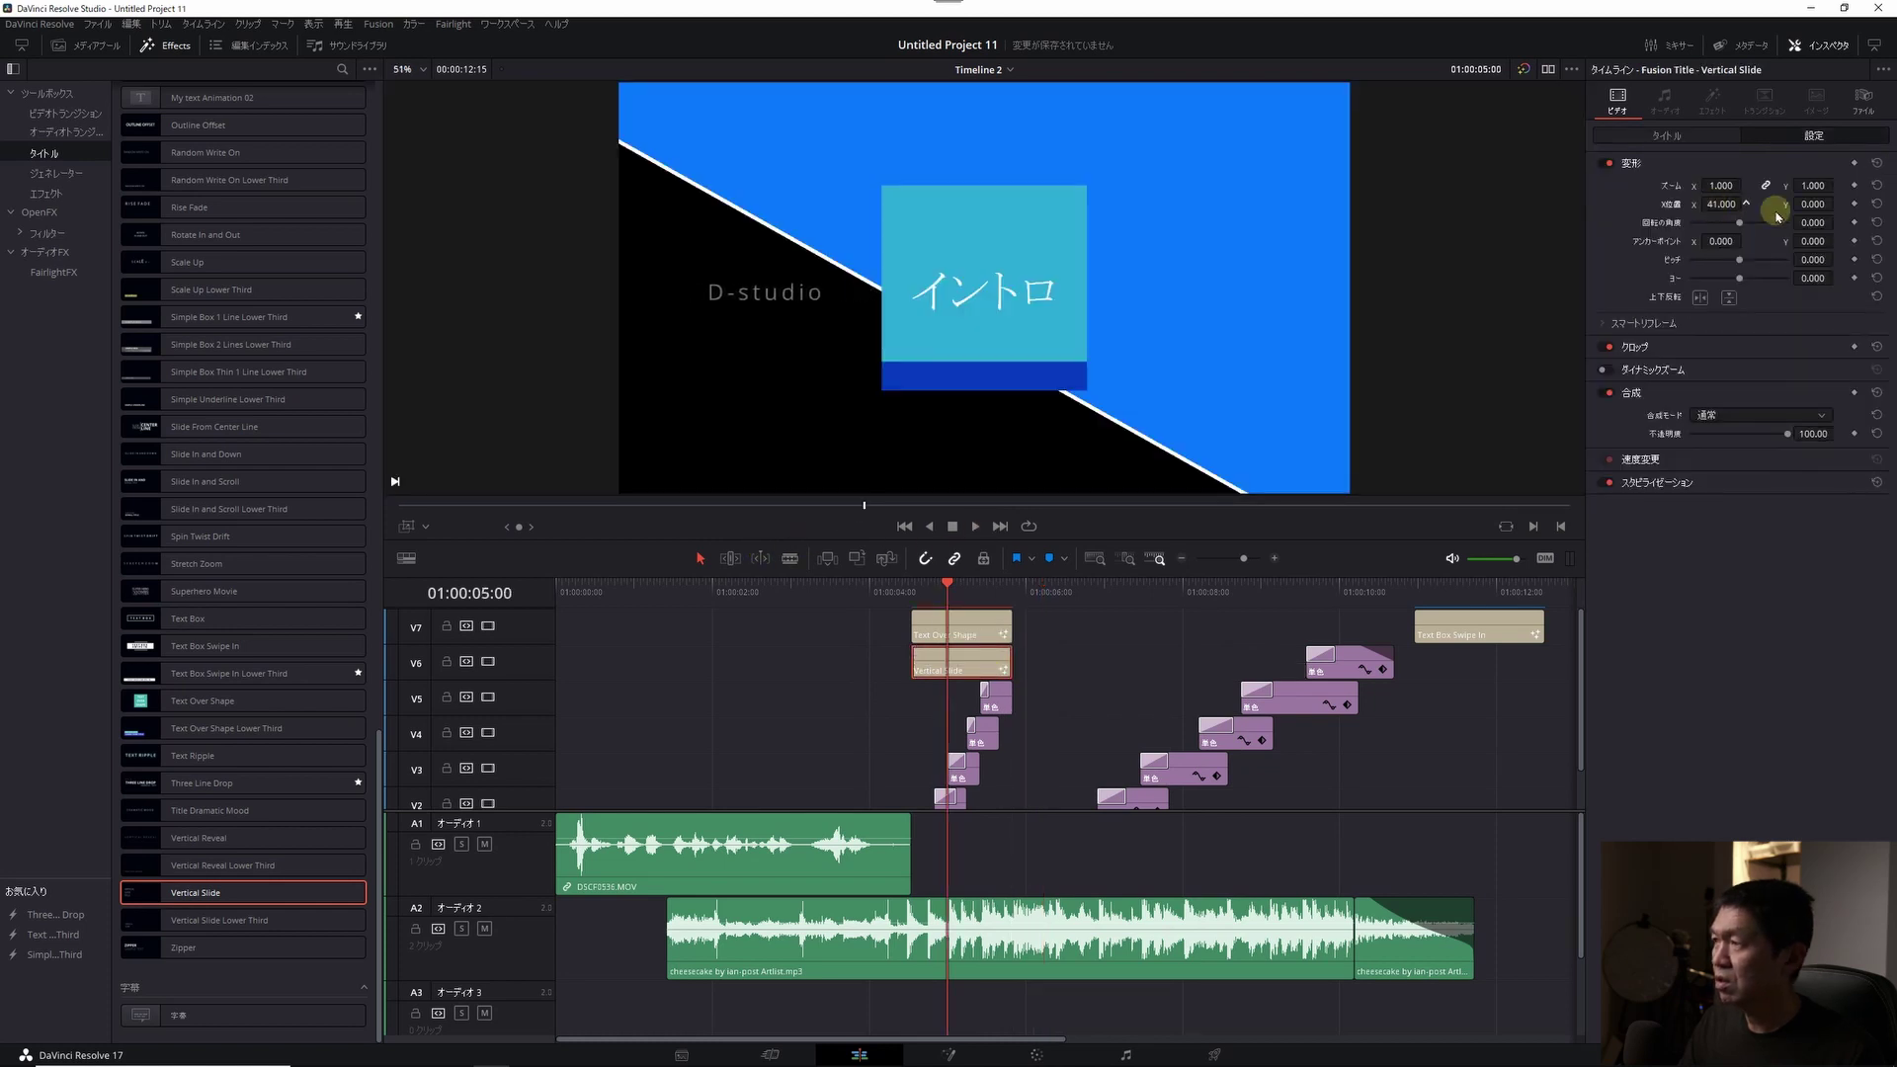
{"action": "key", "text": "ctrl+z"}
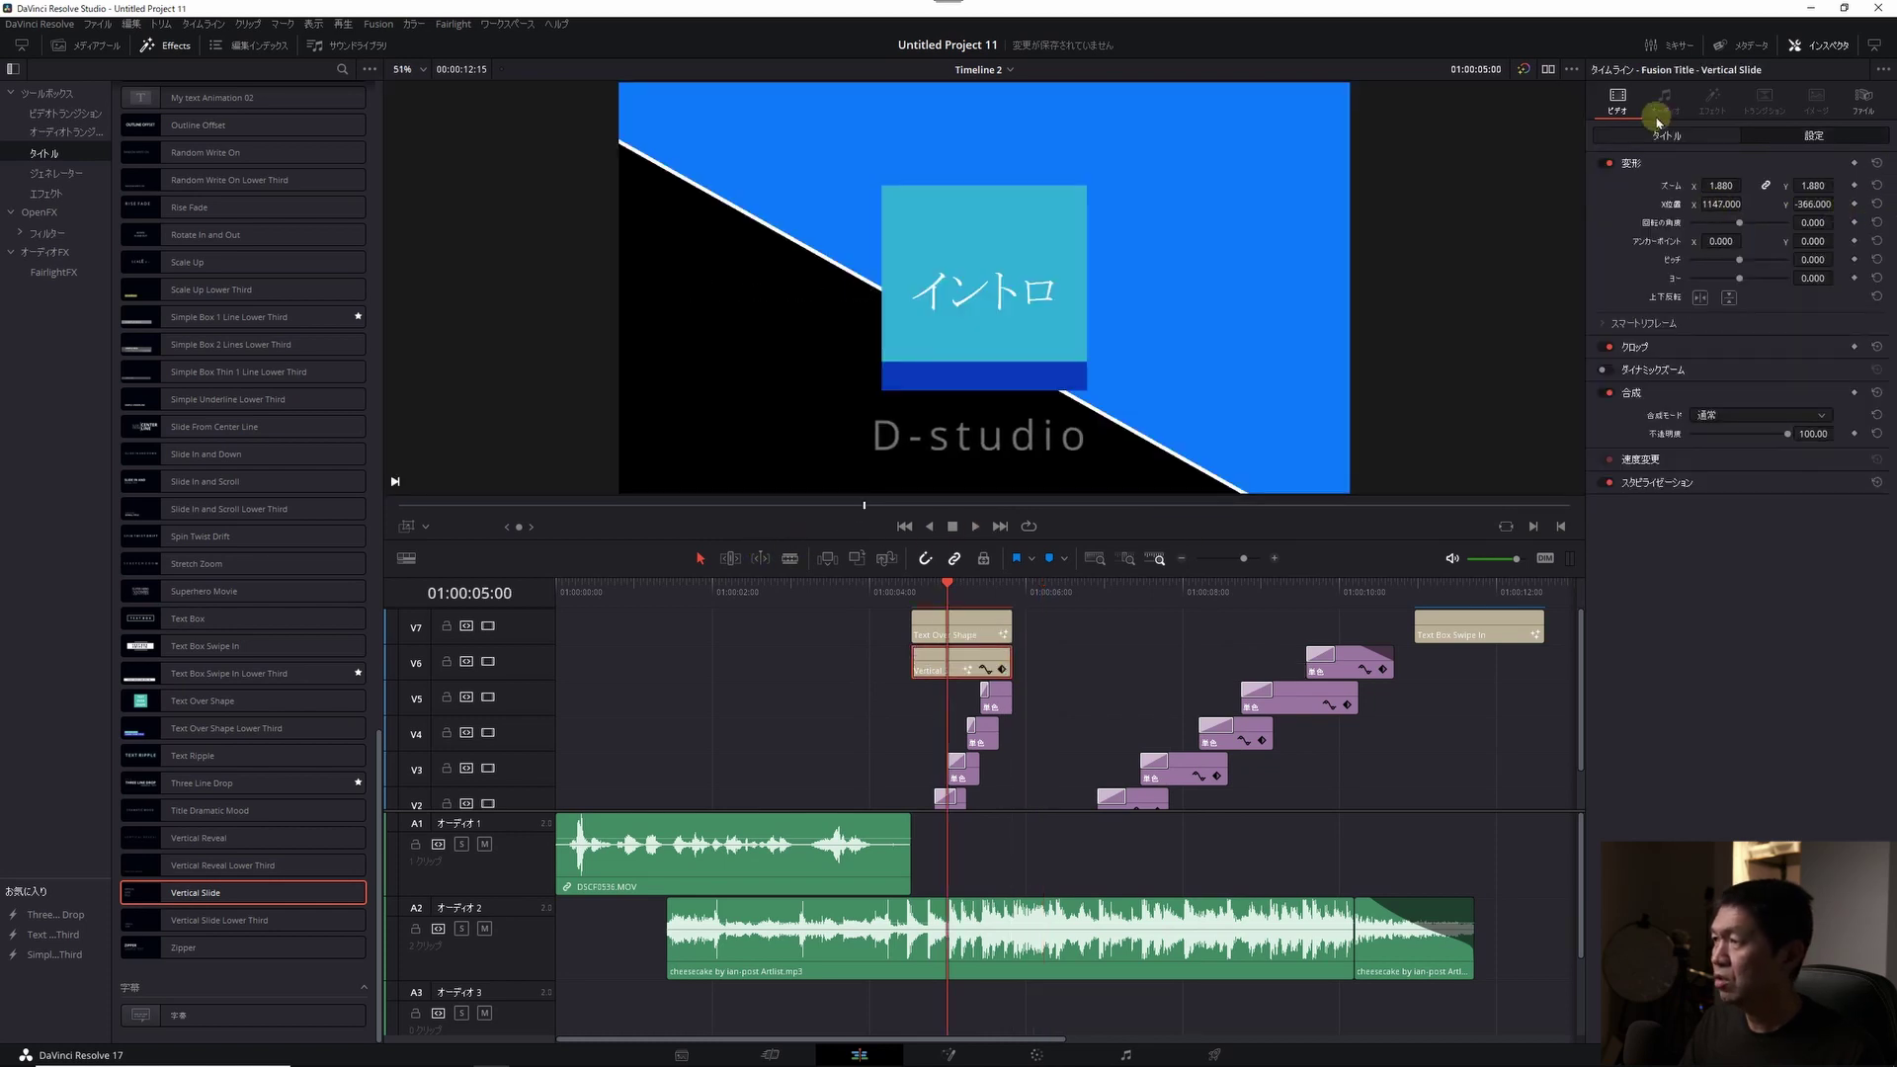
{"action": "left_click", "coordinate": [1658, 139]}
{"action": "left_click", "coordinate": [907, 585]}
- Replay the intro titles and move the Text Box Swipe In clip earlier on V7
{"action": "key", "text": "space"}
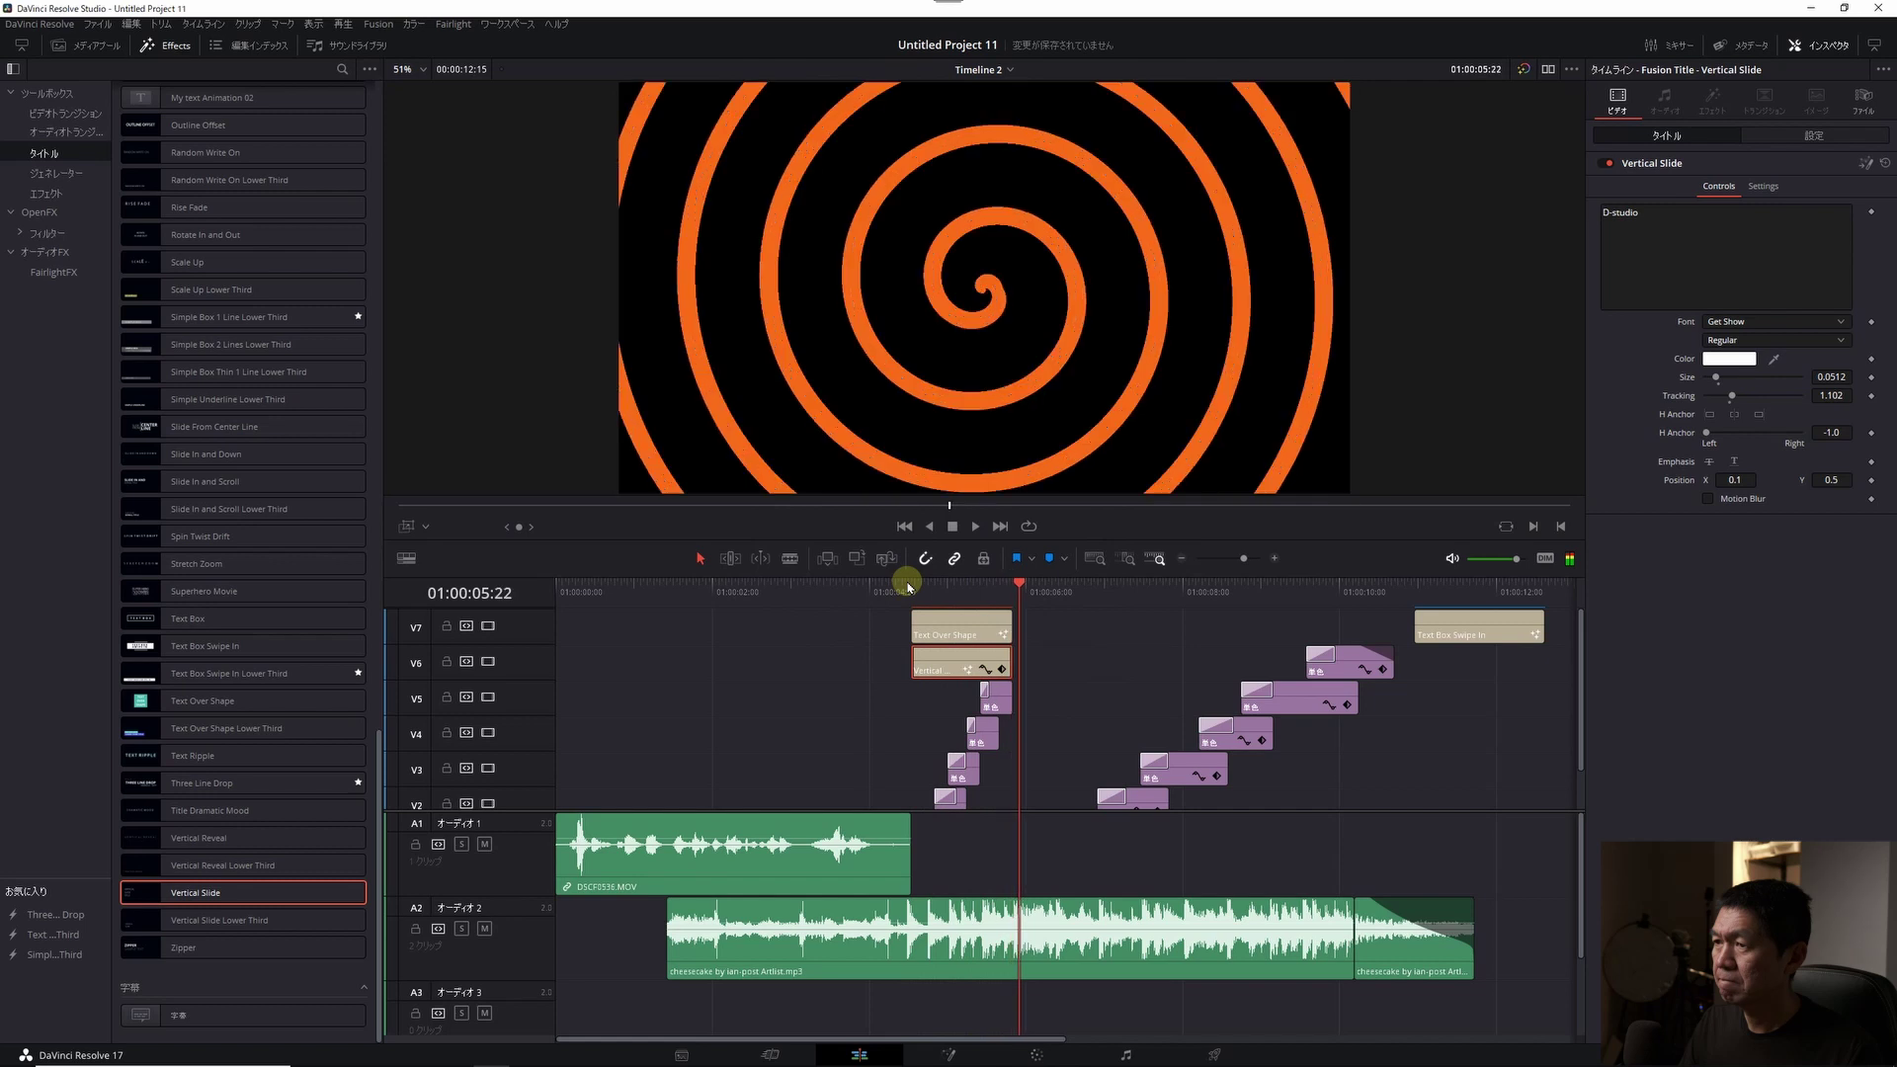
{"action": "left_click", "coordinate": [907, 585]}
{"action": "key", "text": "space"}
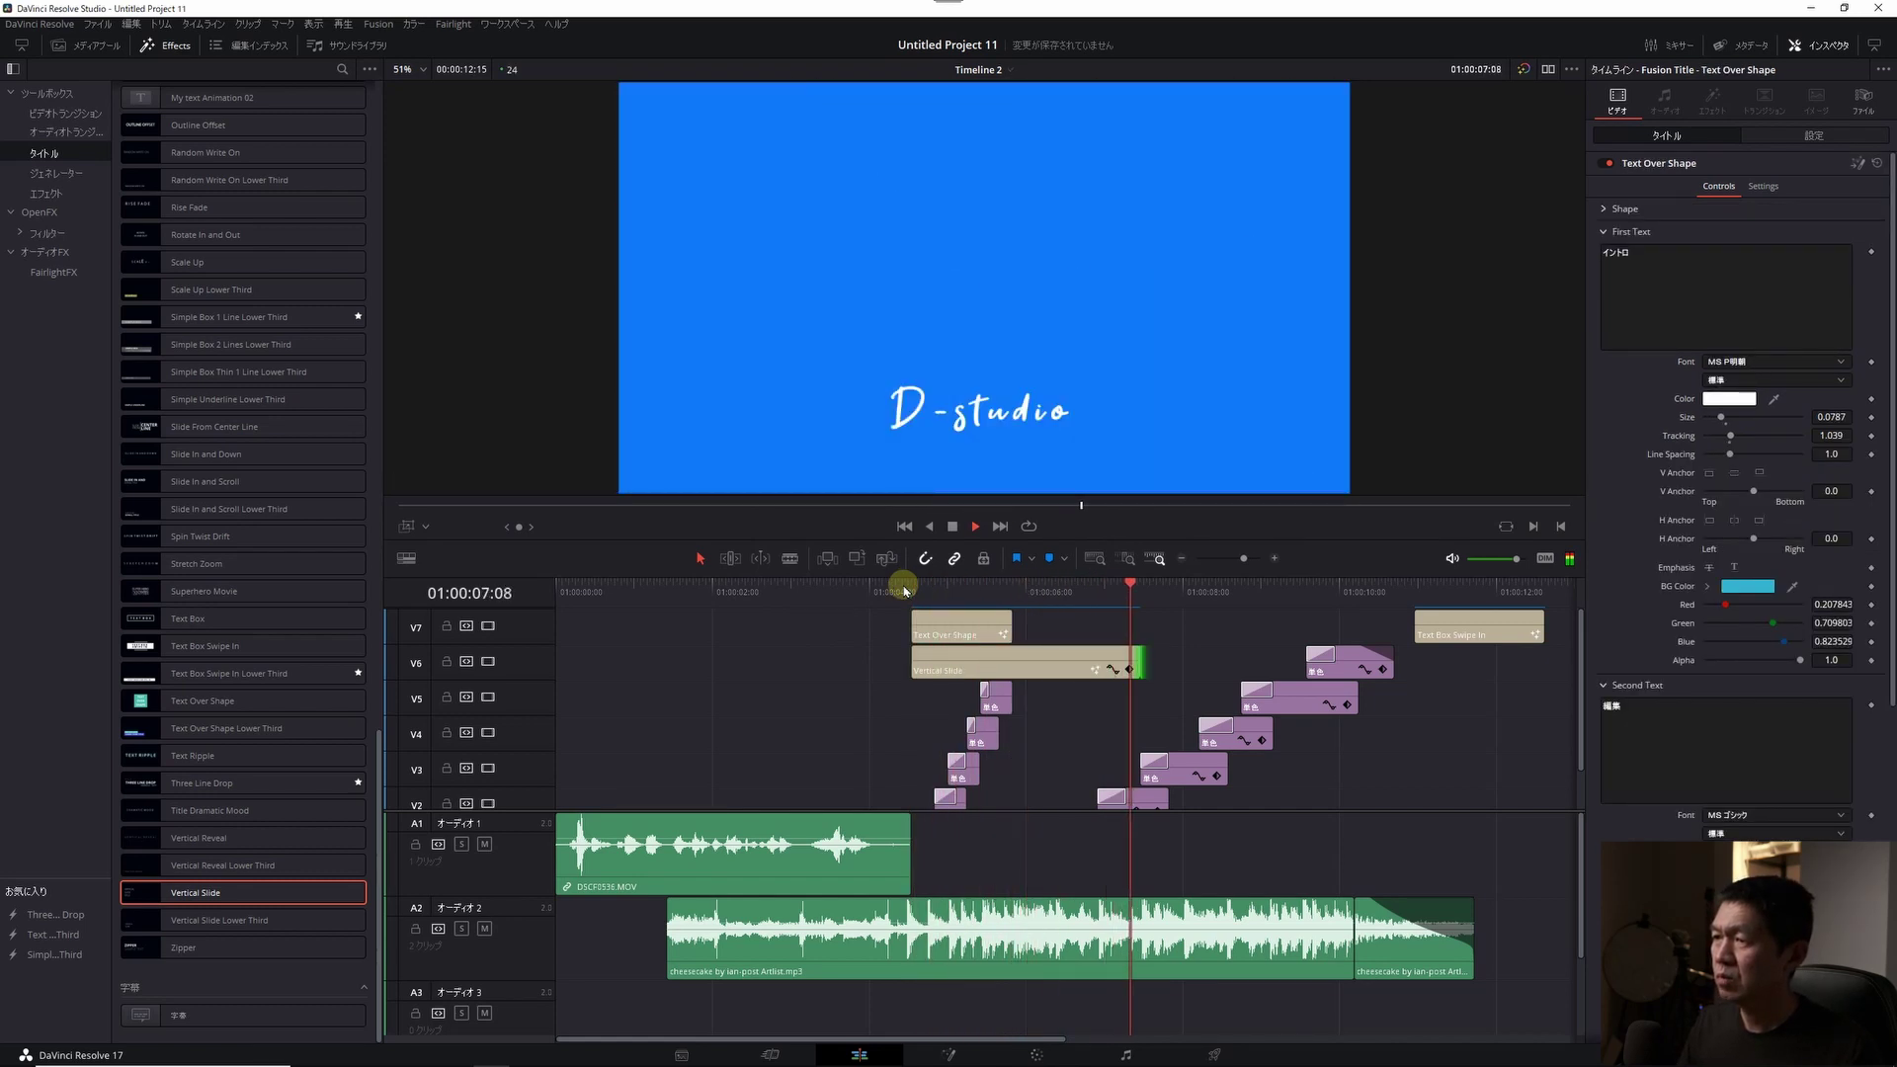
{"action": "key", "text": "space"}
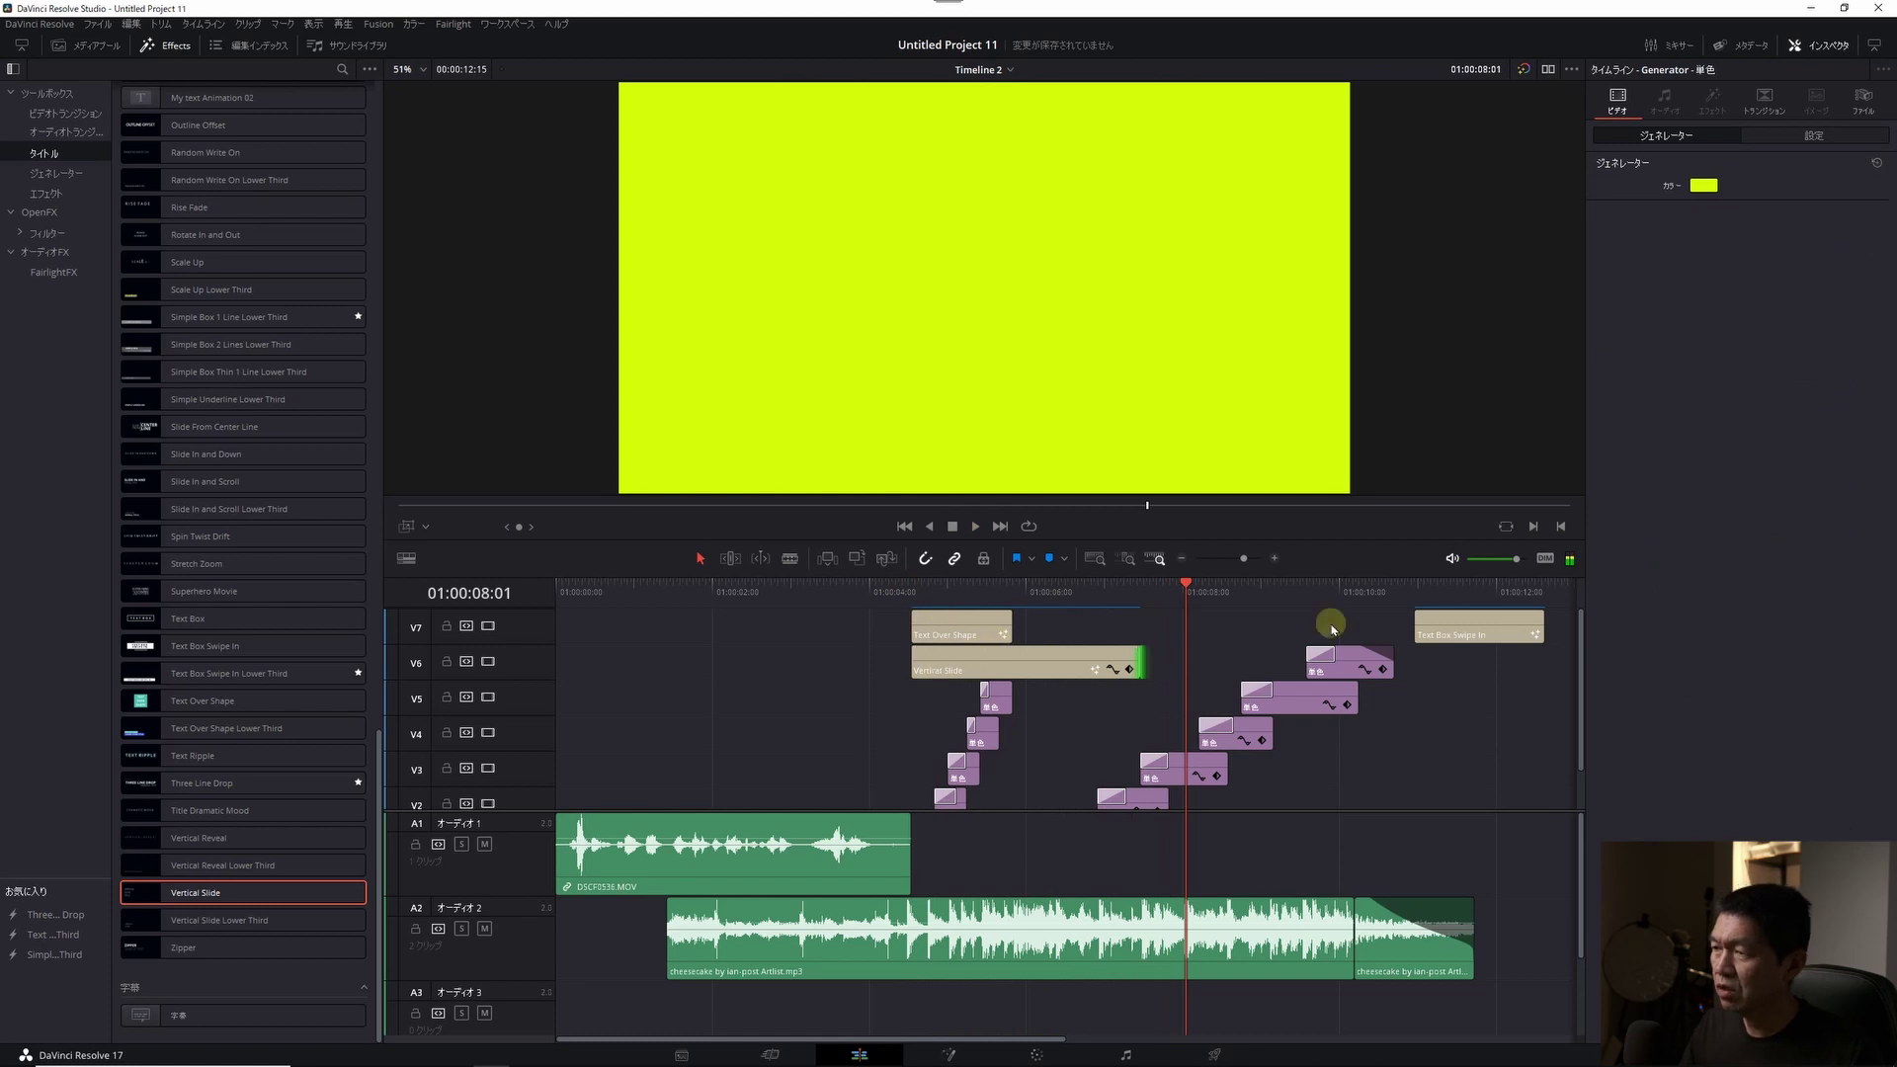
{"action": "left_click_drag", "start_coordinate": [1366, 634], "coordinate": [1218, 629]}
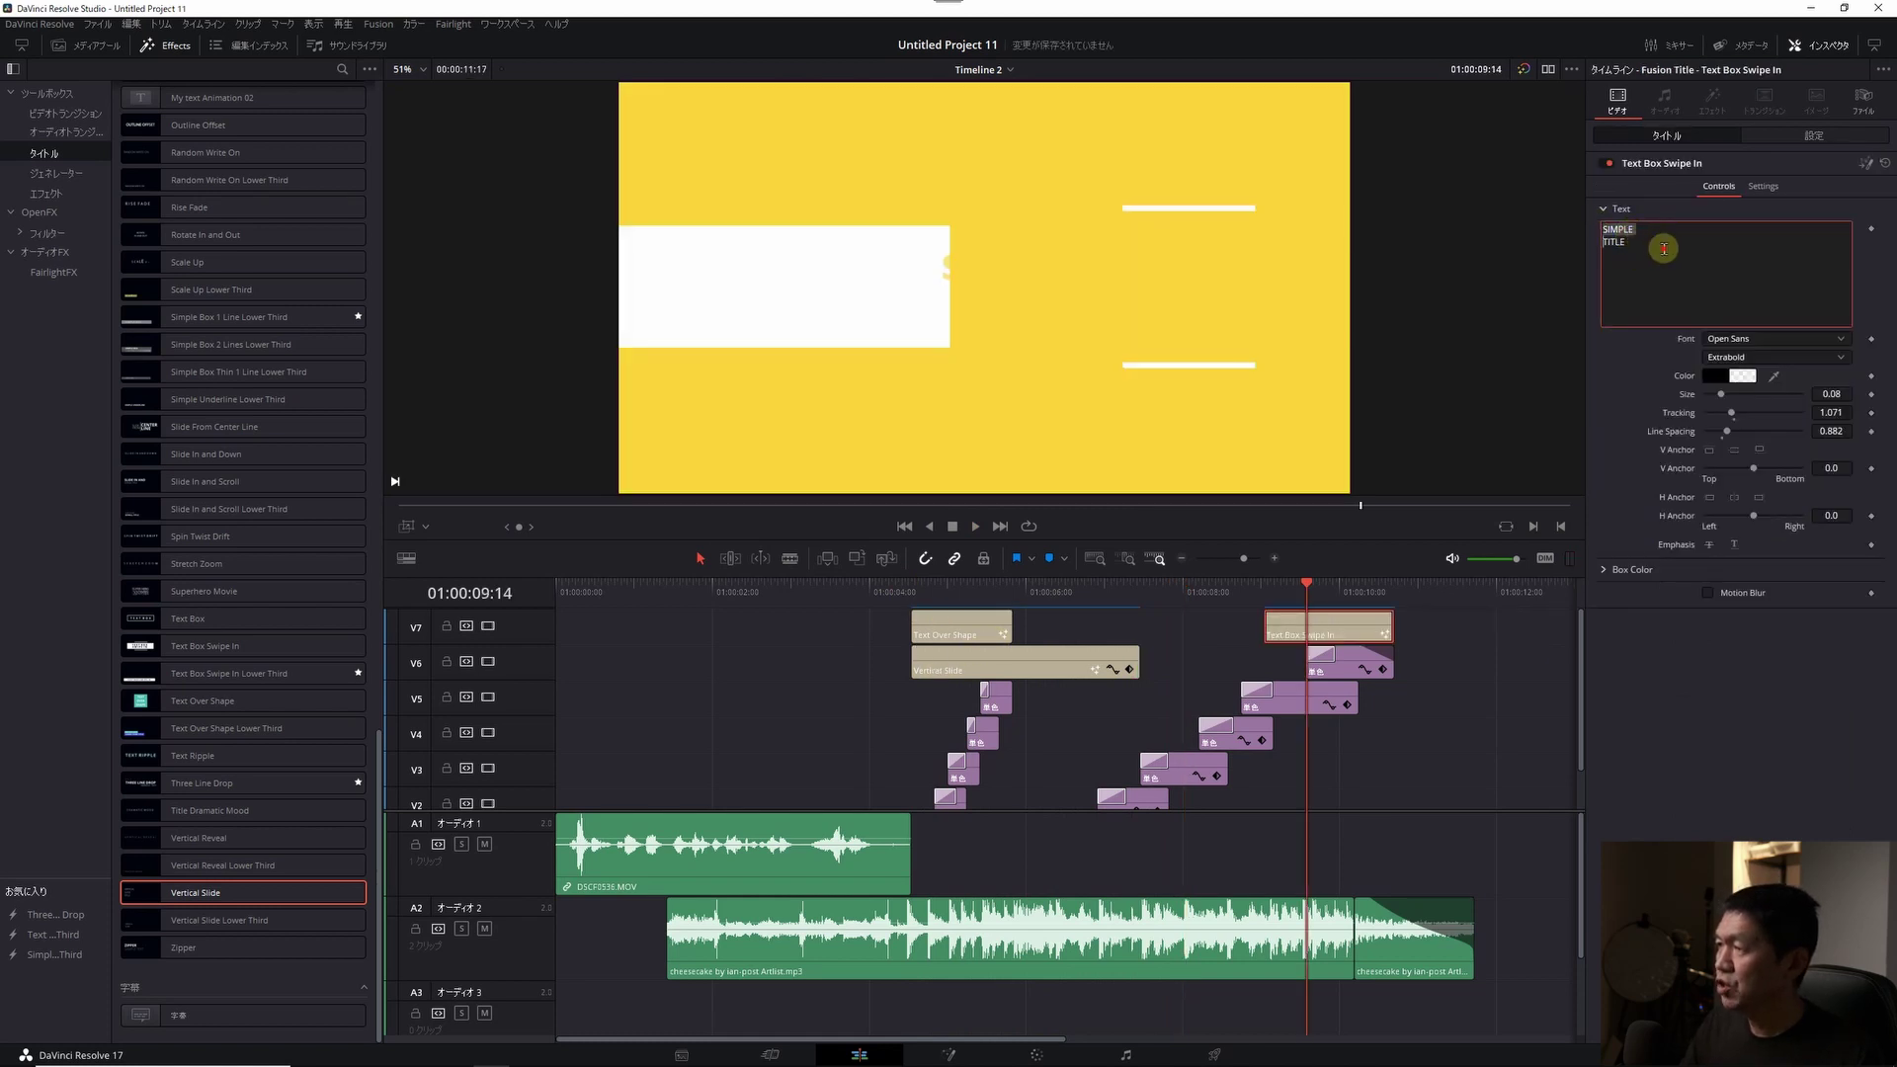
- Change the Text Box Swipe In title text to 'Davinciの館' and play its animation
{"action": "key", "text": "ctrl+a"}
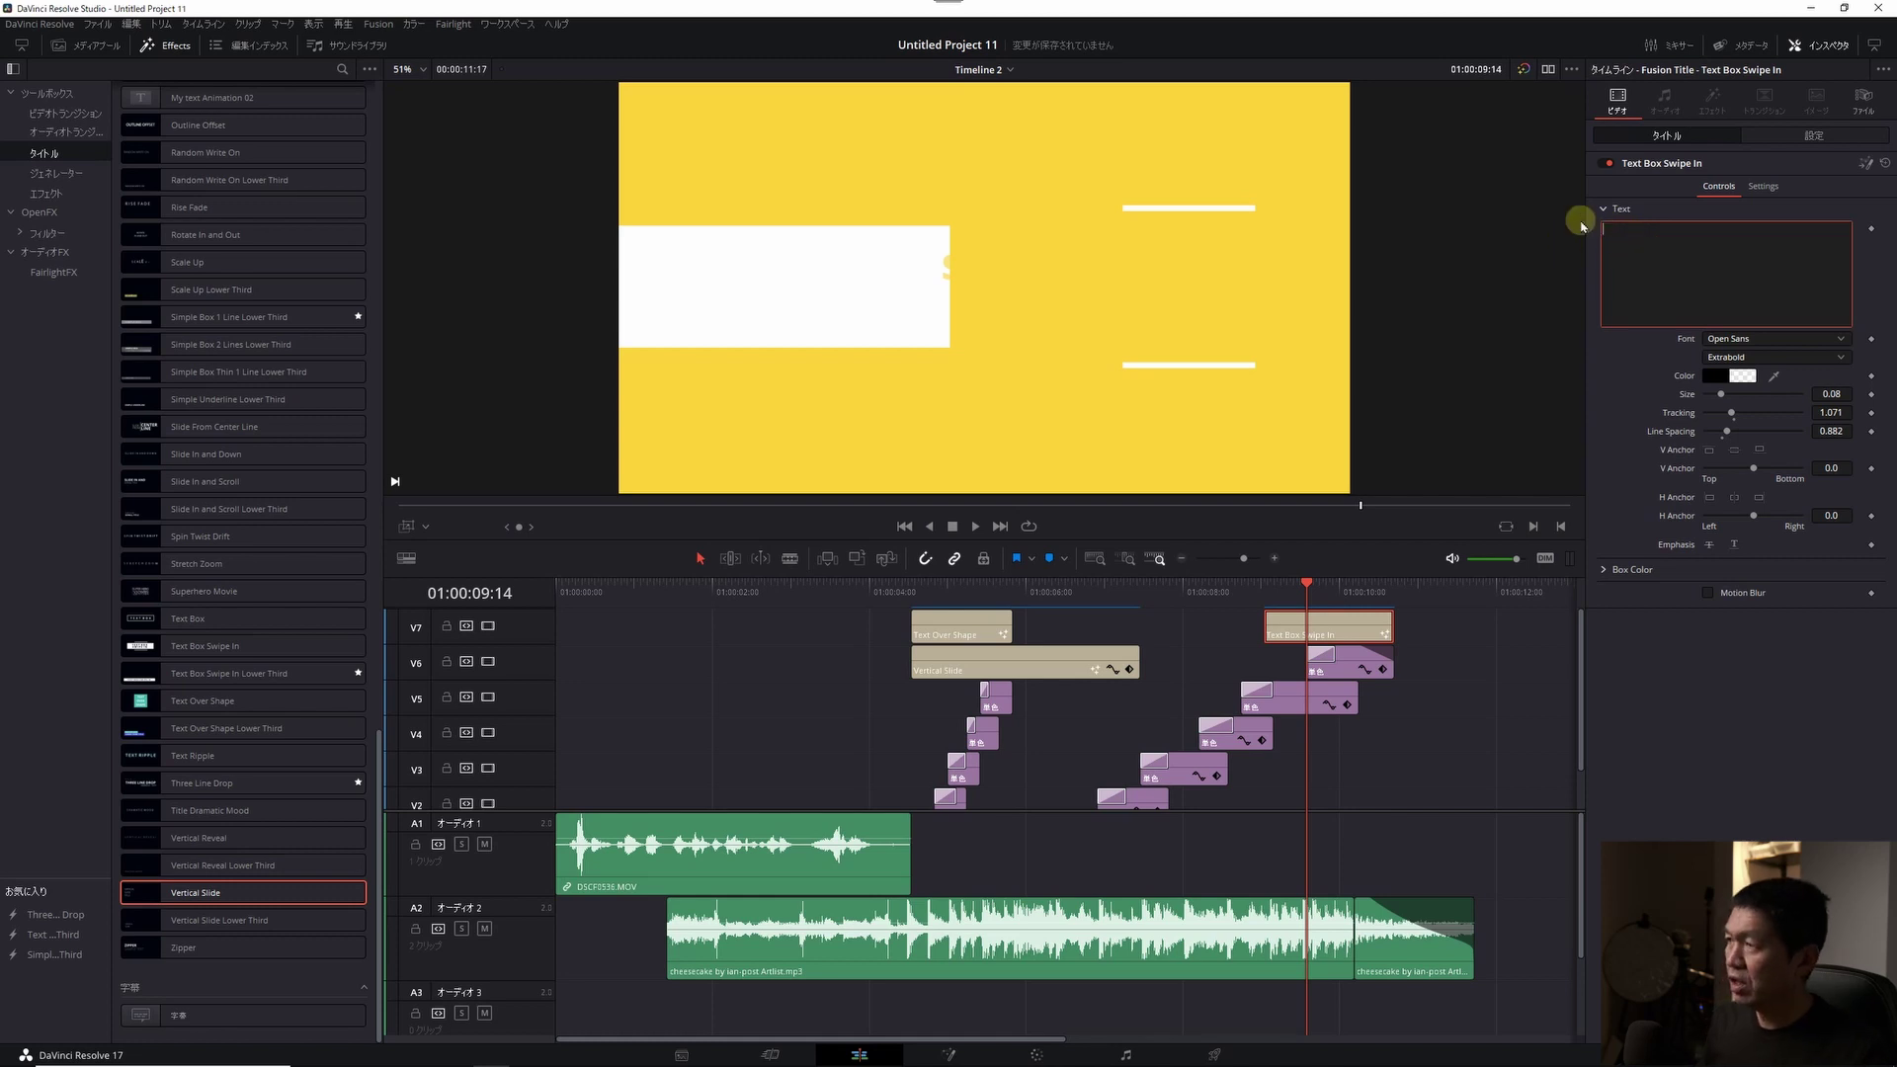
{"action": "type", "text": "pavinci"}
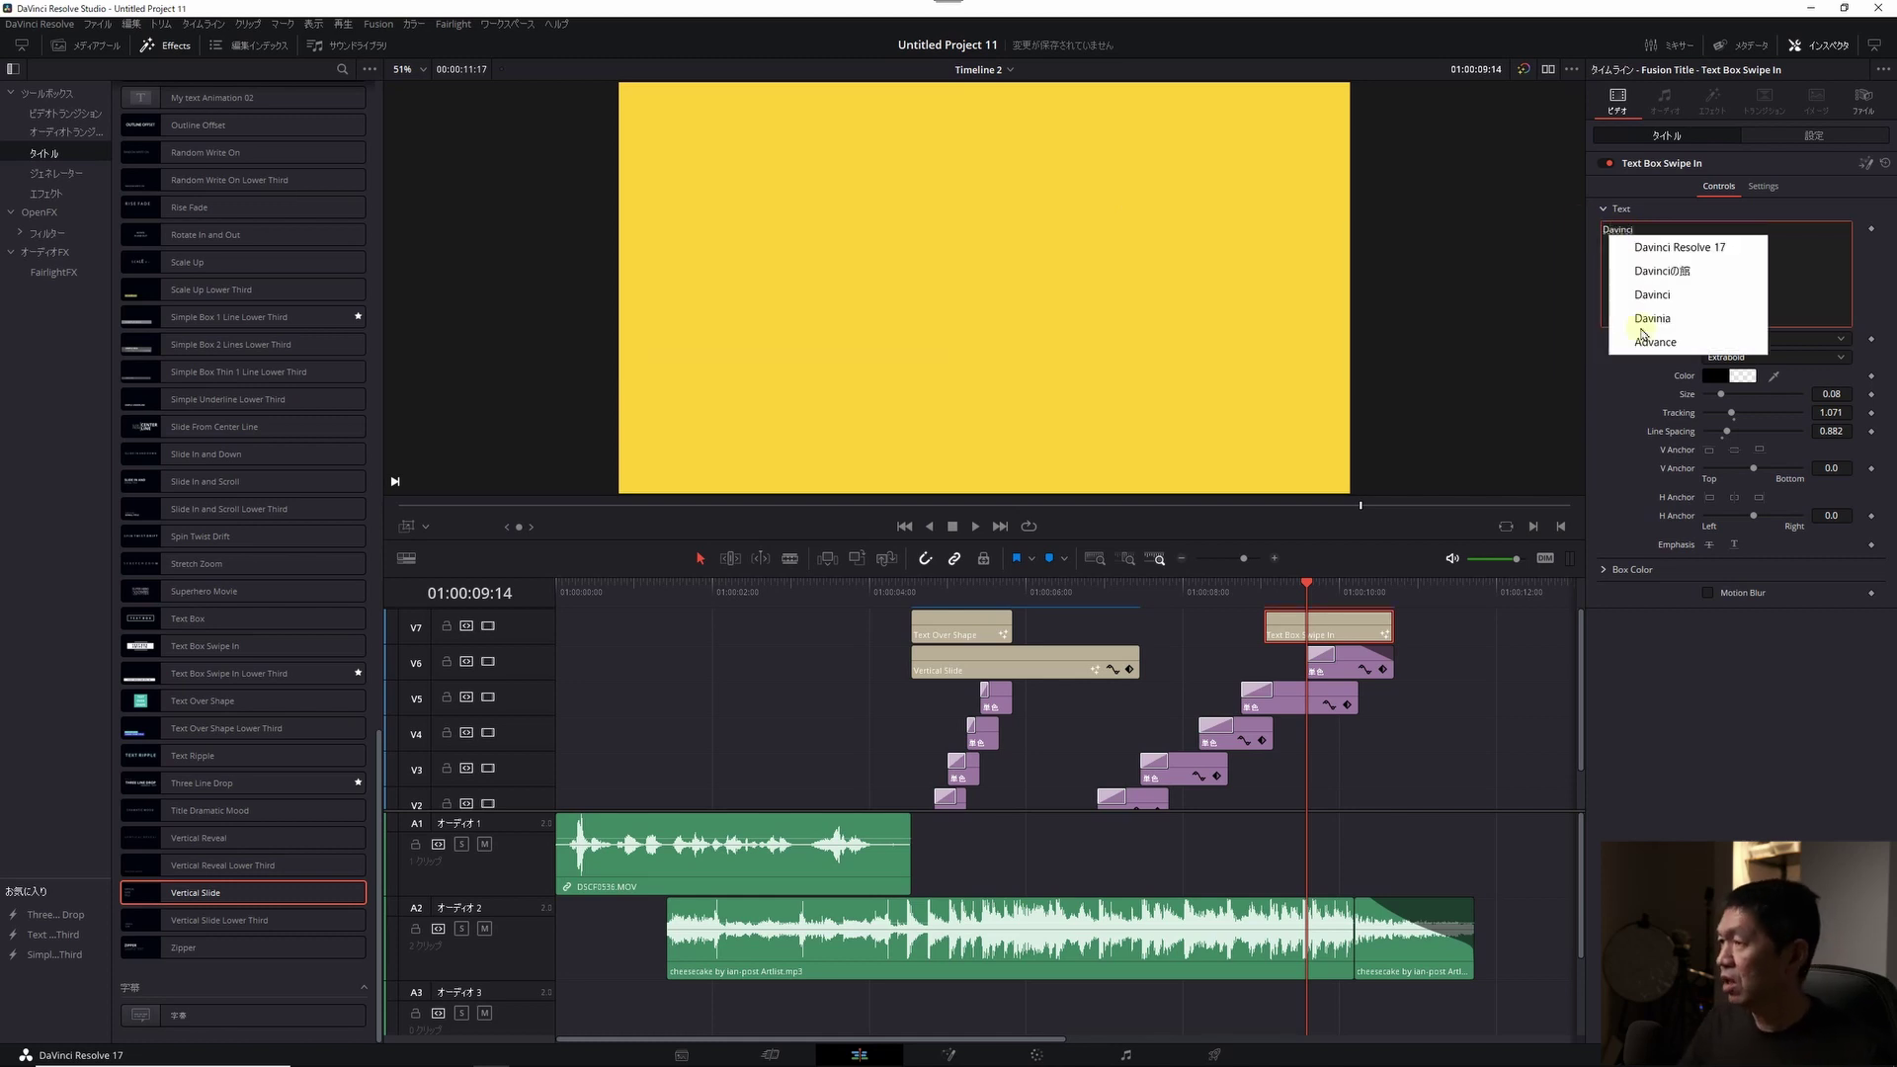
{"action": "left_click", "coordinate": [1663, 271]}
{"action": "left_click", "coordinate": [1200, 592]}
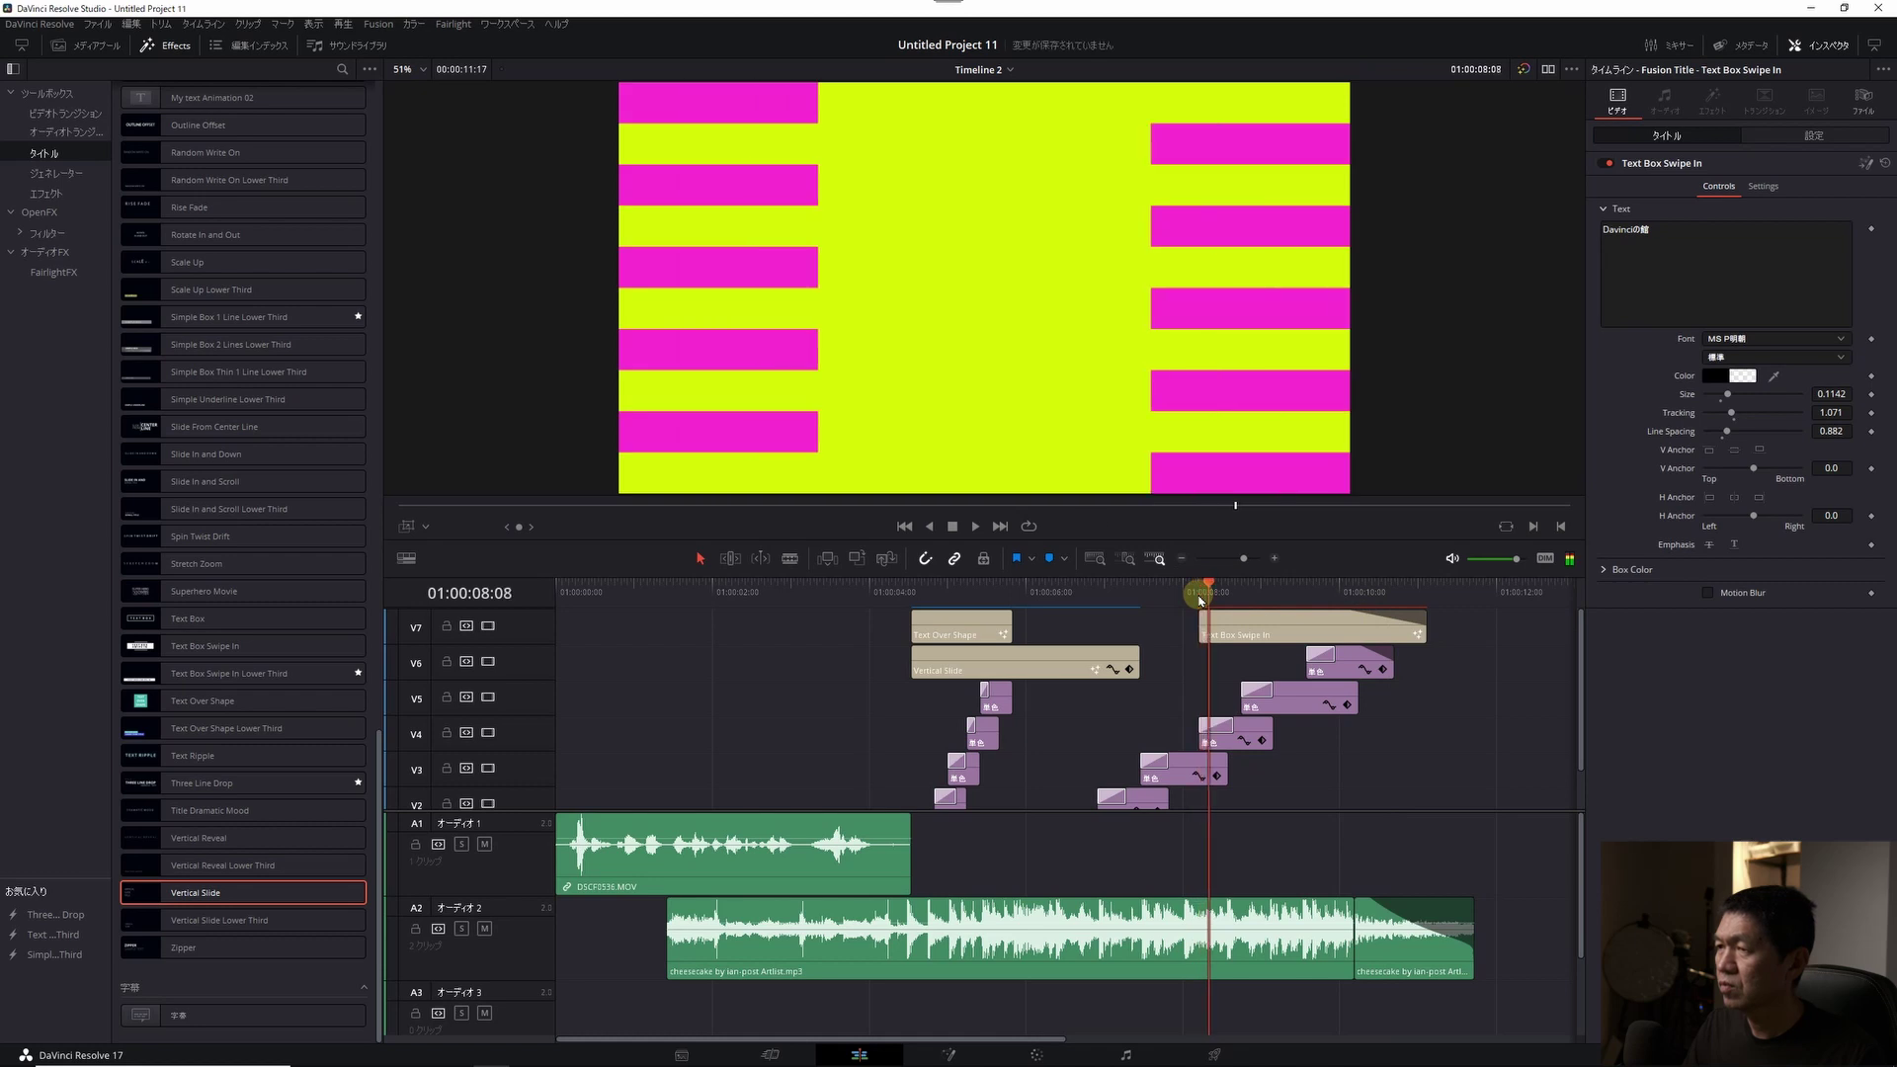
{"action": "key", "text": "space"}
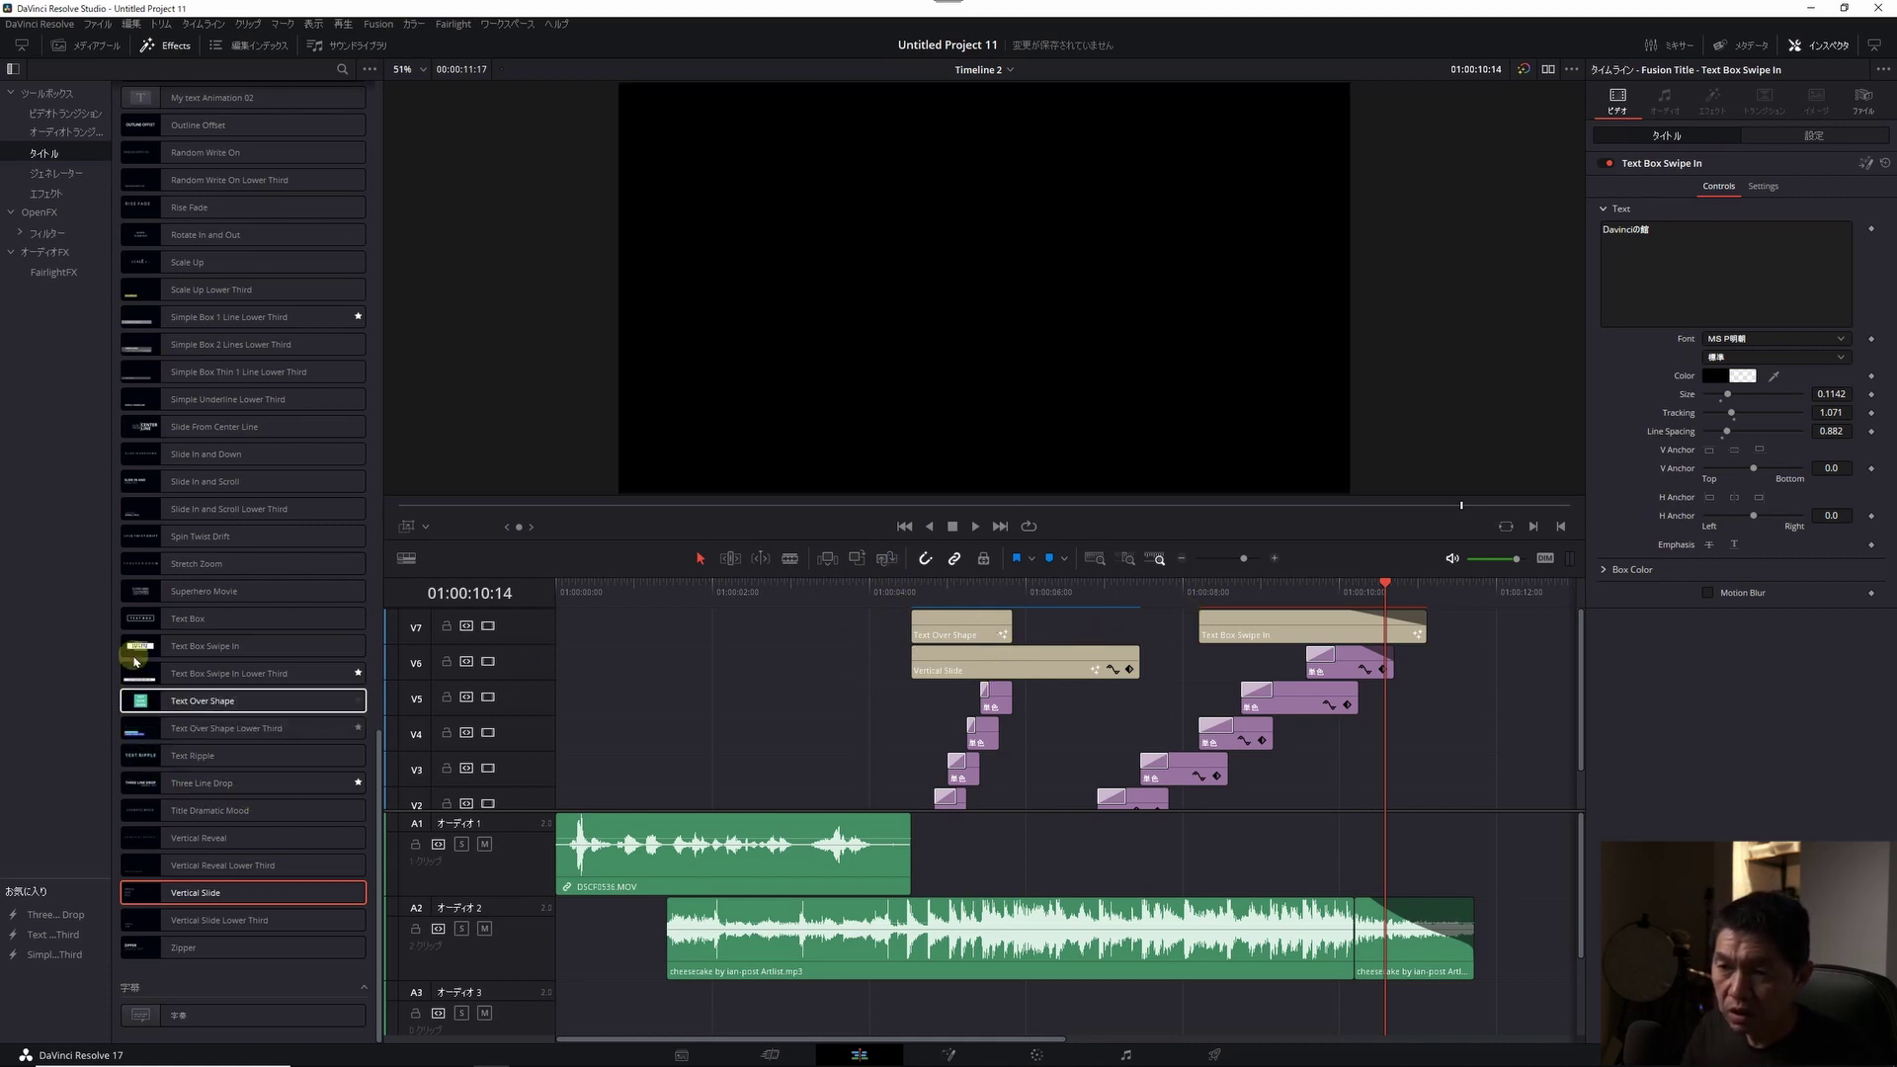
- Add a Text Box title on V7 just before Text Box Swipe In, reading '動画編集'
{"action": "mouse_move", "coordinate": [148, 619]}
{"action": "left_mouse_down"}
{"action": "mouse_move", "coordinate": [571, 657]}
{"action": "mouse_move", "coordinate": [1092, 632]}
{"action": "left_mouse_up"}
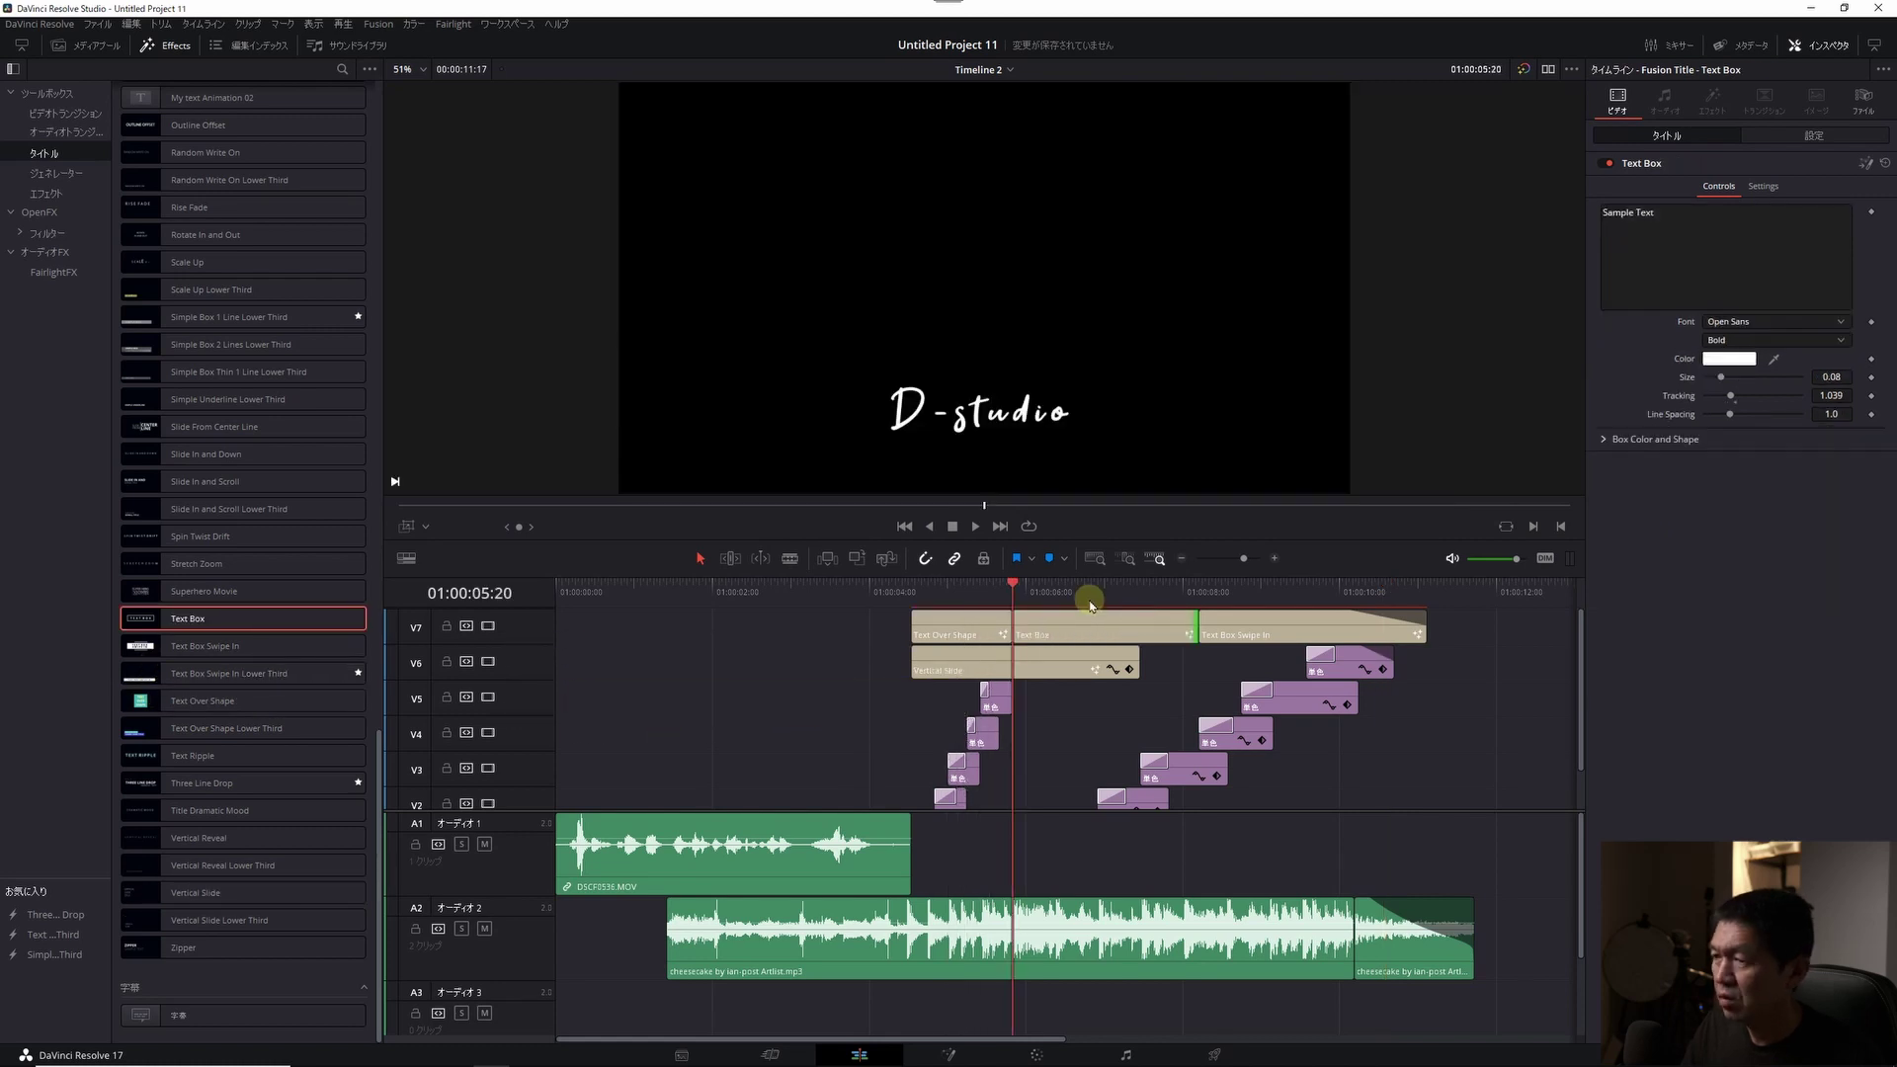
{"action": "left_click", "coordinate": [1094, 598]}
{"action": "left_click", "coordinate": [1094, 621]}
{"action": "left_click", "coordinate": [1683, 230]}
{"action": "key", "text": "ctrl+a"}
{"action": "type", "text": "動画編集"}
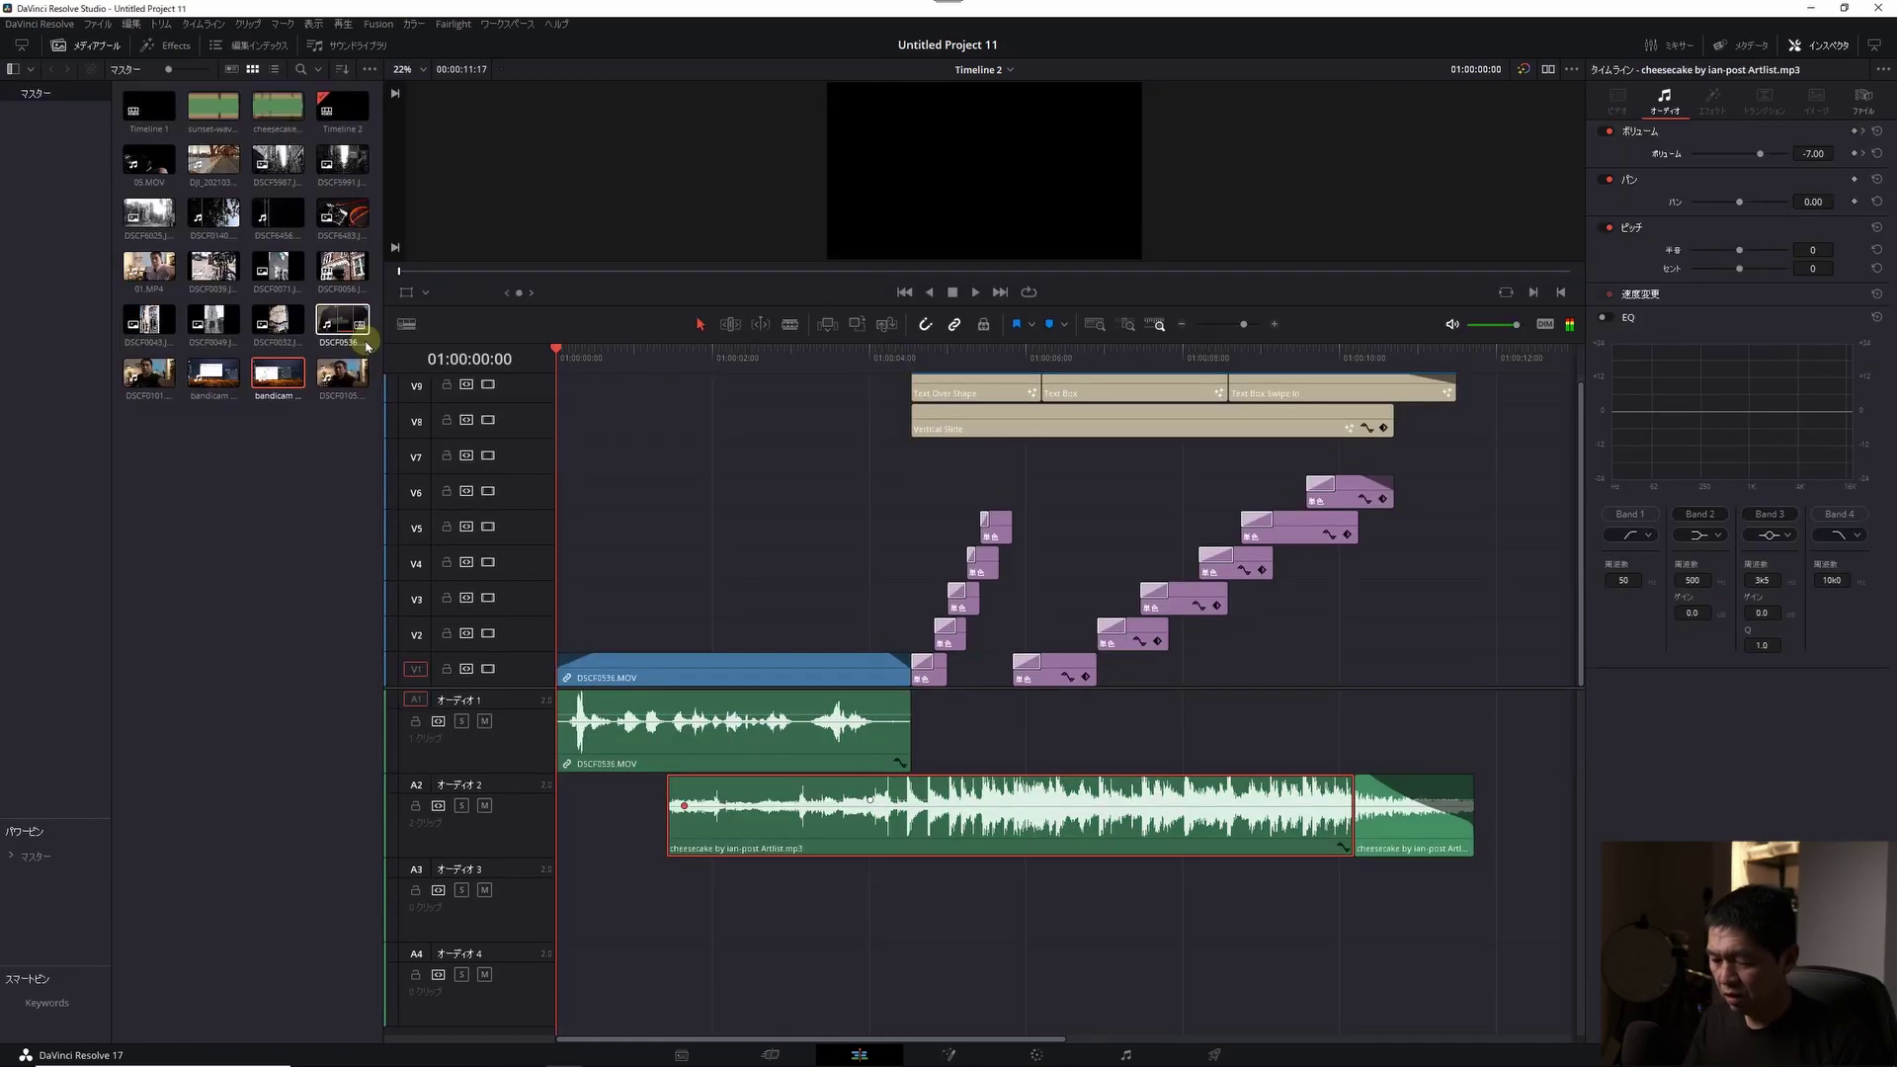
- Toggle full-screen timeline playback and start playing
{"action": "key", "text": "ctrl+f"}
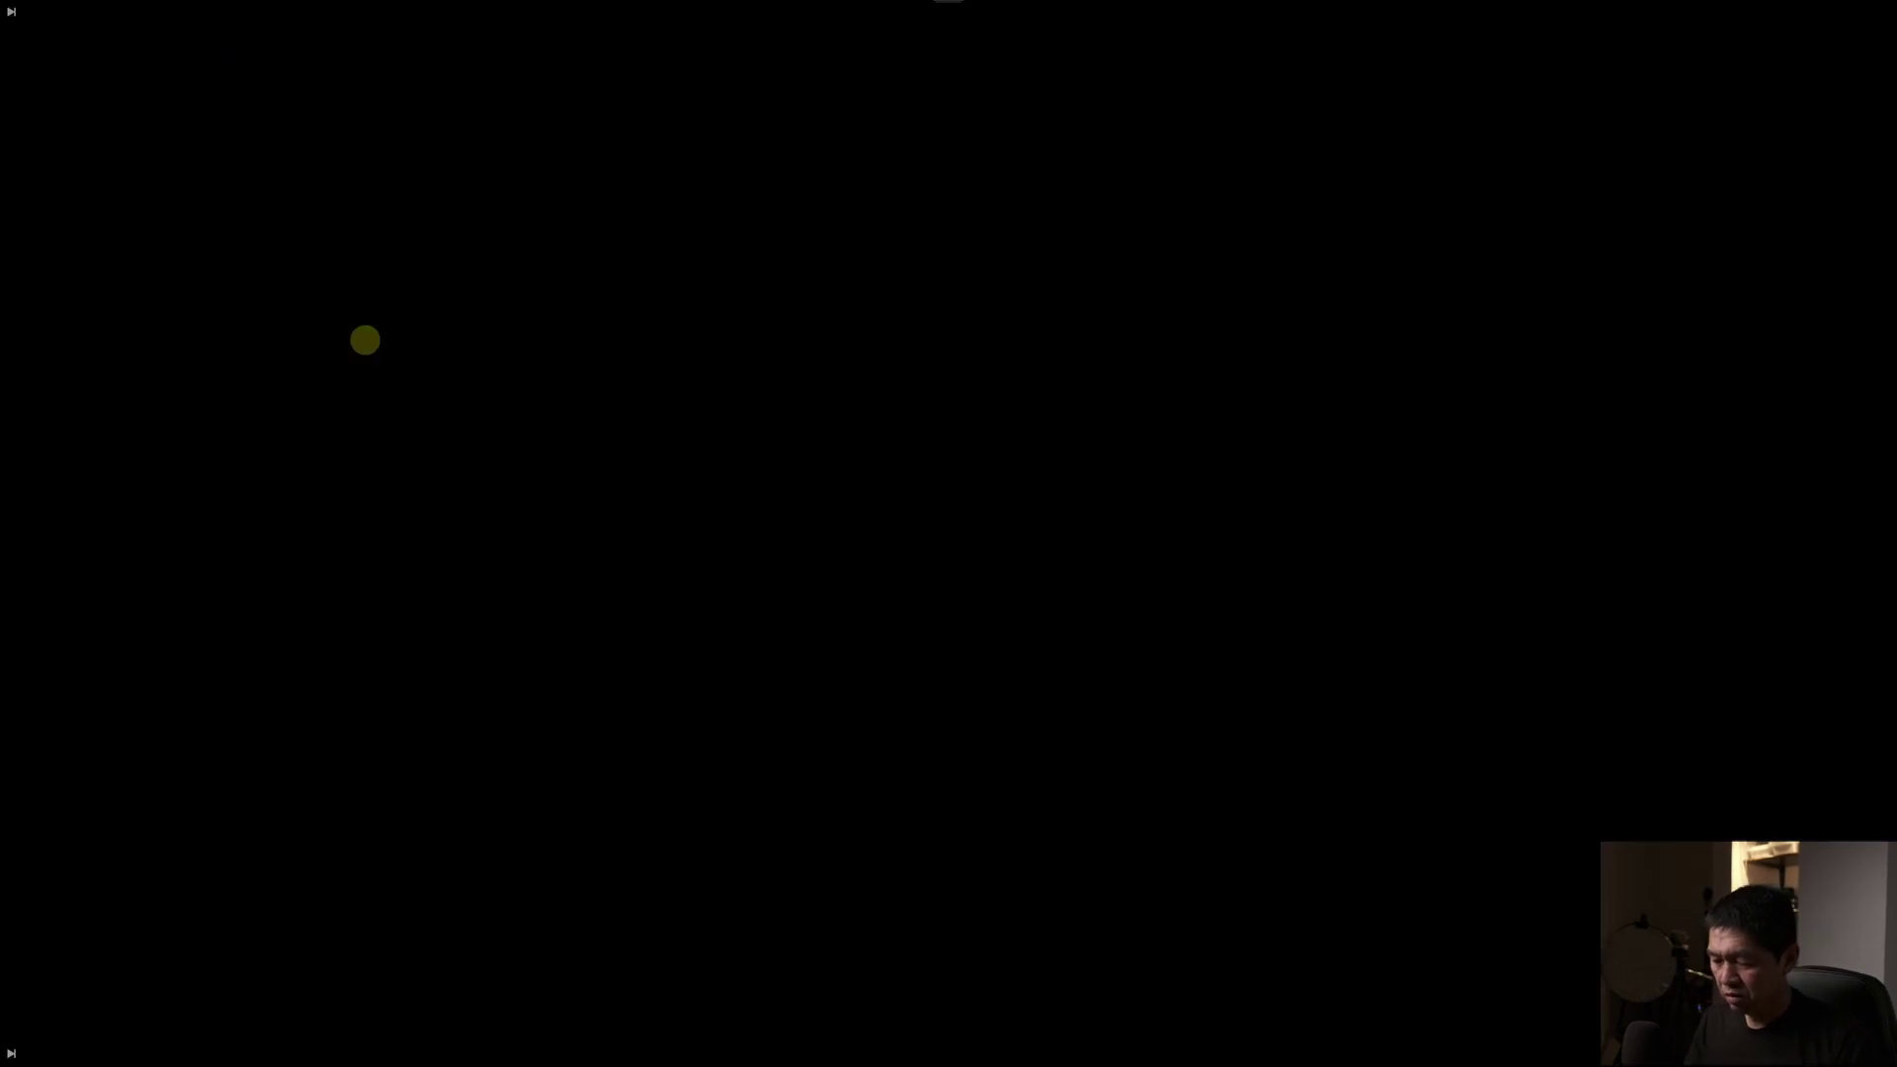
{"action": "key", "text": "space"}
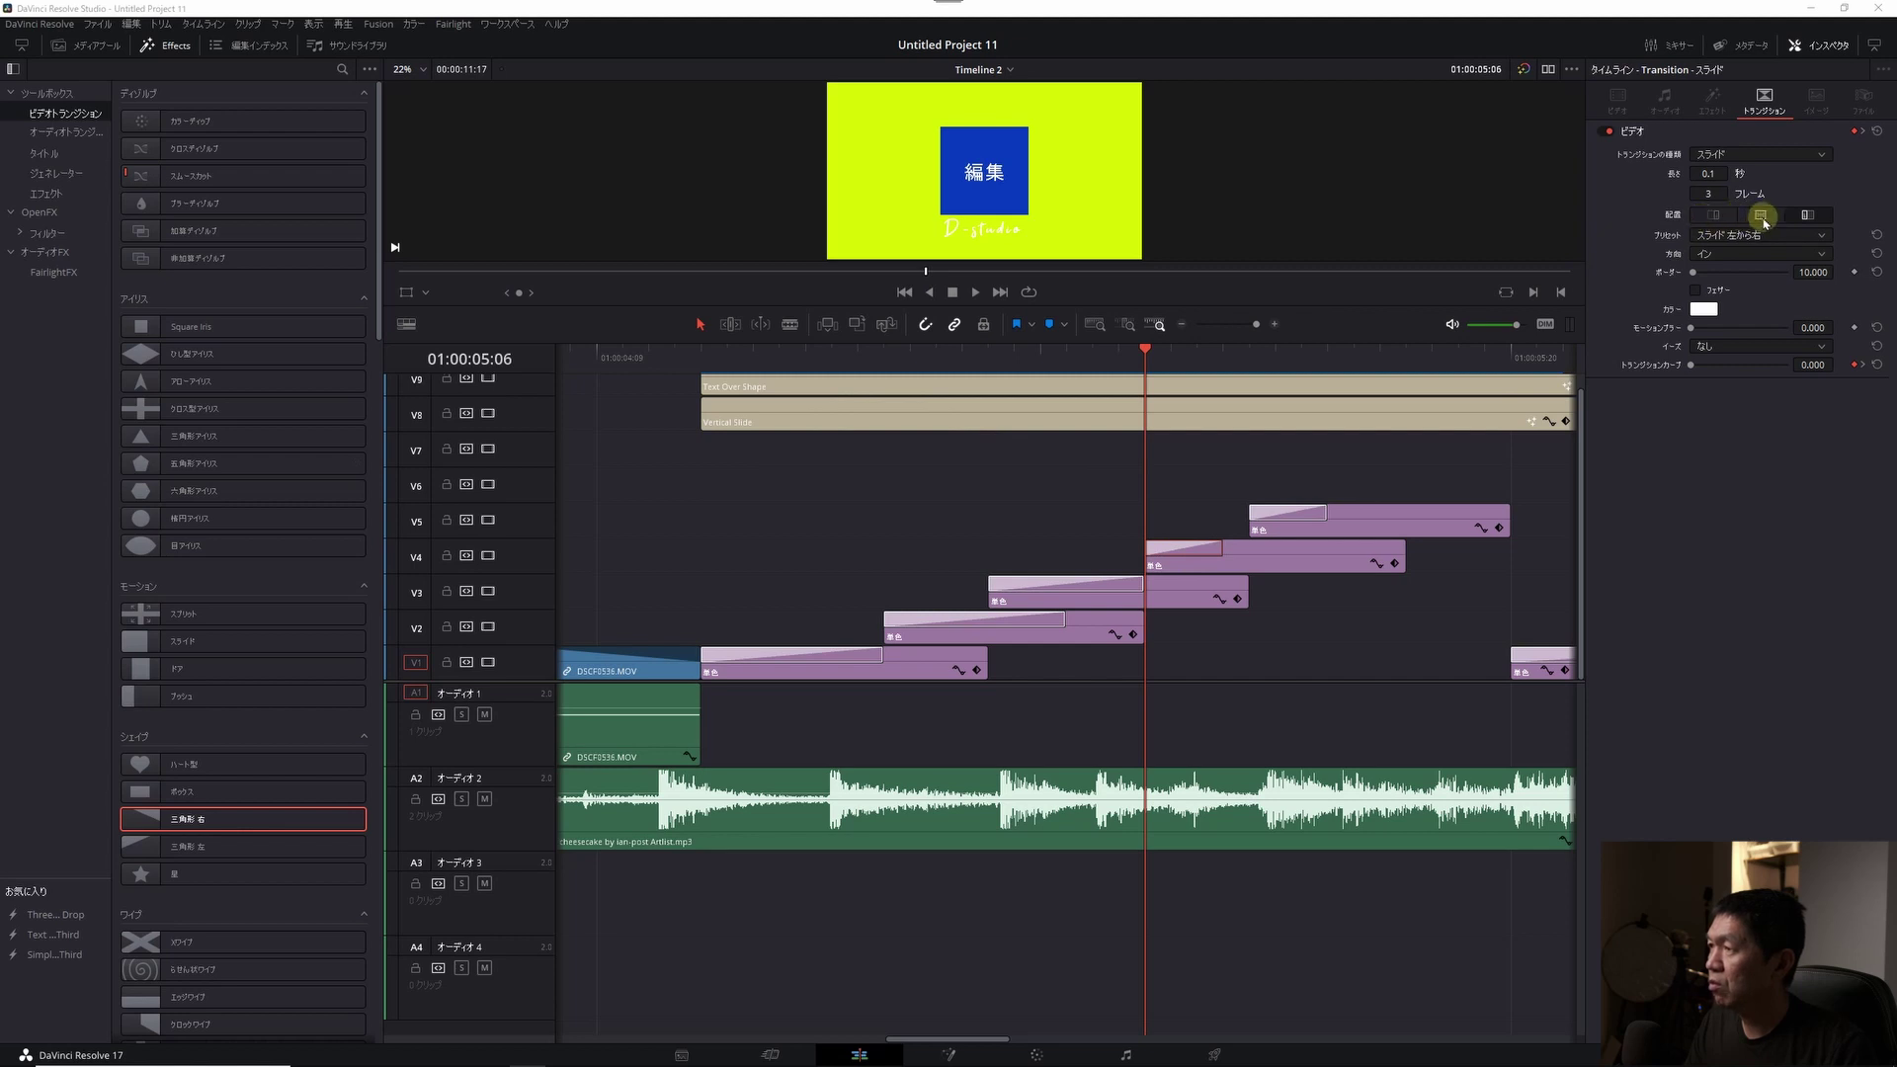
- Set the Slide transition's alignment to Center on Edit and check it at 05:04
{"action": "left_click", "coordinate": [1762, 216]}
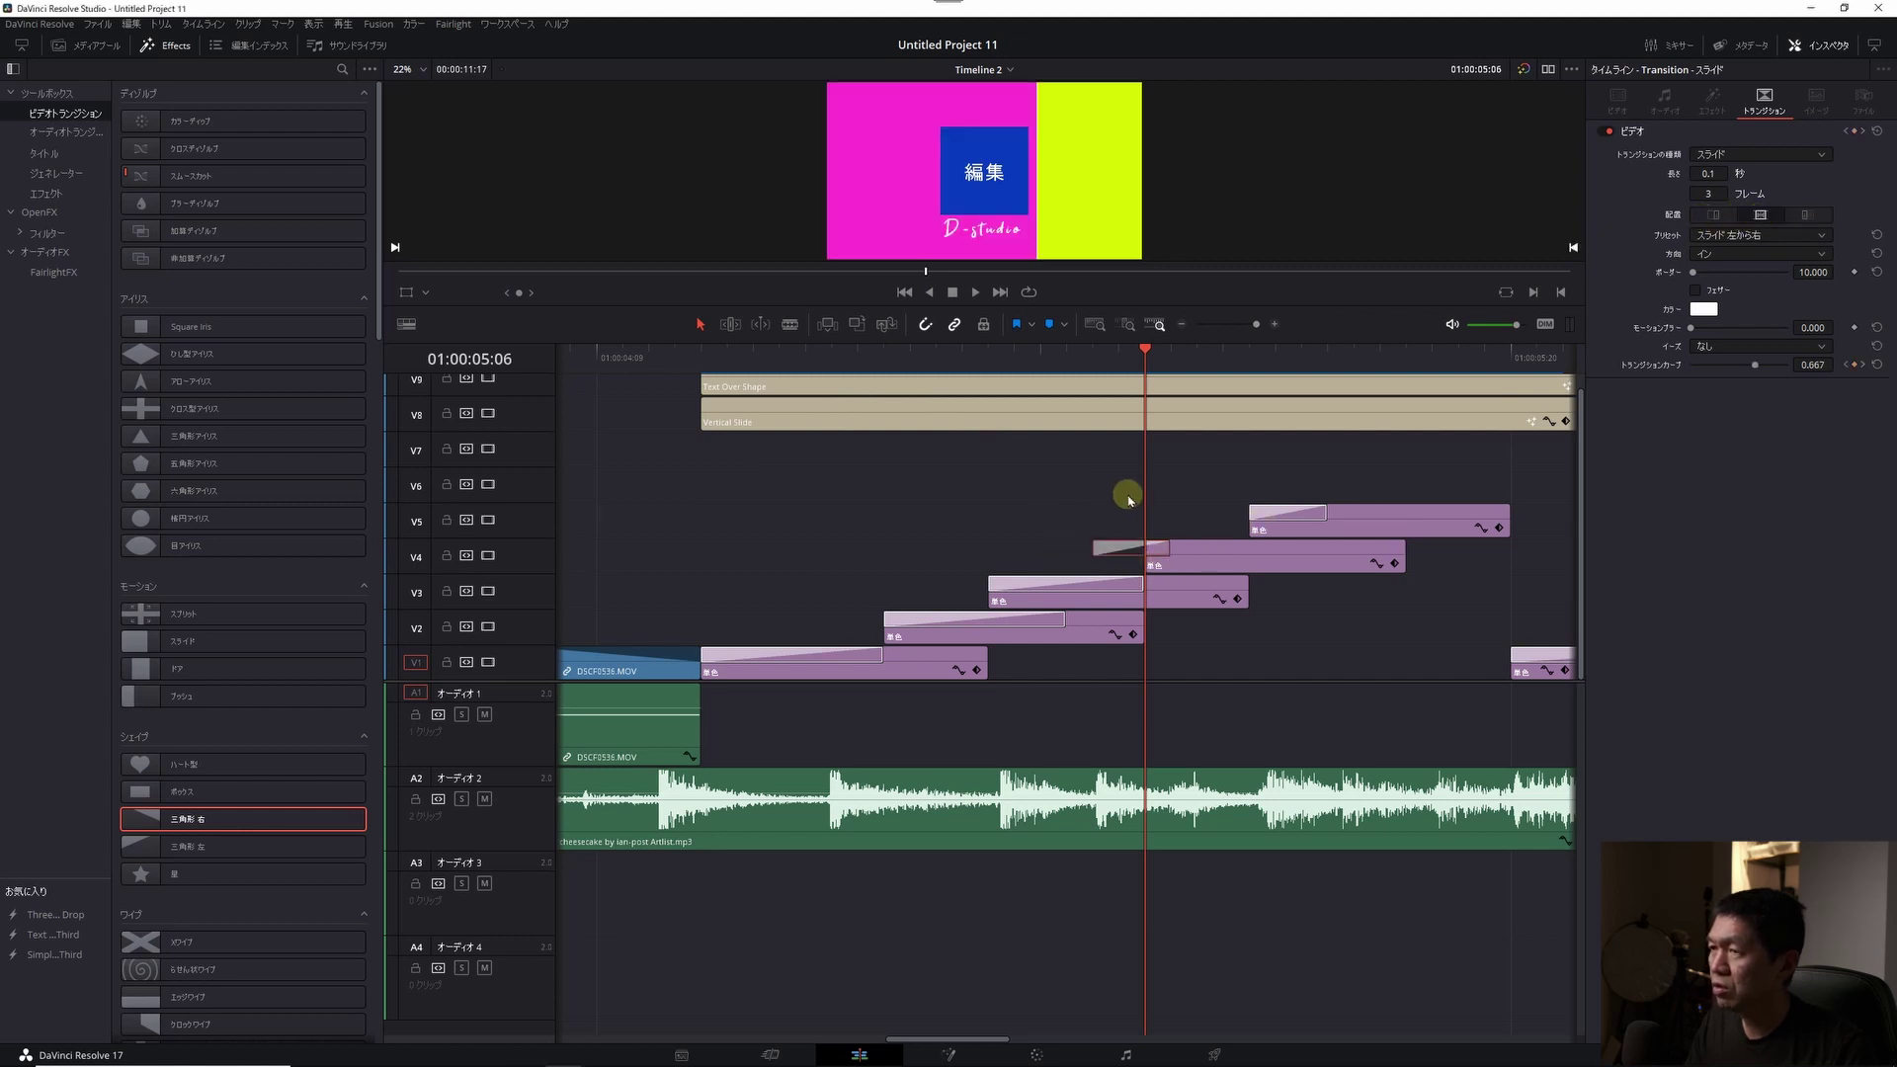
{"action": "left_click", "coordinate": [1090, 354]}
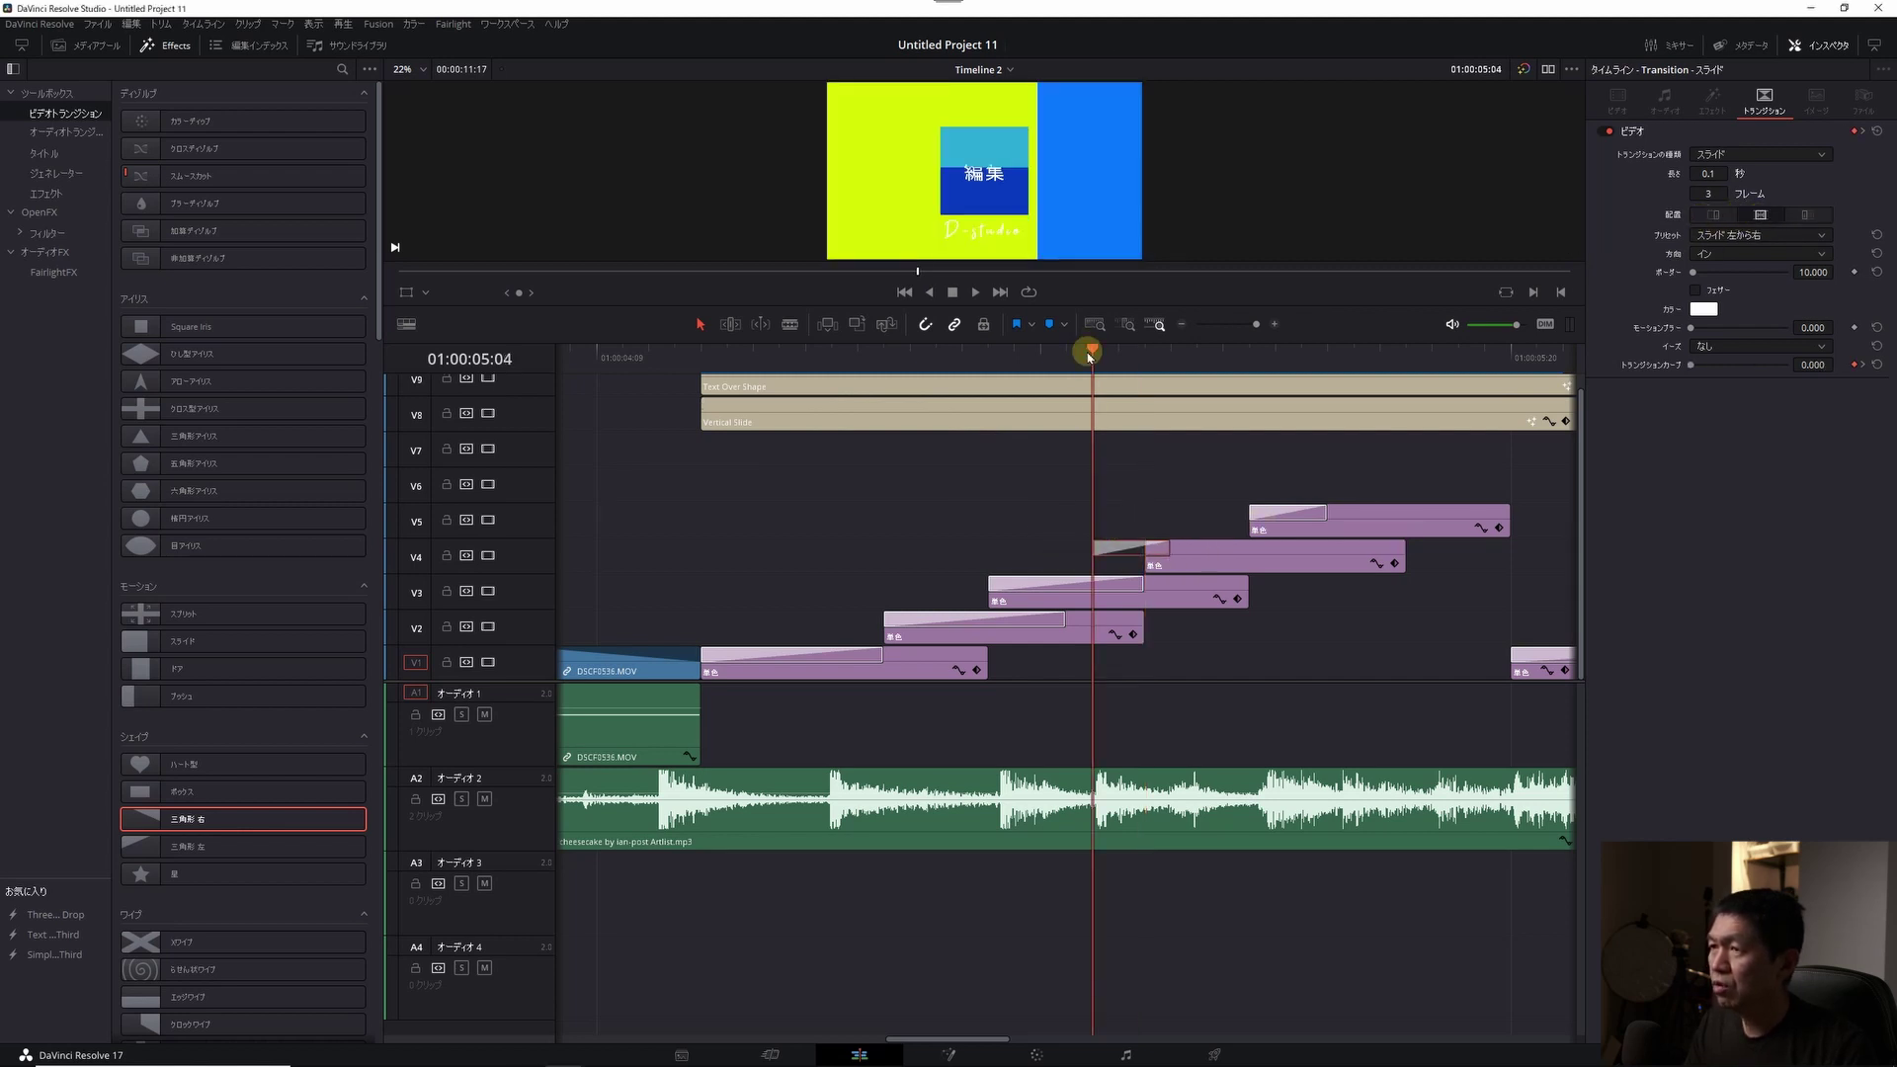
{"action": "key", "text": "Right"}
- Step frame by frame through the wipe from about 05:00 to review it
{"action": "left_click", "coordinate": [989, 363]}
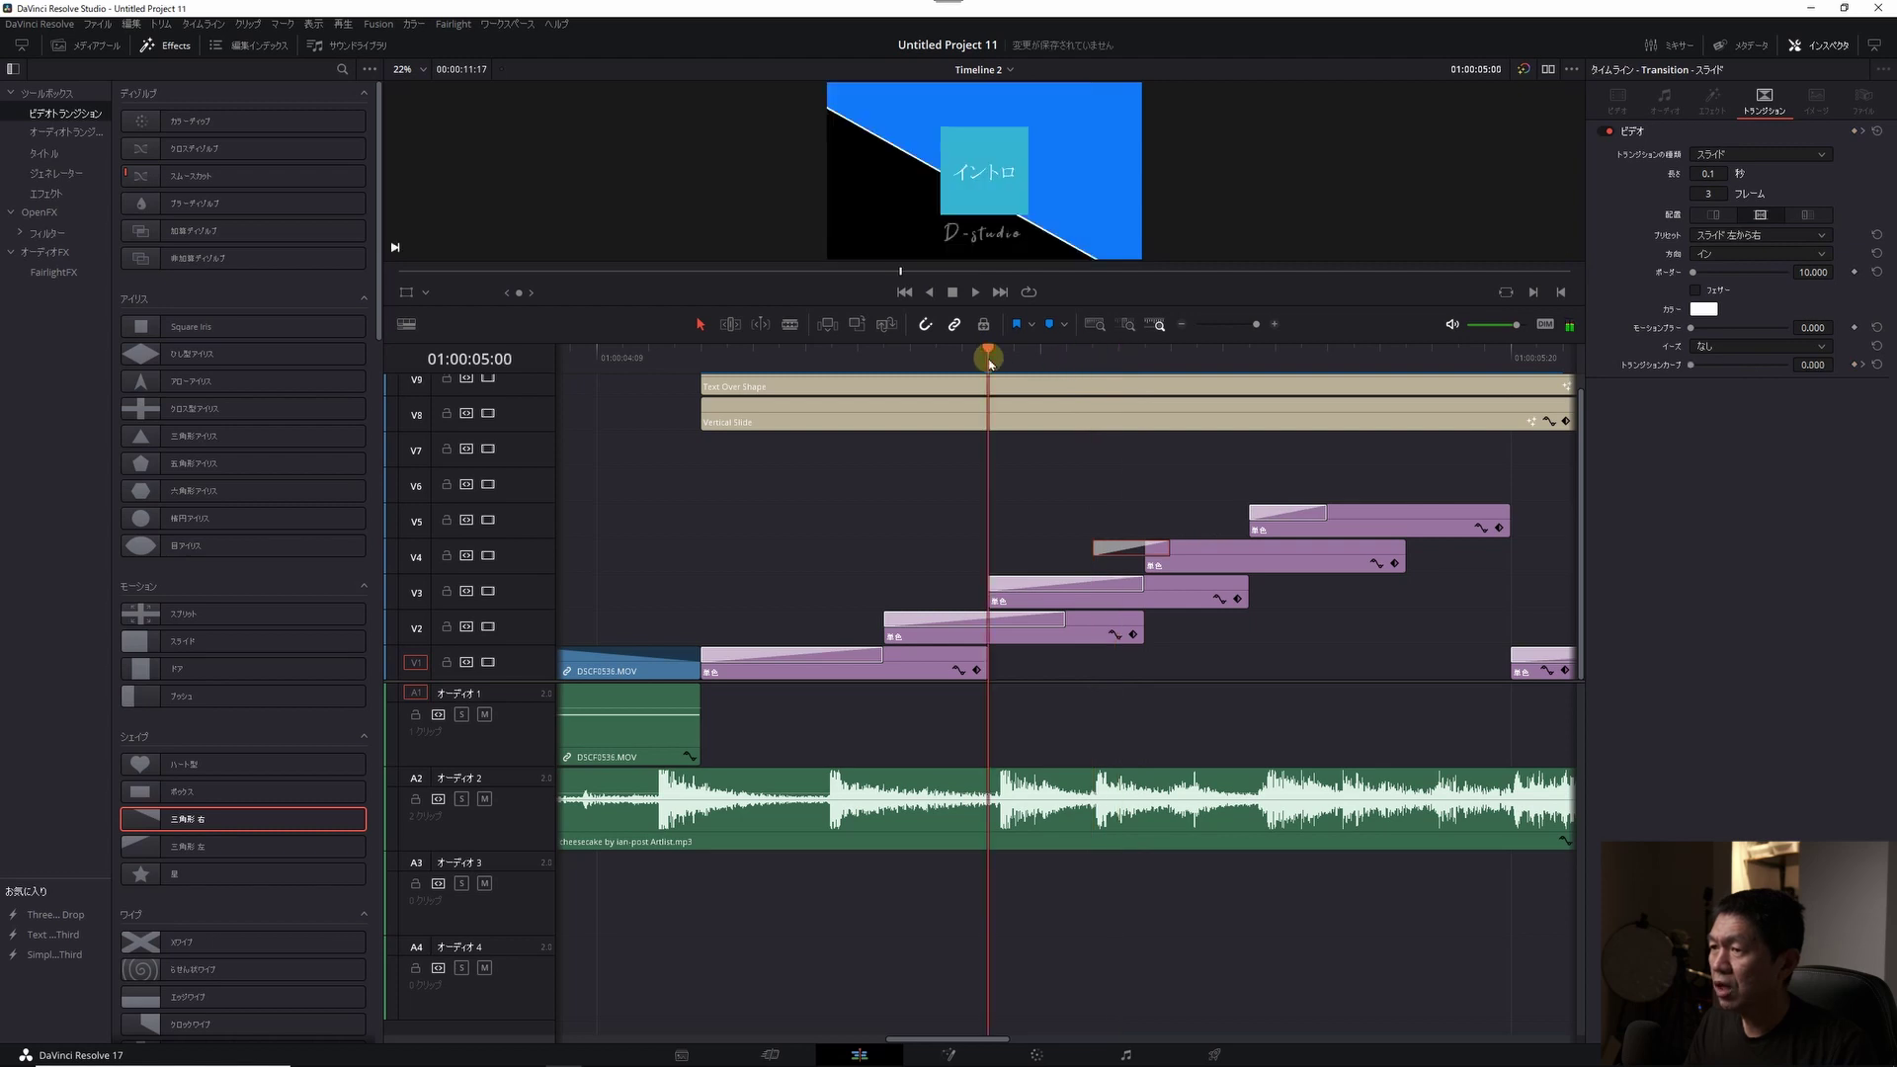
{"action": "key", "text": "Right"}
{"action": "key", "text": "Right"}
{"action": "key", "text": "Right"}
{"action": "key", "text": "Right"}
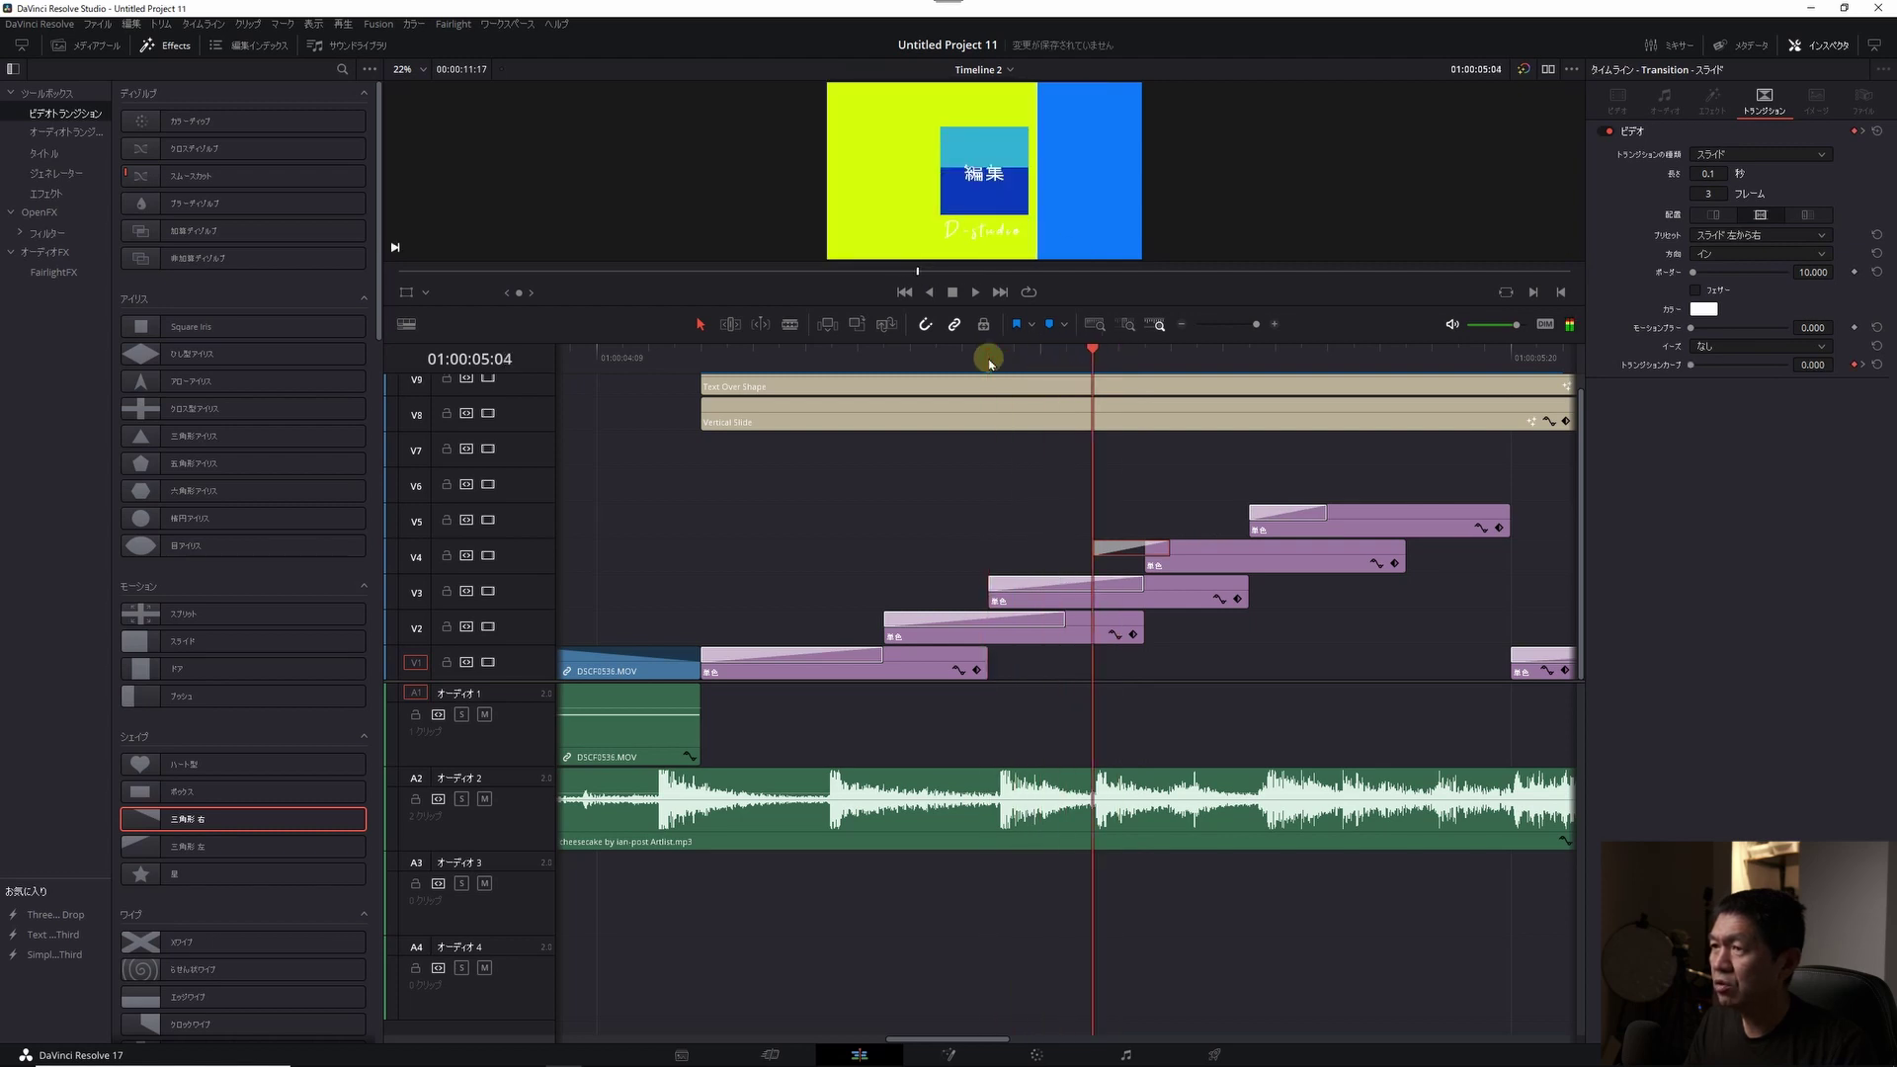
{"action": "key", "text": "Right"}
{"action": "key", "text": "Left"}
{"action": "key", "text": "Right"}
{"action": "key", "text": "Left"}
{"action": "key", "text": "Right"}
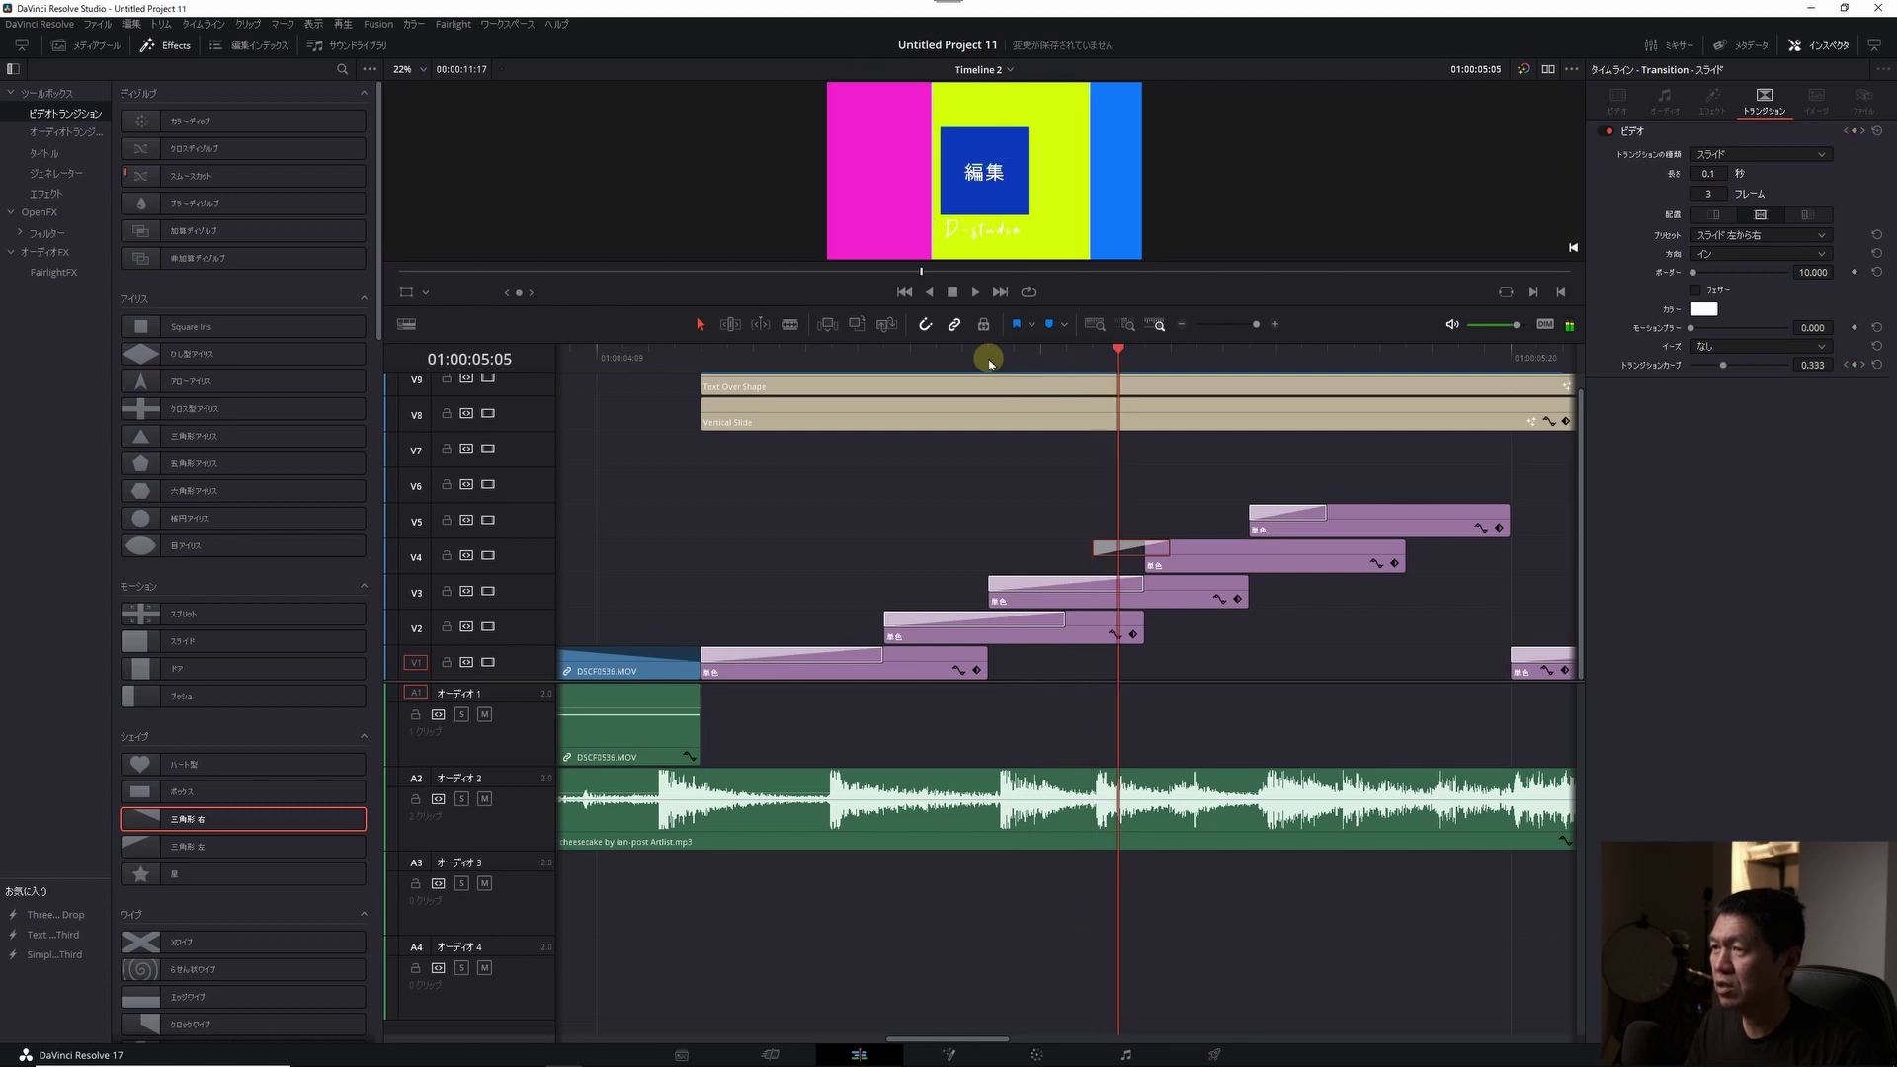
{"action": "key", "text": "Right"}
{"action": "key", "text": "Right"}
{"action": "left_click", "coordinate": [826, 361]}
{"action": "key", "text": "Right"}
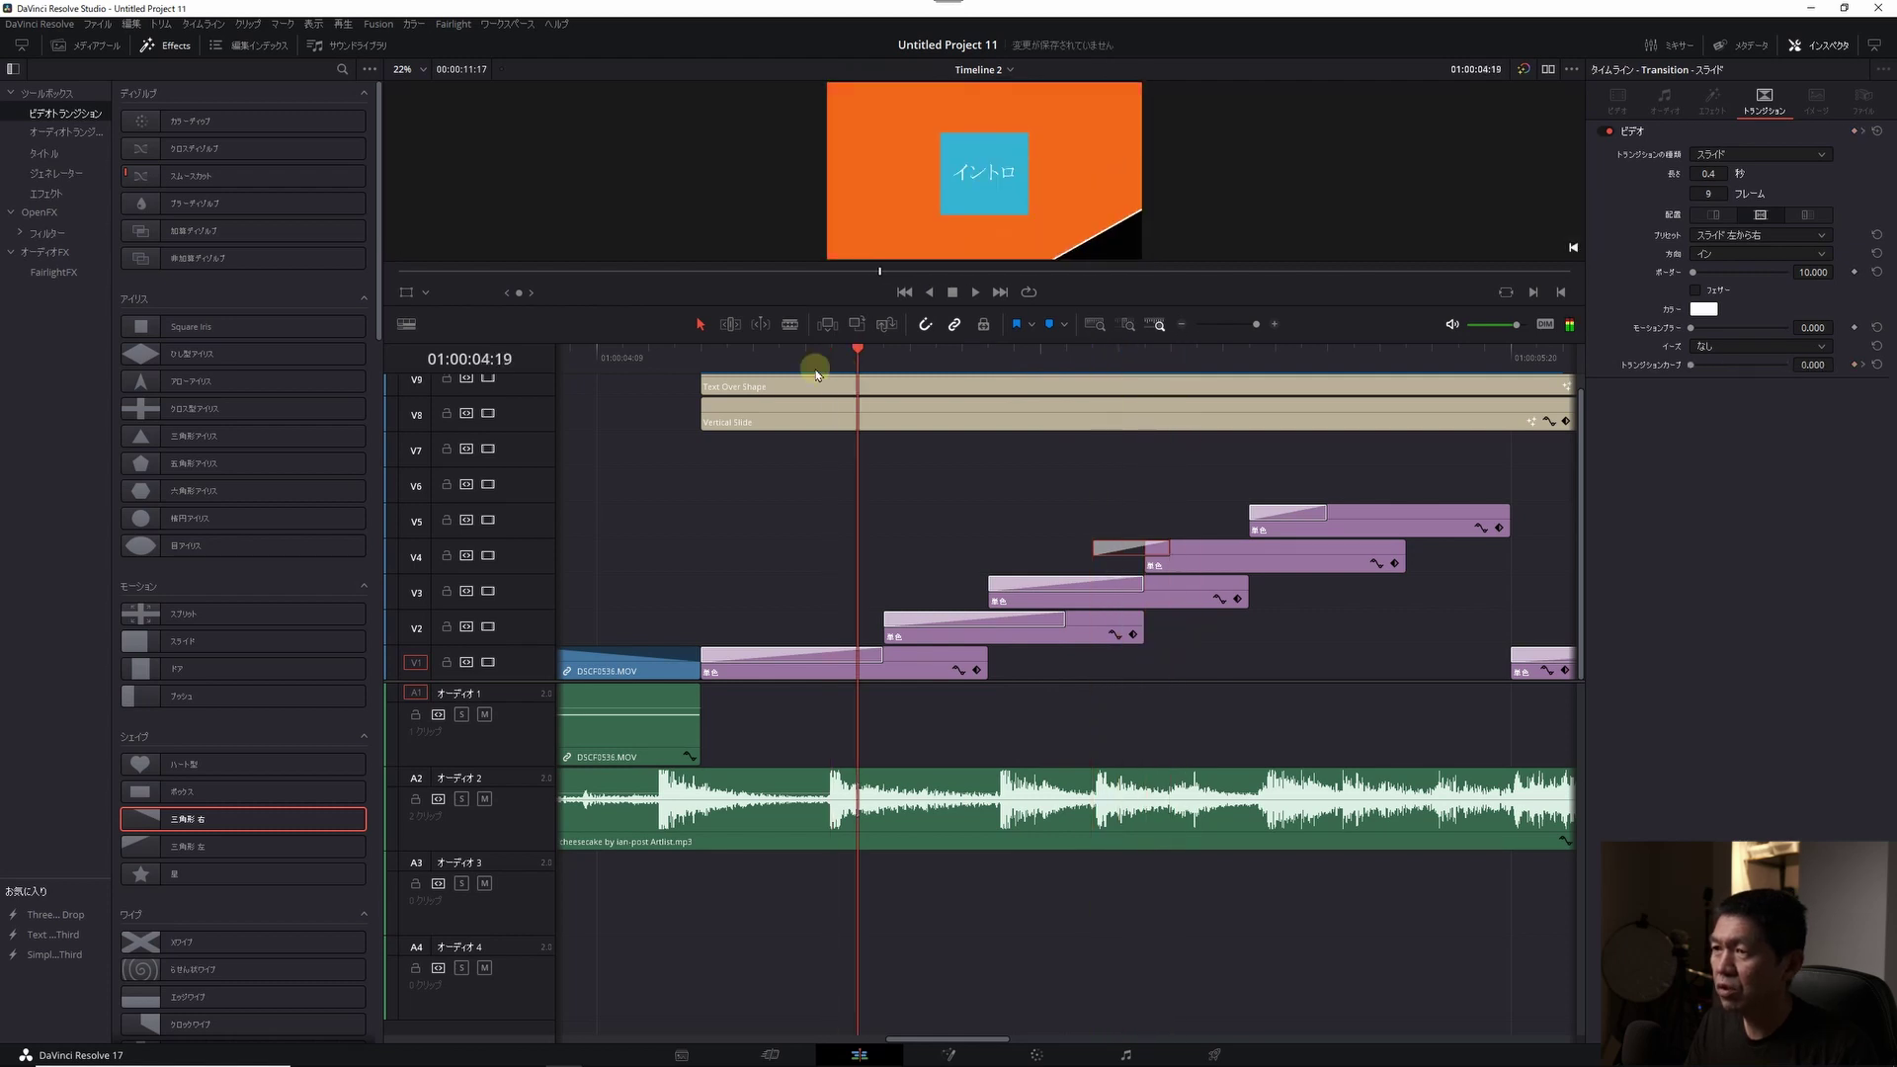
- Add a 三角形 右 triangle wipe to the V2 clip's start and step through it frame by frame
{"action": "left_click_drag", "start_coordinate": [826, 546], "coordinate": [845, 613]}
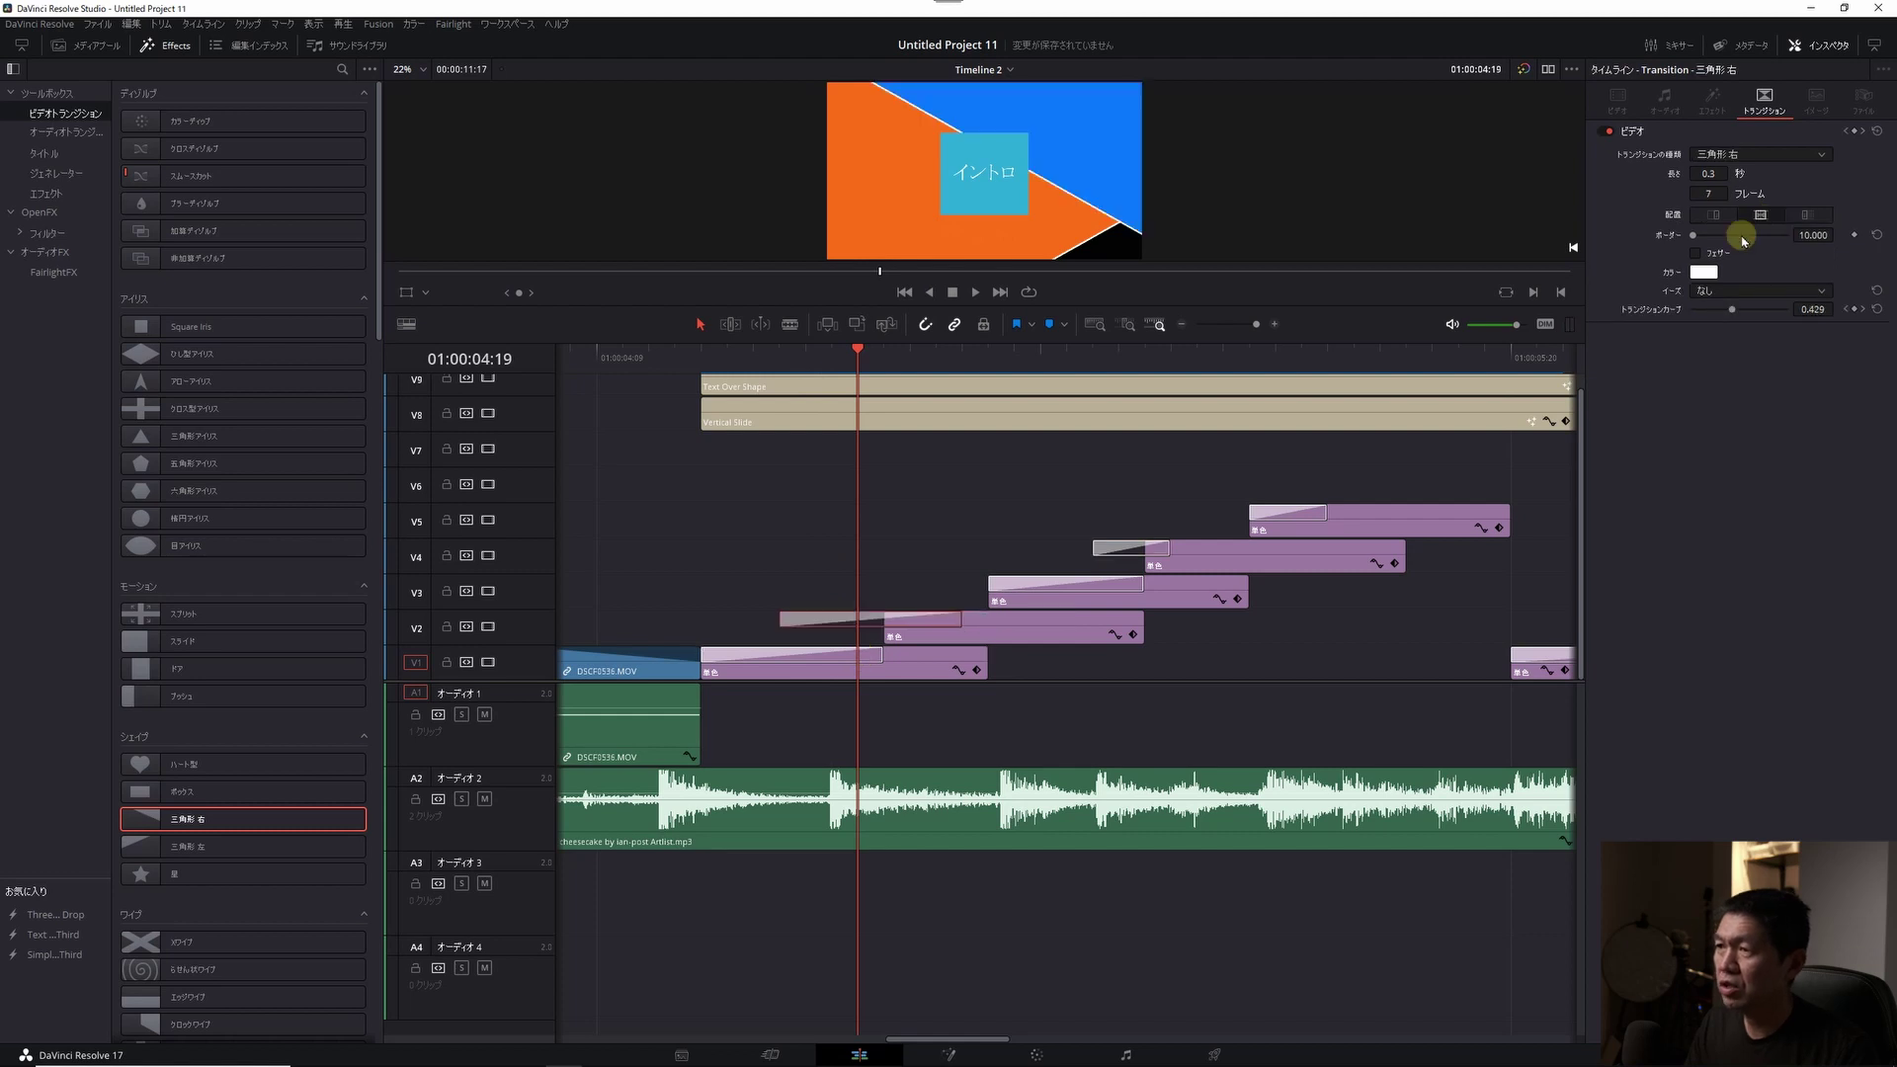
{"action": "left_click_drag", "start_coordinate": [1028, 309], "coordinate": [712, 632]}
{"action": "left_click", "coordinate": [700, 682]}
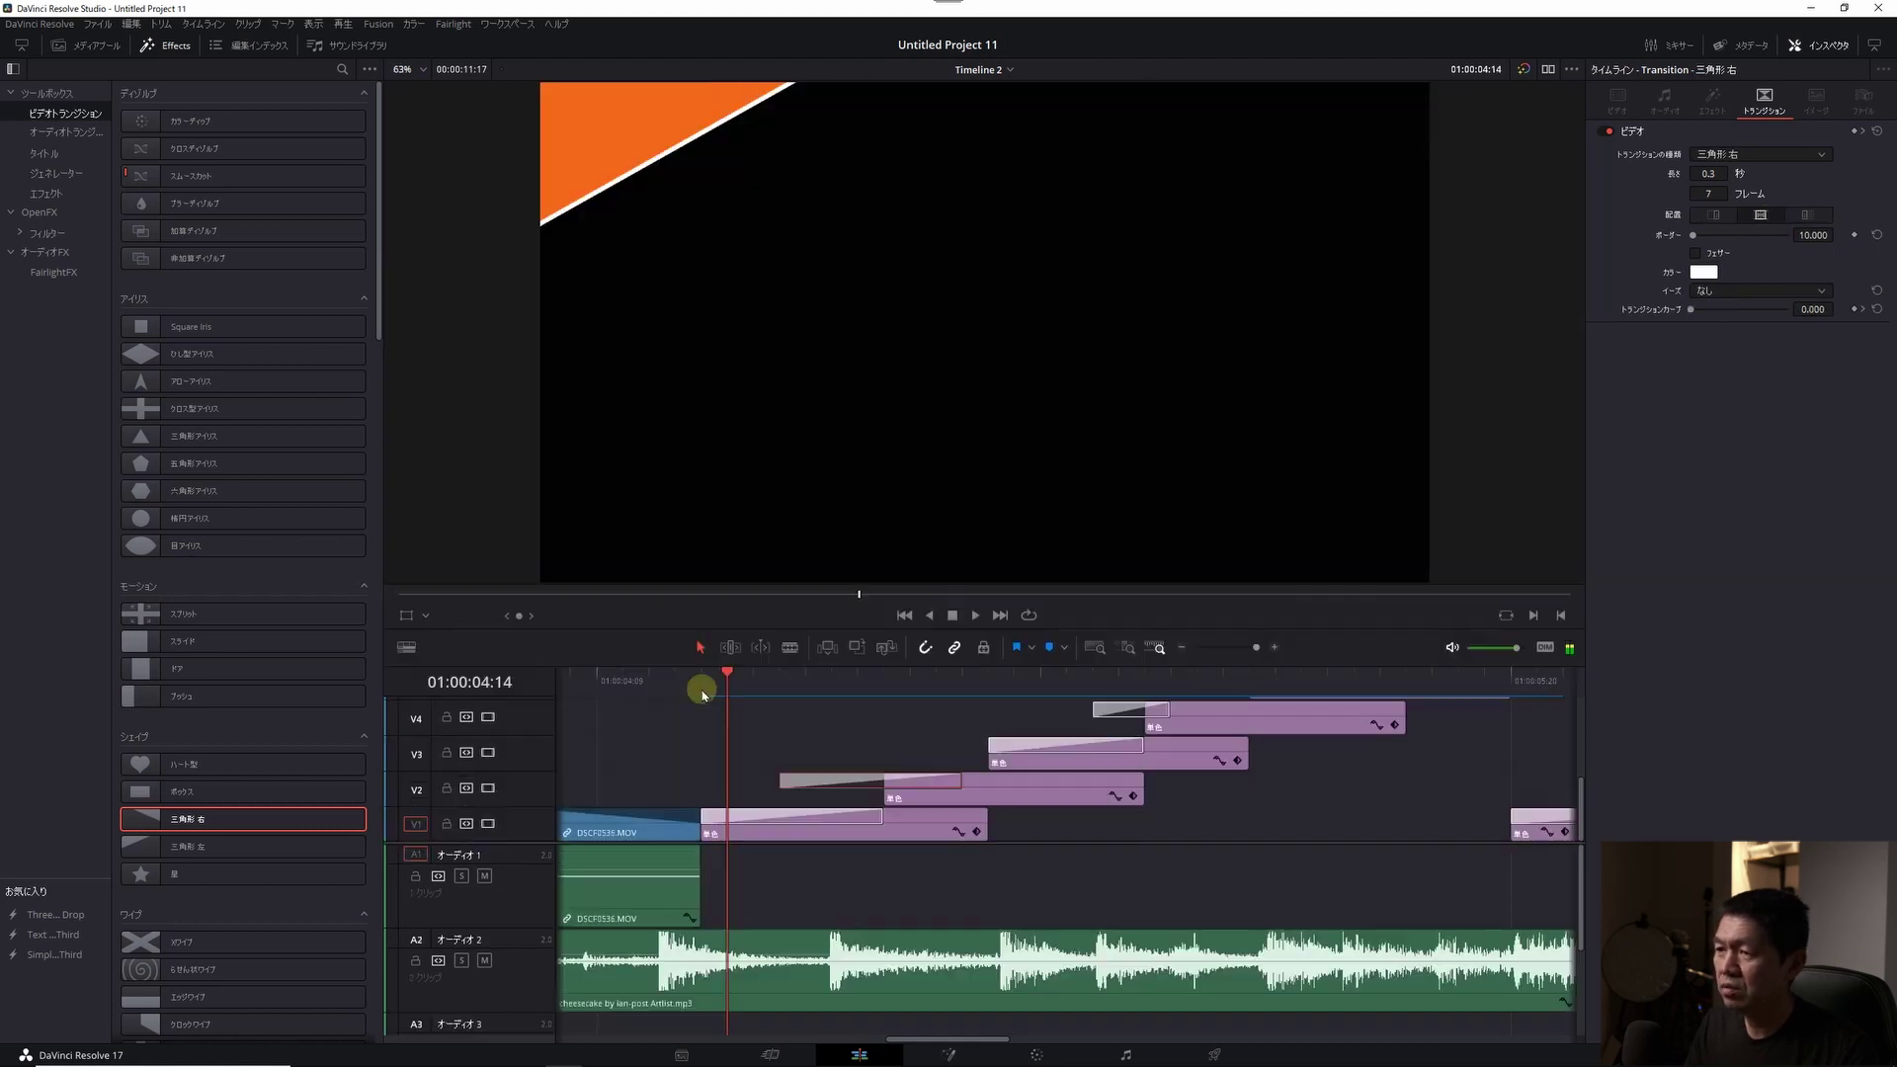
{"action": "key", "text": "Right"}
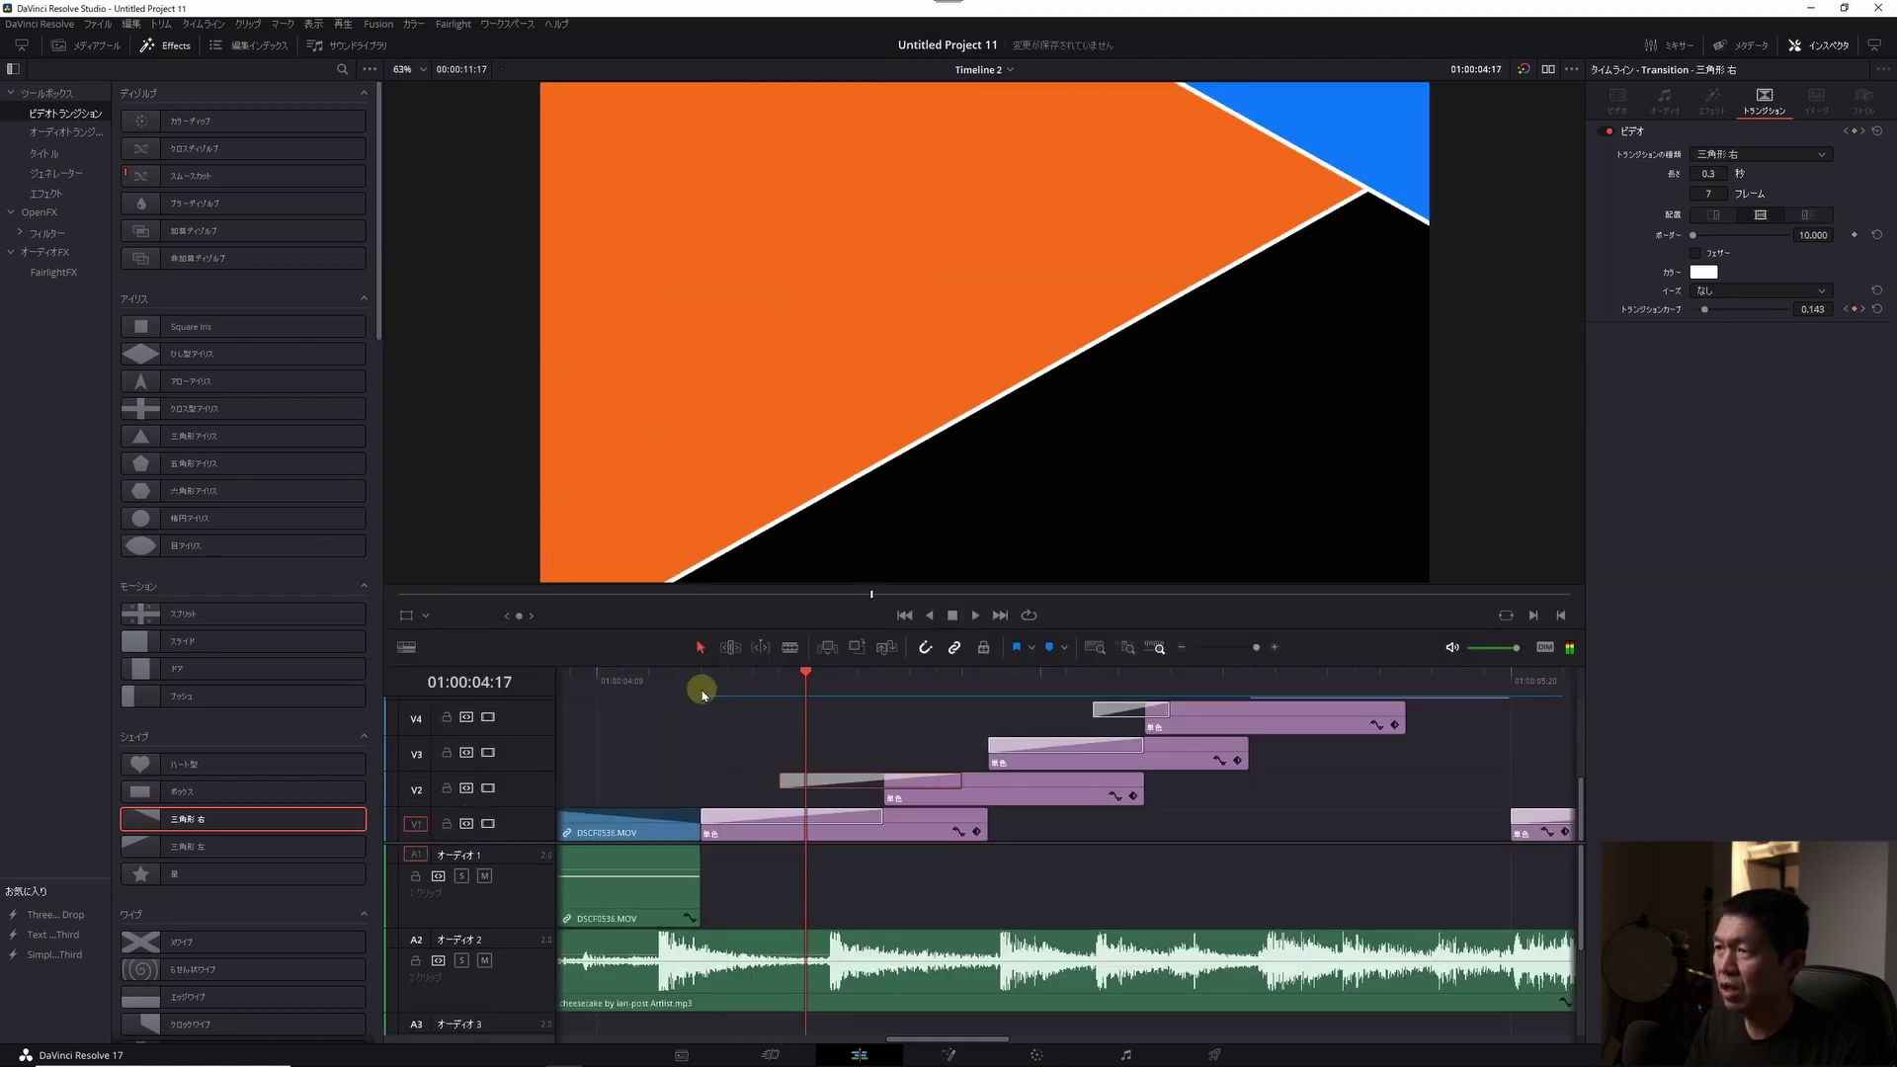
{"action": "key", "text": "Right"}
{"action": "key", "text": "Right"}
{"action": "key", "text": "Right"}
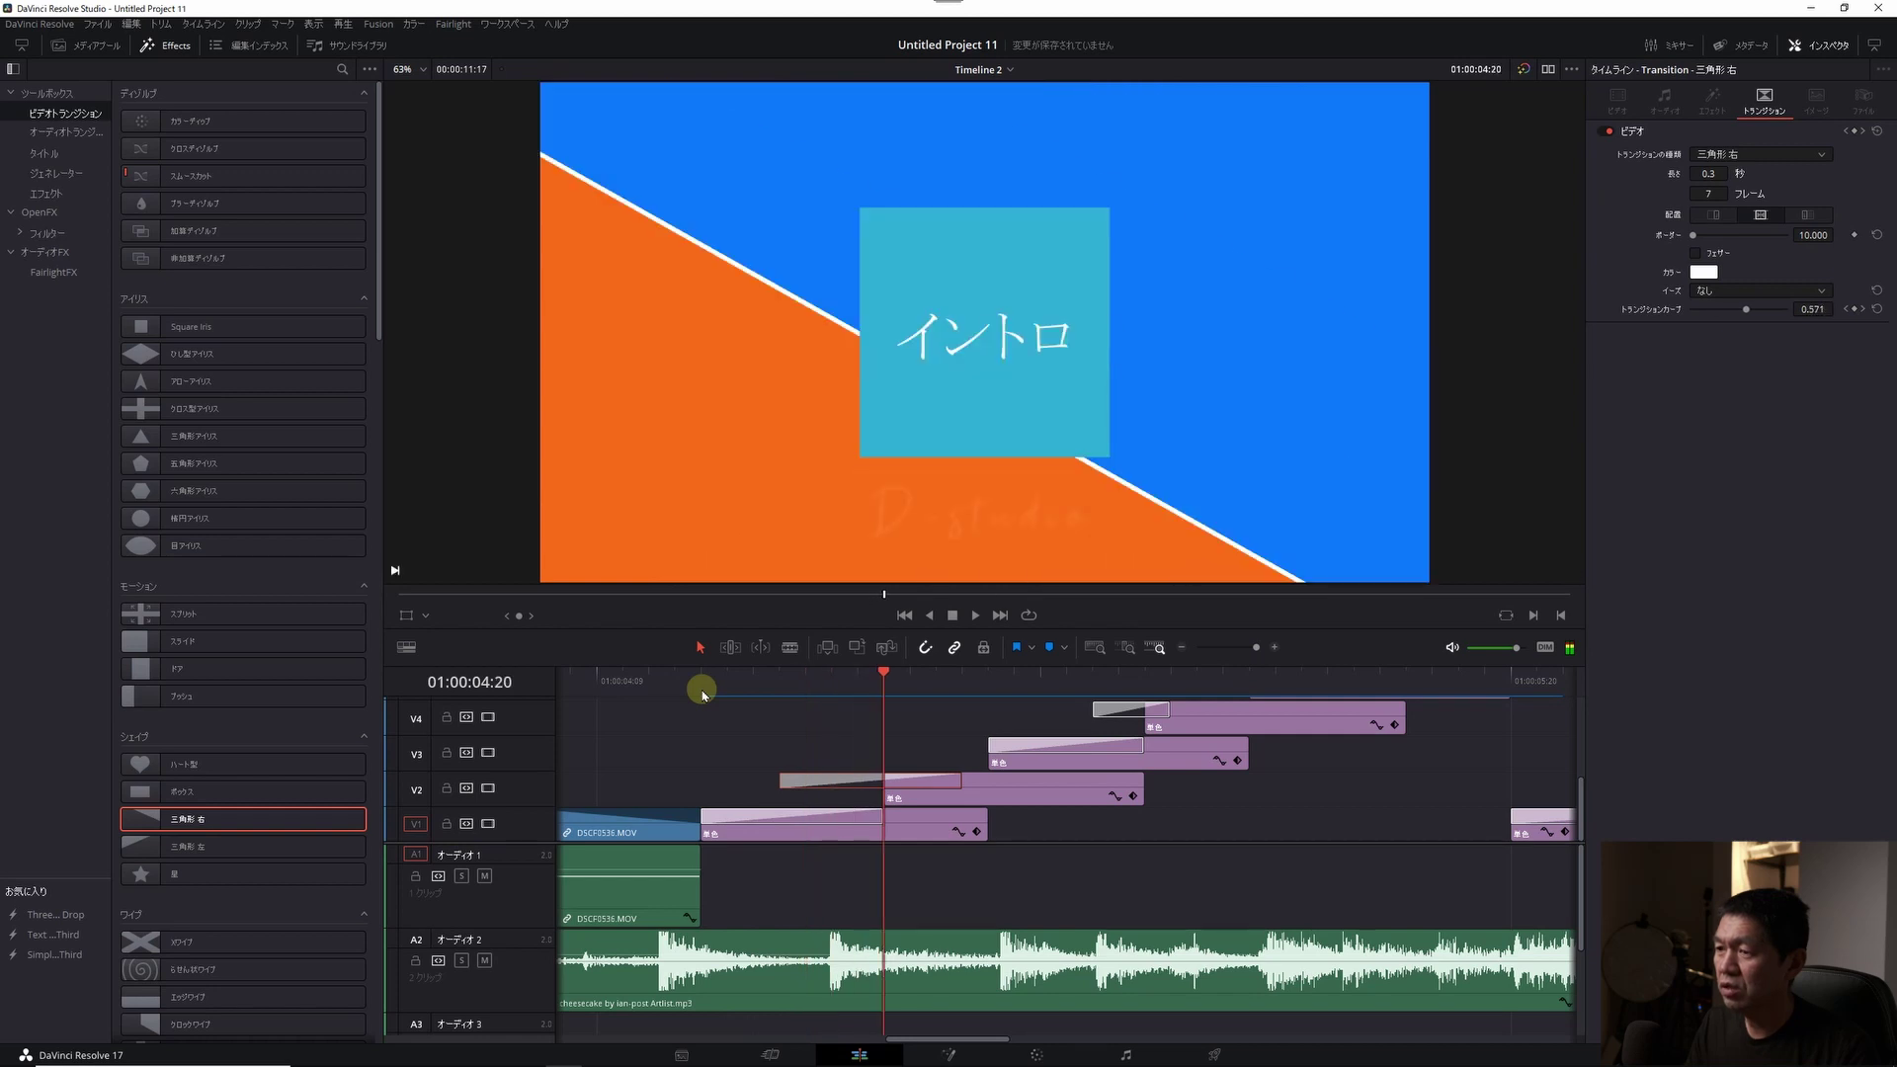
{"action": "key", "text": "Right"}
{"action": "key", "text": "Right"}
{"action": "key", "text": "Right"}
{"action": "key", "text": "Right"}
{"action": "key", "text": "Right"}
{"action": "key", "text": "Right"}
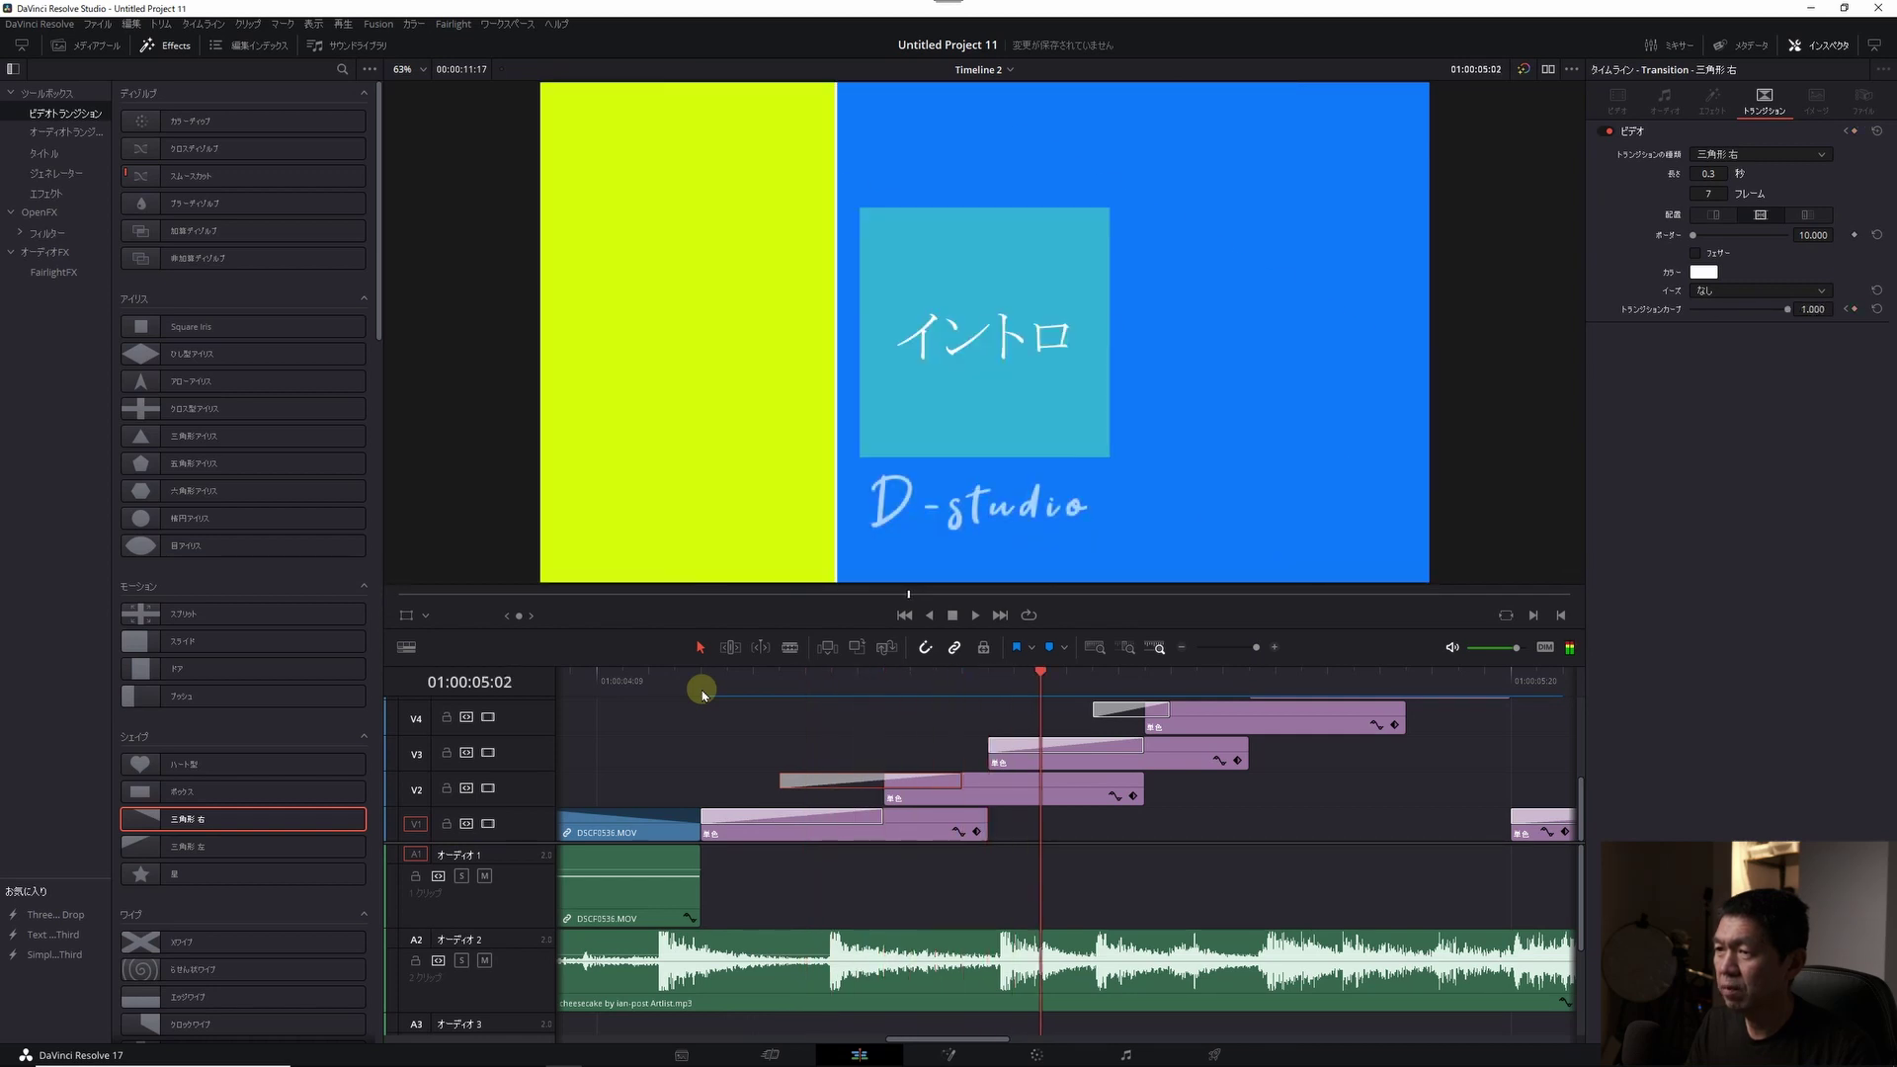
{"action": "key", "text": "Right"}
{"action": "key", "text": "Right"}
{"action": "key", "text": "Right"}
{"action": "key", "text": "Right"}
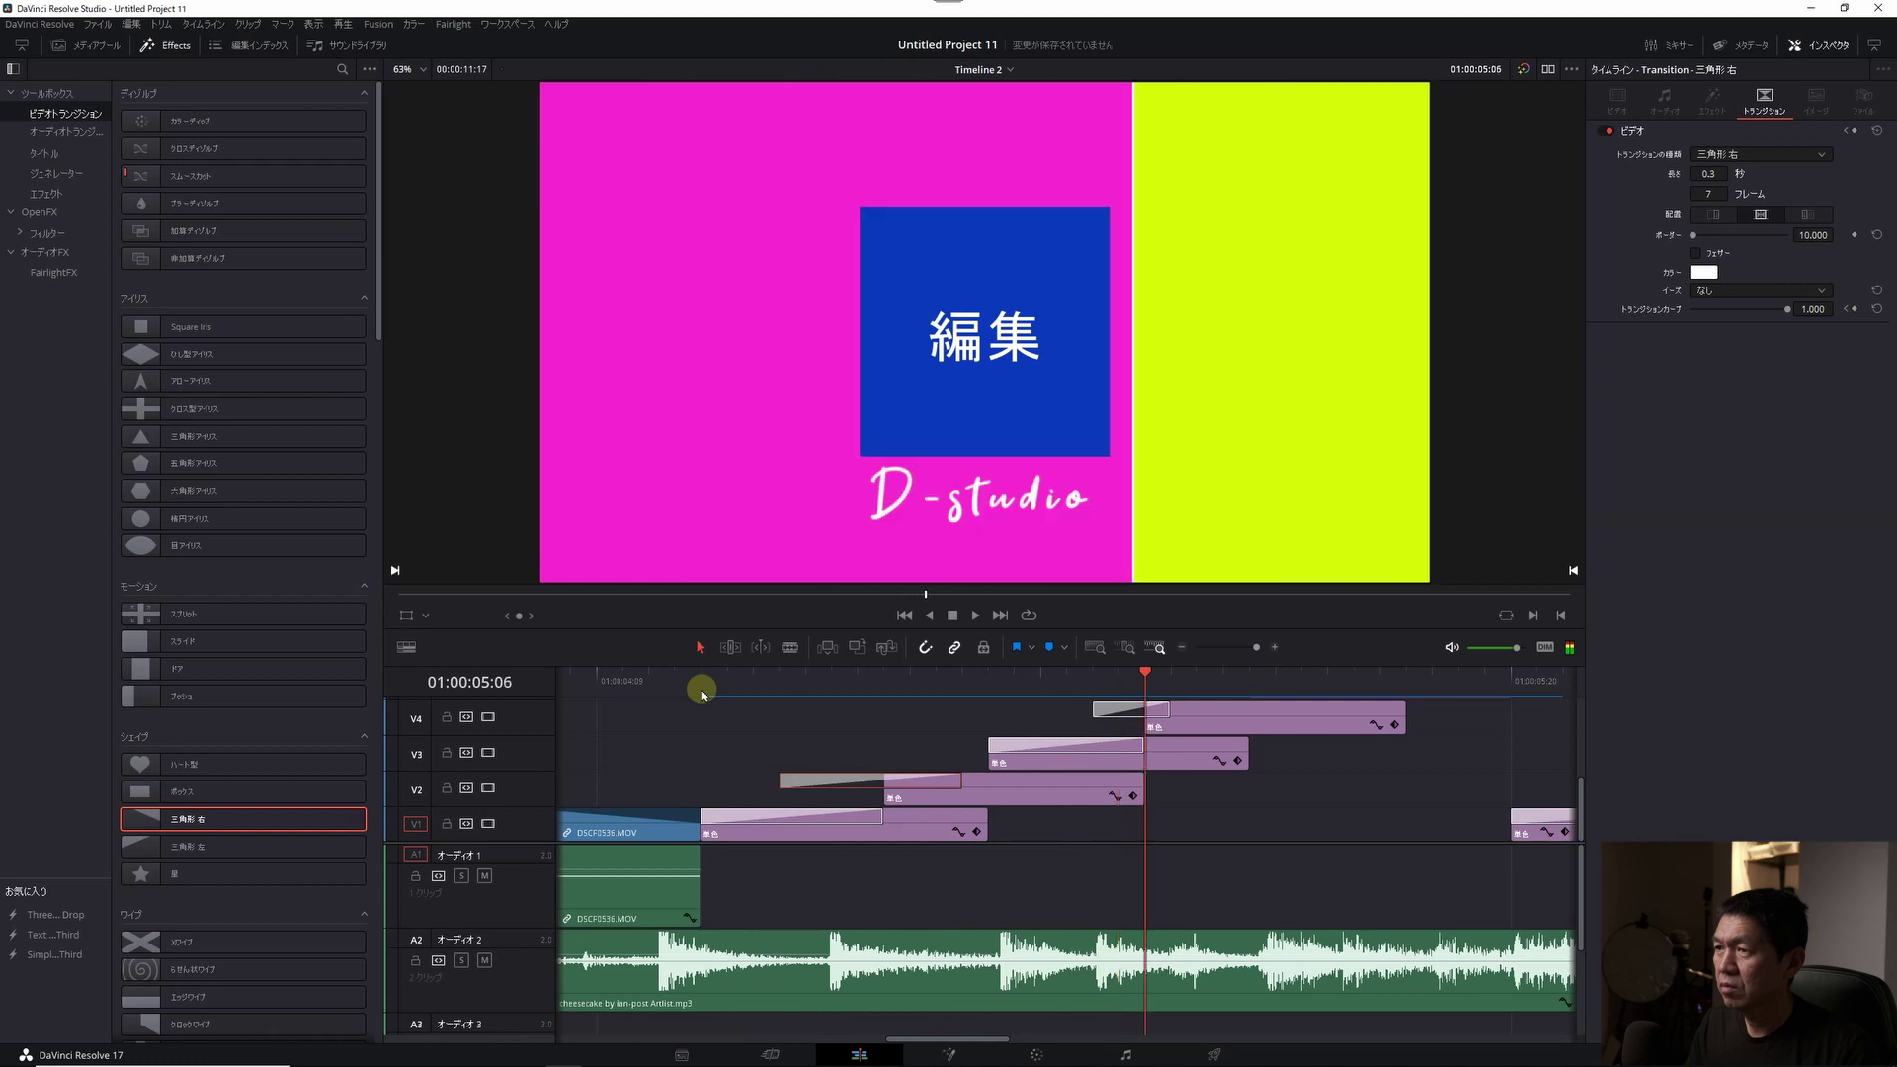
{"action": "key", "text": "Right"}
{"action": "key", "text": "Right"}
{"action": "key", "text": "Right"}
{"action": "key", "text": "Right"}
{"action": "key", "text": "Right"}
{"action": "key", "text": "Right"}
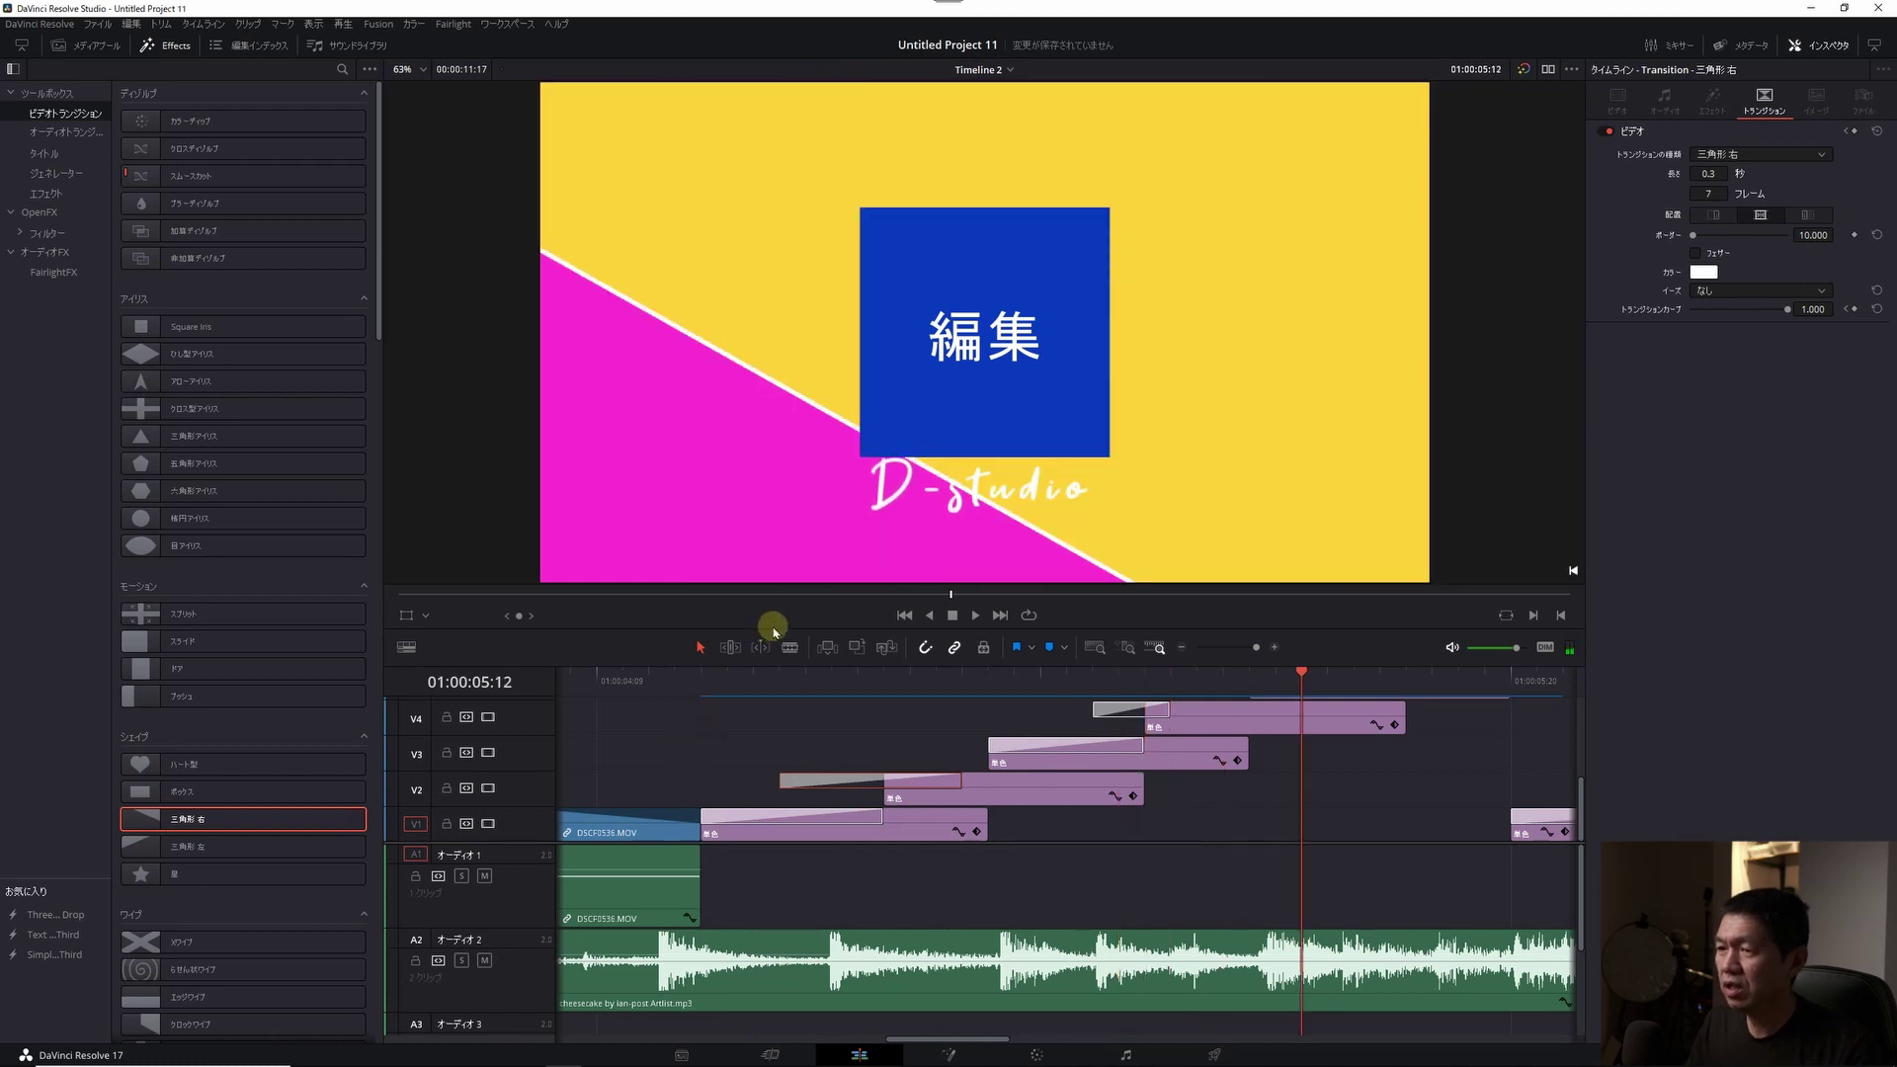
- Enlarge the timeline to show every title track, deselect, and return the playhead to the titles
{"action": "left_click_drag", "start_coordinate": [776, 616], "coordinate": [866, 345]}
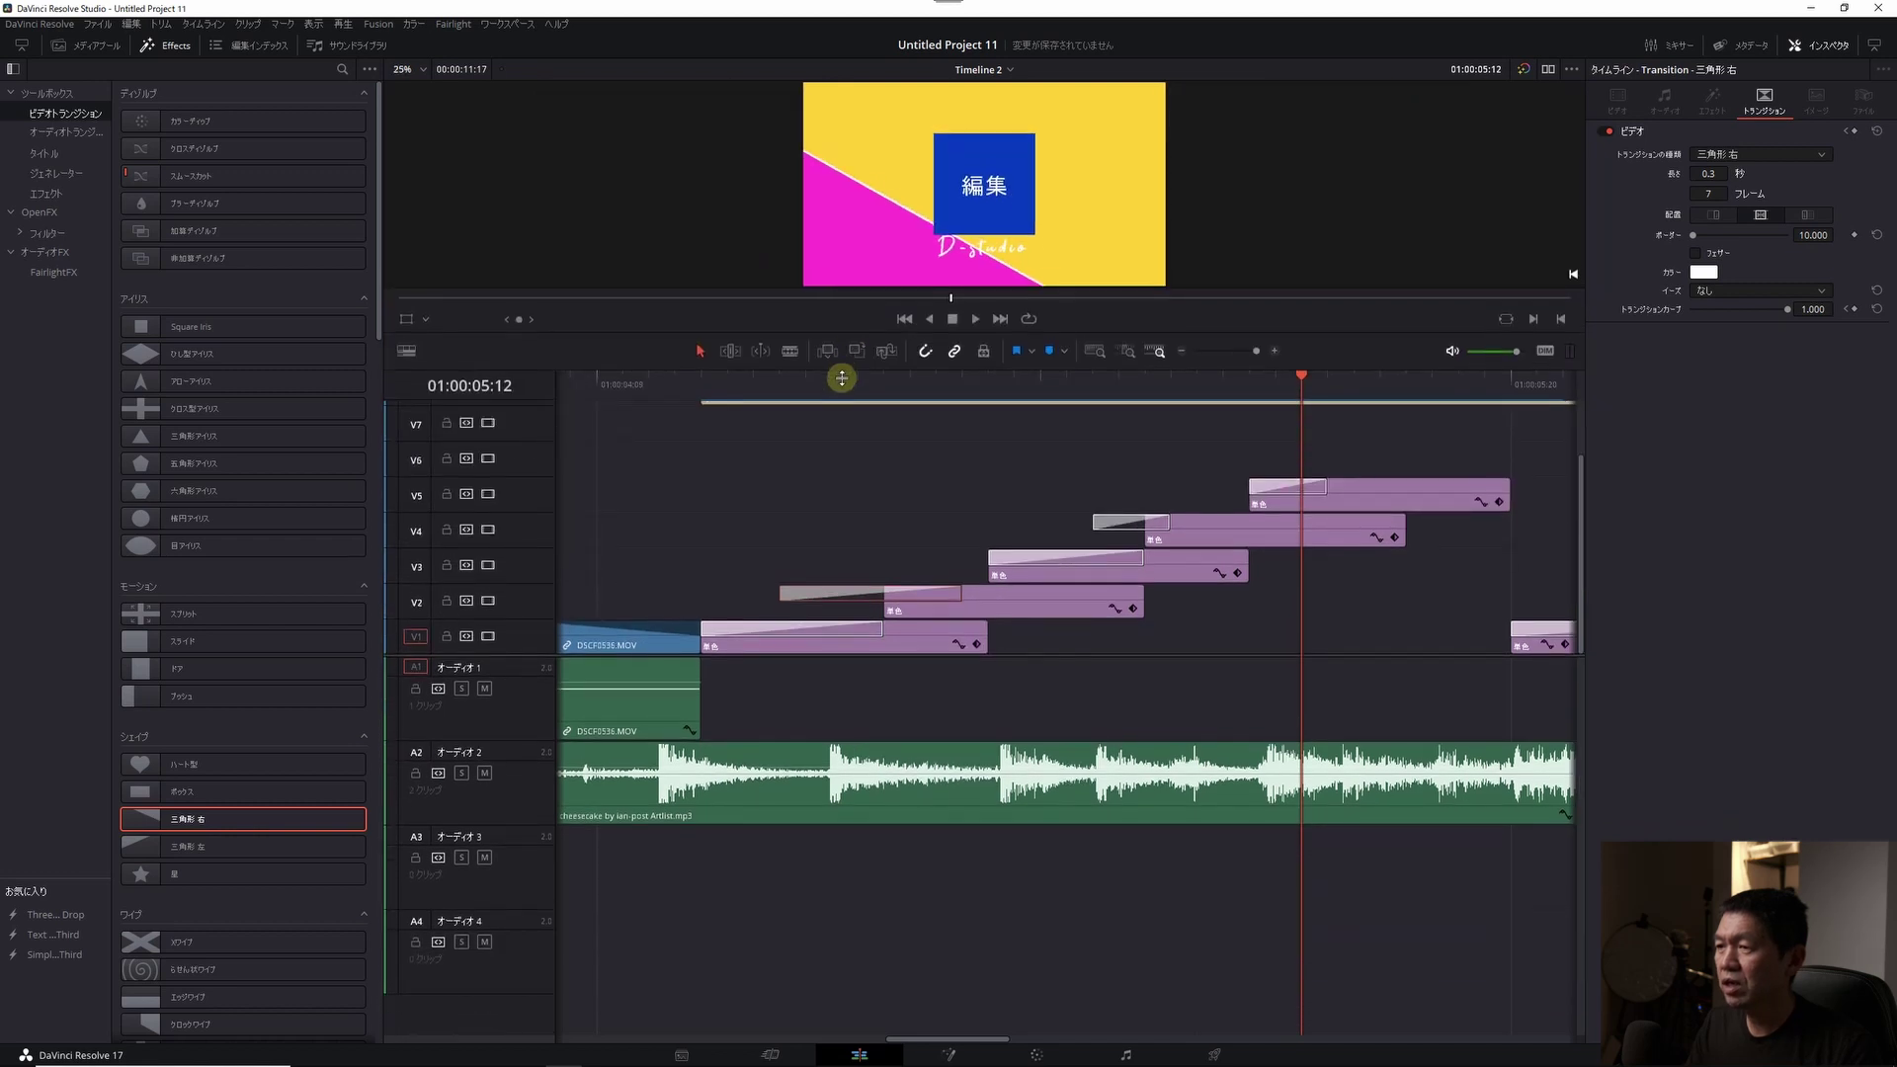
{"action": "left_click", "coordinate": [919, 539]}
{"action": "left_click", "coordinate": [694, 400]}
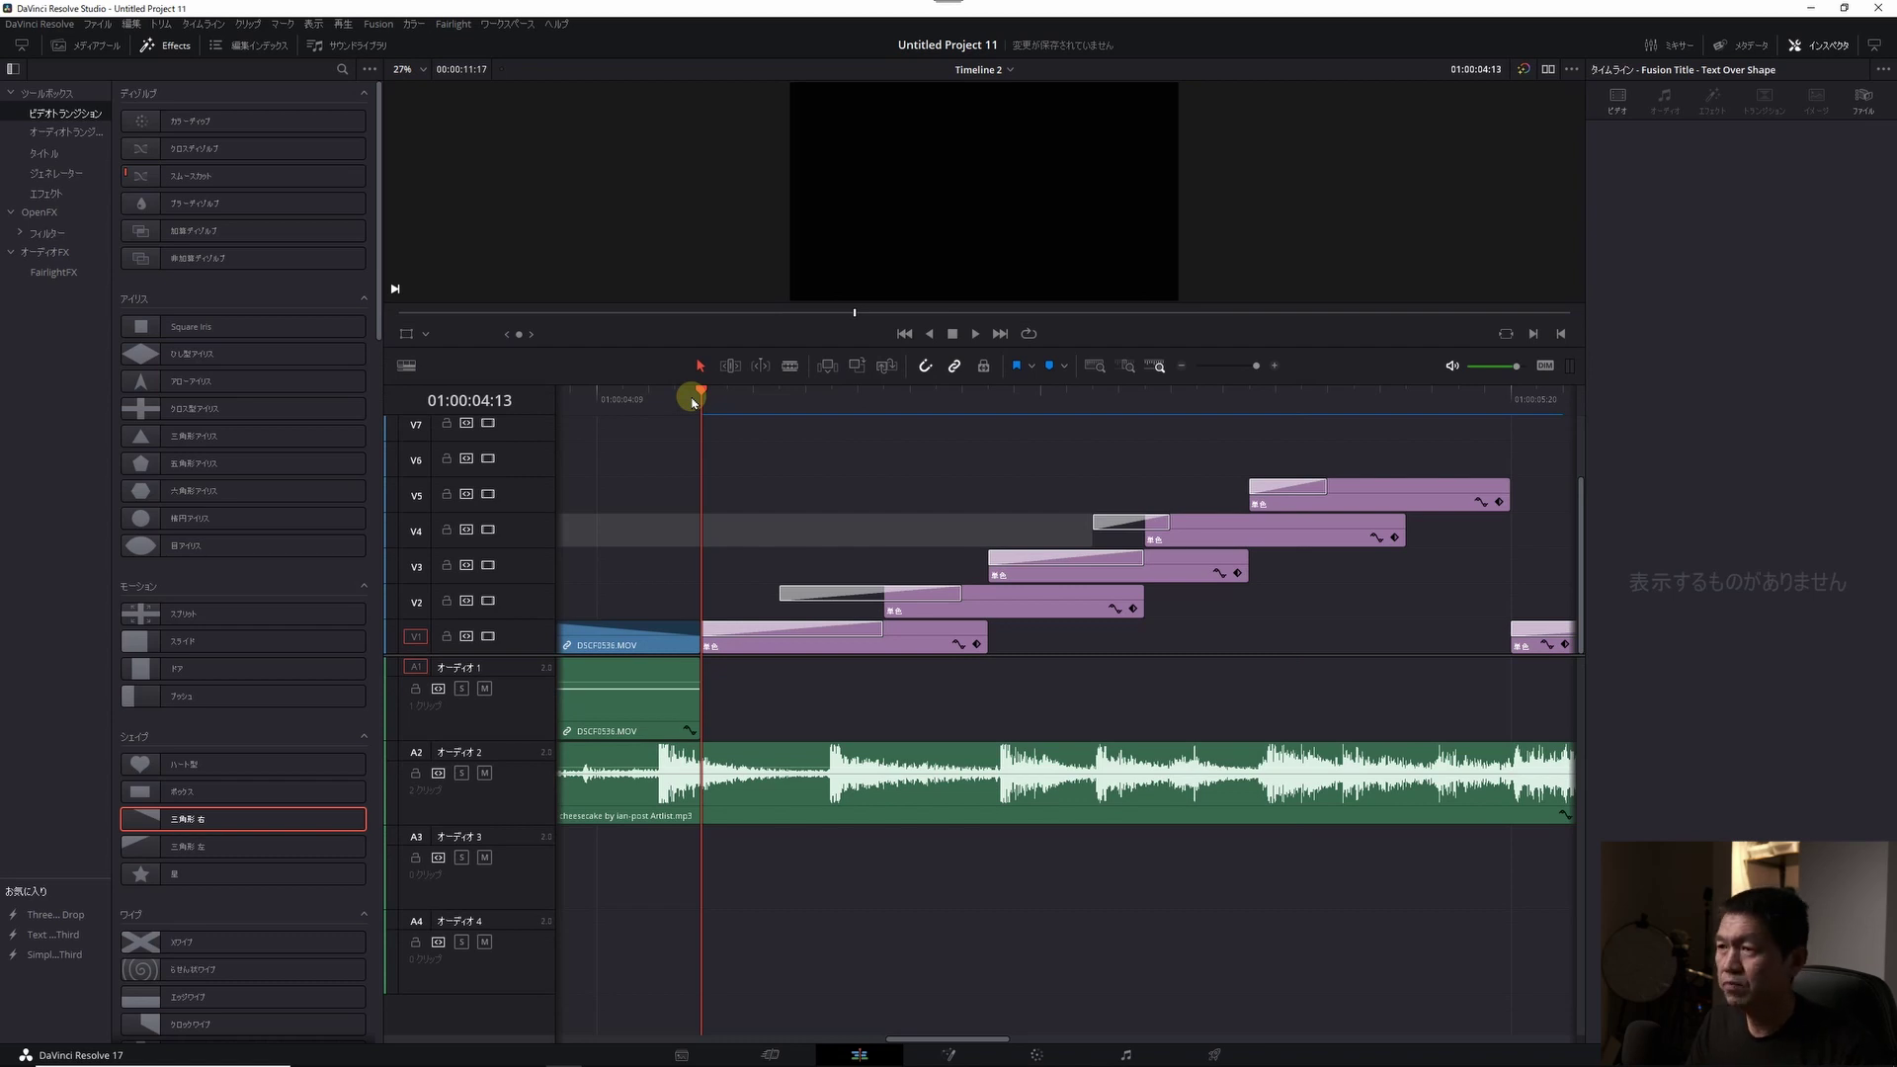
{"action": "key", "text": "space"}
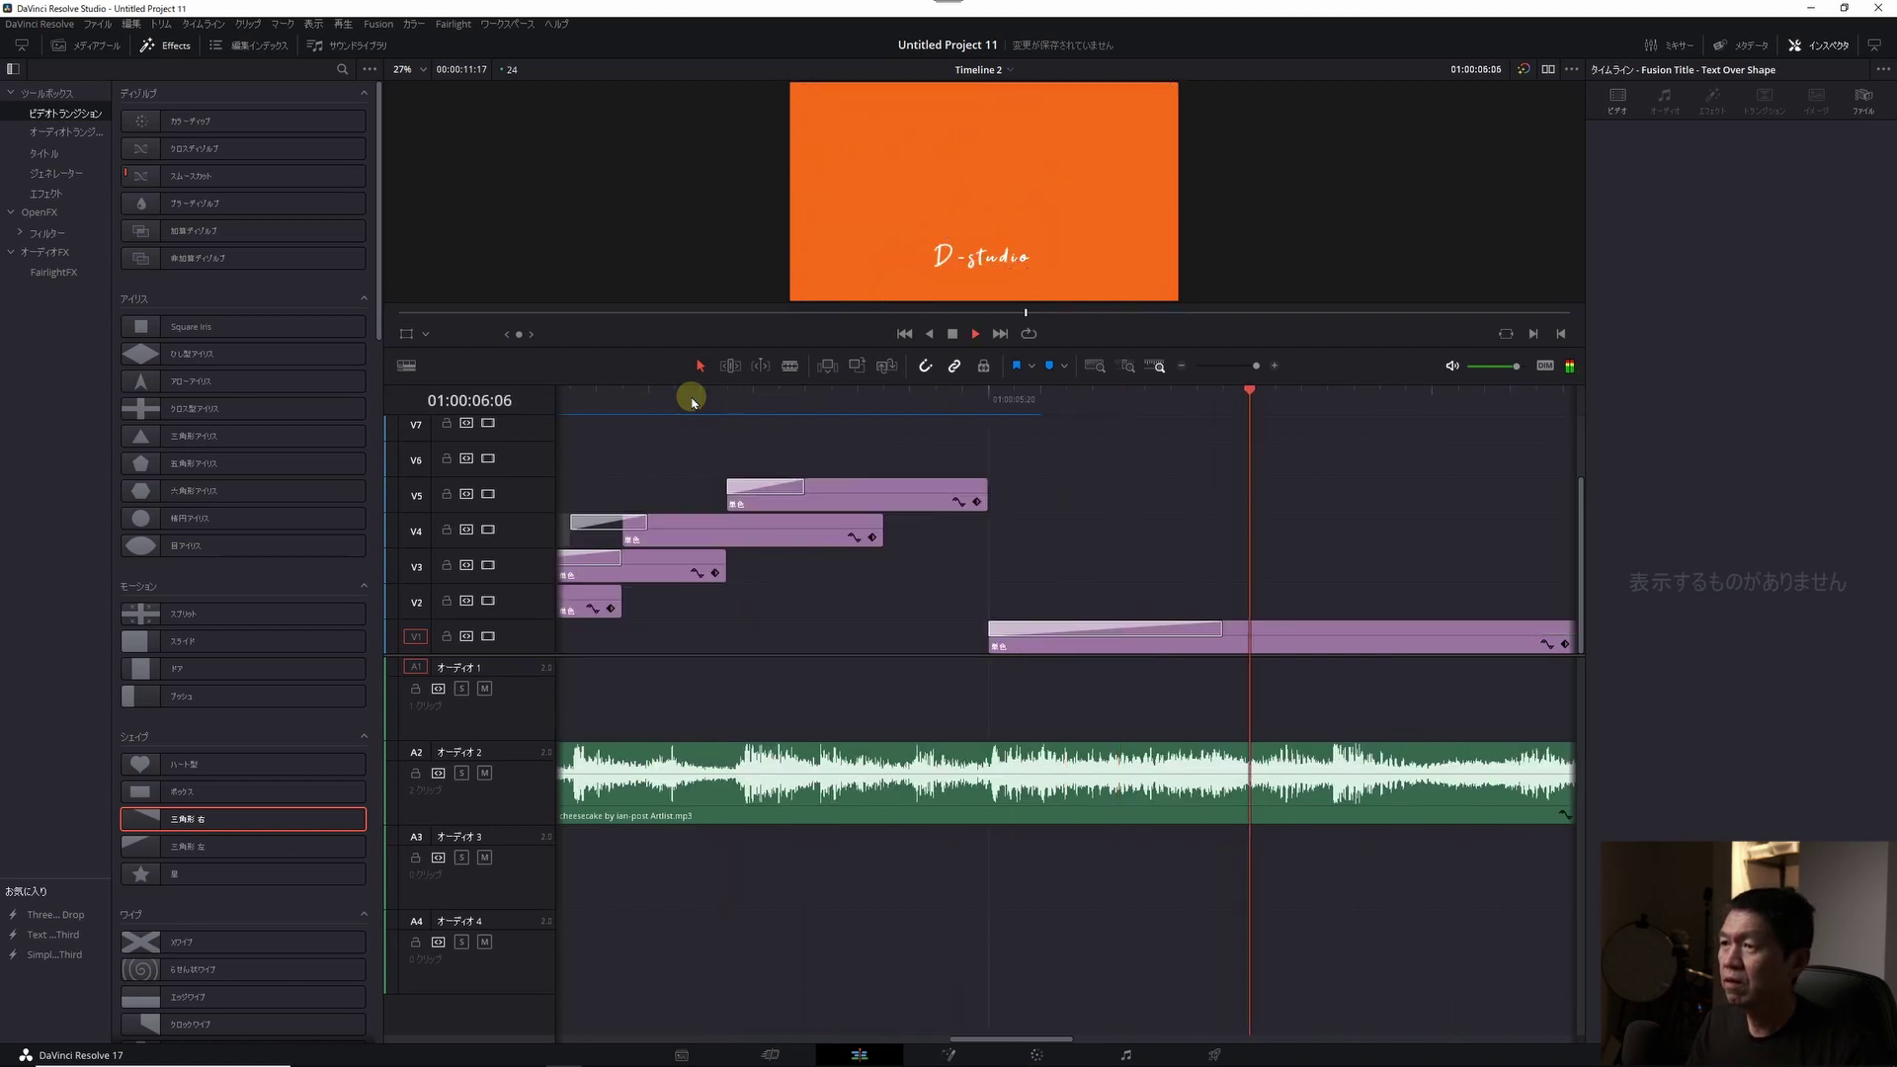
{"action": "key", "text": "space"}
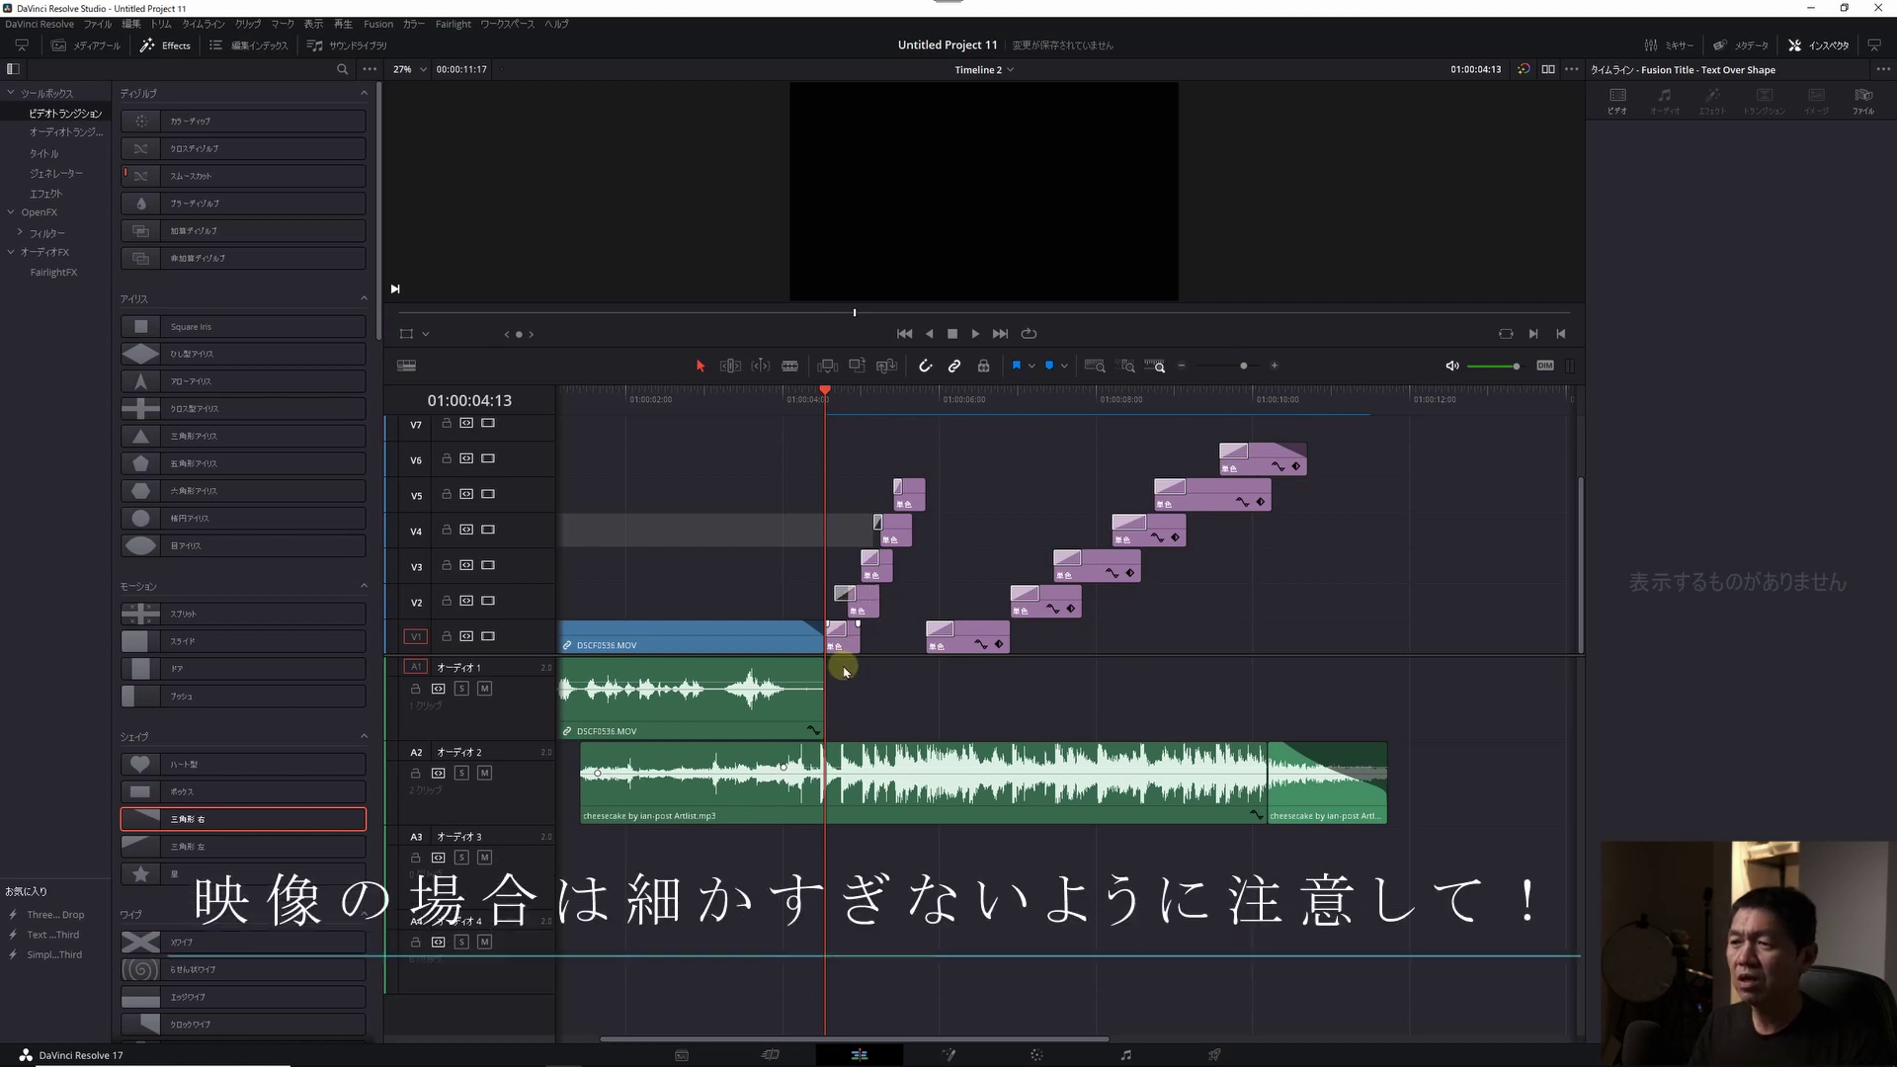
{"action": "left_click", "coordinate": [1430, 416]}
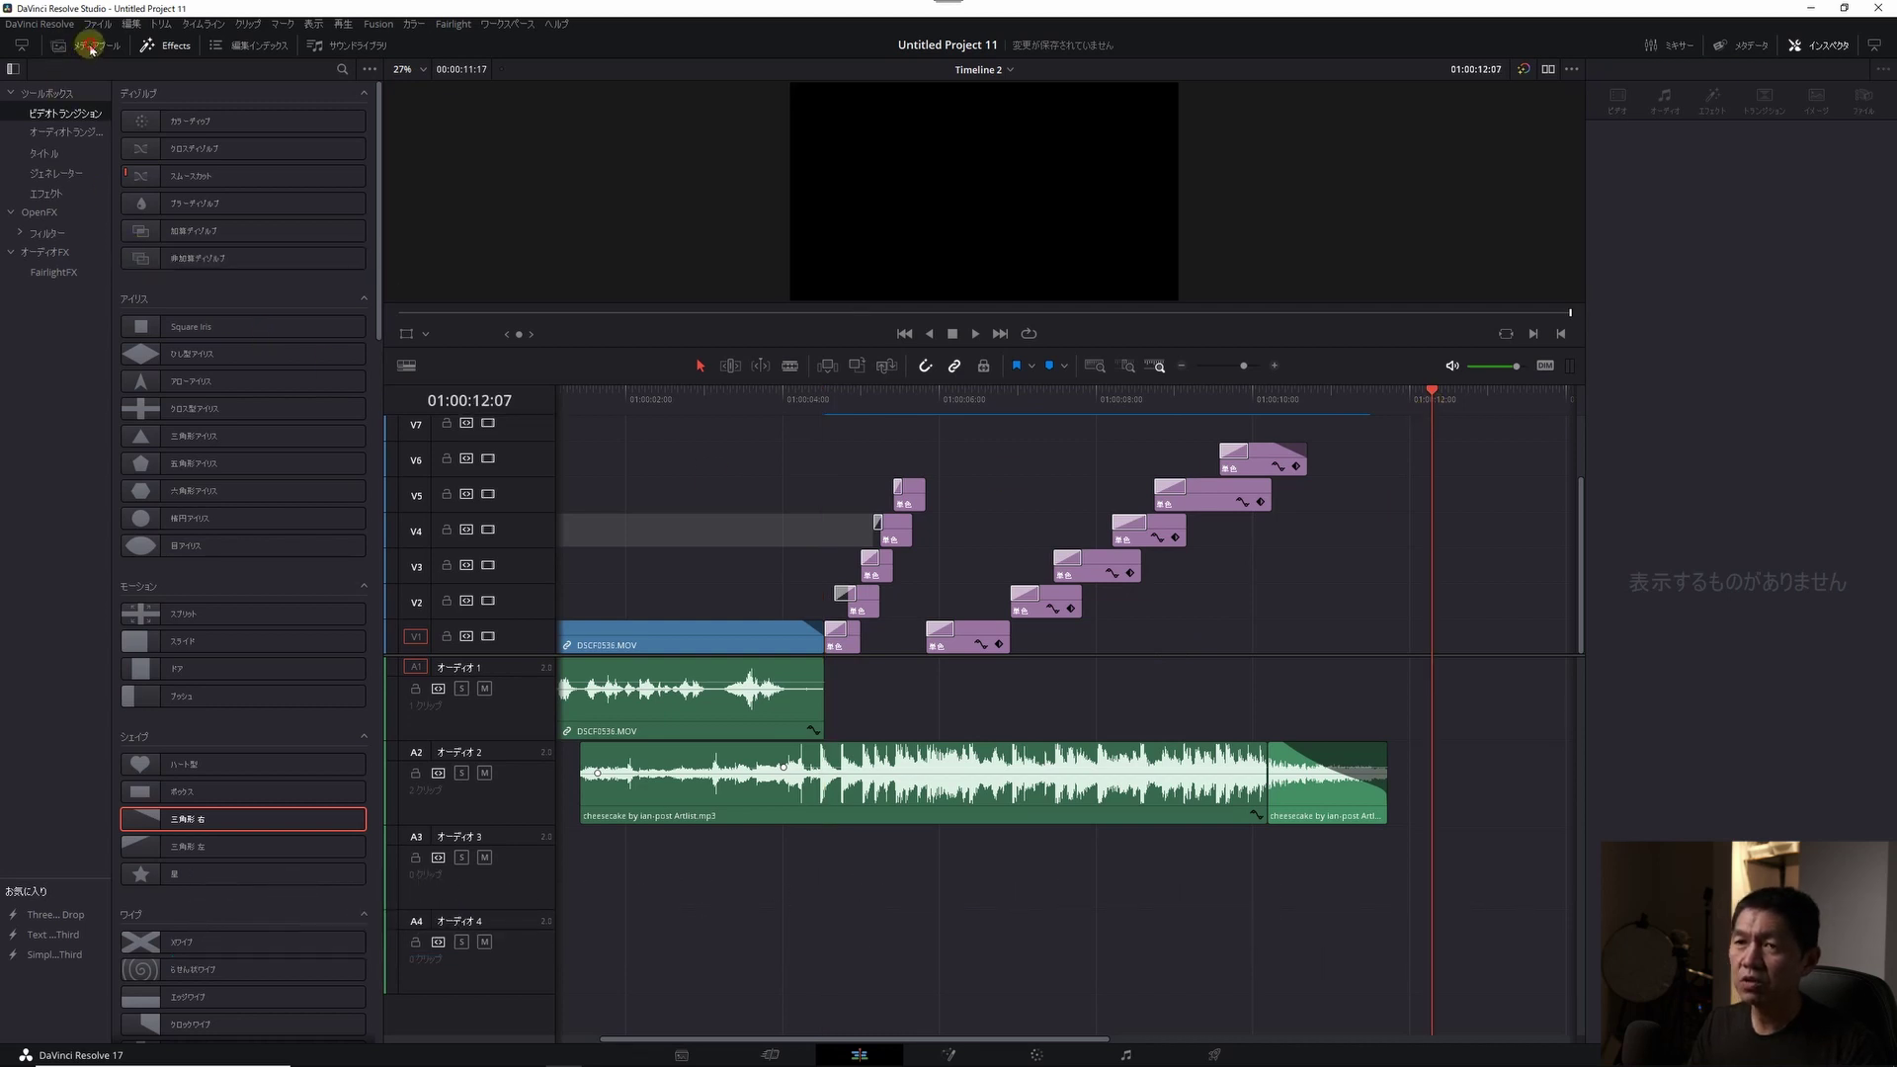
- Select the intro DSCF0536 clip with its music and repeat them after the titles
{"action": "left_click", "coordinate": [91, 49]}
{"action": "left_click_drag", "start_coordinate": [1407, 914], "coordinate": [669, 681]}
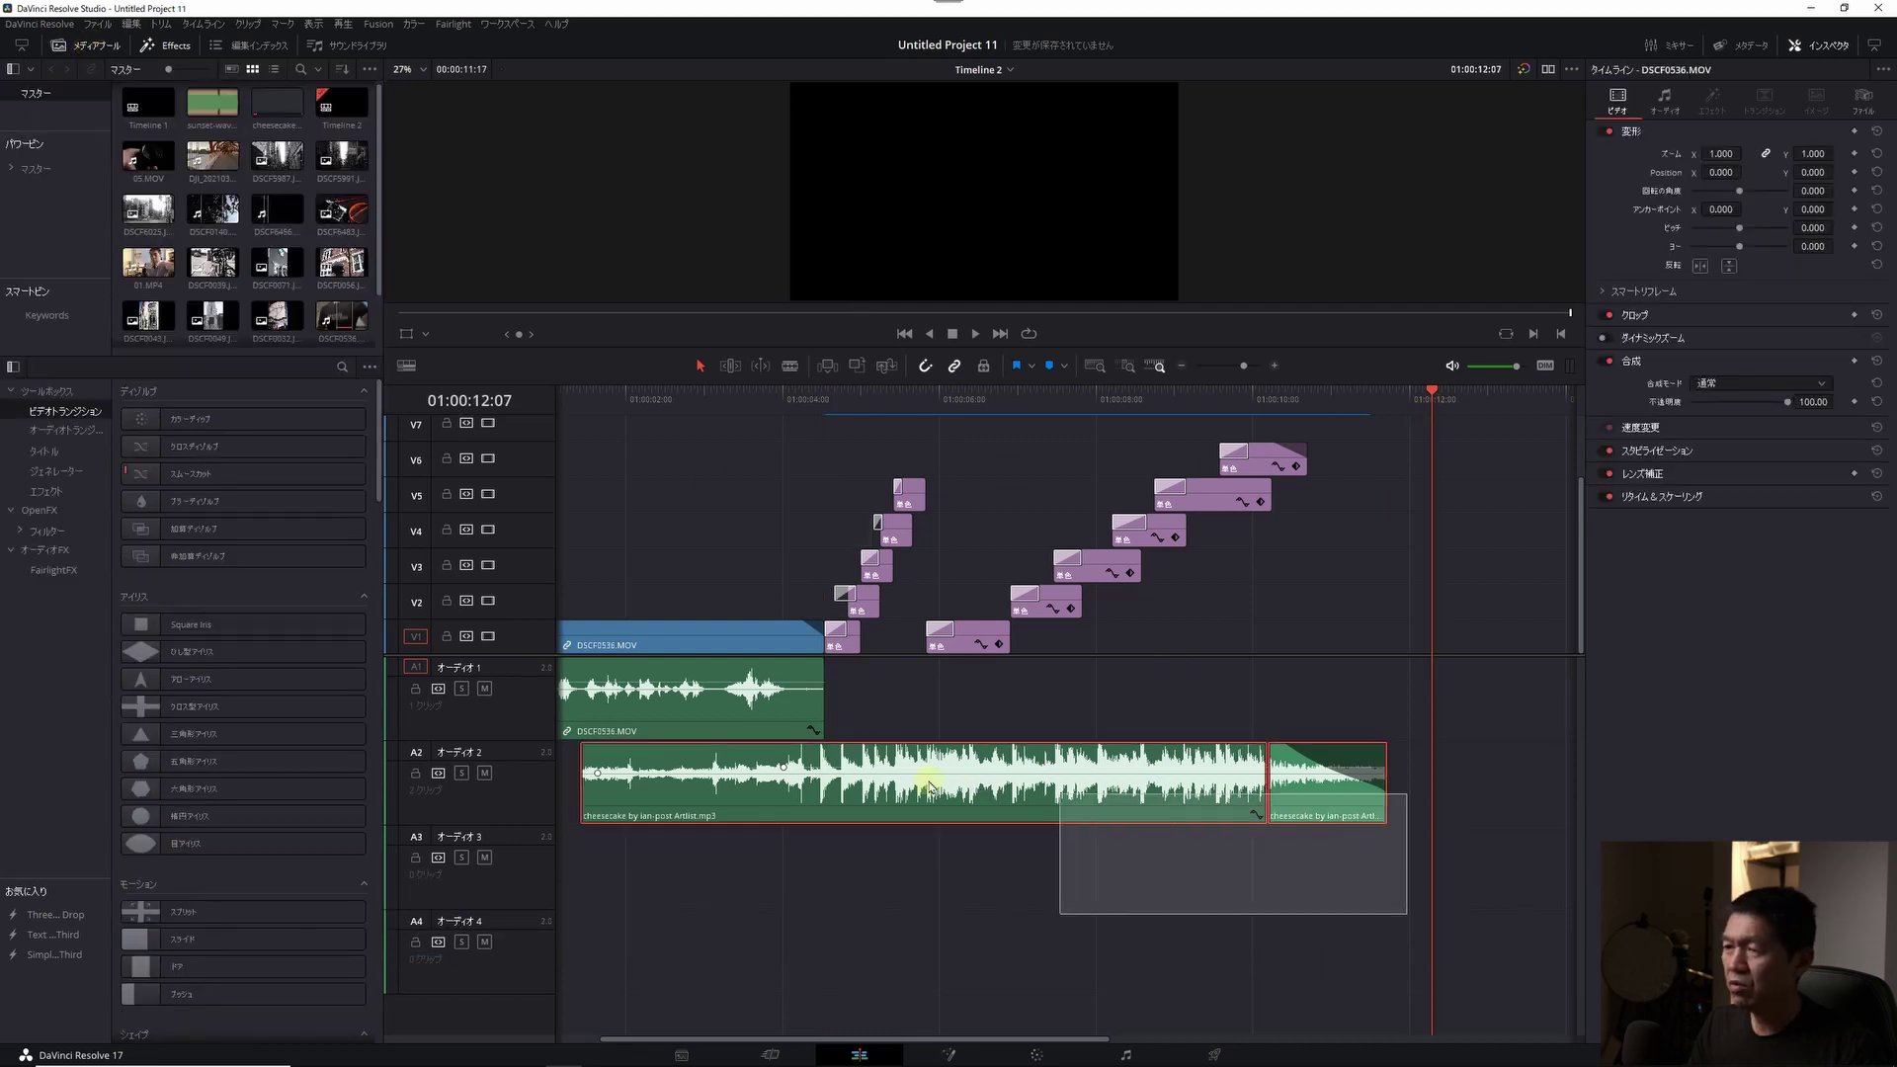
{"action": "left_click", "coordinate": [1481, 393]}
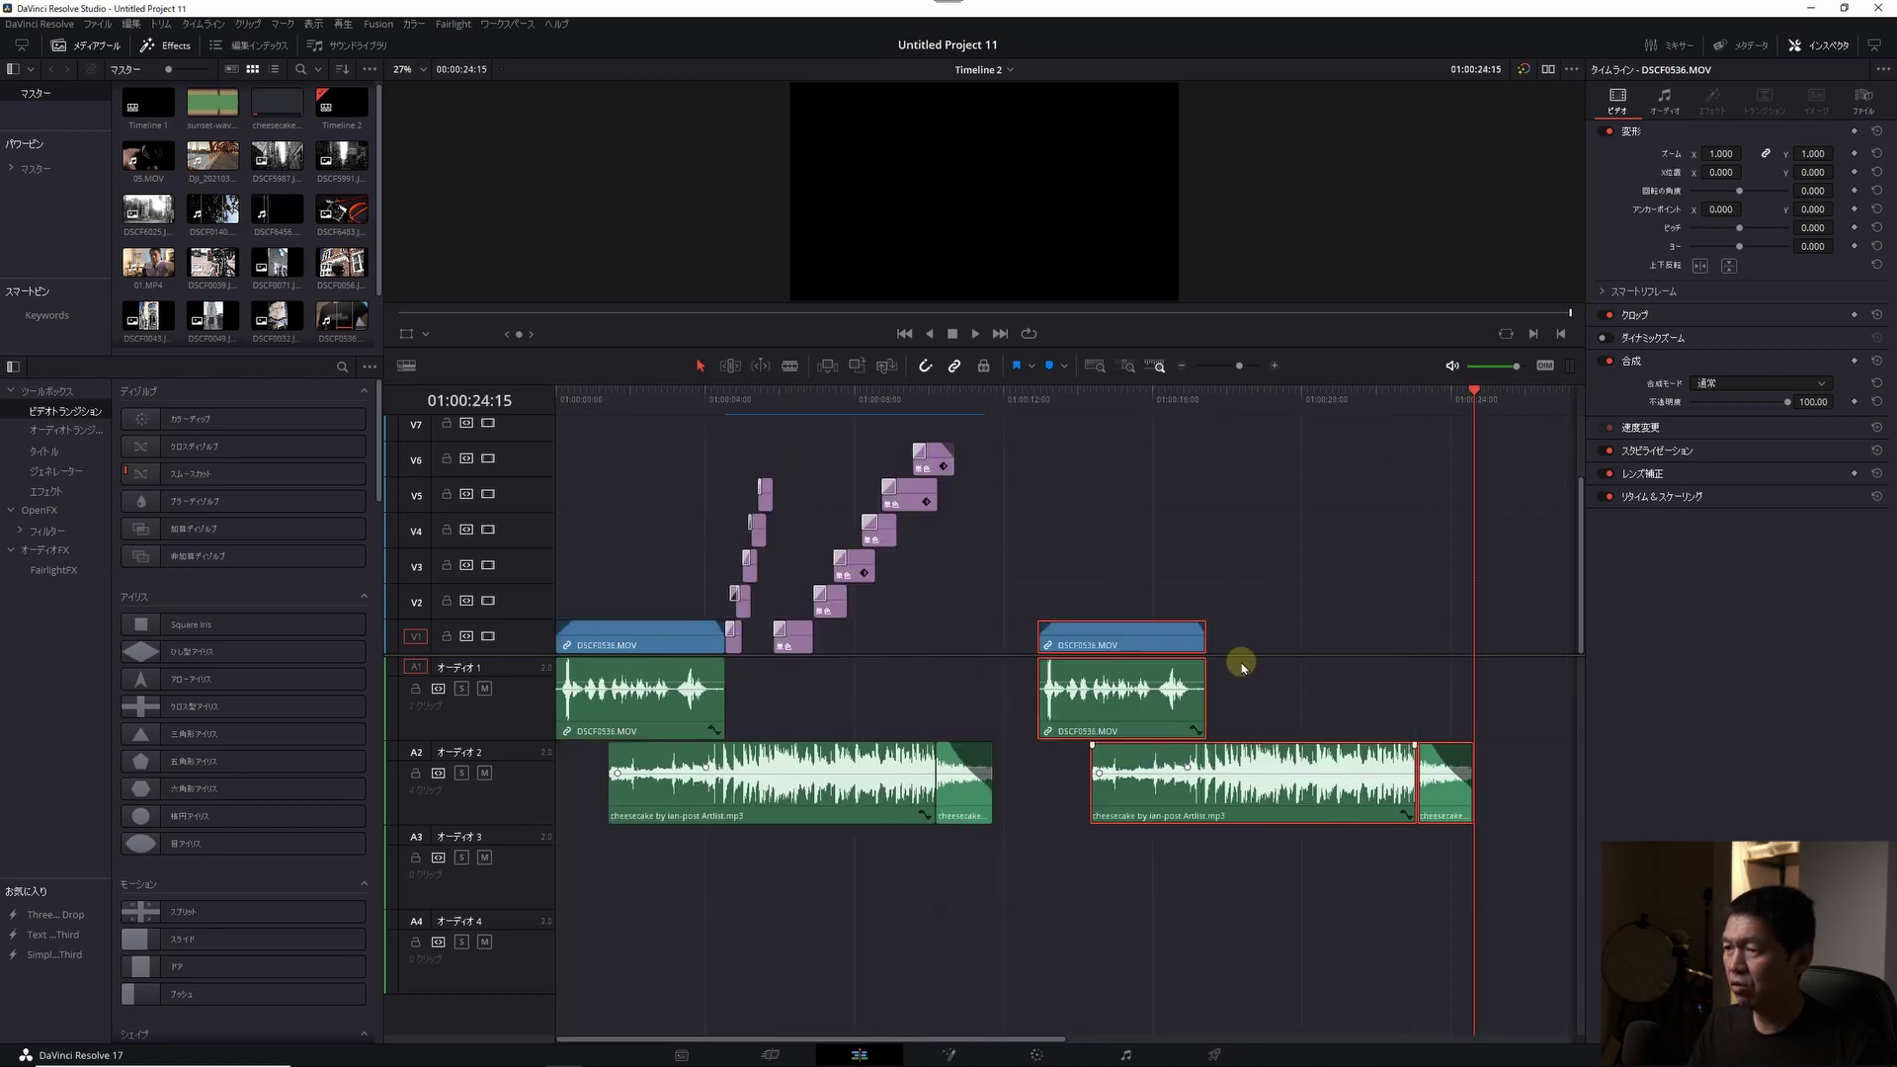
- Place the monument photo DSCF0049.JPG on the timeline at 01:00:17:11
{"action": "left_click", "coordinate": [1181, 504]}
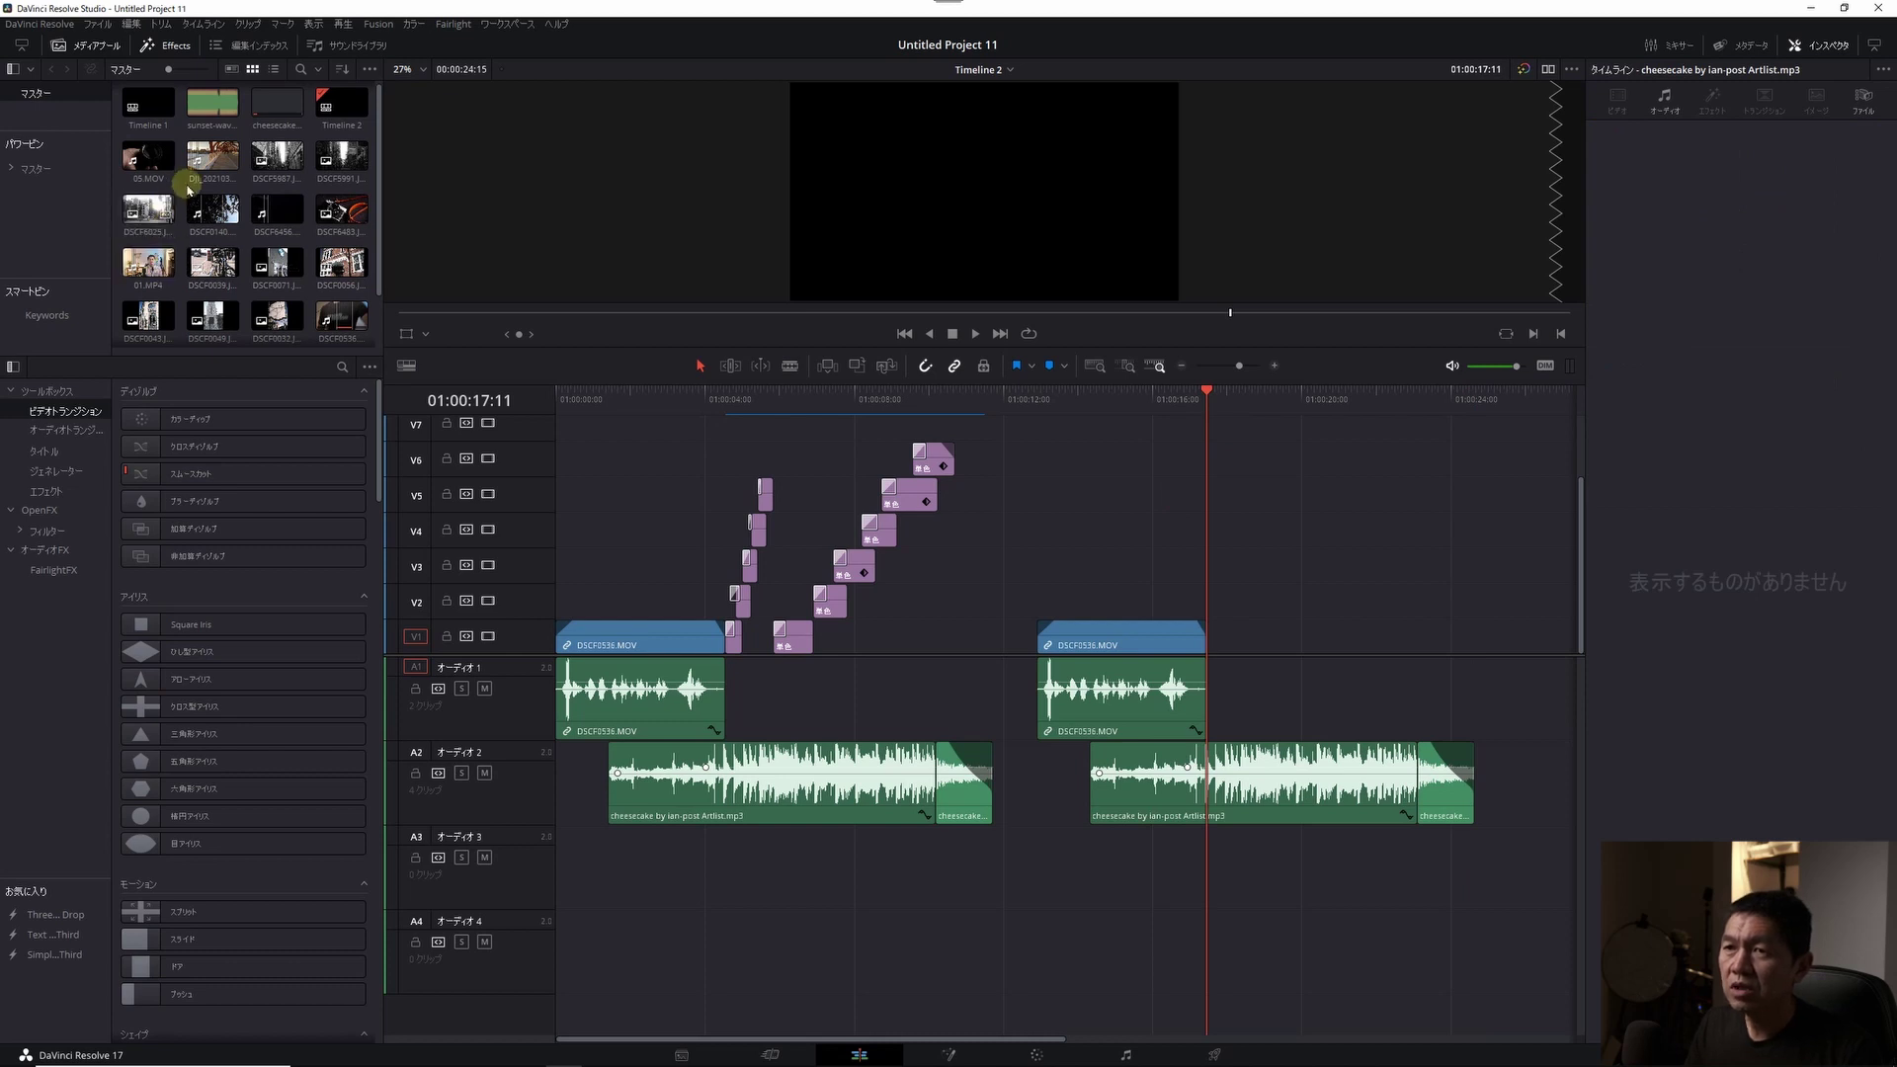
{"action": "left_click", "coordinate": [168, 46]}
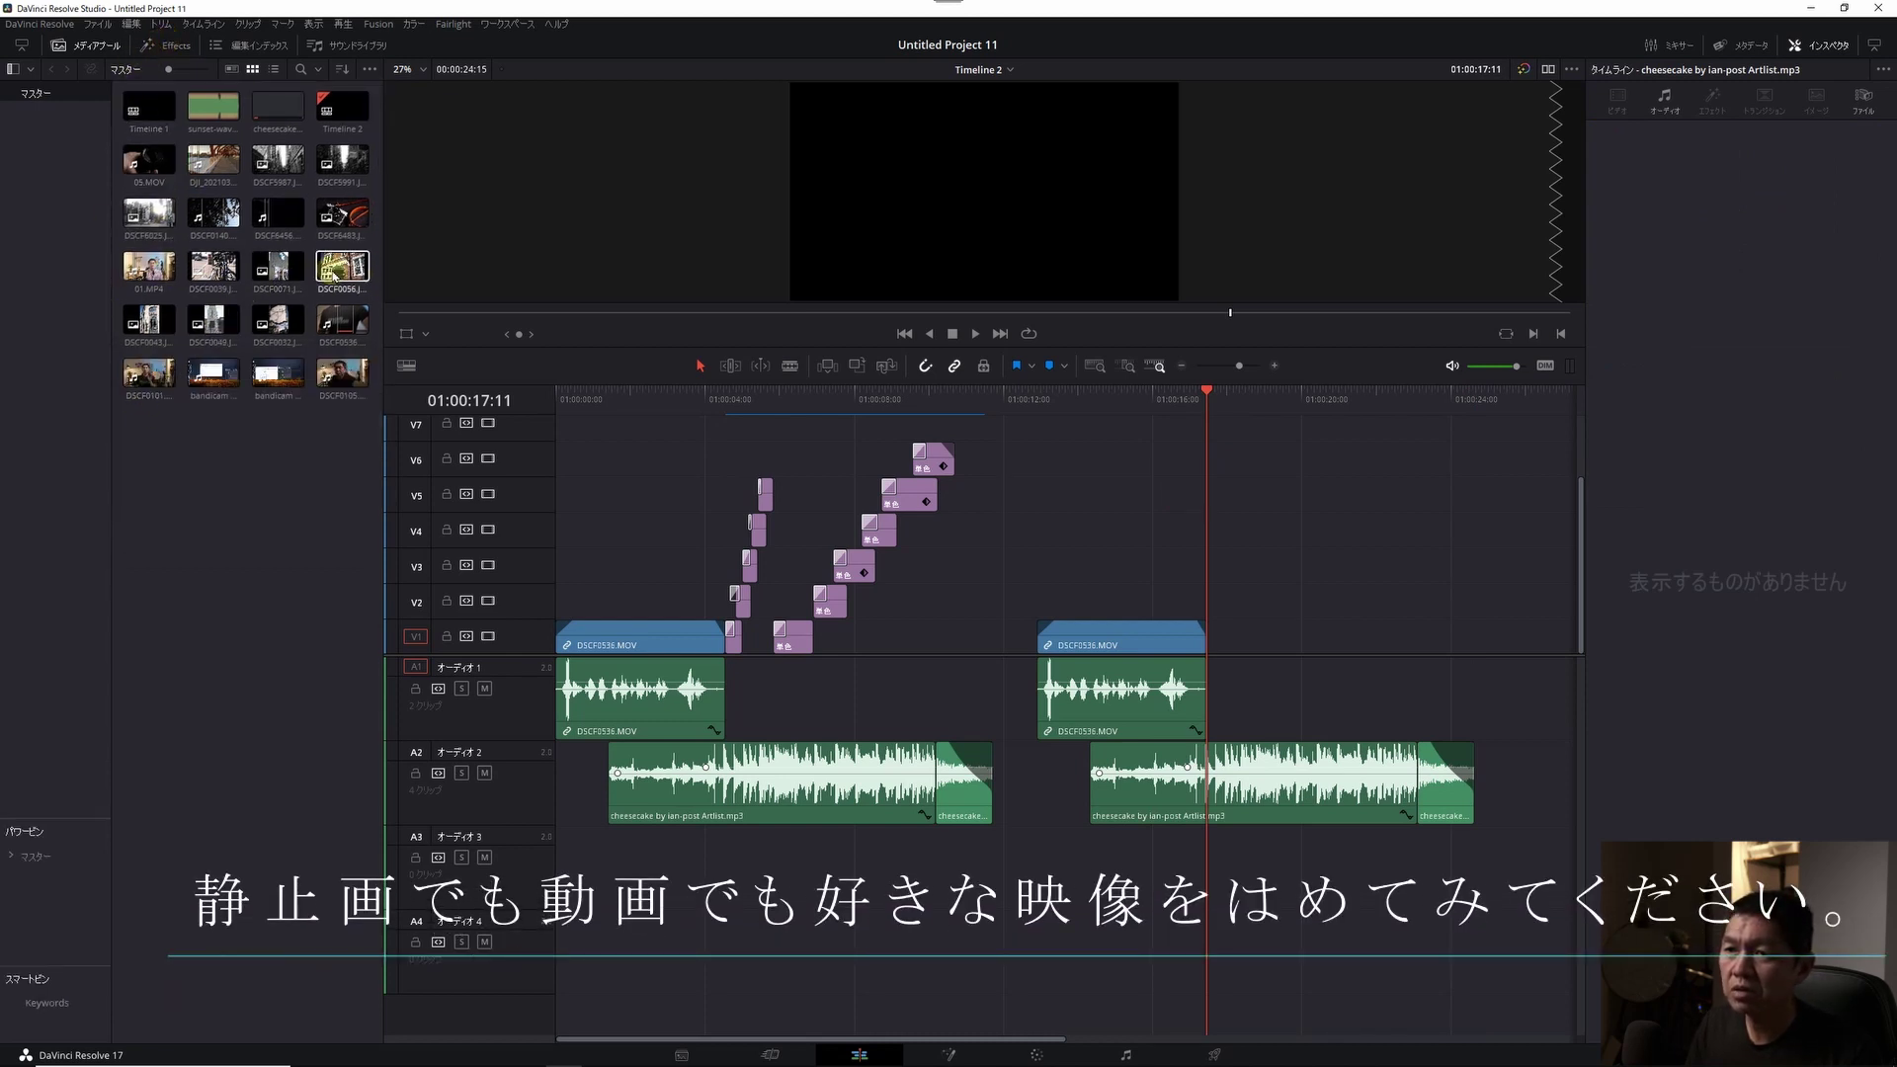
{"action": "mouse_move", "coordinate": [214, 324]}
{"action": "left_mouse_down"}
{"action": "mouse_move", "coordinate": [1084, 554]}
{"action": "mouse_move", "coordinate": [1183, 601]}
{"action": "left_mouse_up"}
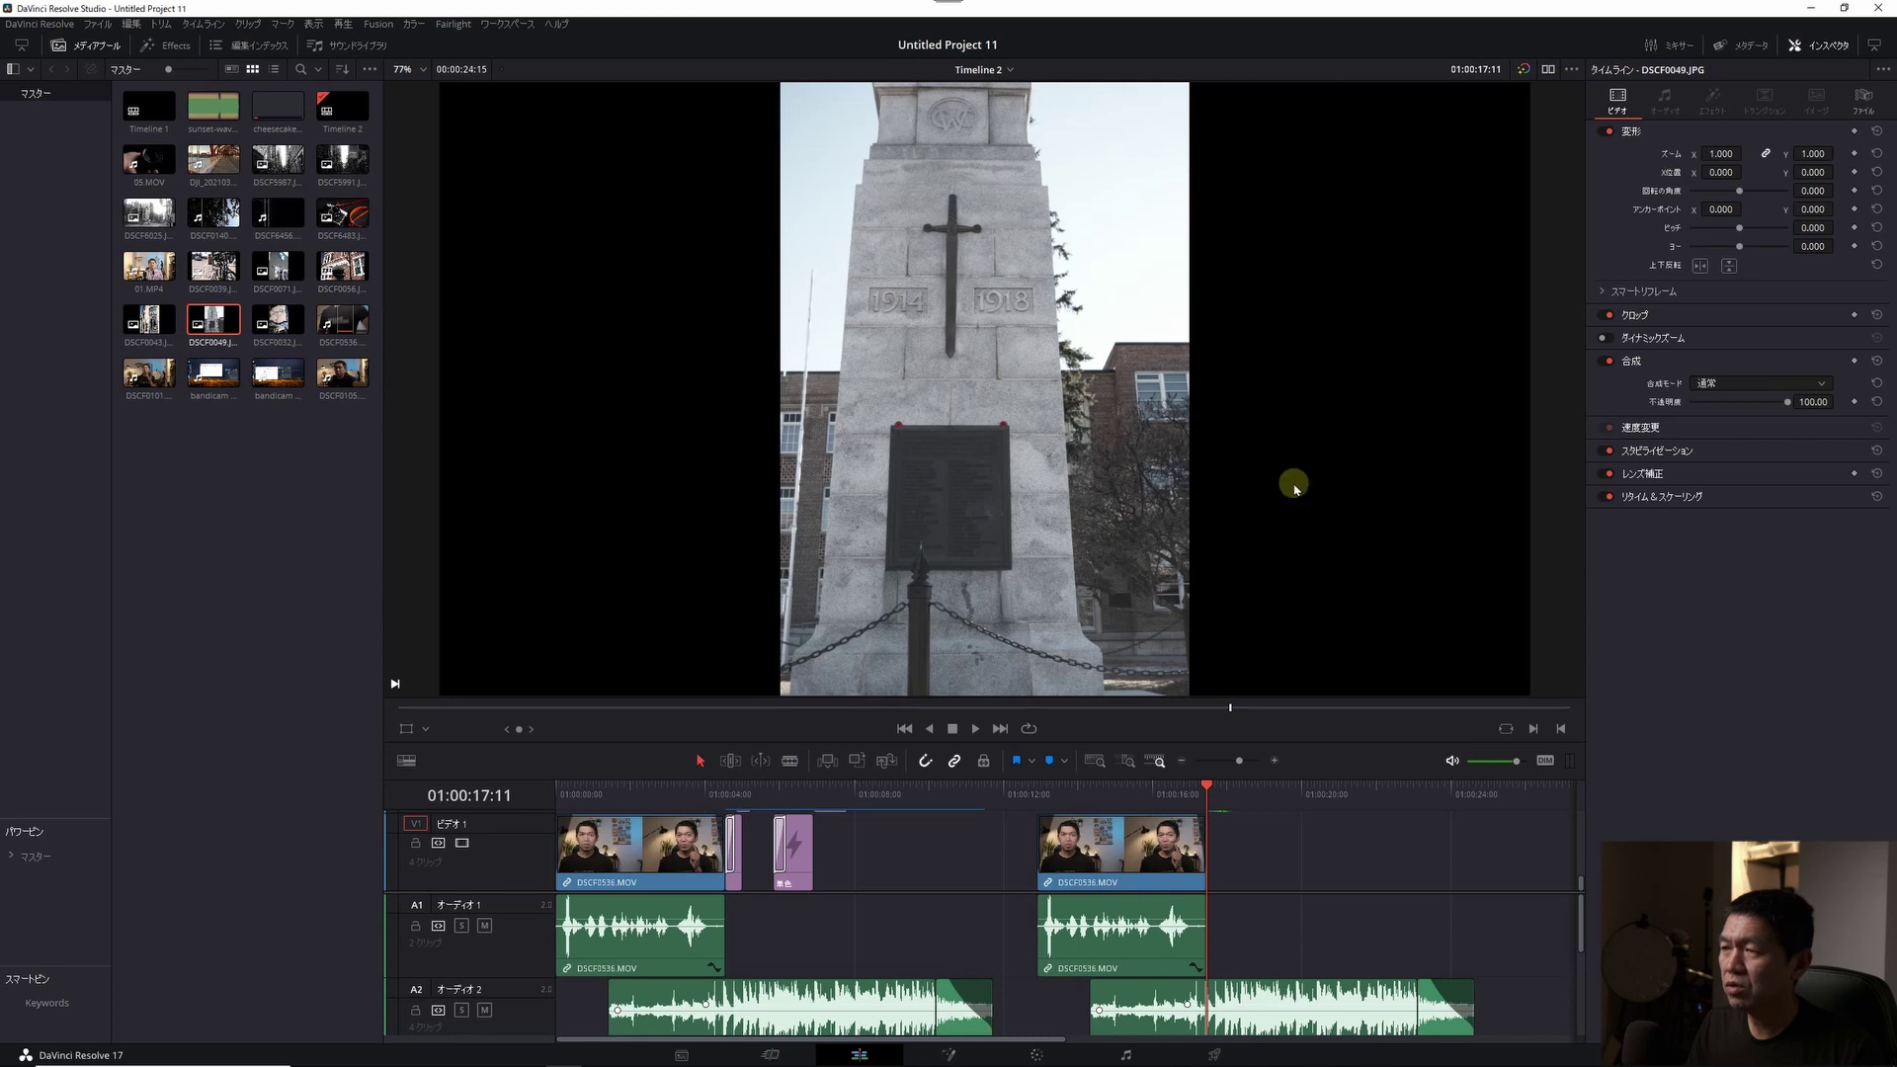
- Add the doorway photo DSCF0043.JPG on V3 above DSCF0049, starting slightly later
{"action": "left_click_drag", "start_coordinate": [1010, 742], "coordinate": [1017, 454]}
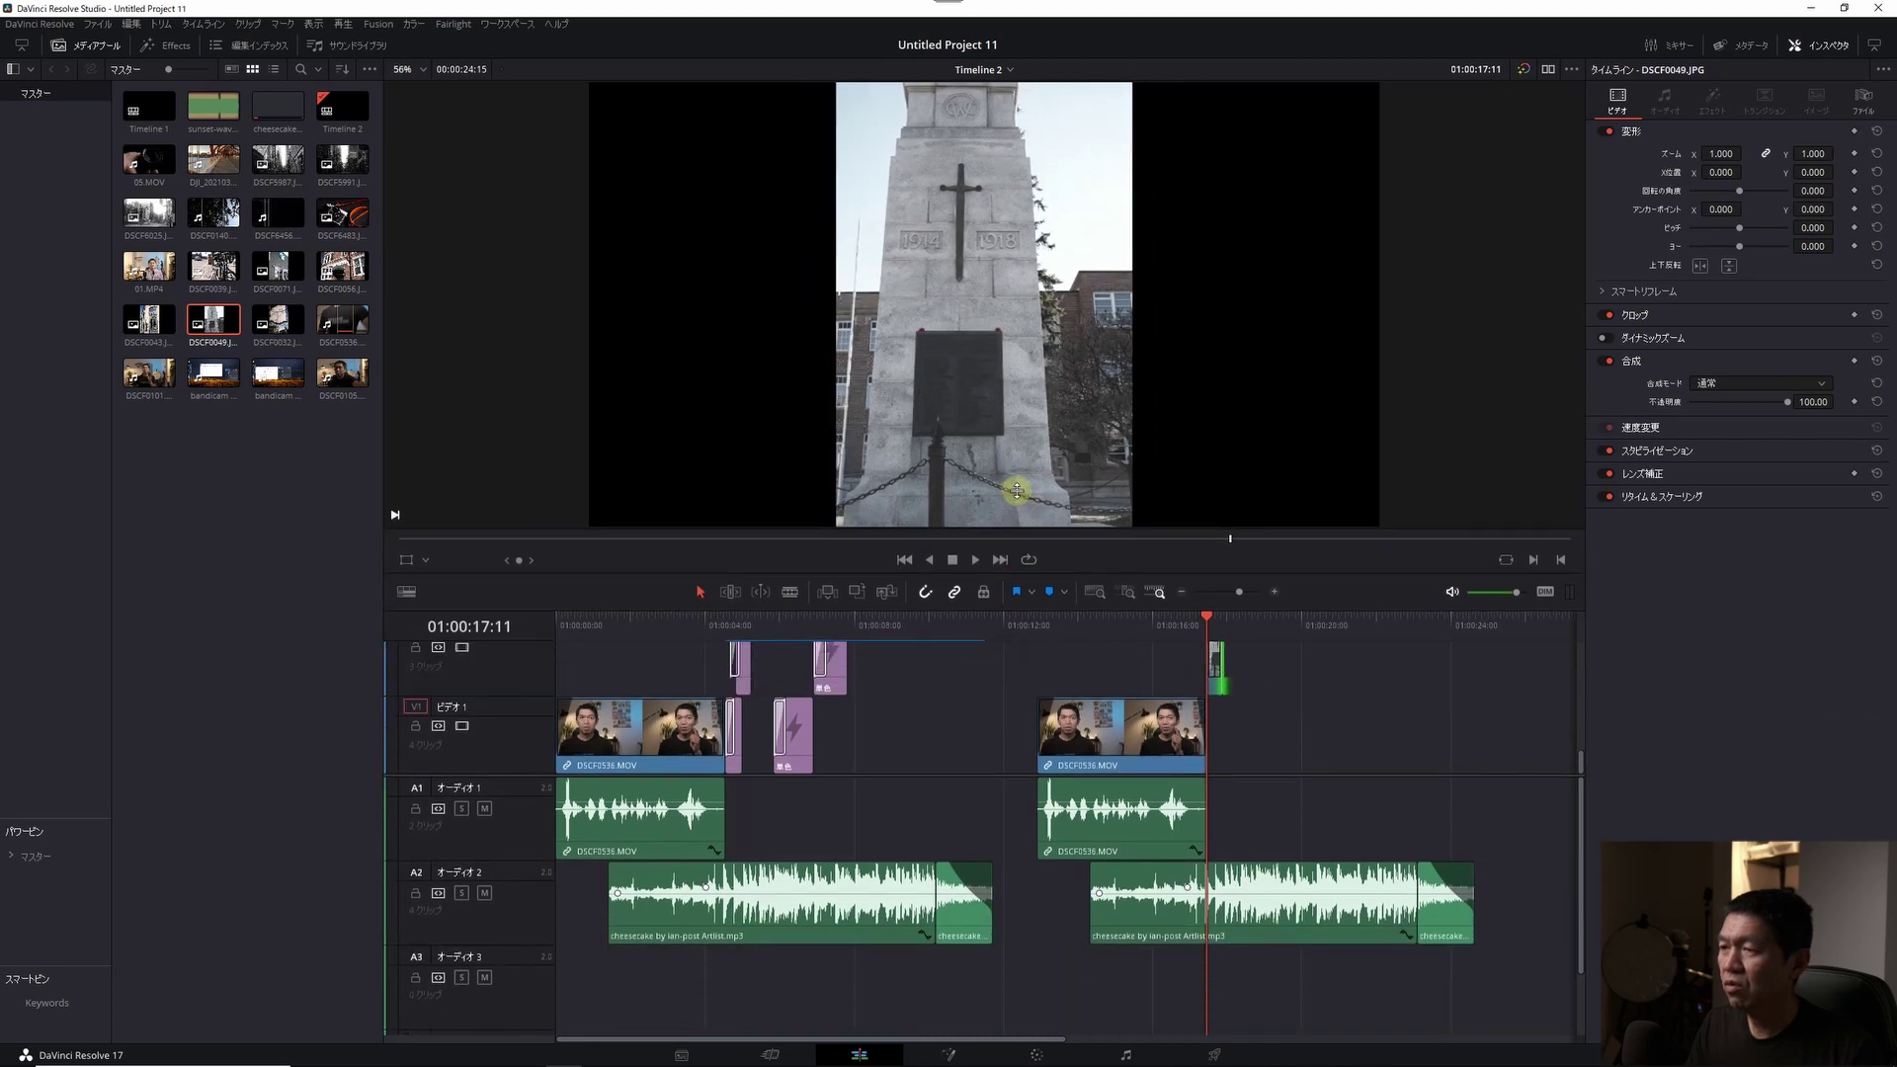
{"action": "left_click_drag", "start_coordinate": [148, 319], "coordinate": [1213, 542]}
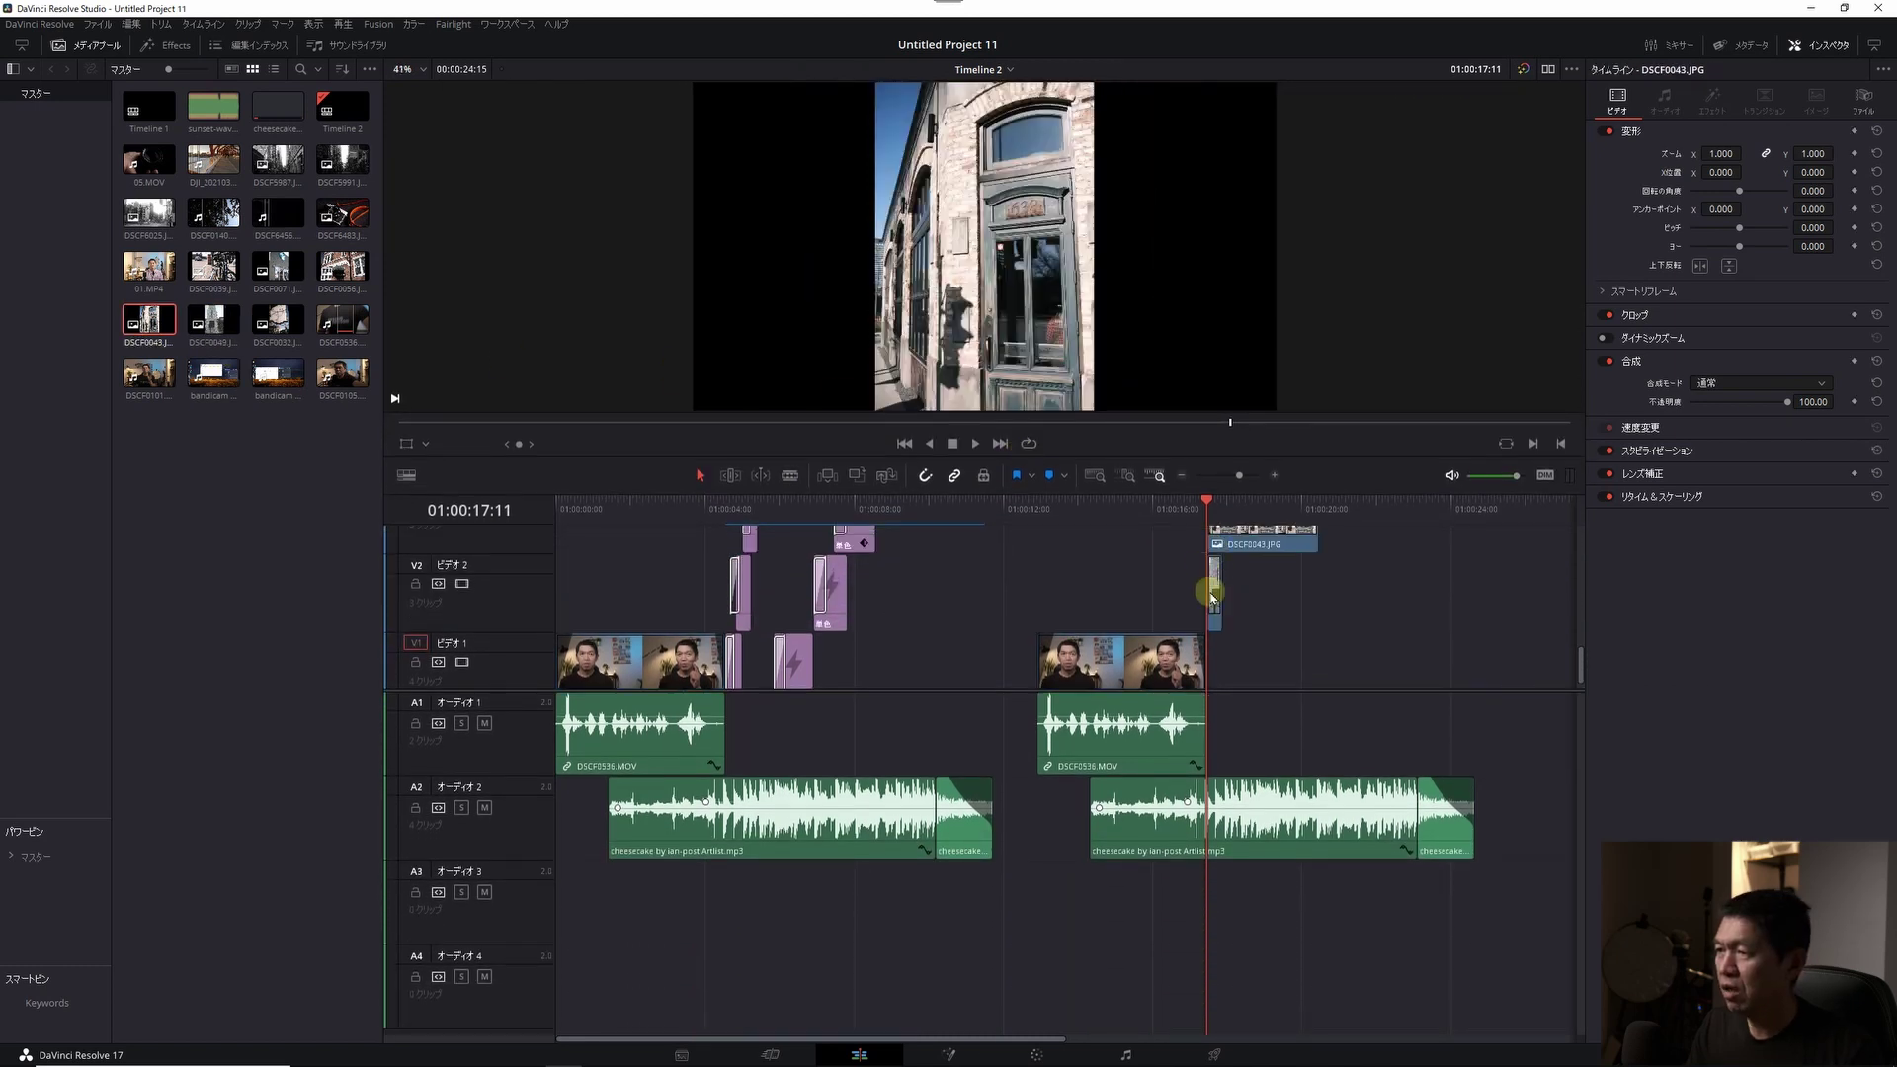
{"action": "scroll", "coordinate": [1223, 590], "scroll_direction": "up", "scroll_amount": 3}
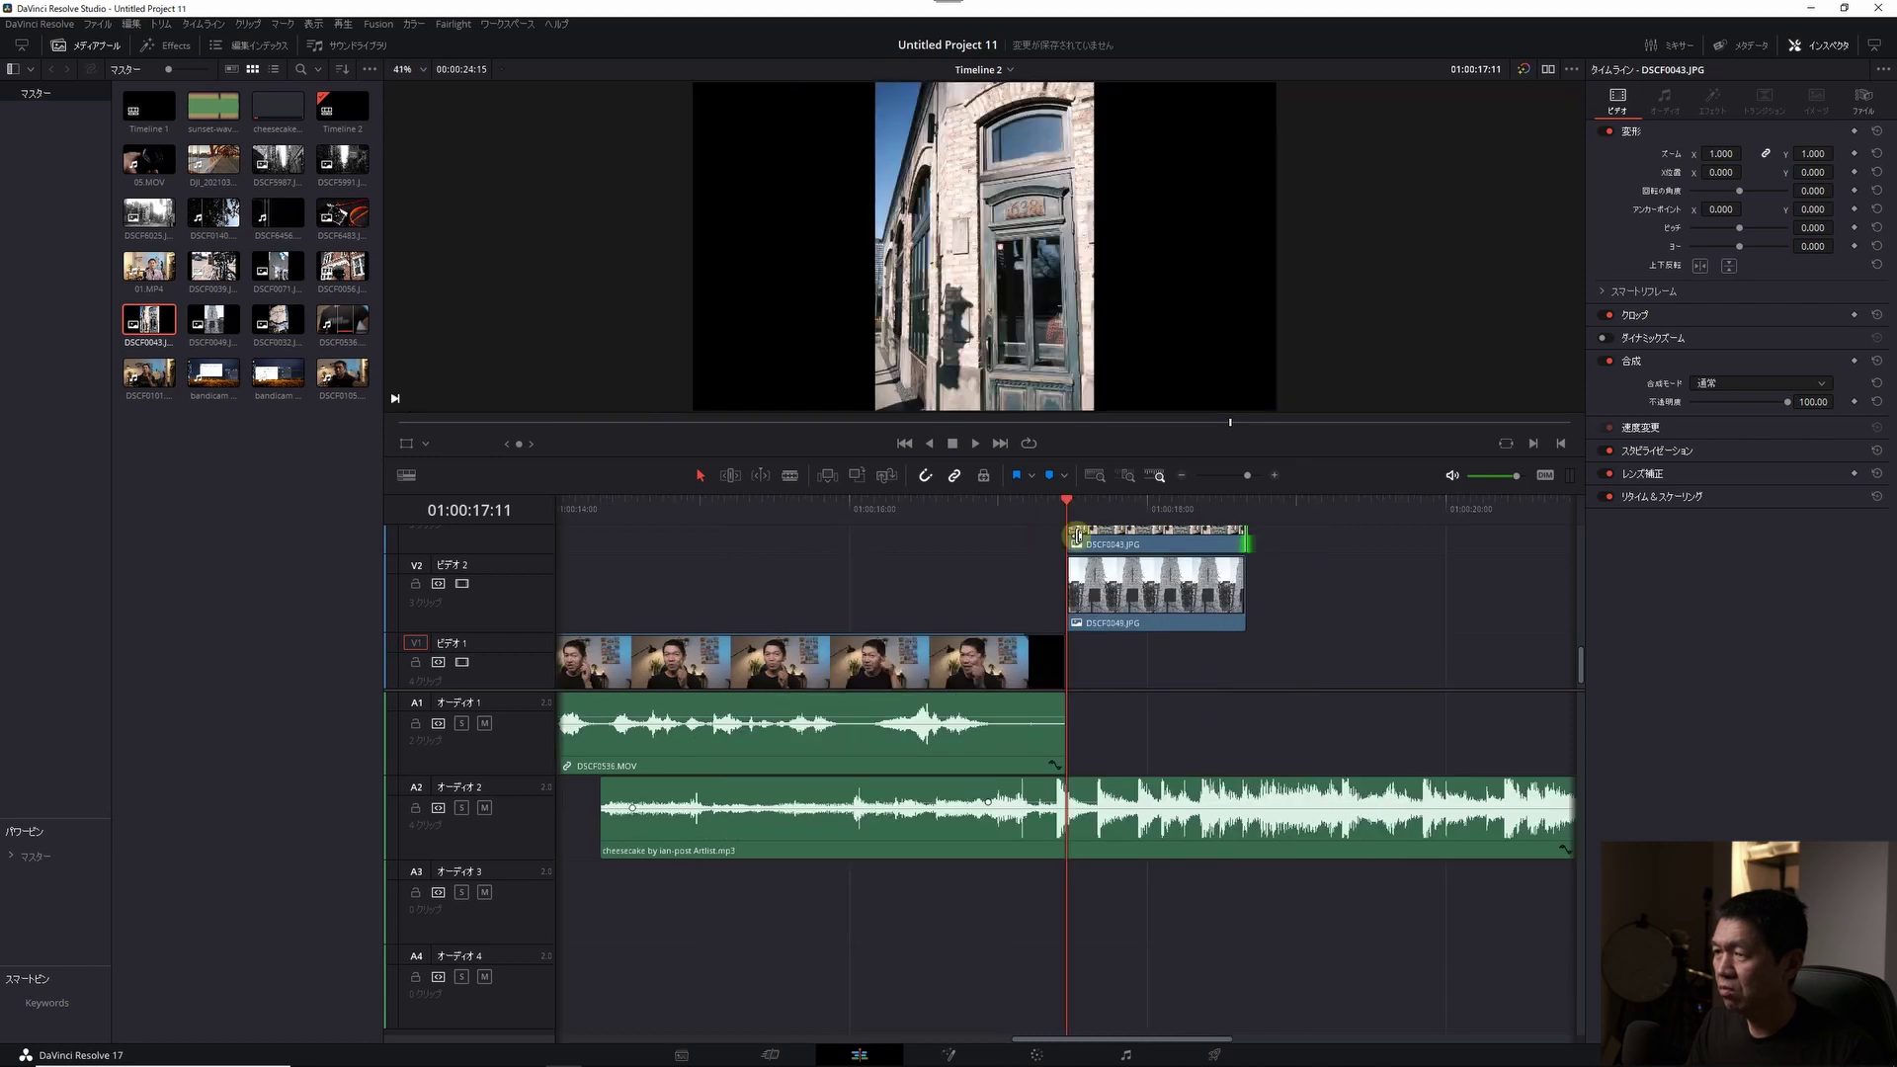
{"action": "left_click_drag", "start_coordinate": [1075, 538], "coordinate": [1093, 539]}
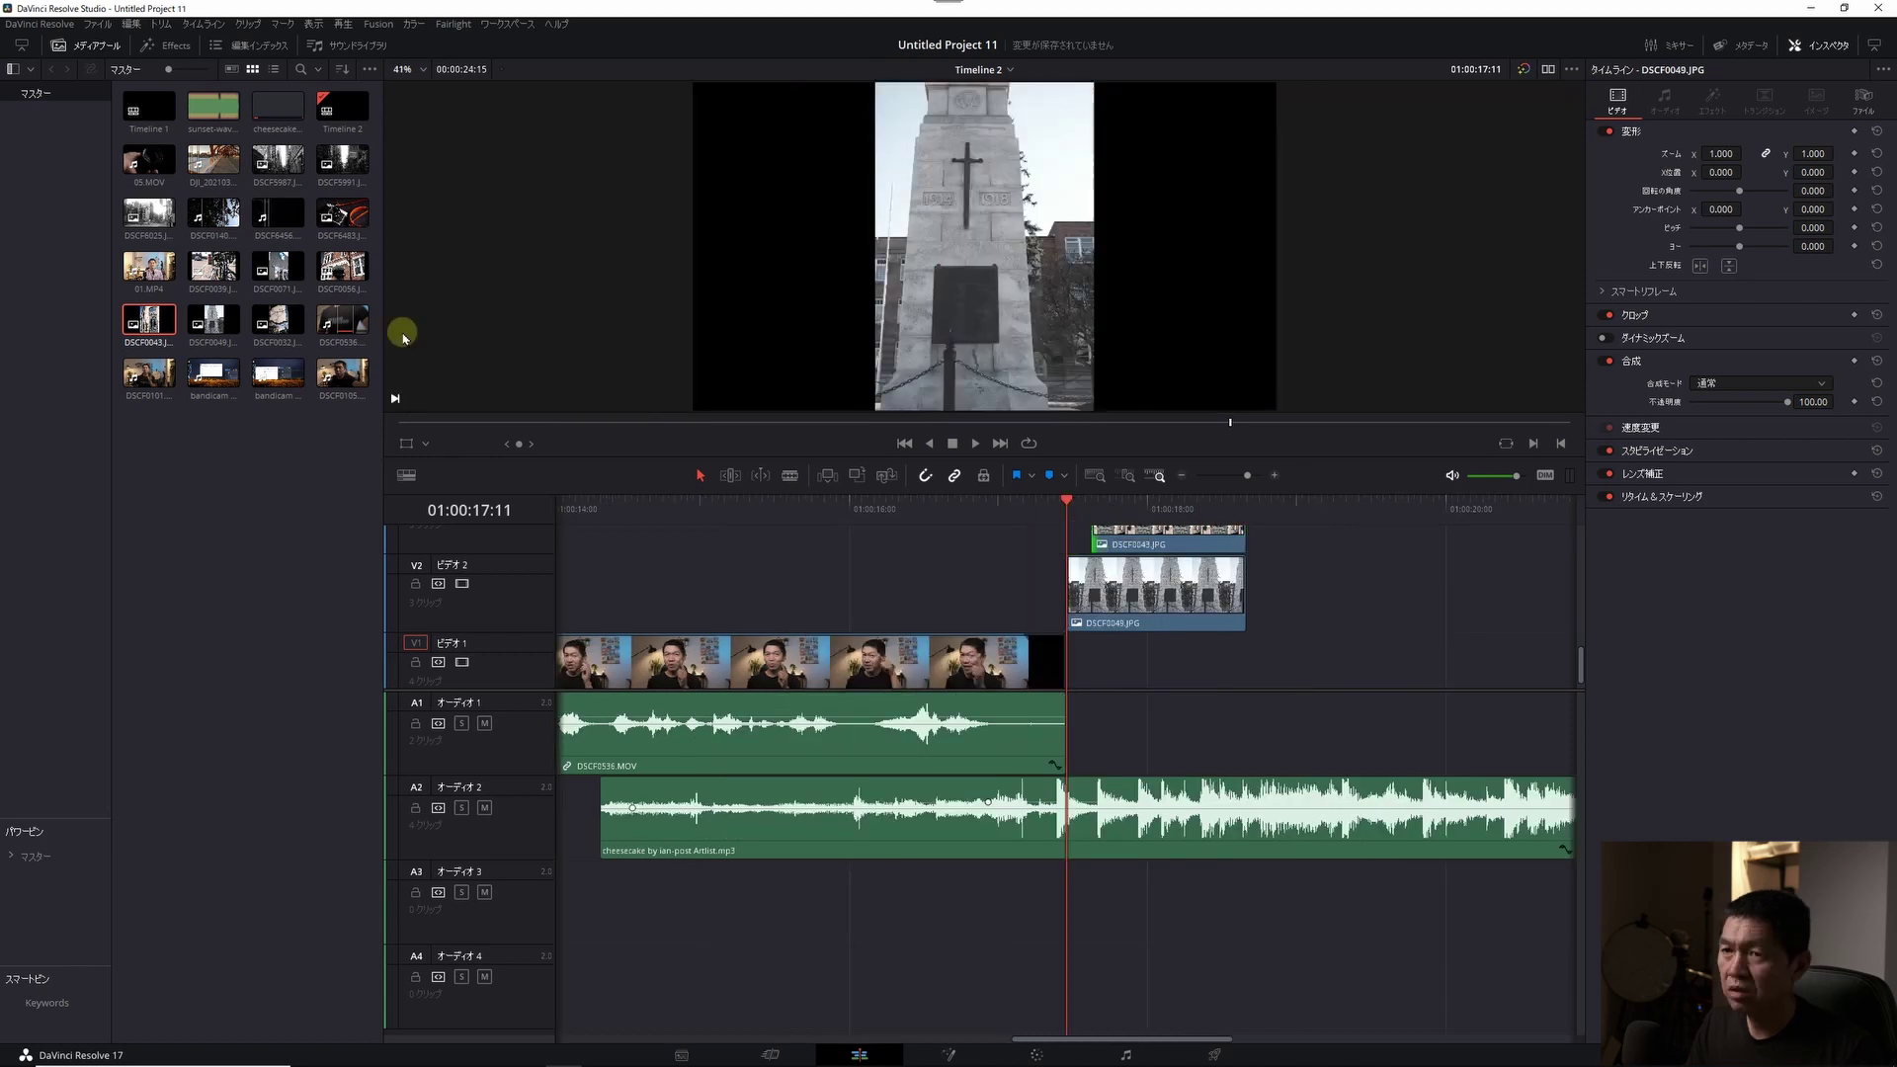
- Add the sign photo DSCF0032.JPG on V4 and step through to check the stagger
{"action": "scroll", "coordinate": [1125, 637], "scroll_direction": "up", "scroll_amount": 2}
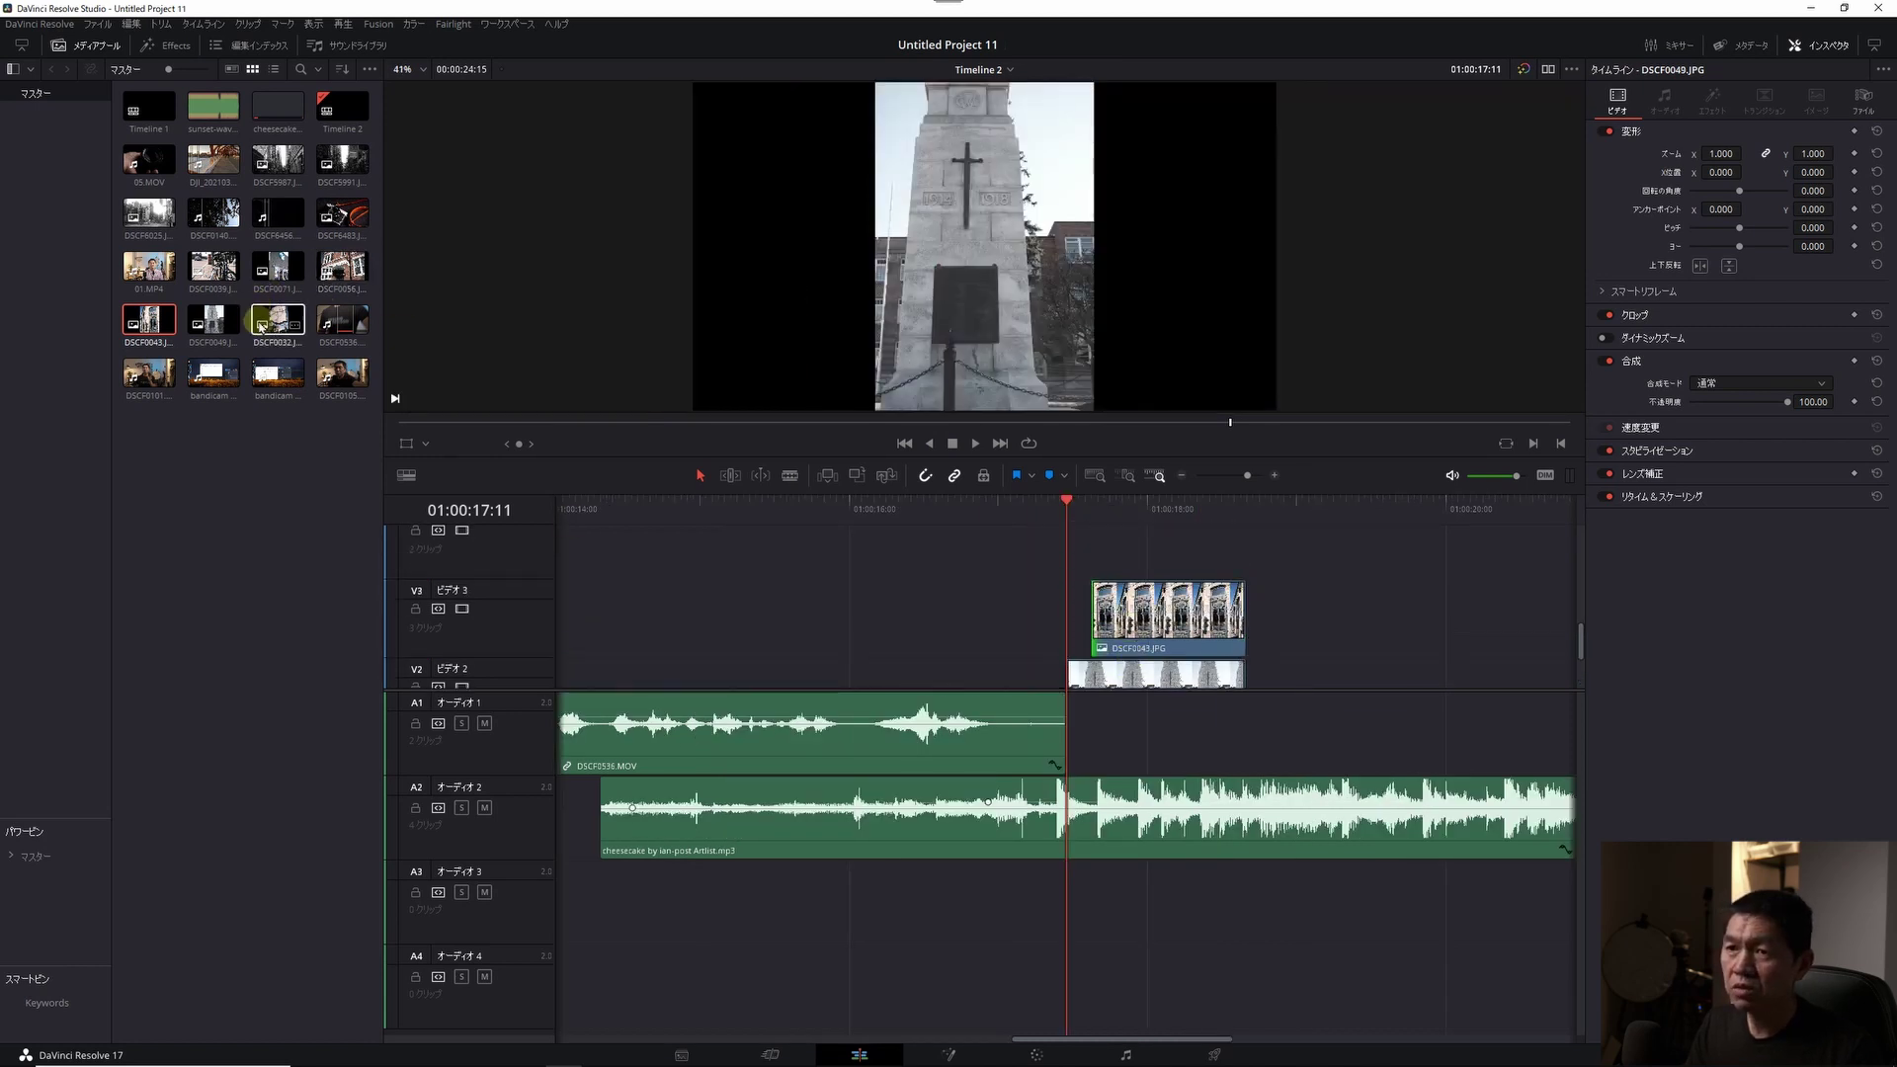
{"action": "left_click_drag", "start_coordinate": [268, 318], "coordinate": [1145, 565]}
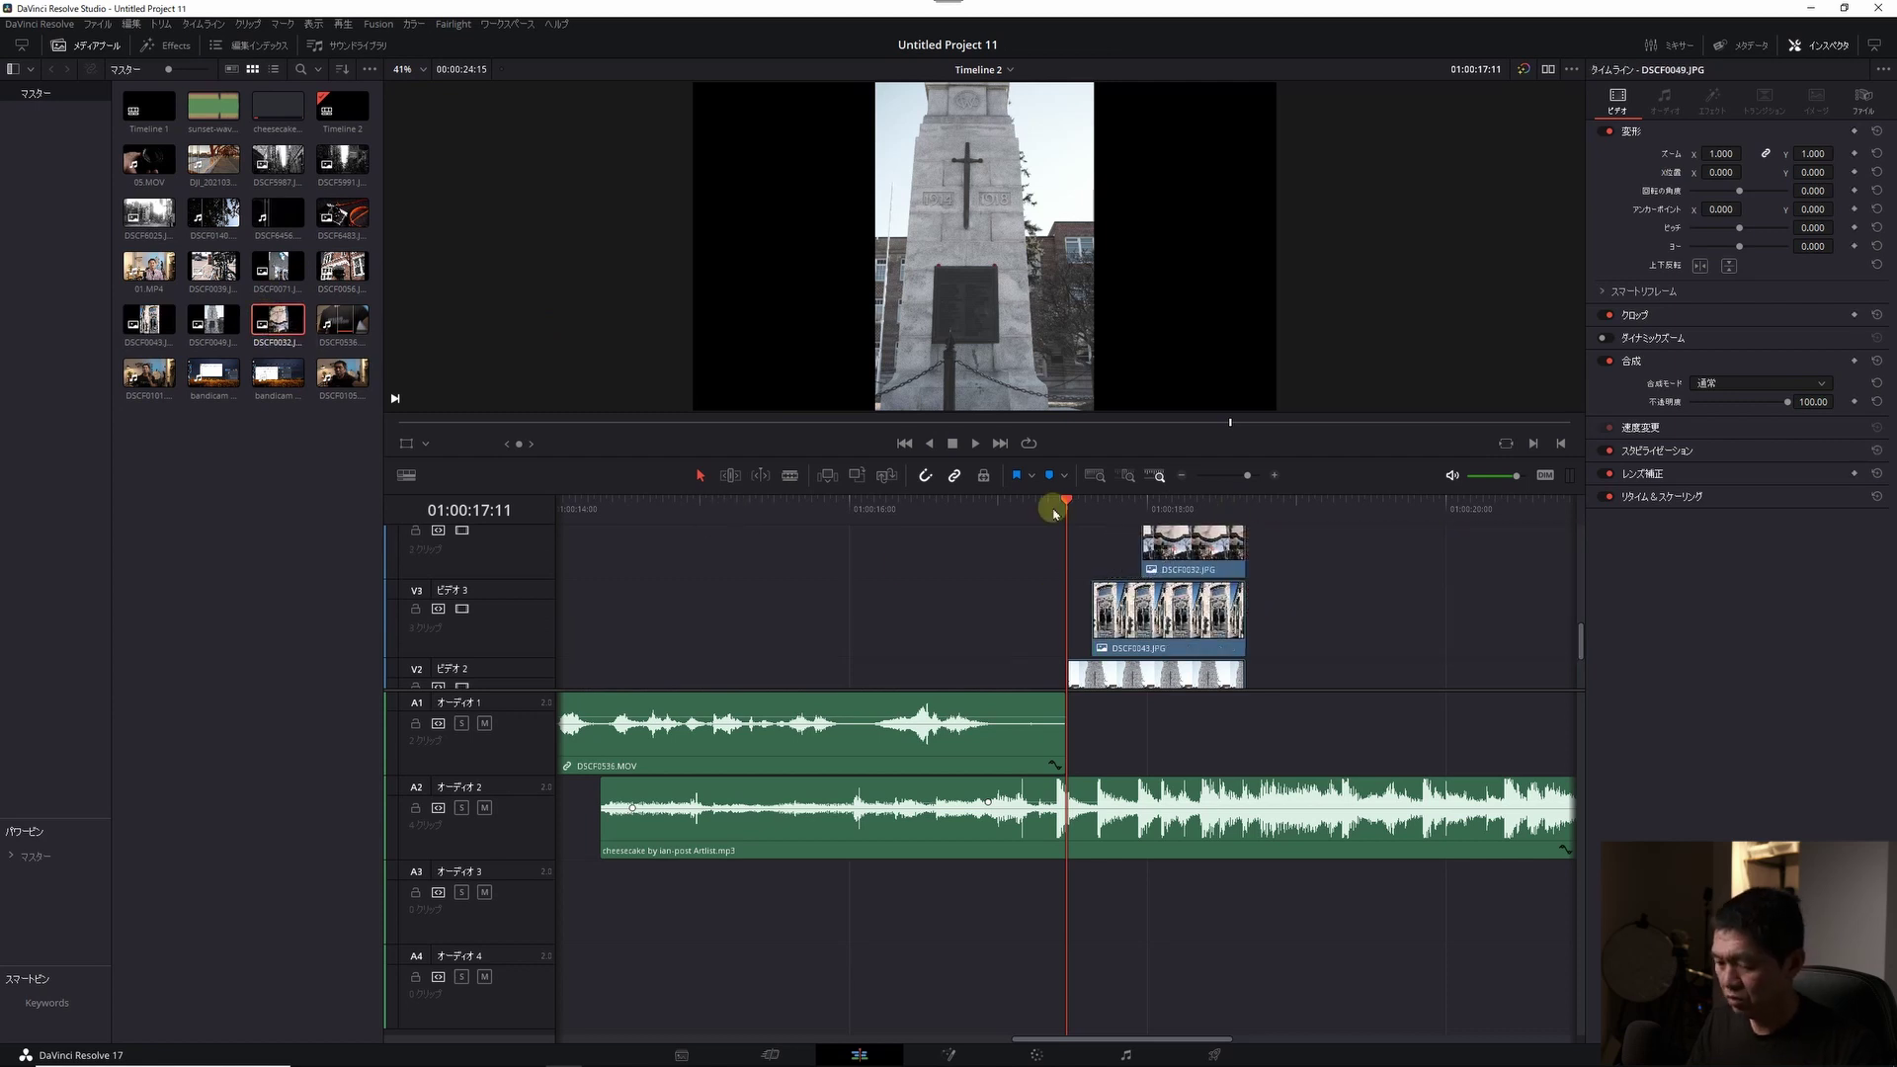
{"action": "key", "text": "Right"}
{"action": "key", "text": "Right"}
{"action": "key", "text": "Right"}
{"action": "key", "text": "Right"}
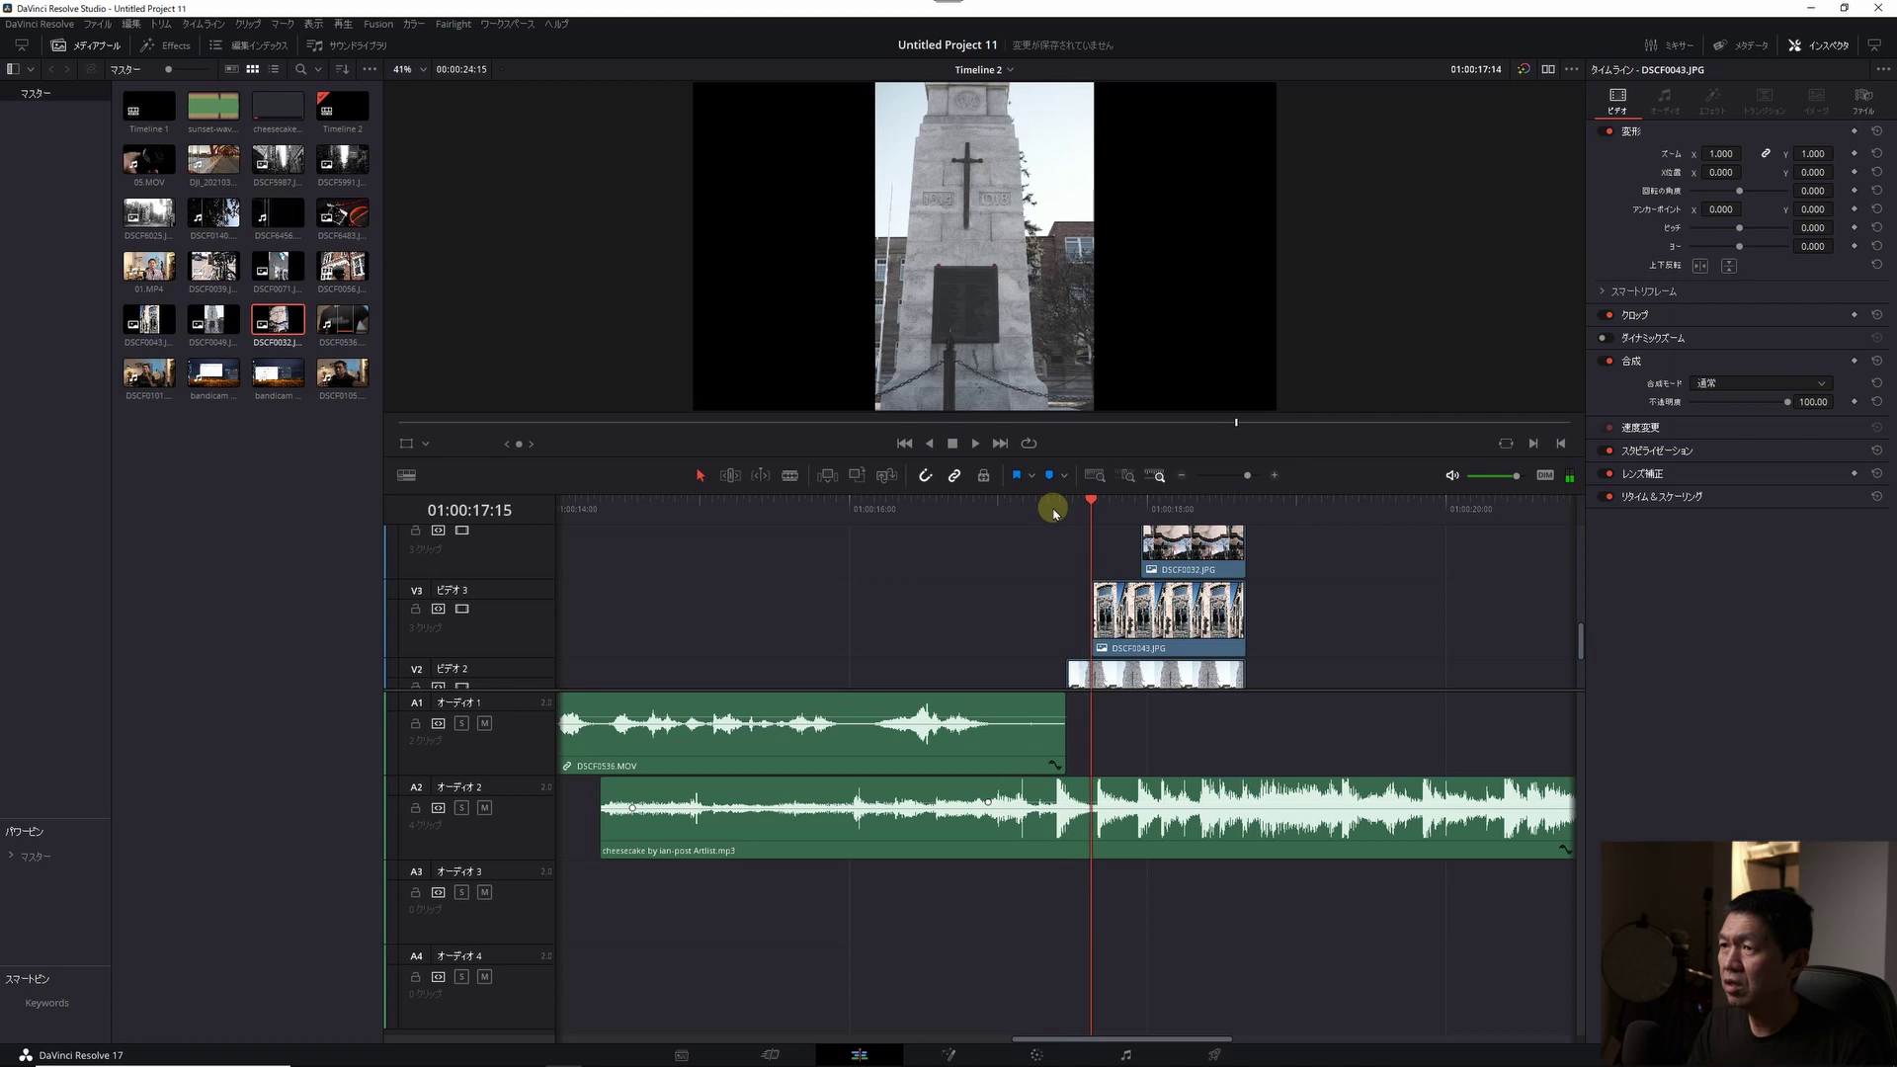
{"action": "key", "text": "Right"}
{"action": "key", "text": "Right"}
{"action": "key", "text": "Right"}
{"action": "key", "text": "Right"}
{"action": "key", "text": "Right"}
{"action": "key", "text": "Right"}
{"action": "key", "text": "Right"}
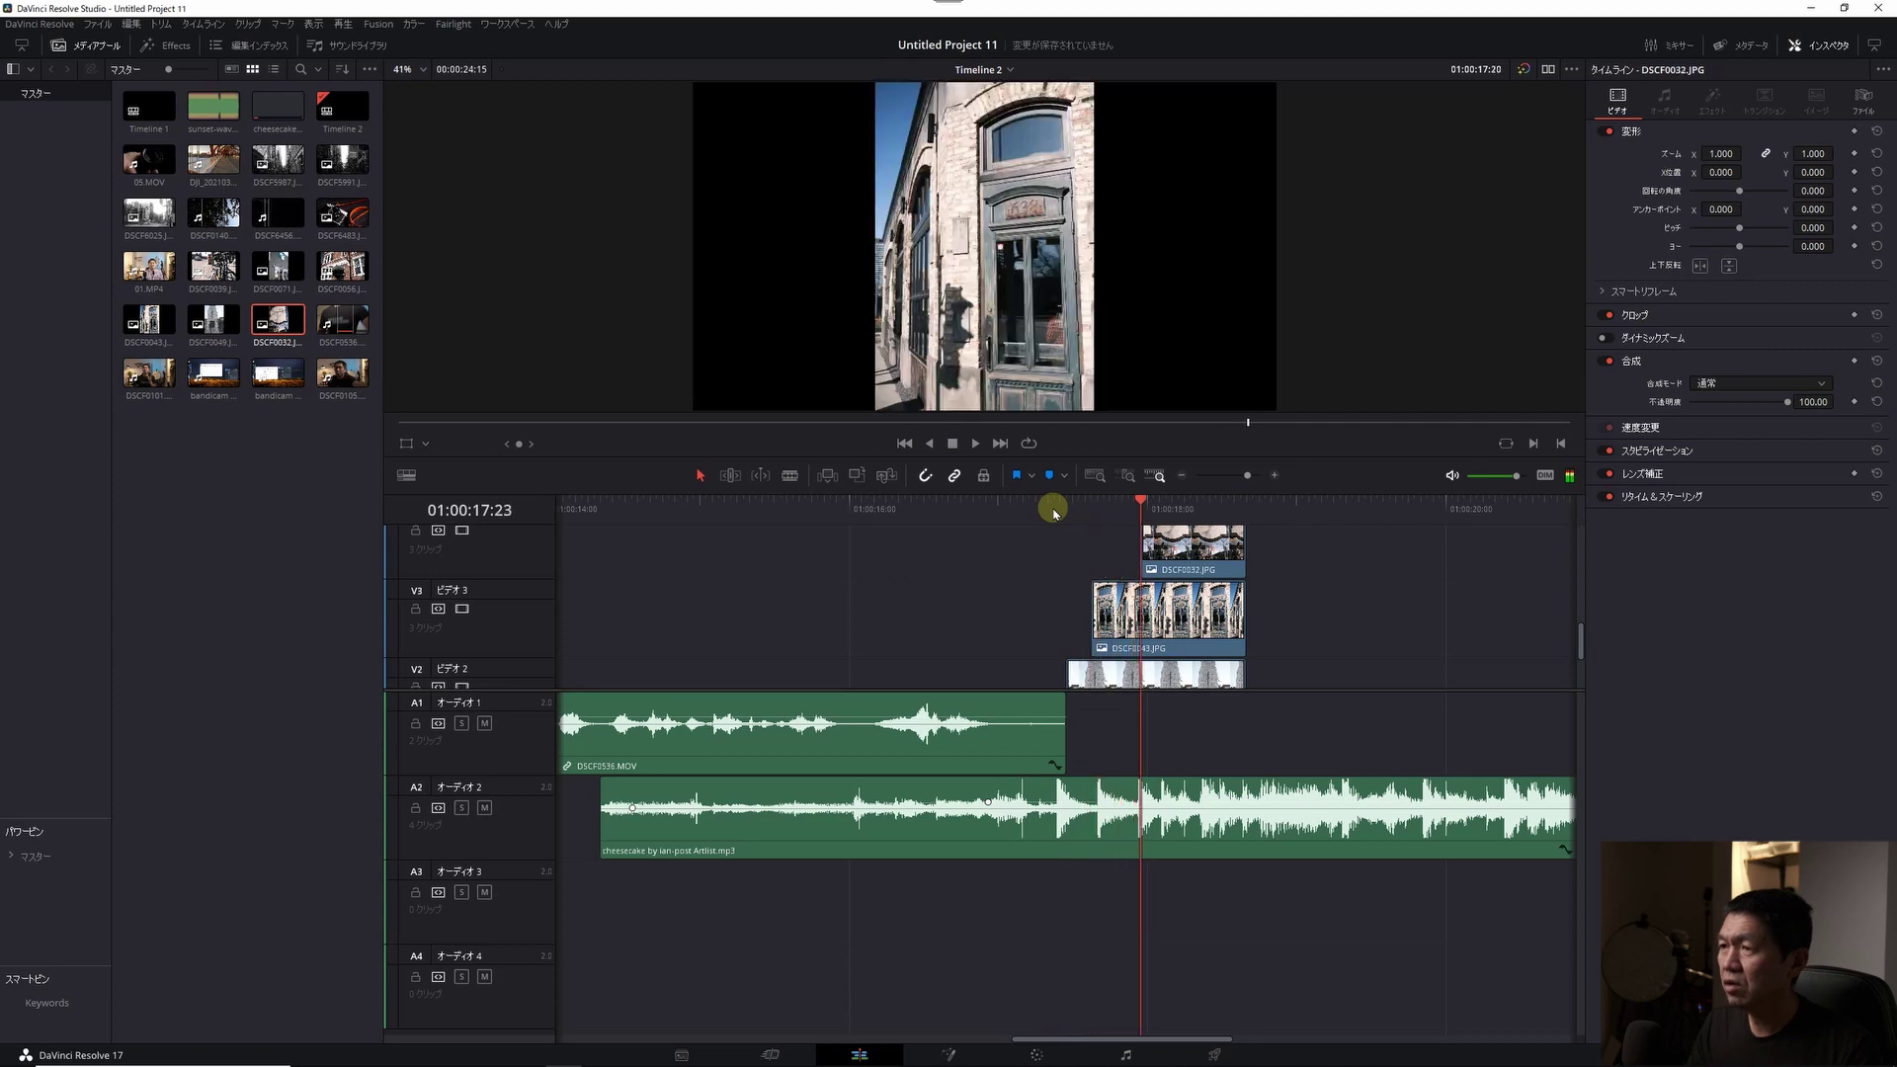
{"action": "key", "text": "Right"}
{"action": "key", "text": "Right"}
{"action": "key", "text": "Right"}
{"action": "key", "text": "Up"}
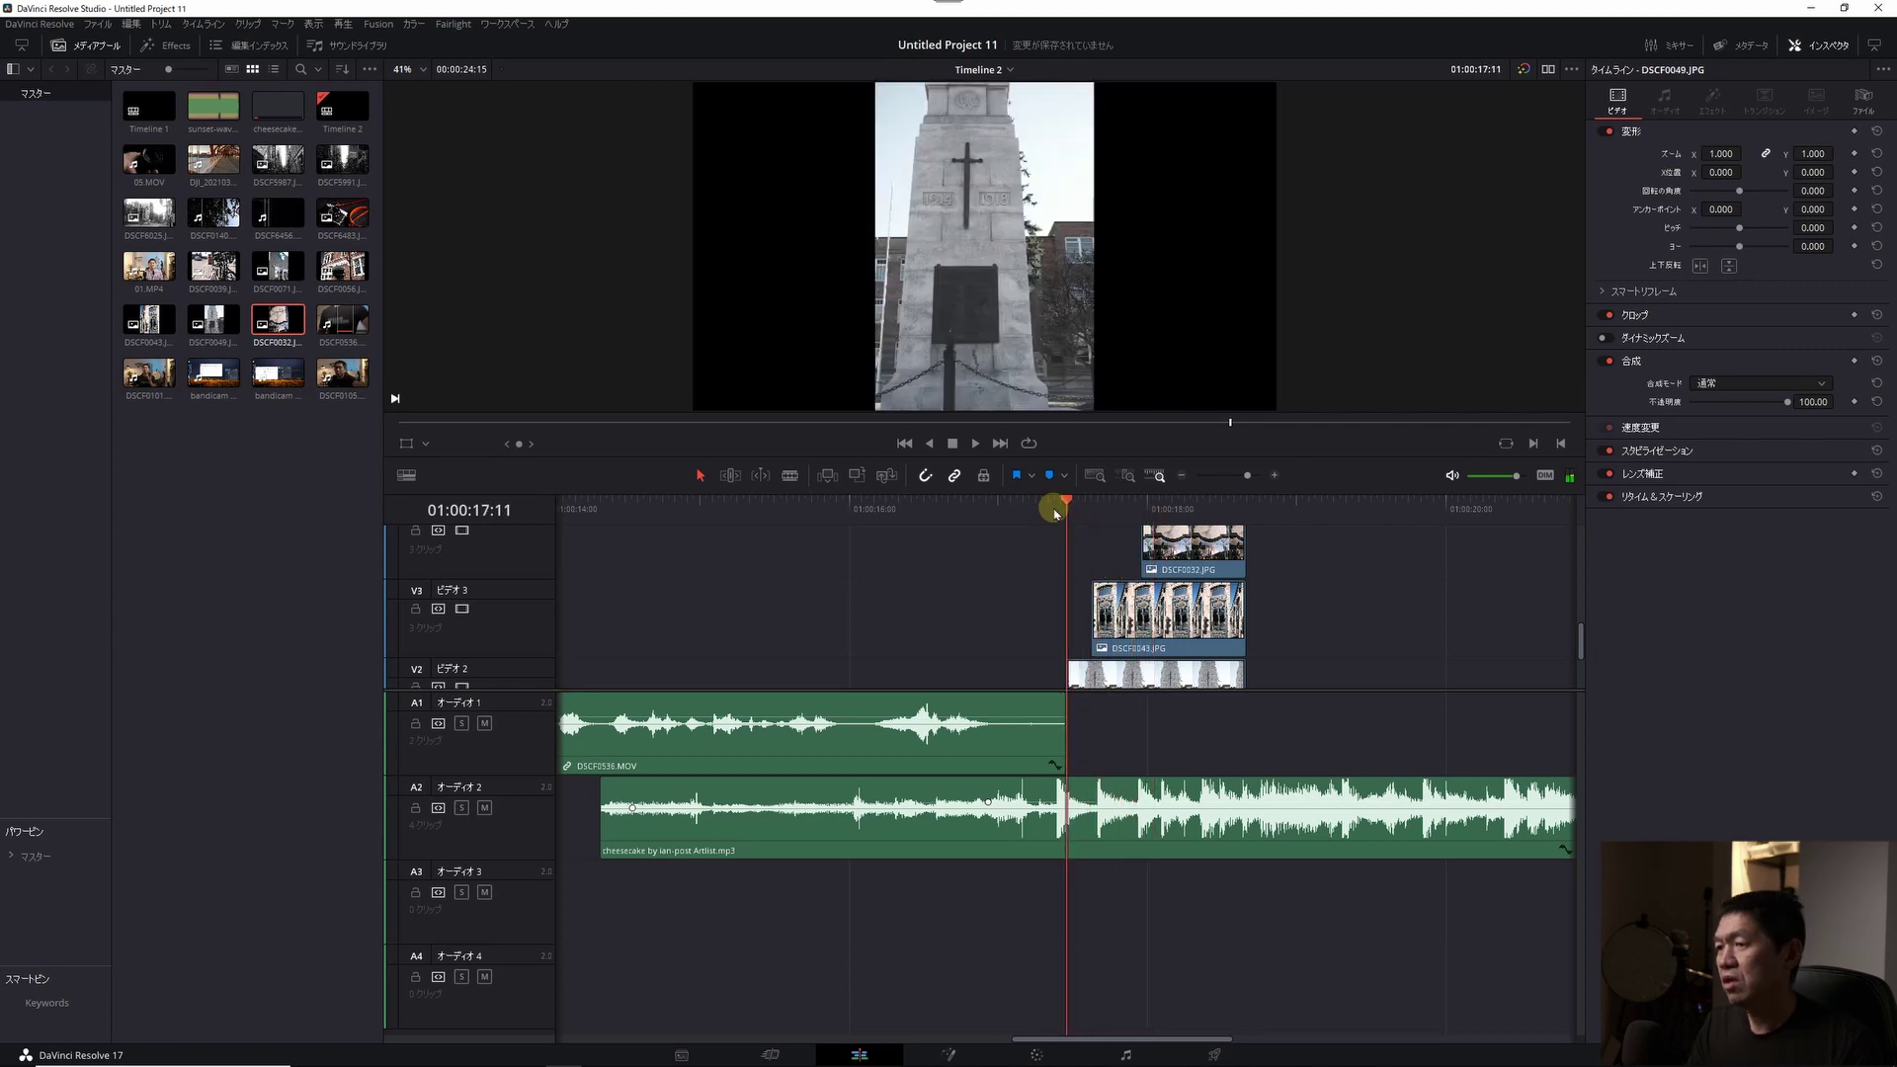
- Shift the doorway photo DSCF0043 left with a negative Position X
{"action": "key", "text": "Right"}
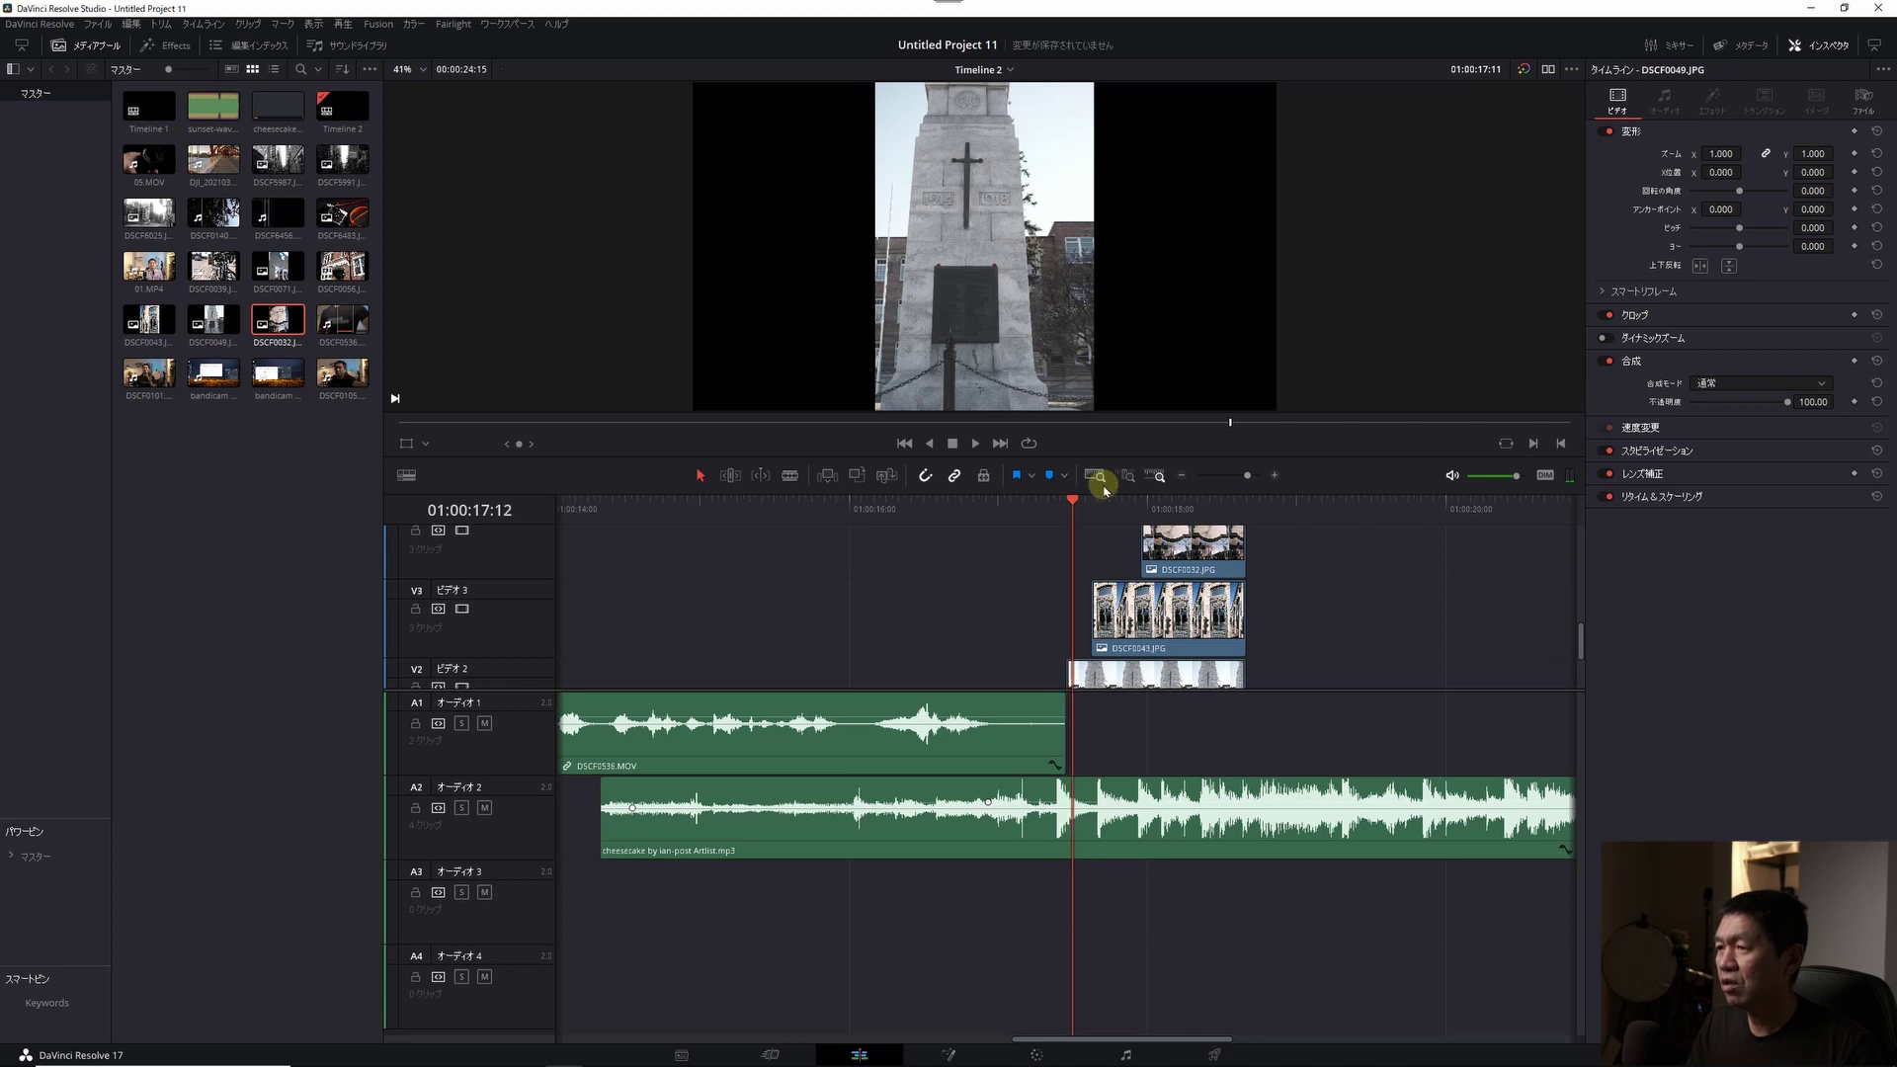
{"action": "key", "text": "Right"}
{"action": "key", "text": "Right"}
{"action": "key", "text": "Right"}
{"action": "key", "text": "Right"}
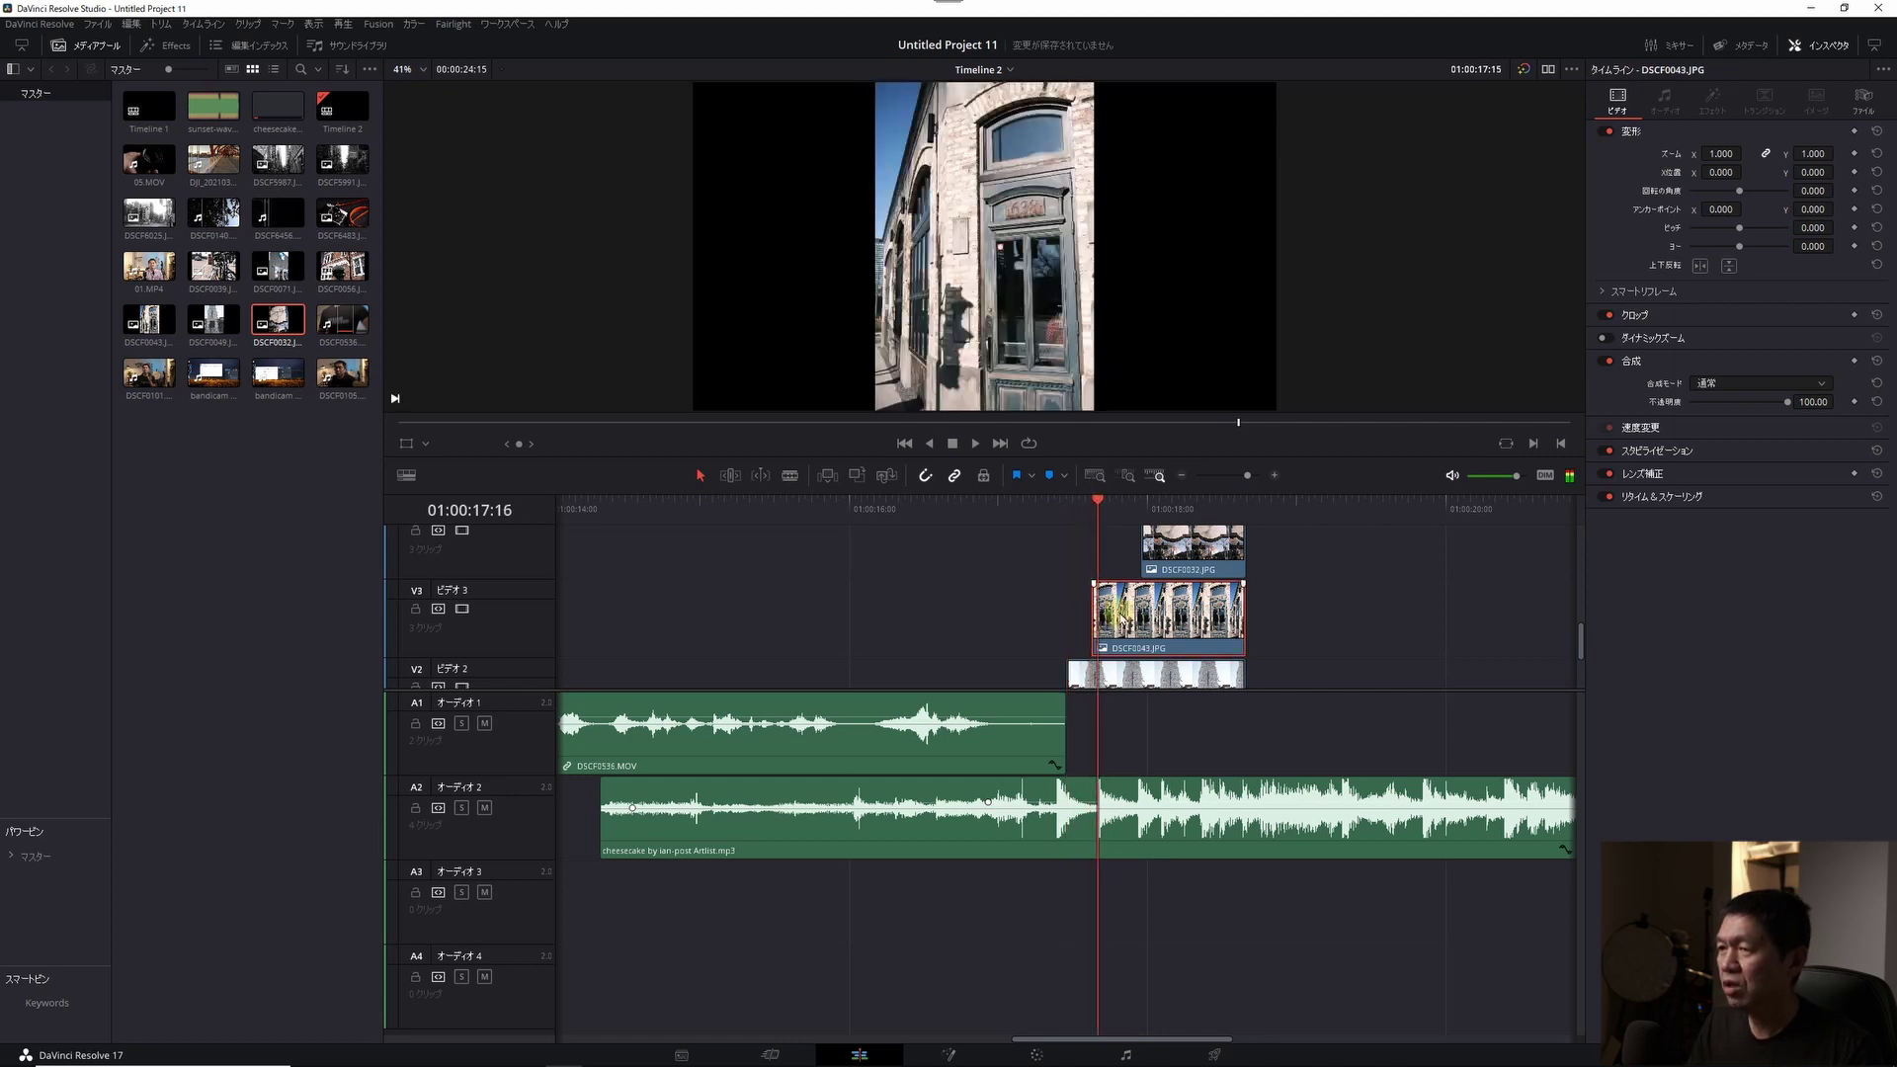
{"action": "left_click_drag", "start_coordinate": [1727, 181], "coordinate": [554, 344]}
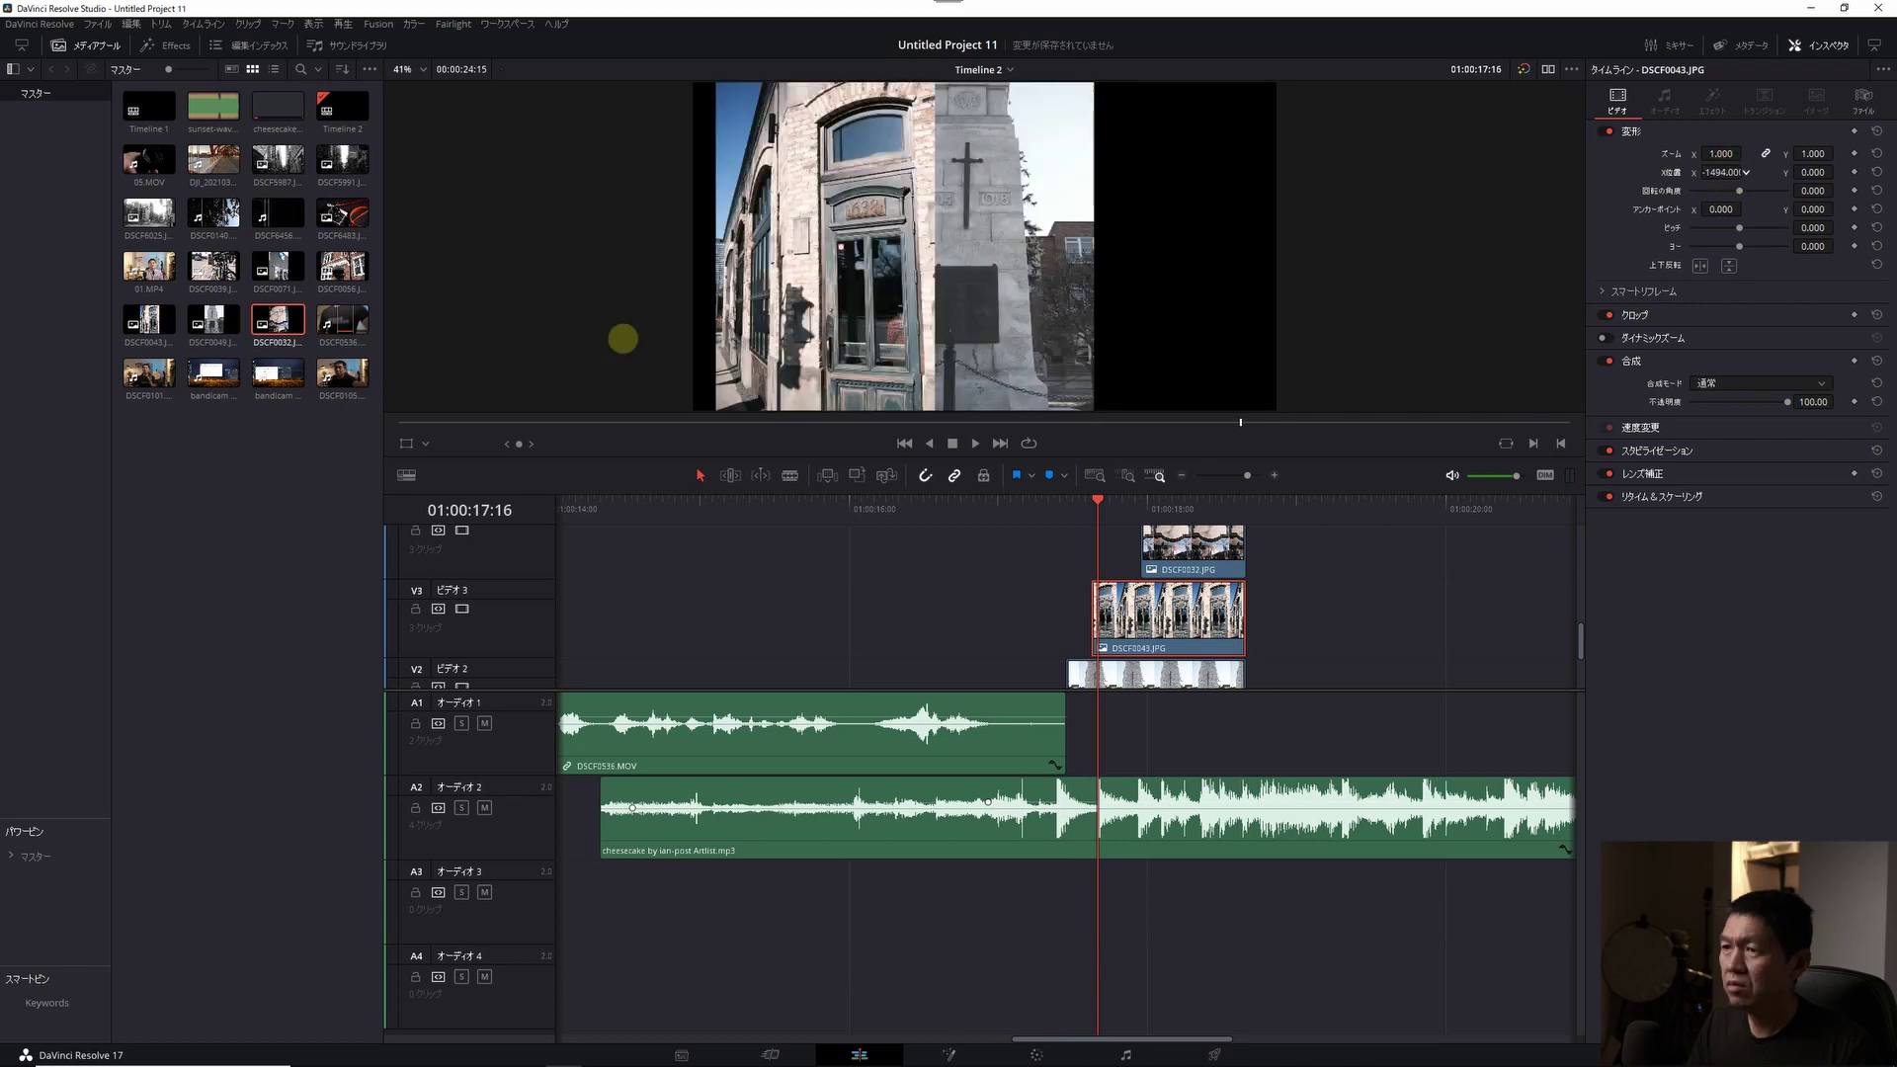
- Move the BAR TAPAS sign photo DSCF0032 right to Position X 1775 and play back the triptych
{"action": "left_click", "coordinate": [1158, 502]}
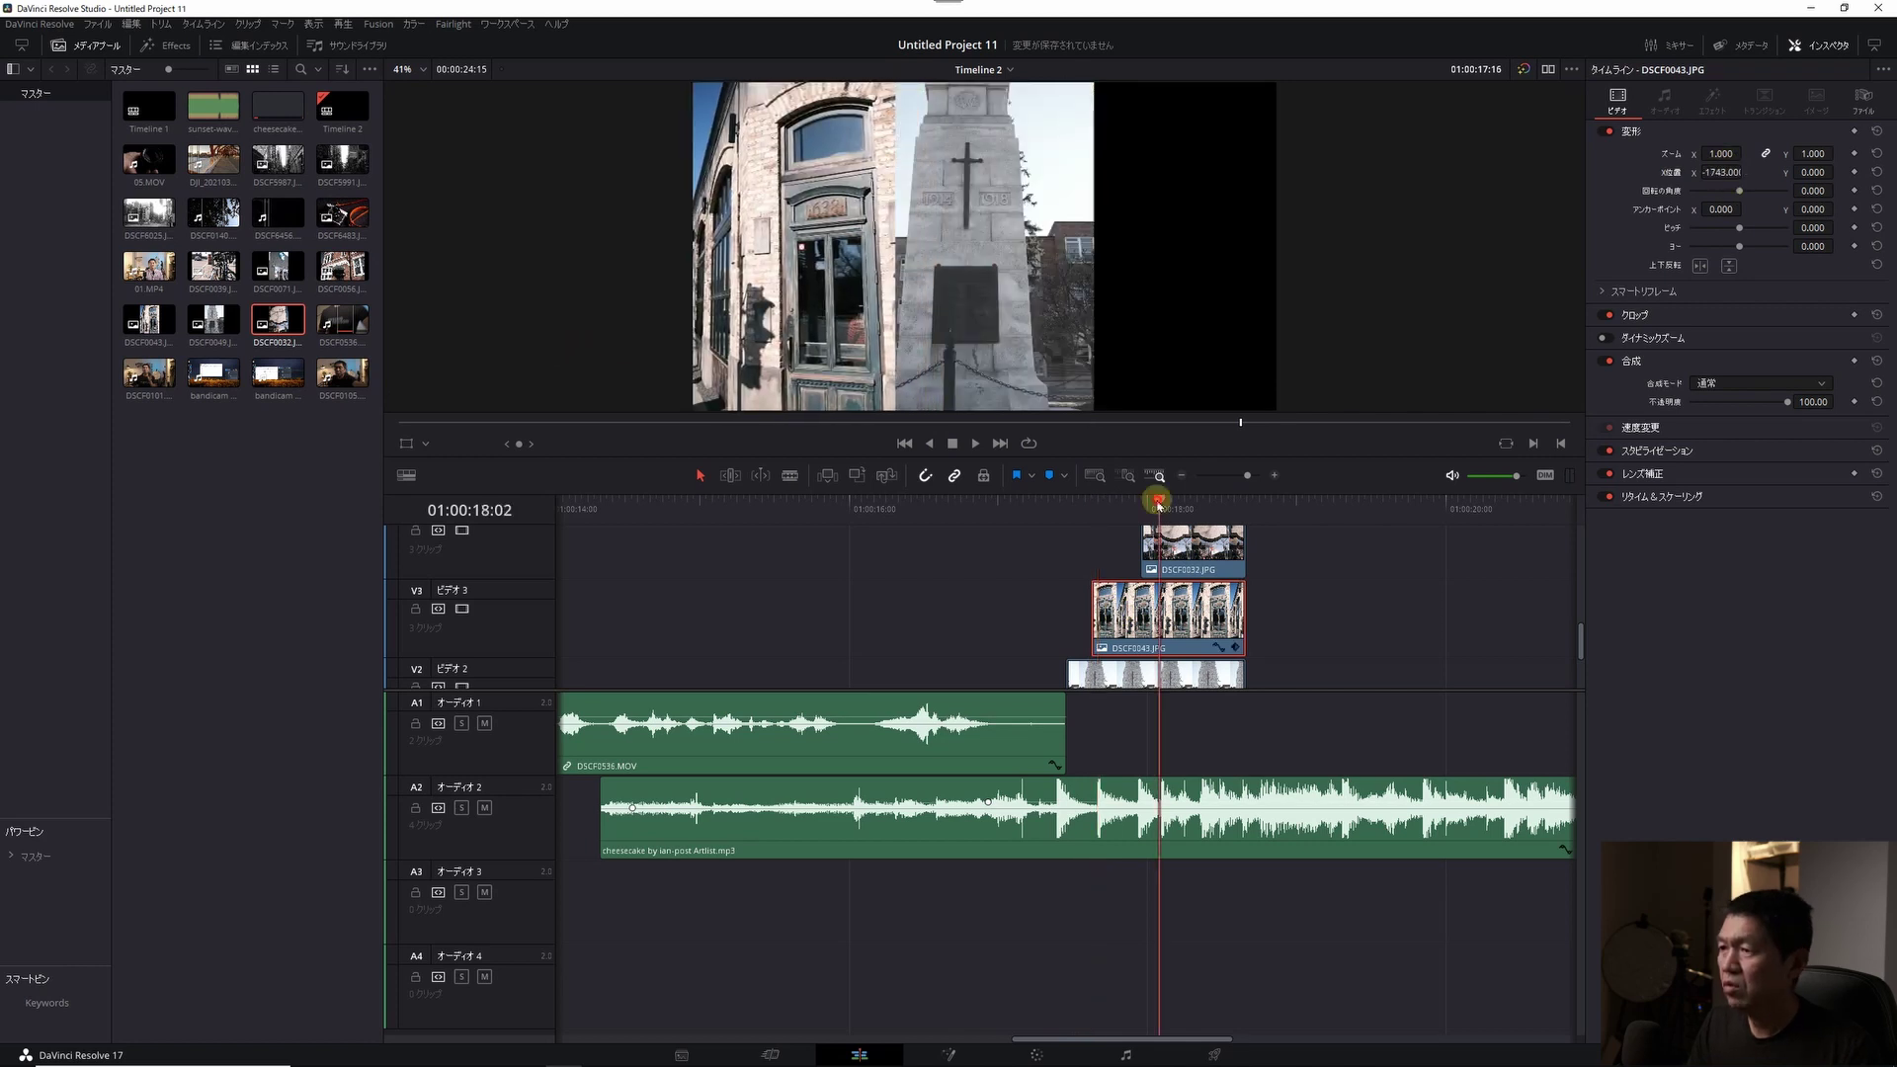
{"action": "left_click", "coordinate": [1212, 559]}
{"action": "mouse_move", "coordinate": [1791, 591]}
{"action": "left_mouse_down"}
{"action": "mouse_move", "coordinate": [1081, 513]}
{"action": "mouse_move", "coordinate": [1157, 513]}
{"action": "left_mouse_up"}
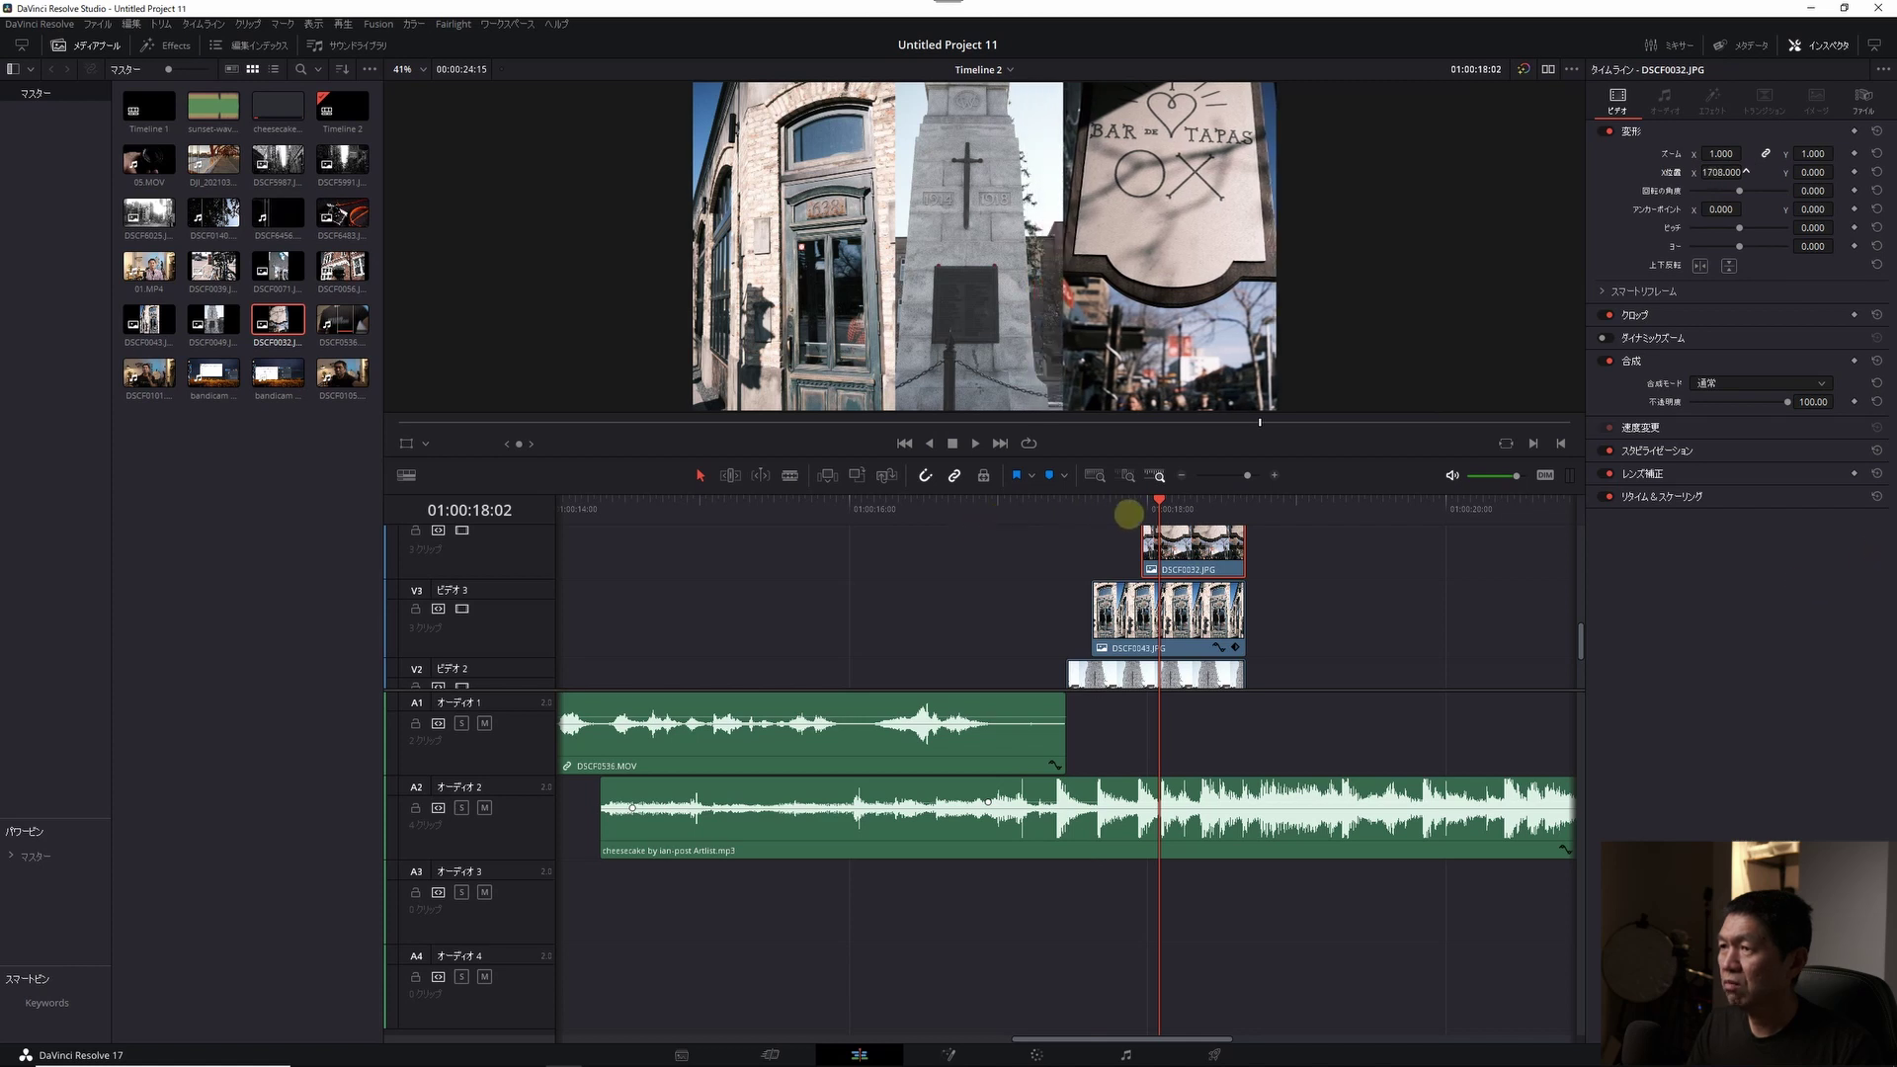
{"action": "left_click", "coordinate": [1062, 514]}
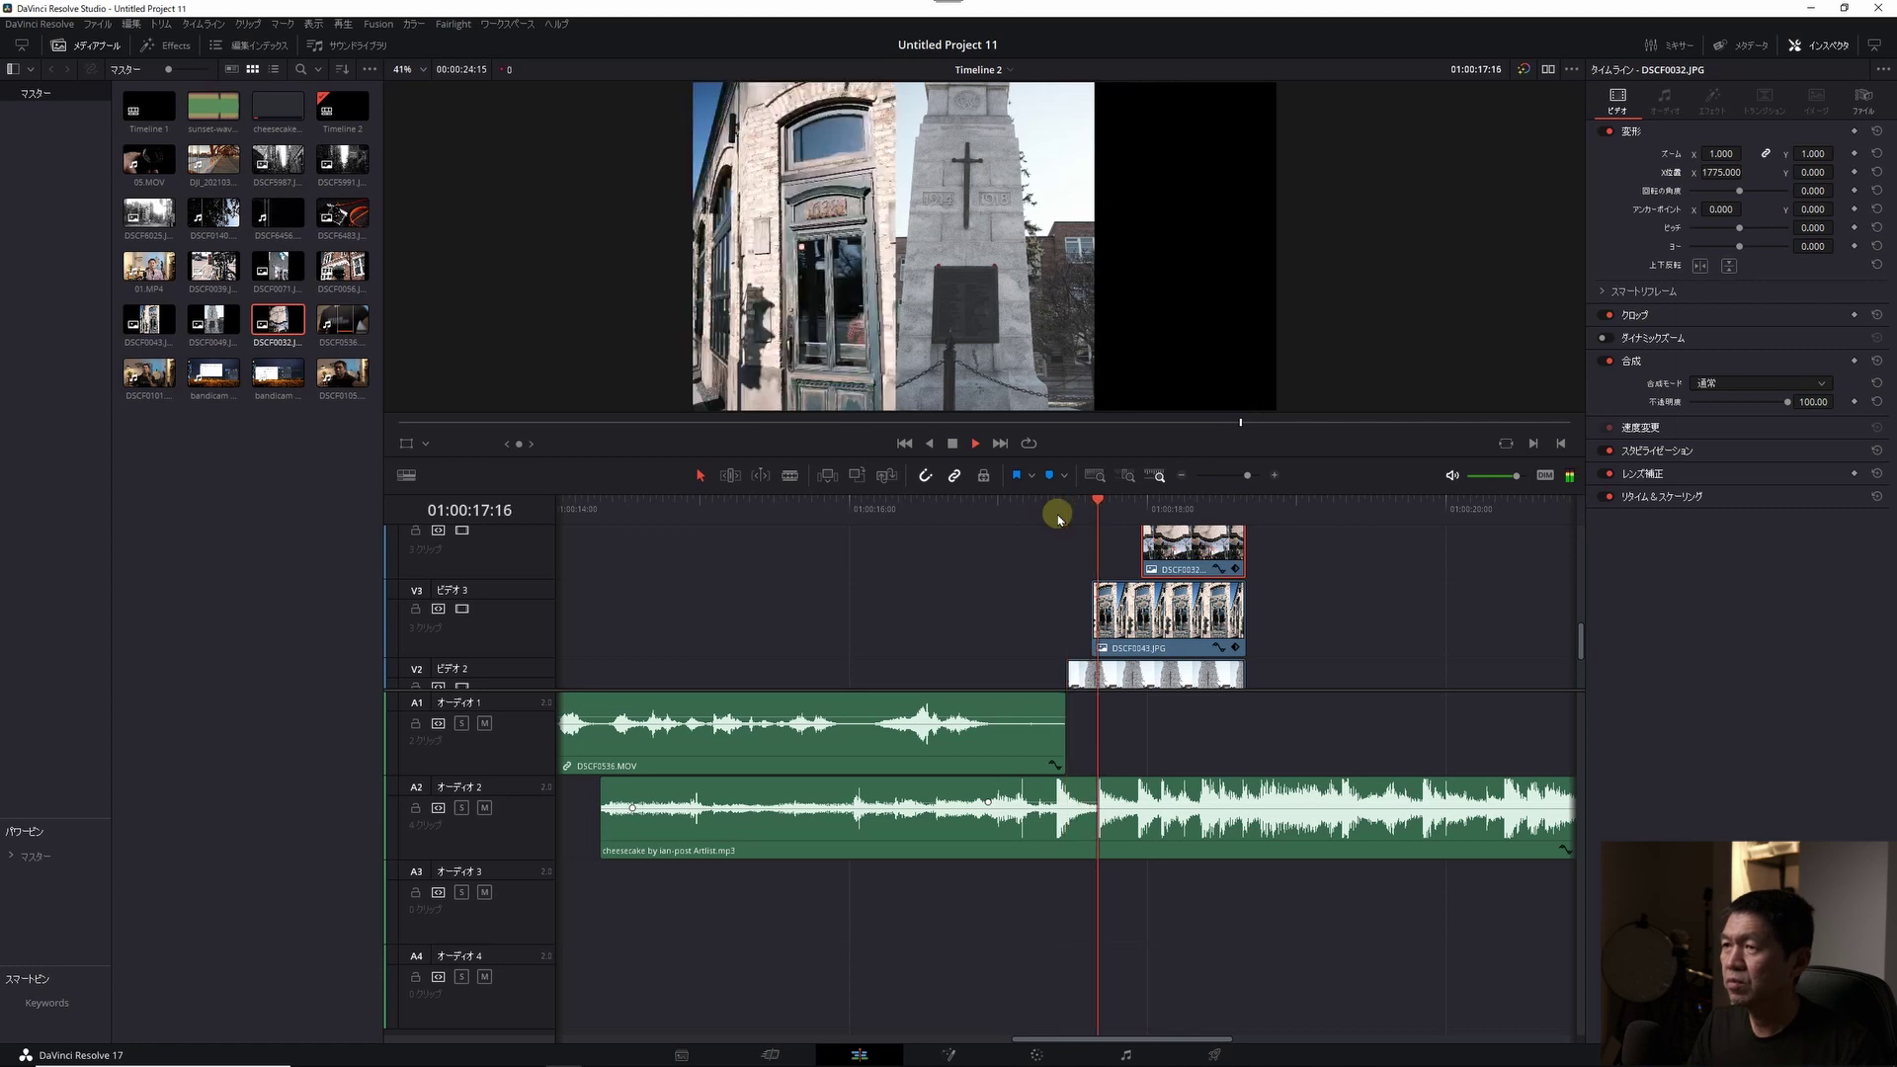
{"action": "key", "text": "space"}
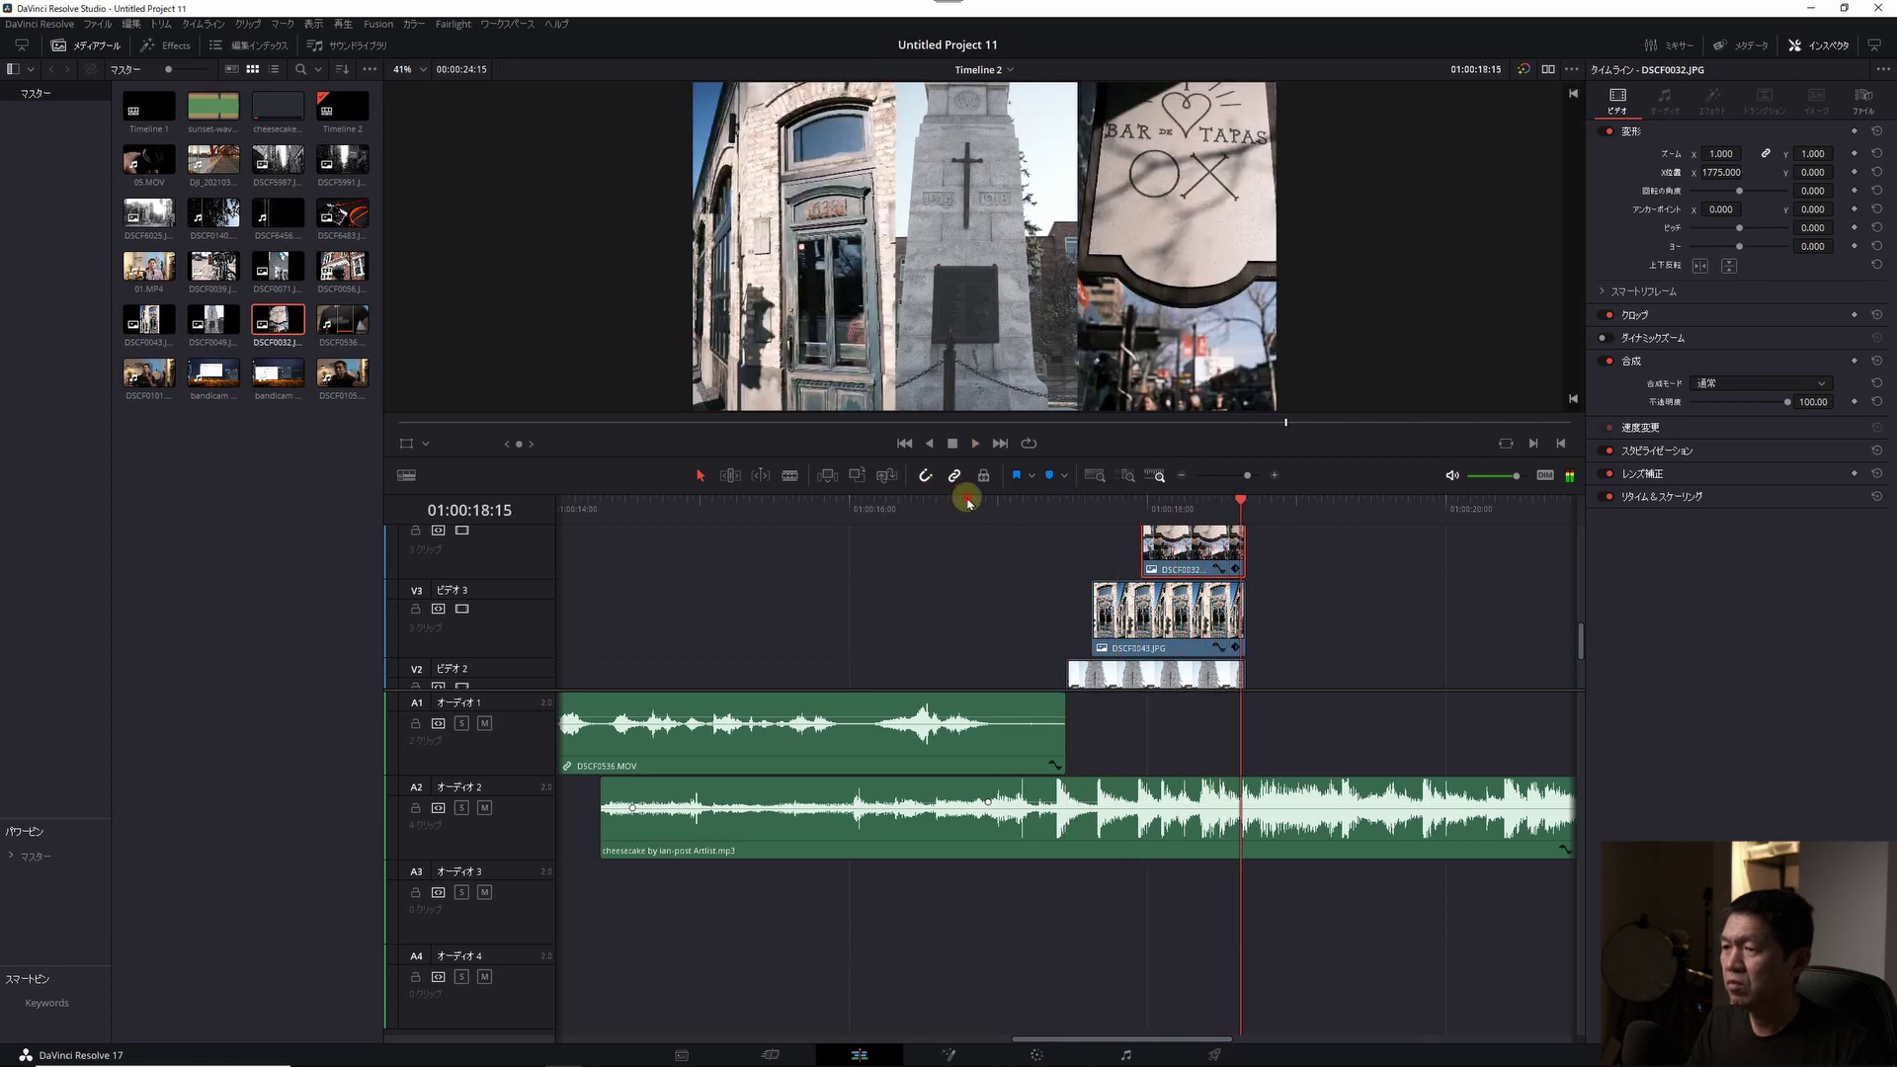
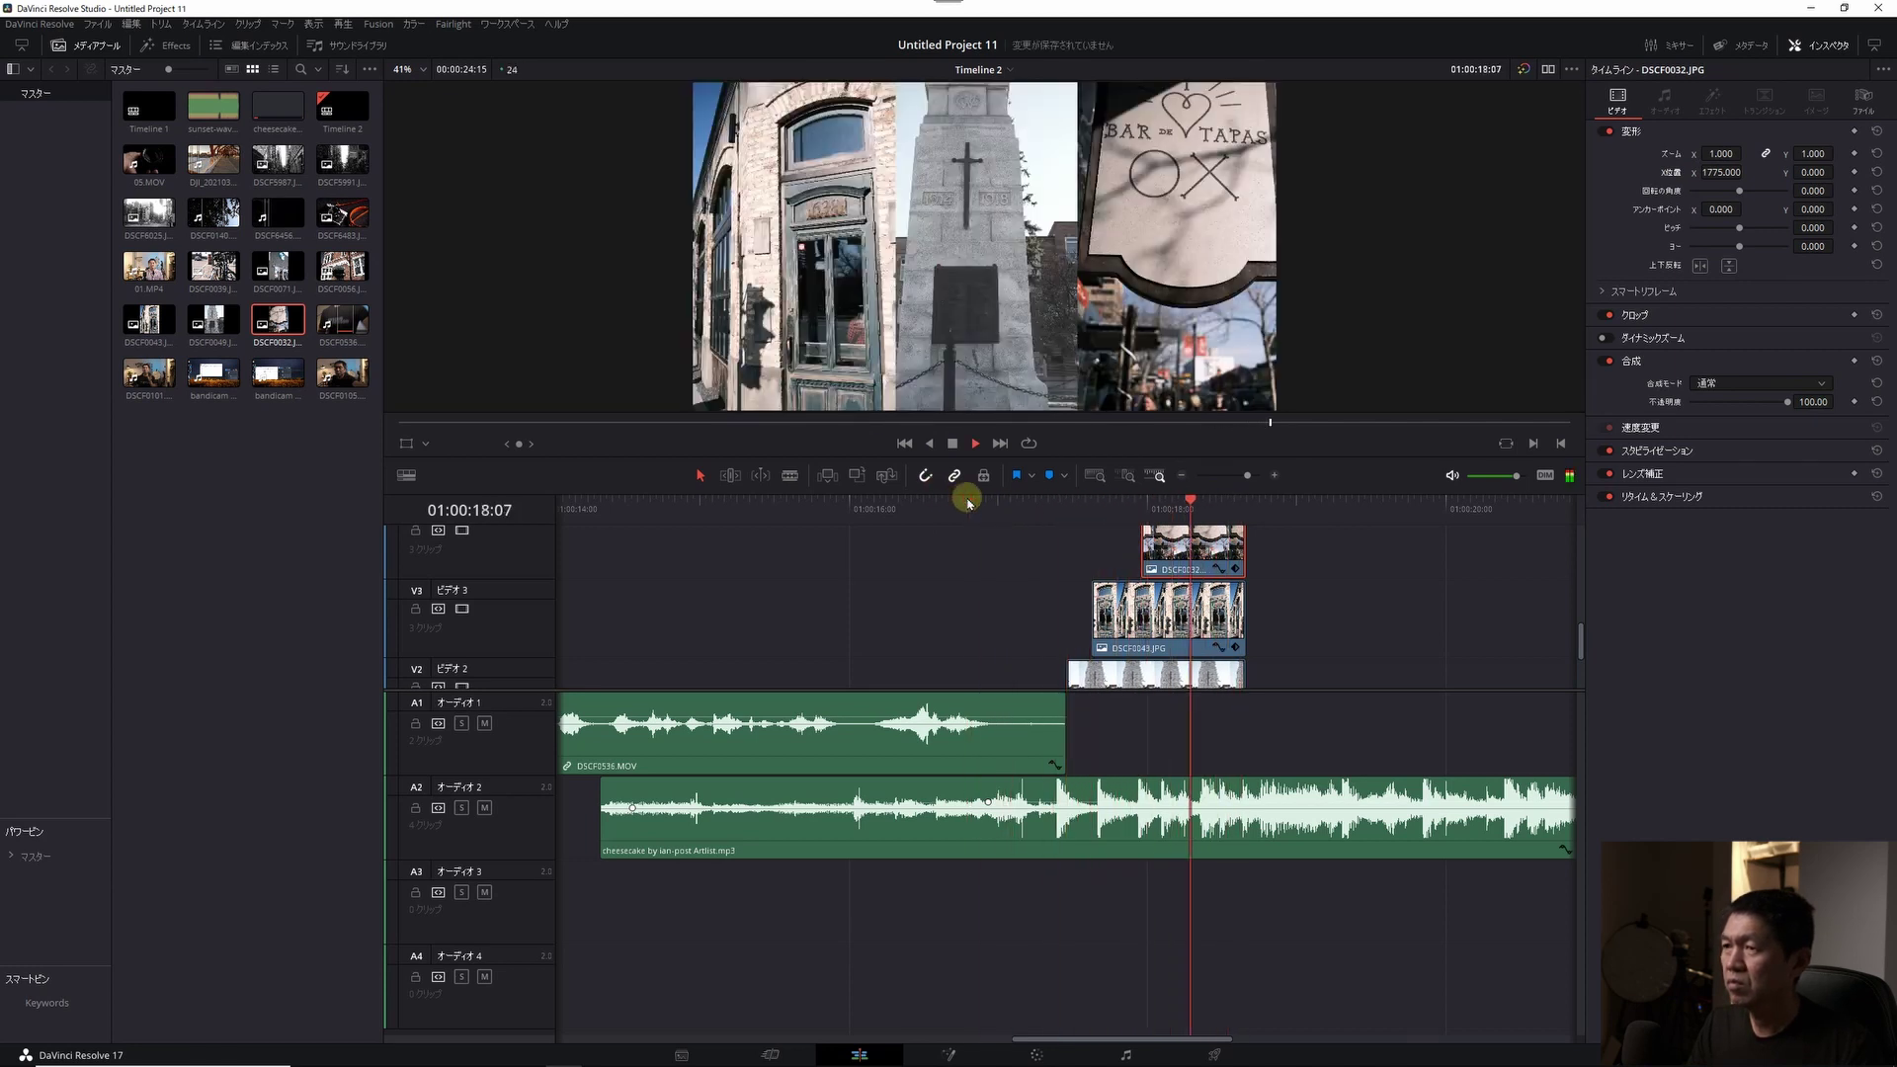
- Place DSCF0039 on V1 and DSCF0056 on V2, staggered after the talking-head clip
{"action": "key", "text": "space"}
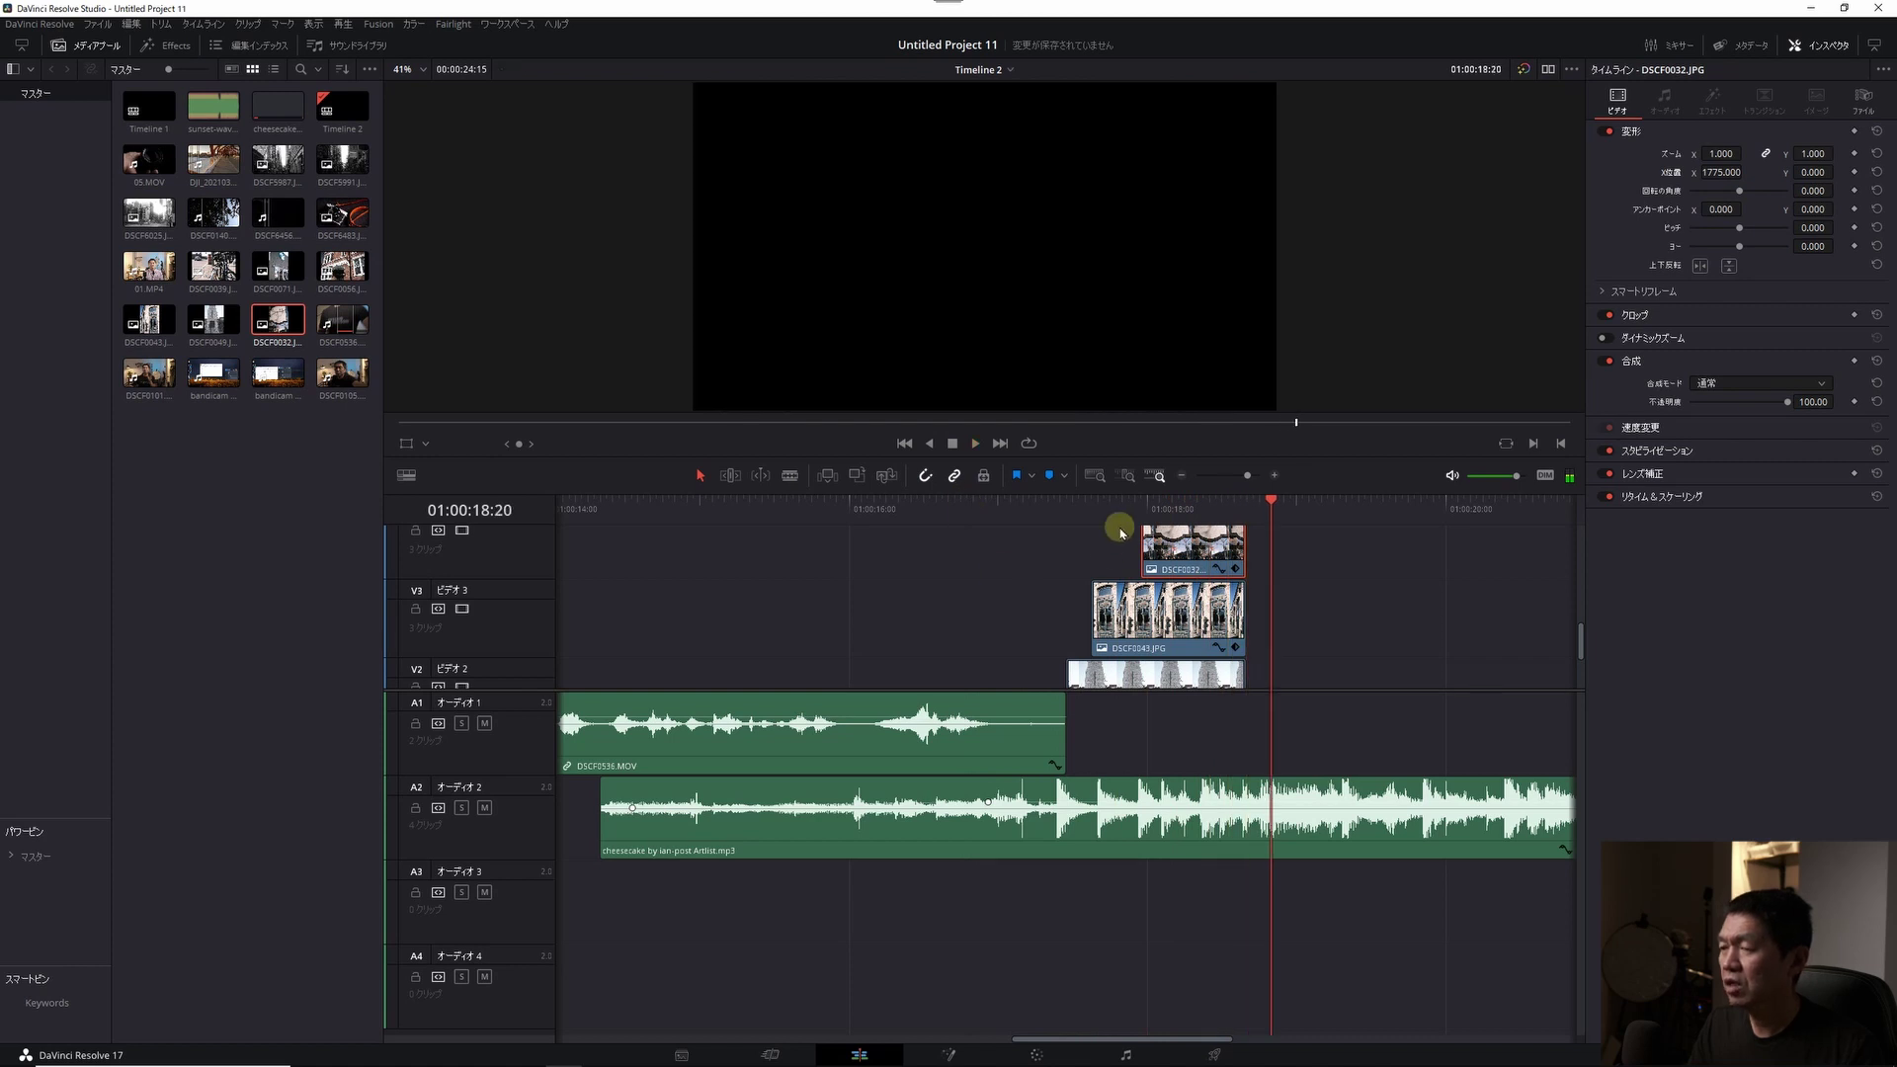
{"action": "scroll", "coordinate": [1120, 534], "scroll_direction": "down", "scroll_amount": 2}
{"action": "mouse_move", "coordinate": [214, 265]}
{"action": "left_mouse_down"}
{"action": "mouse_move", "coordinate": [1246, 710]}
{"action": "mouse_move", "coordinate": [1247, 680]}
{"action": "left_mouse_up"}
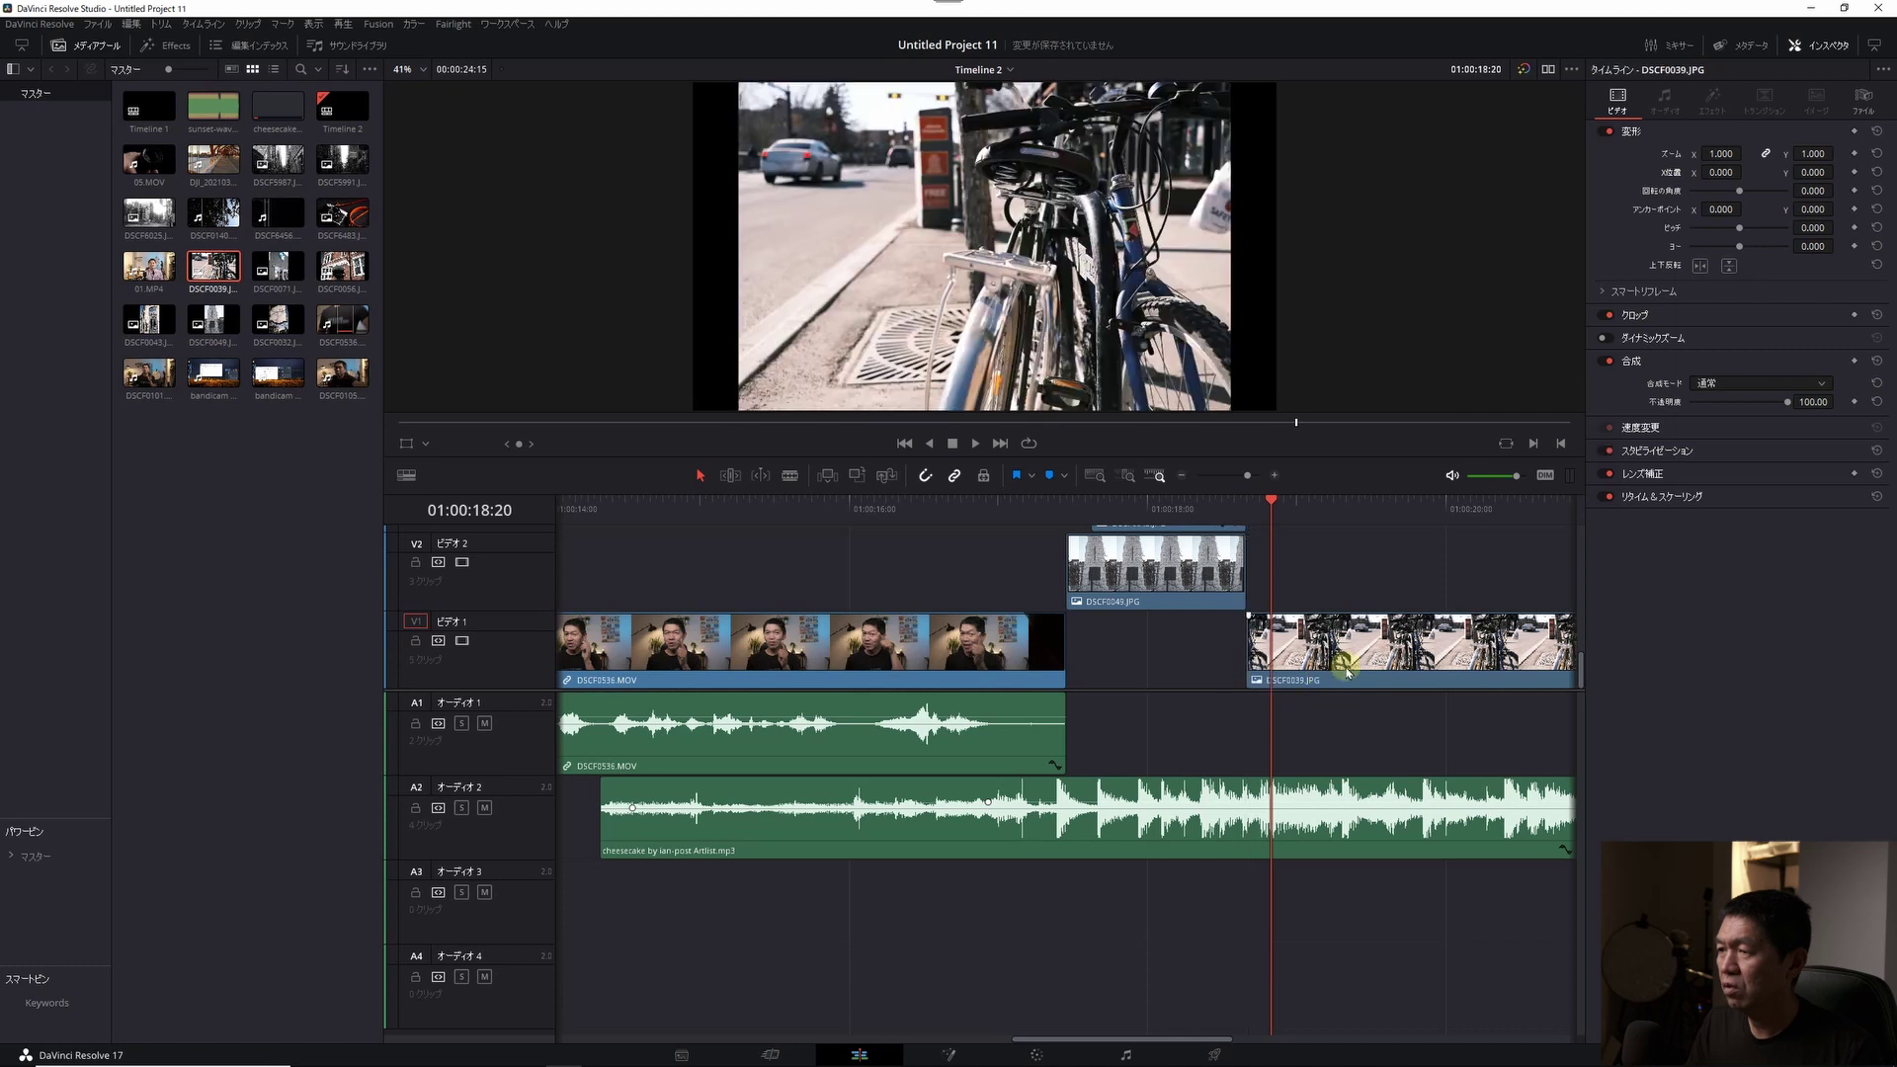
{"action": "left_click_drag", "start_coordinate": [1281, 508], "coordinate": [1431, 512]}
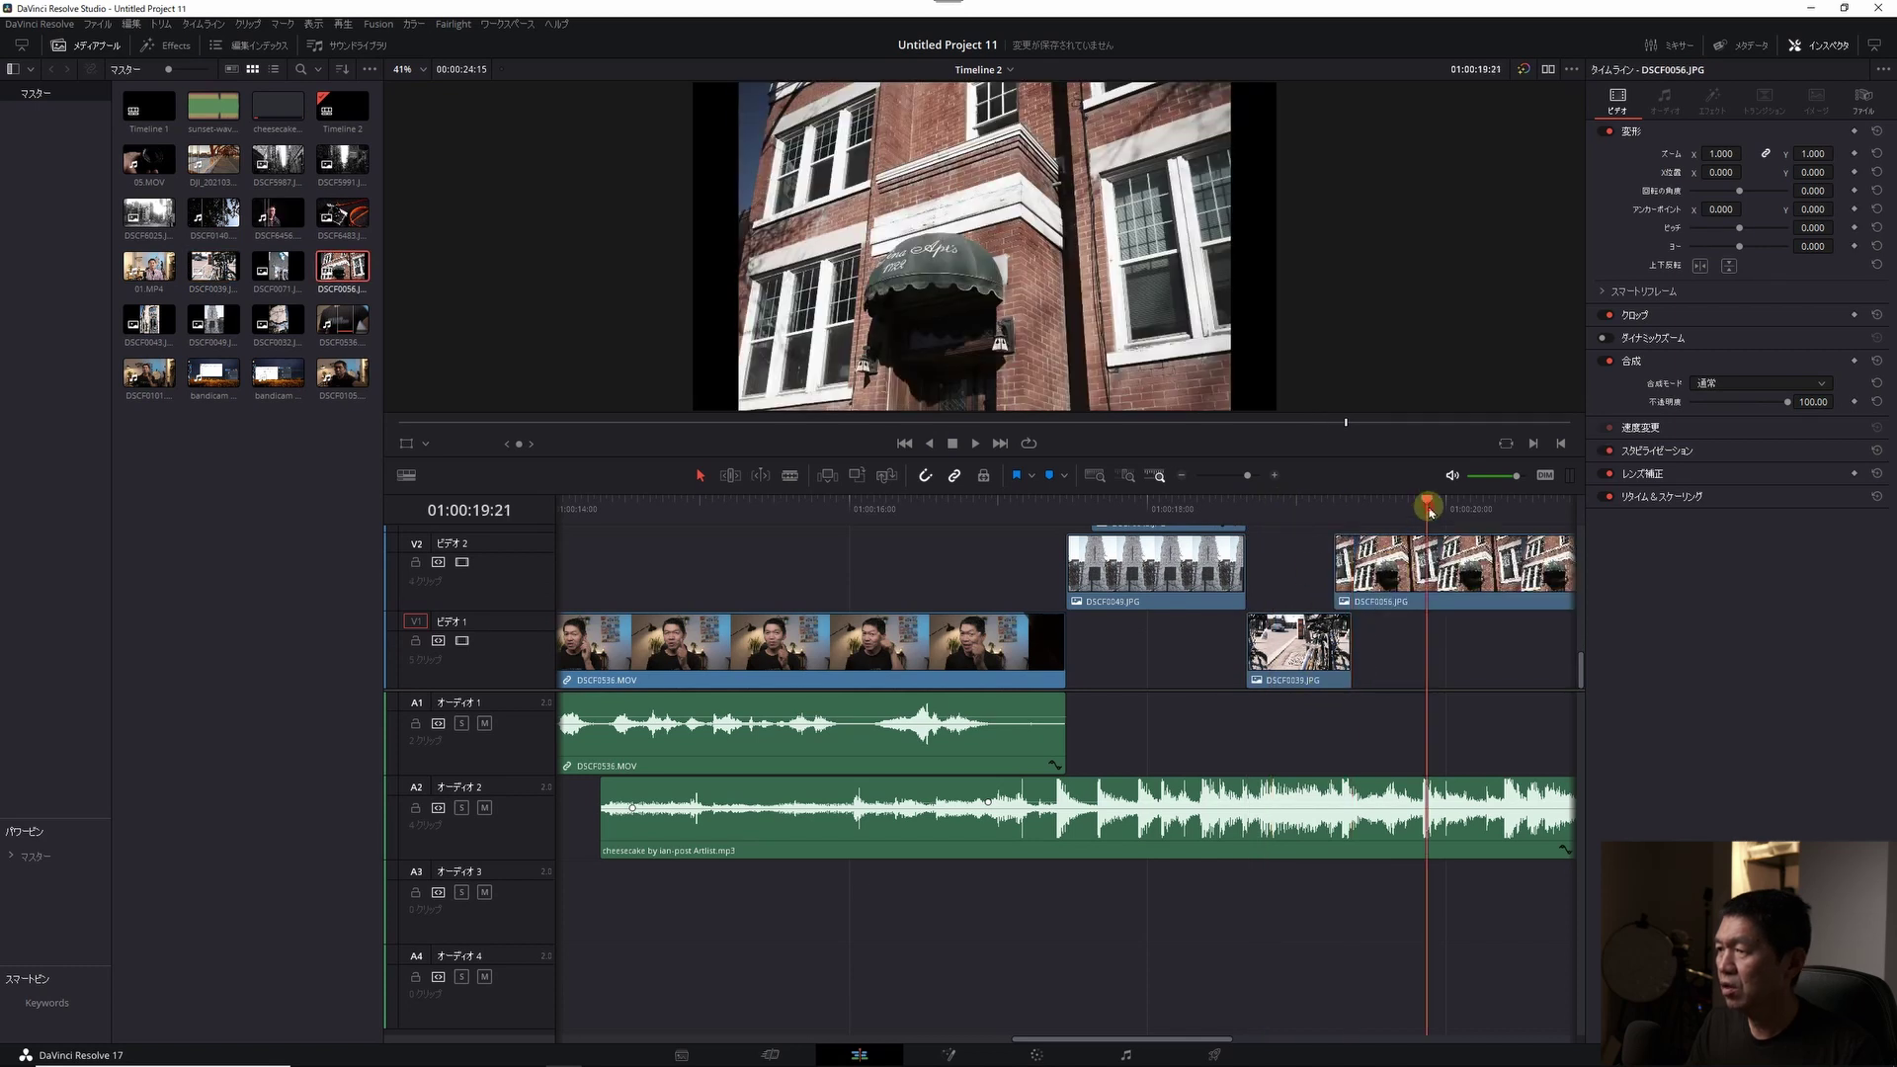
{"action": "left_click", "coordinate": [1365, 556]}
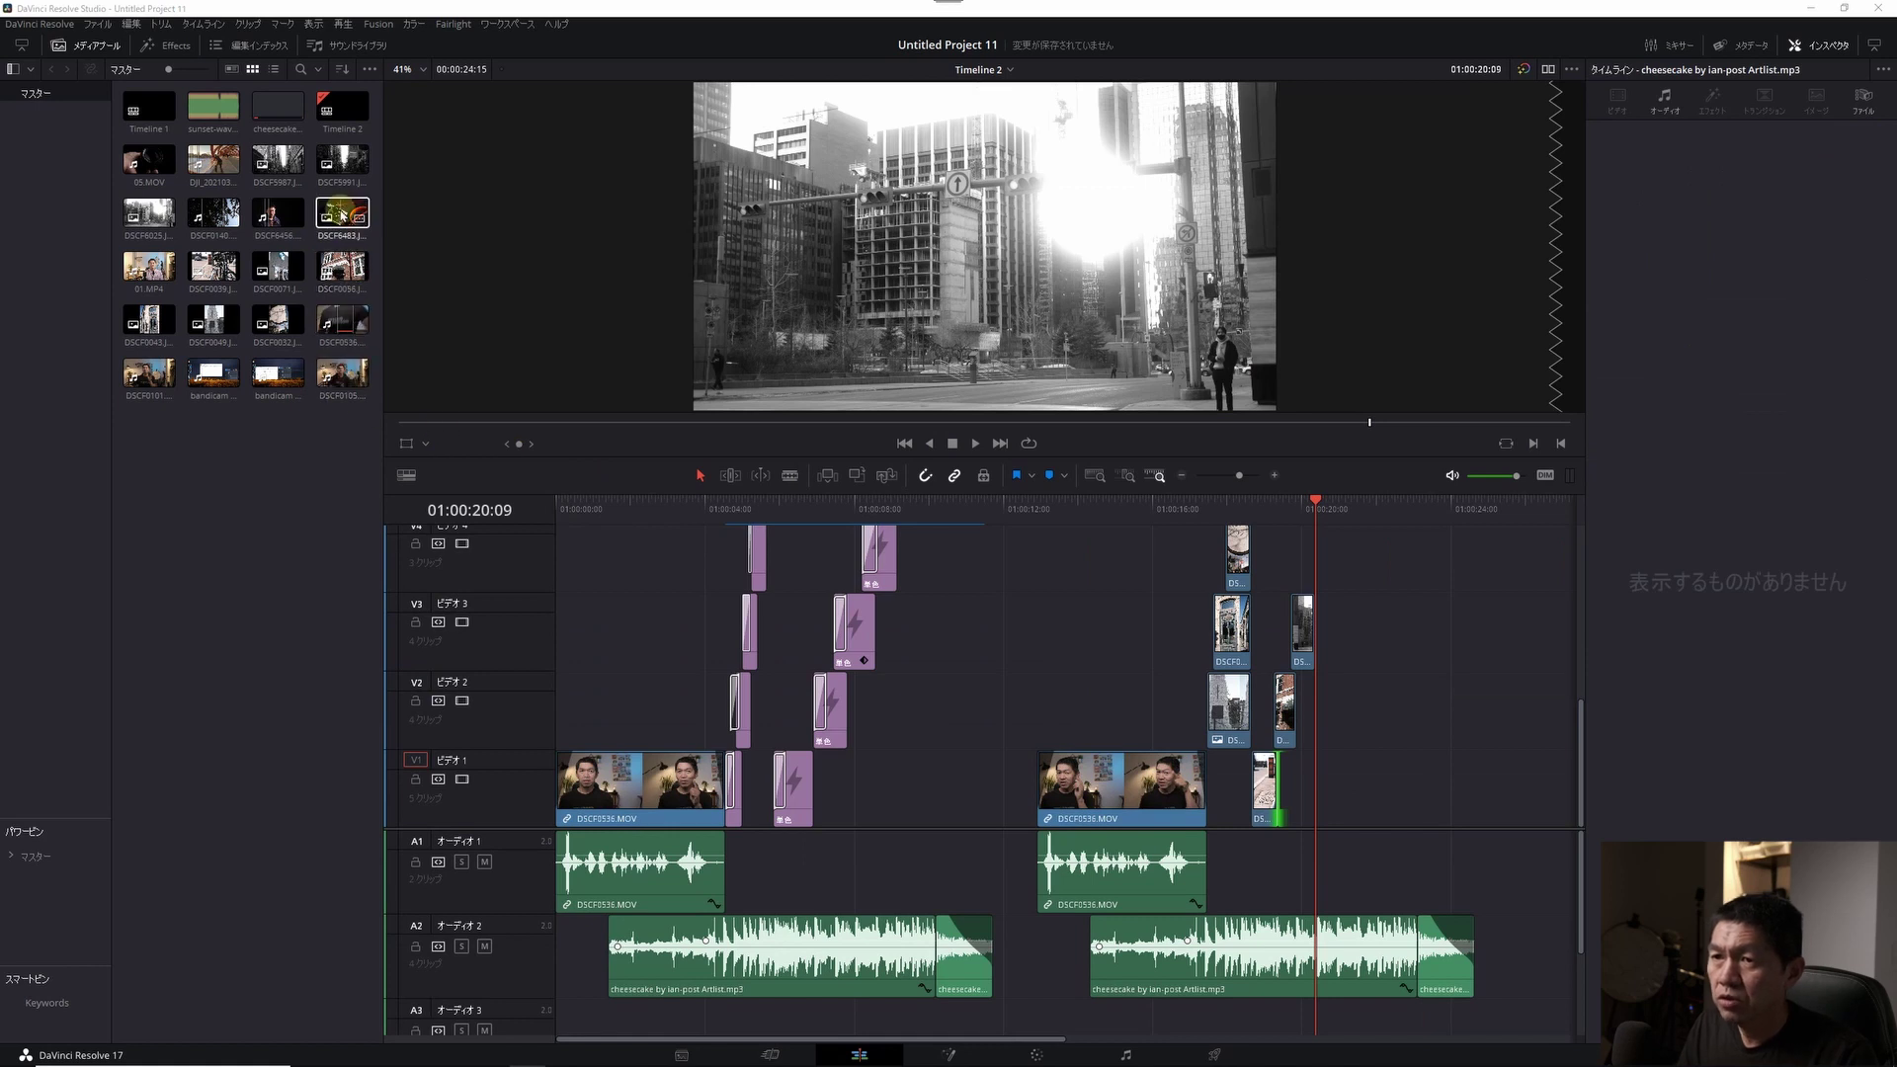
- Place the DSCF6483 camera photo on V4, trim its start later, and preview it
{"action": "left_click_drag", "start_coordinate": [340, 214], "coordinate": [1333, 610]}
{"action": "left_click", "coordinate": [1354, 508]}
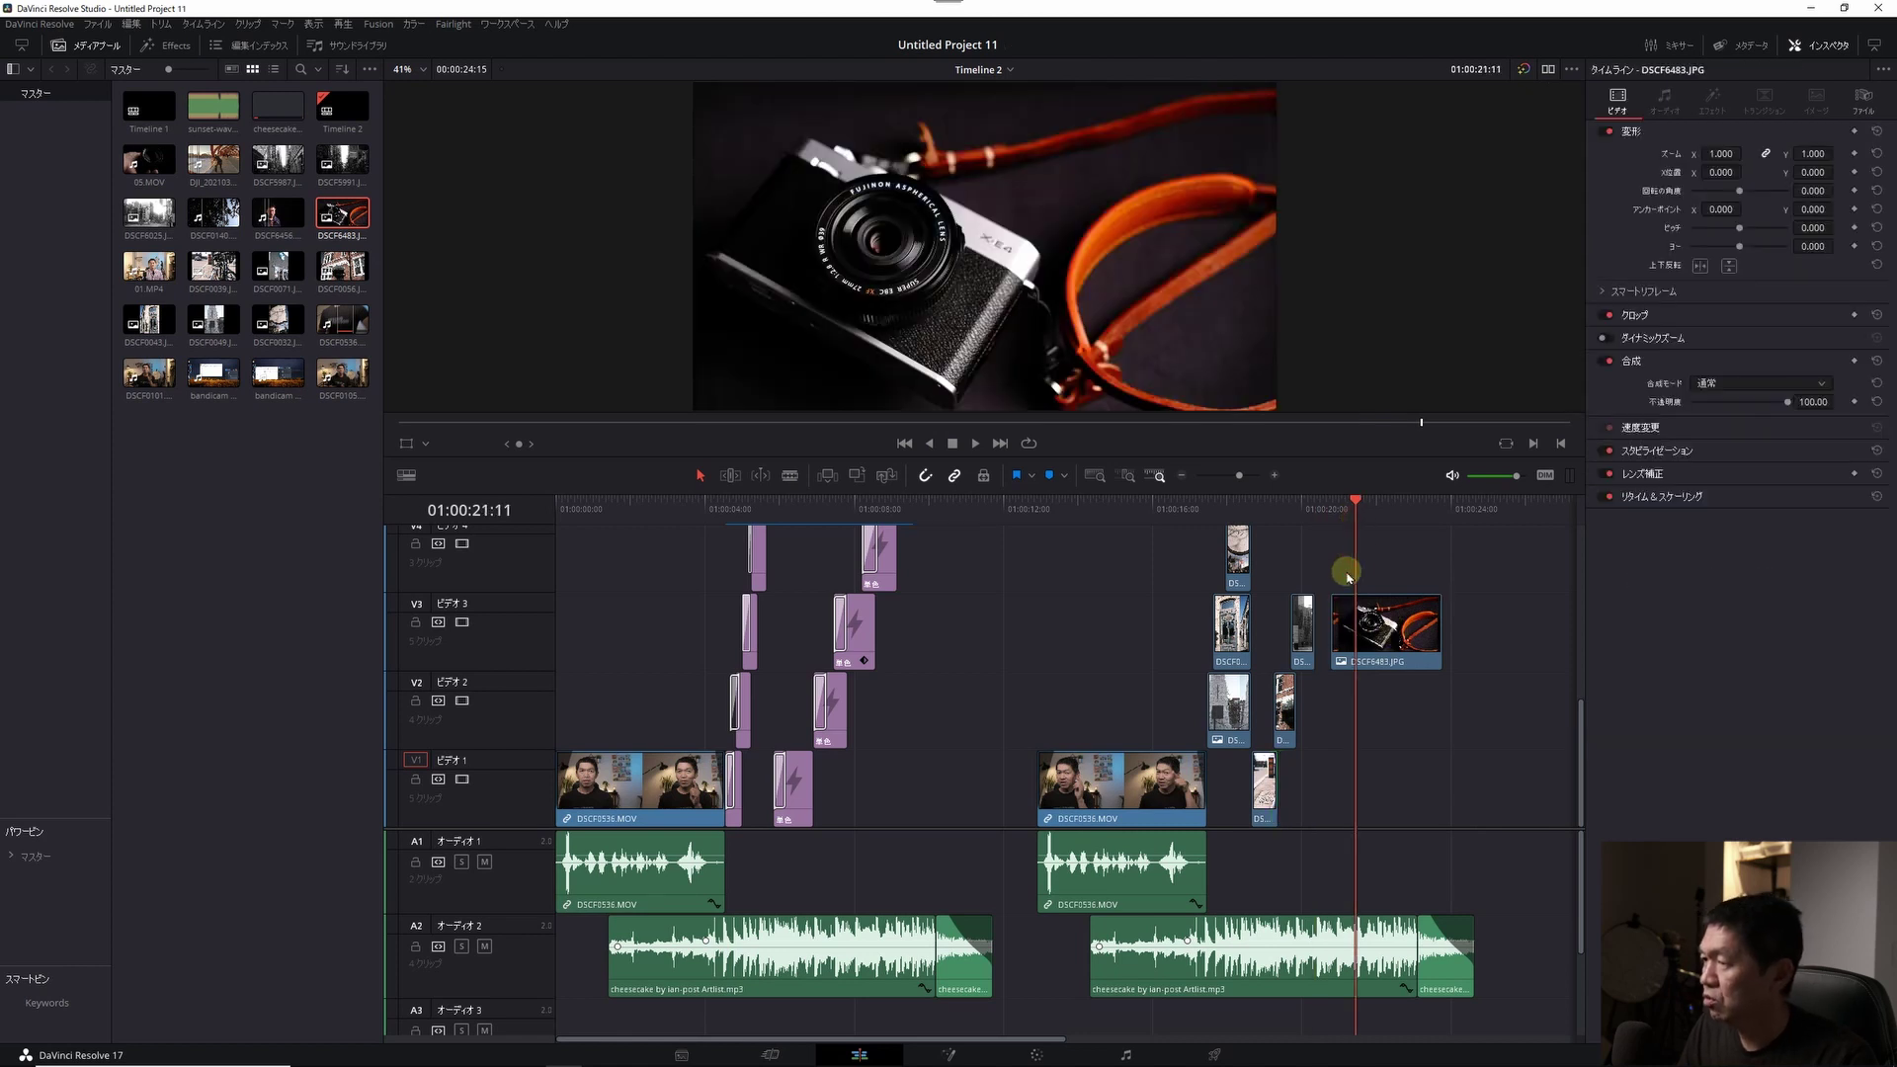
{"action": "left_click_drag", "start_coordinate": [1433, 641], "coordinate": [1458, 572]}
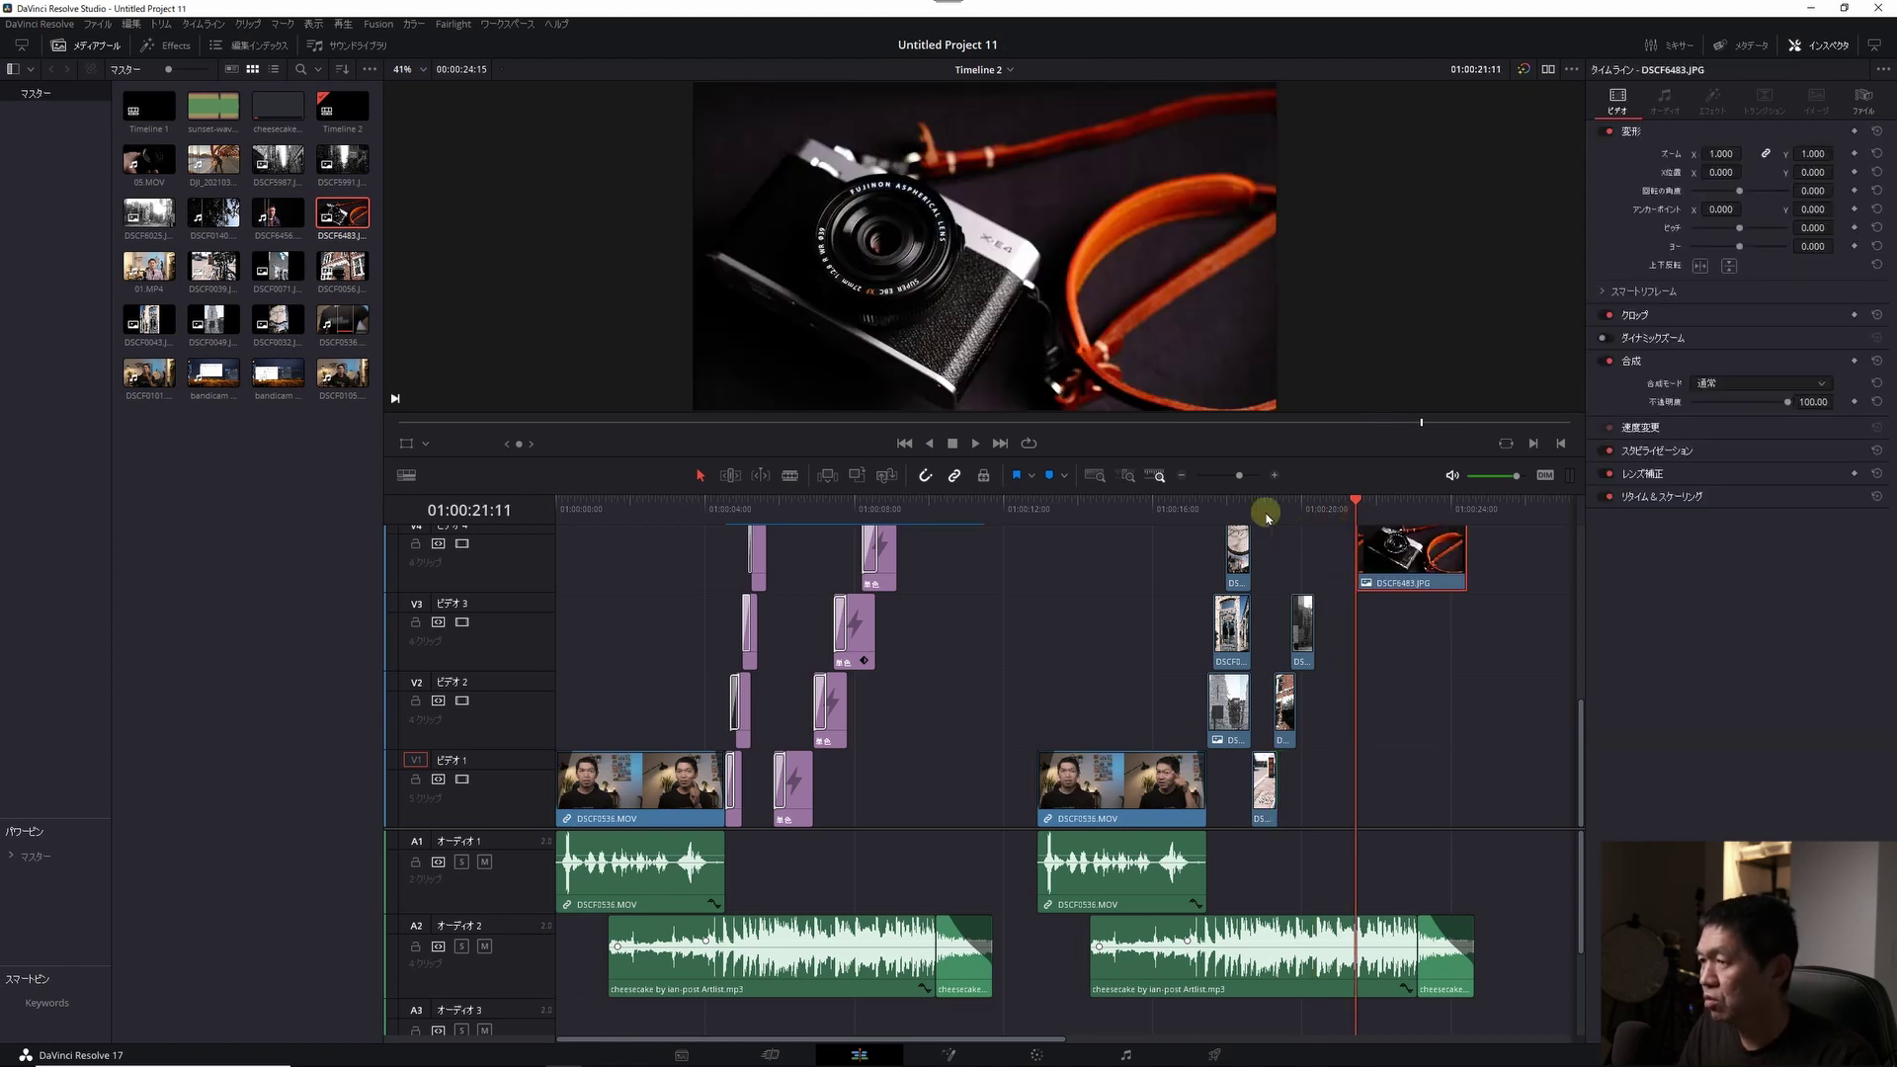
{"action": "left_click", "coordinate": [1265, 510]}
{"action": "left_click", "coordinate": [1252, 512]}
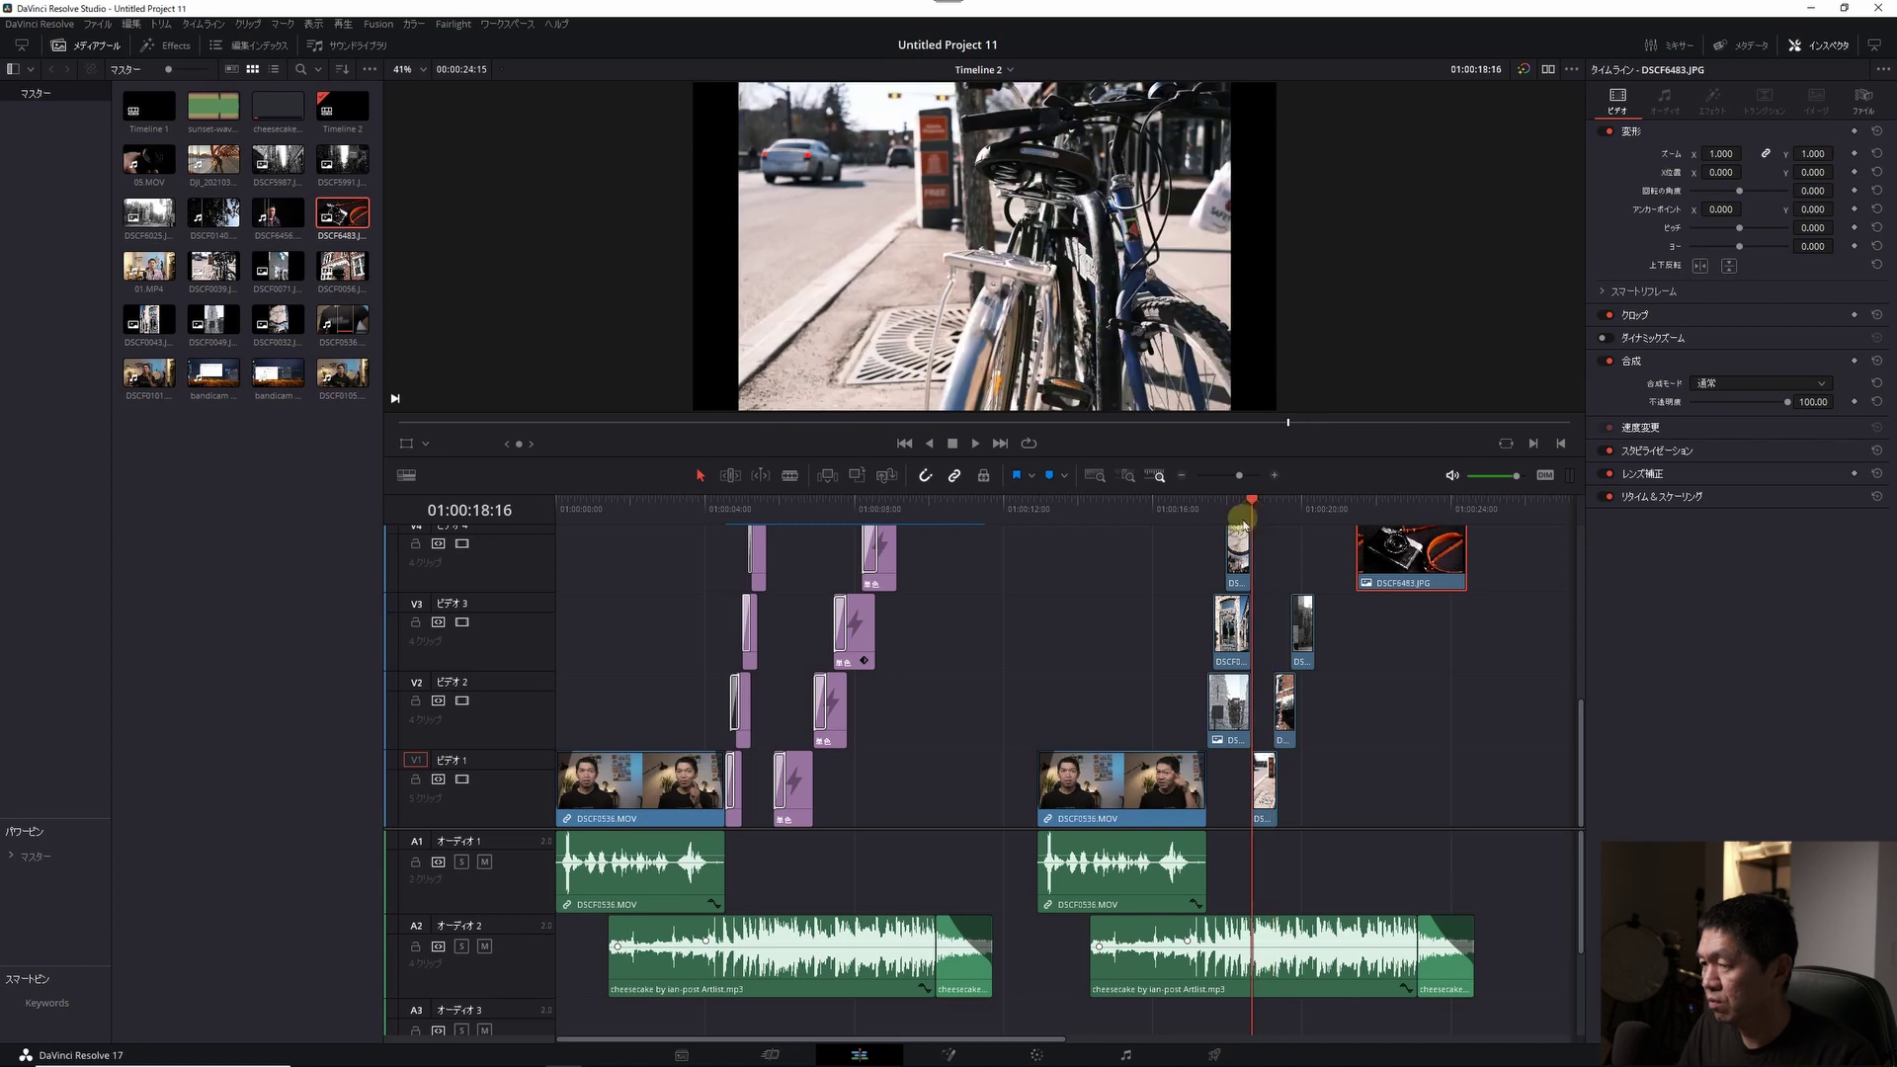
{"action": "key", "text": "space"}
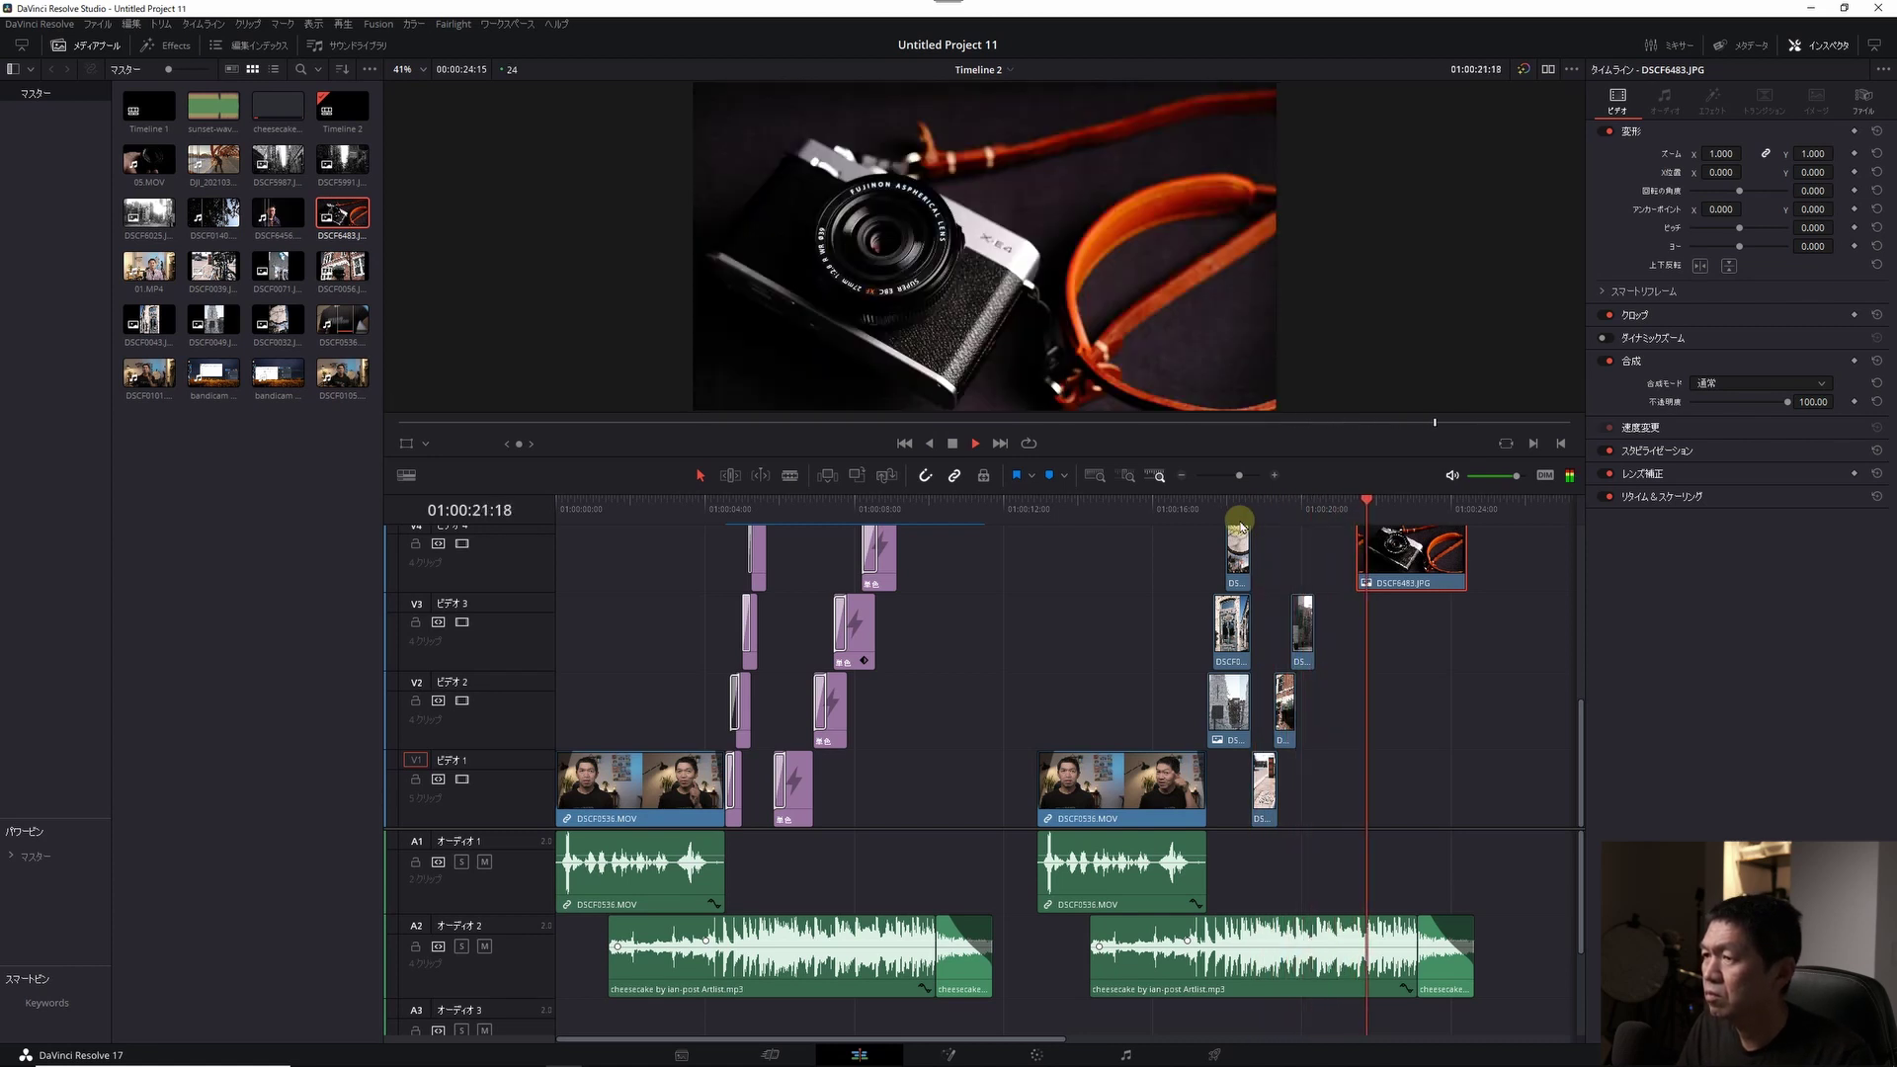
{"action": "key", "text": "space"}
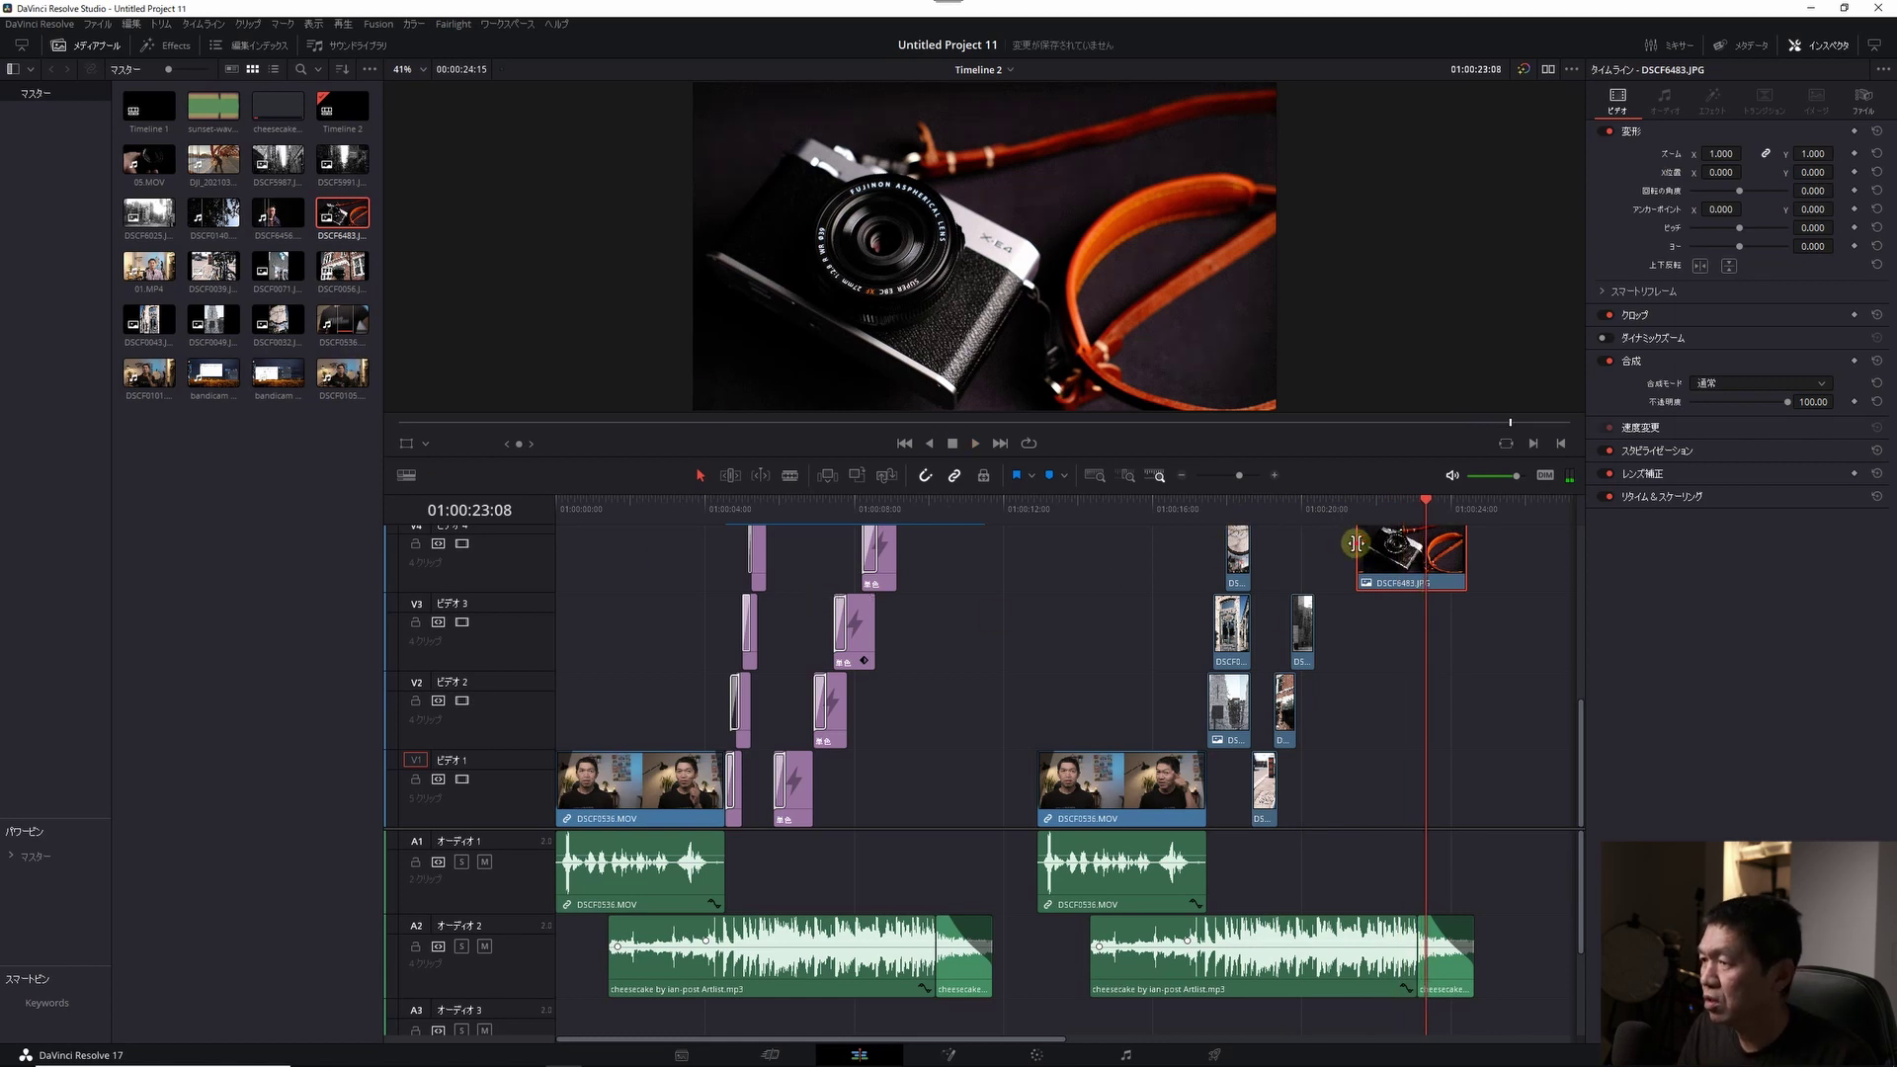
{"action": "left_click_drag", "start_coordinate": [1355, 542], "coordinate": [1393, 544]}
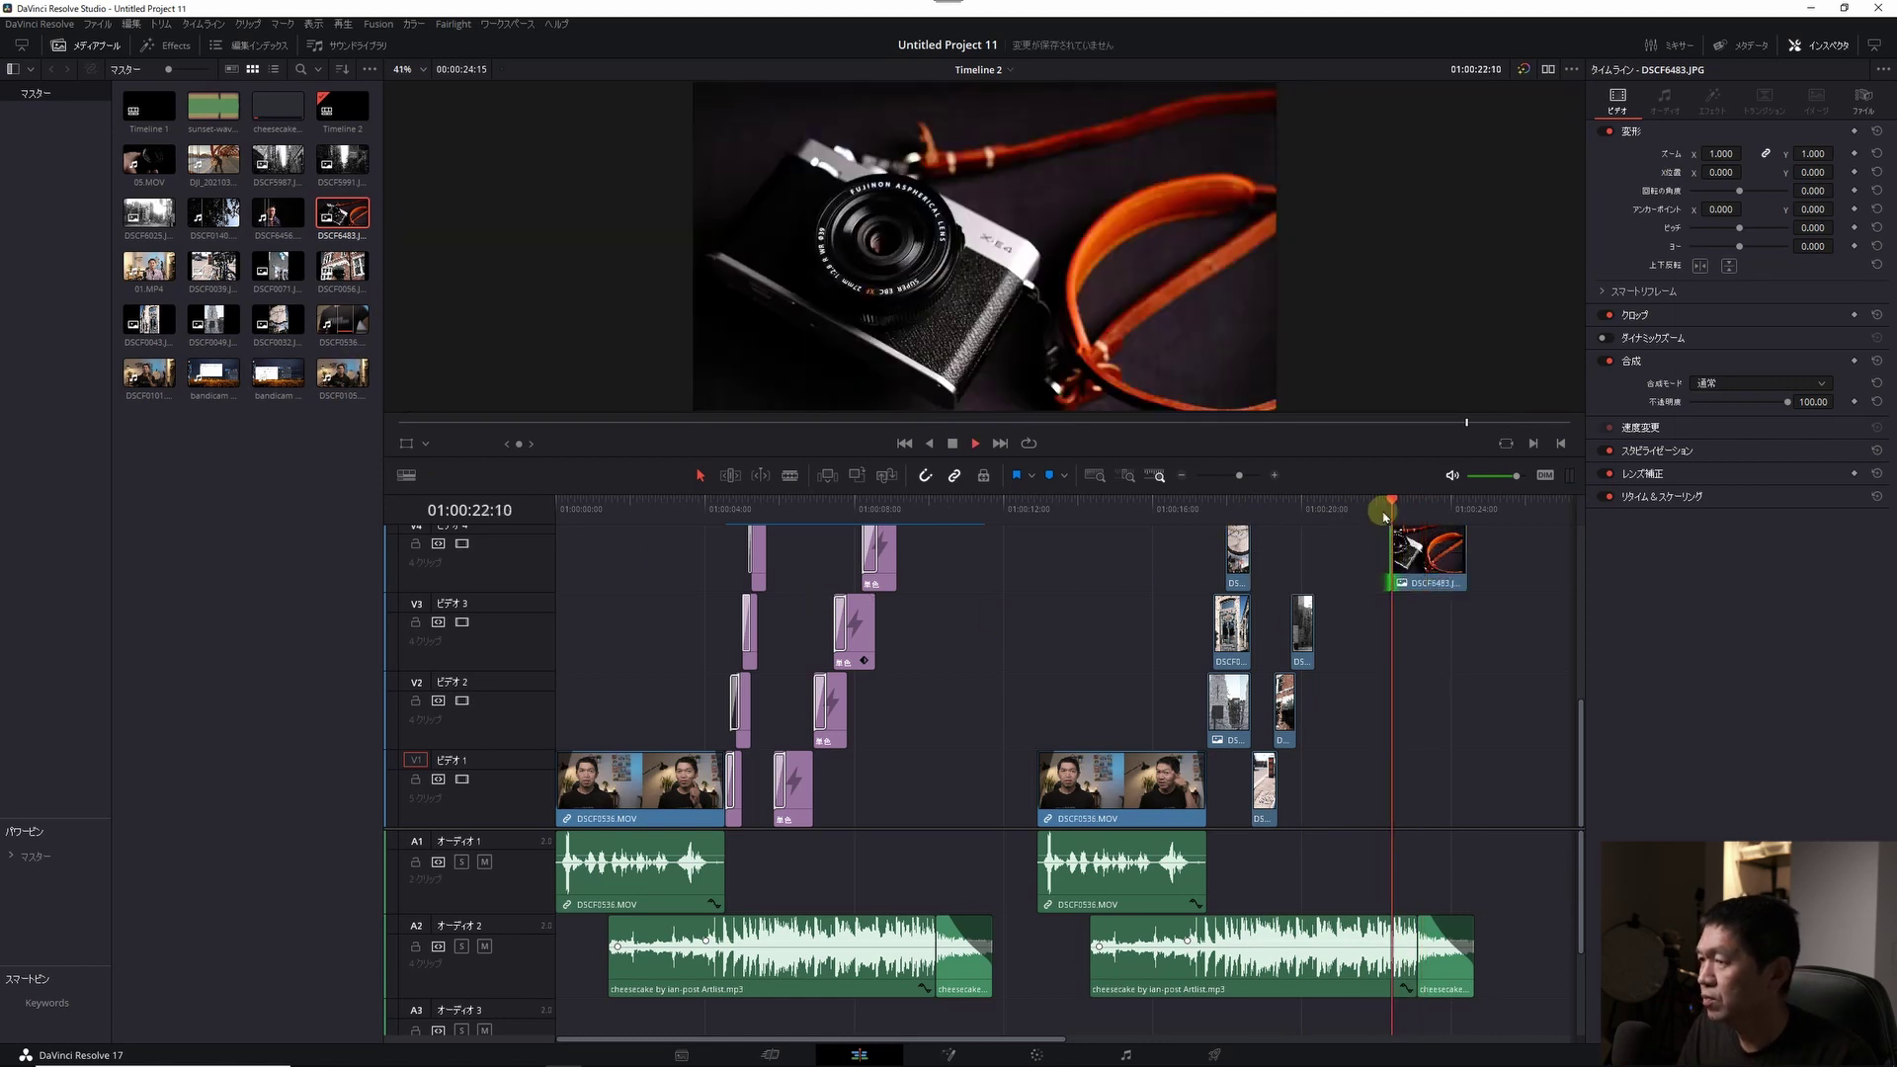
{"action": "key", "text": "space"}
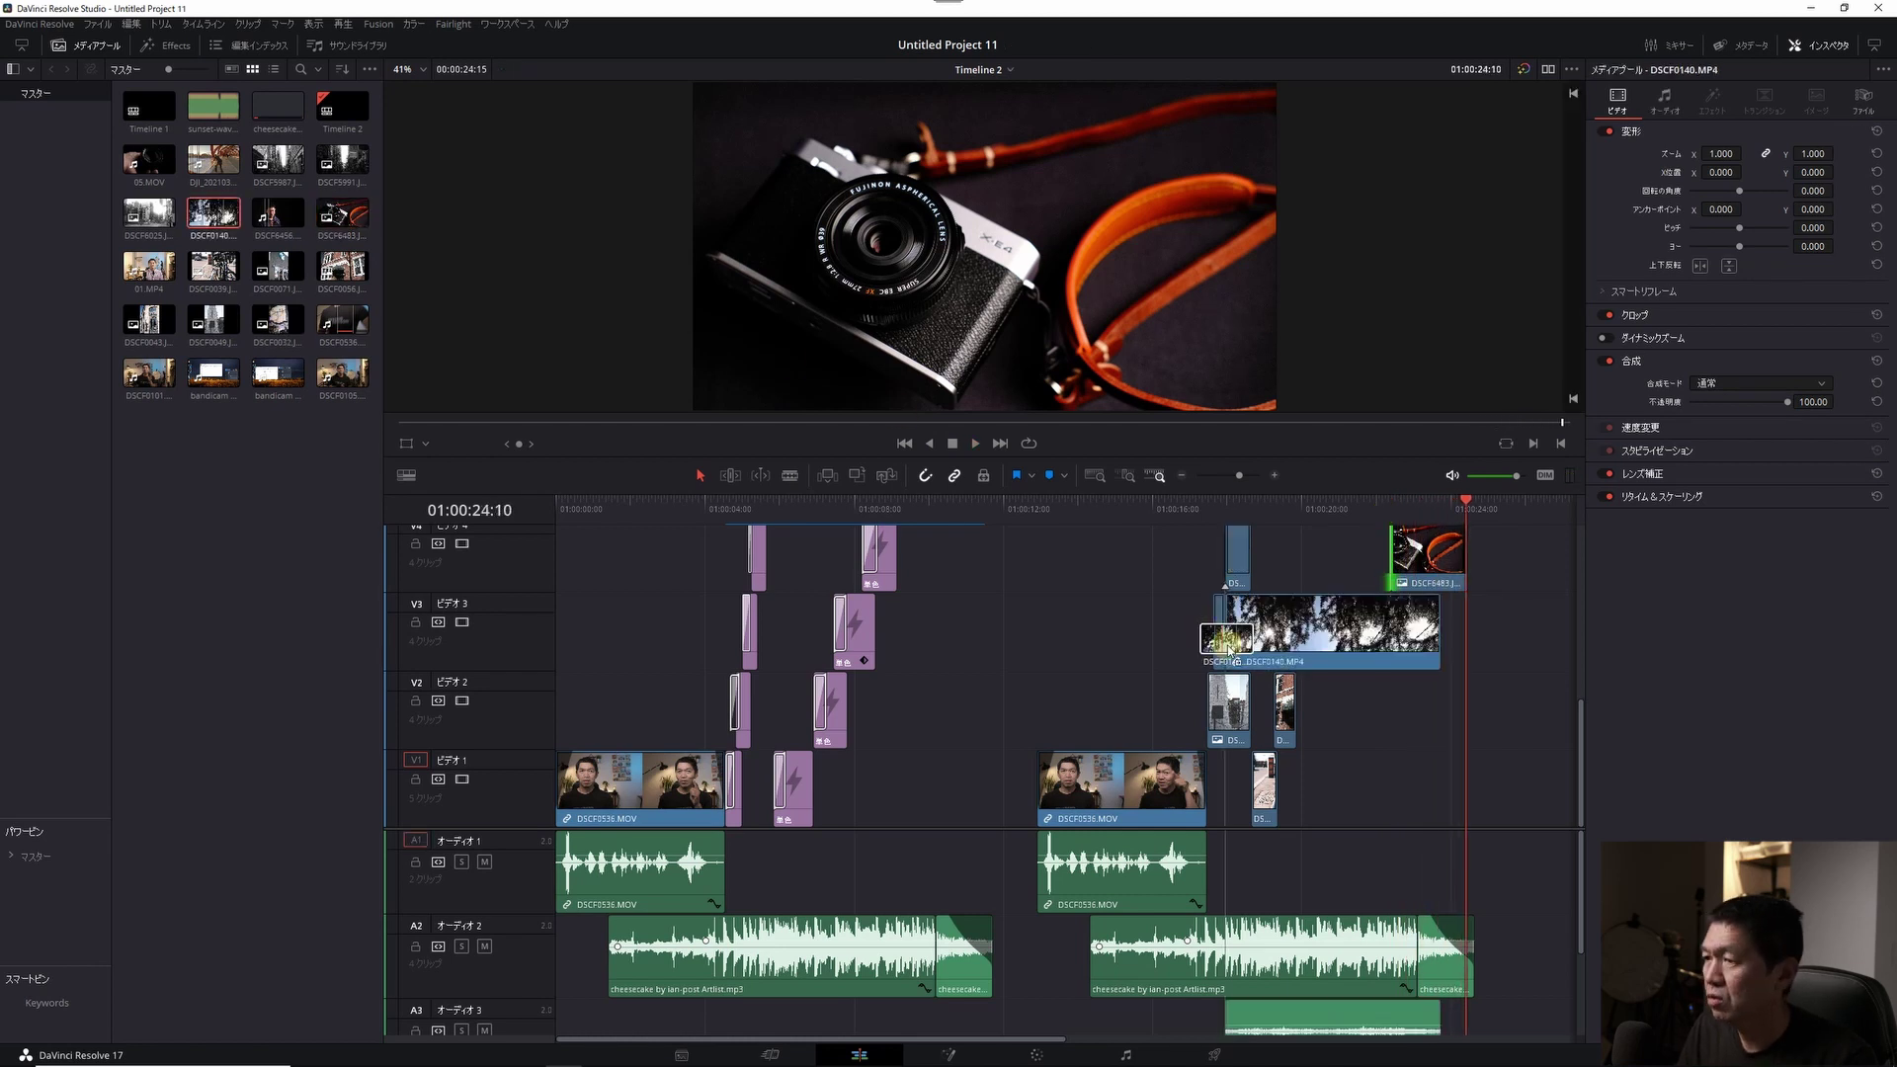
- Add the DSCF0140 trees video, shorten it, and move it onto V4 before the camera photo
{"action": "mouse_move", "coordinate": [213, 213]}
{"action": "left_mouse_down"}
{"action": "mouse_move", "coordinate": [228, 240]}
{"action": "mouse_move", "coordinate": [1344, 712]}
{"action": "left_mouse_up"}
{"action": "left_click", "coordinate": [1343, 510]}
{"action": "key", "text": "space"}
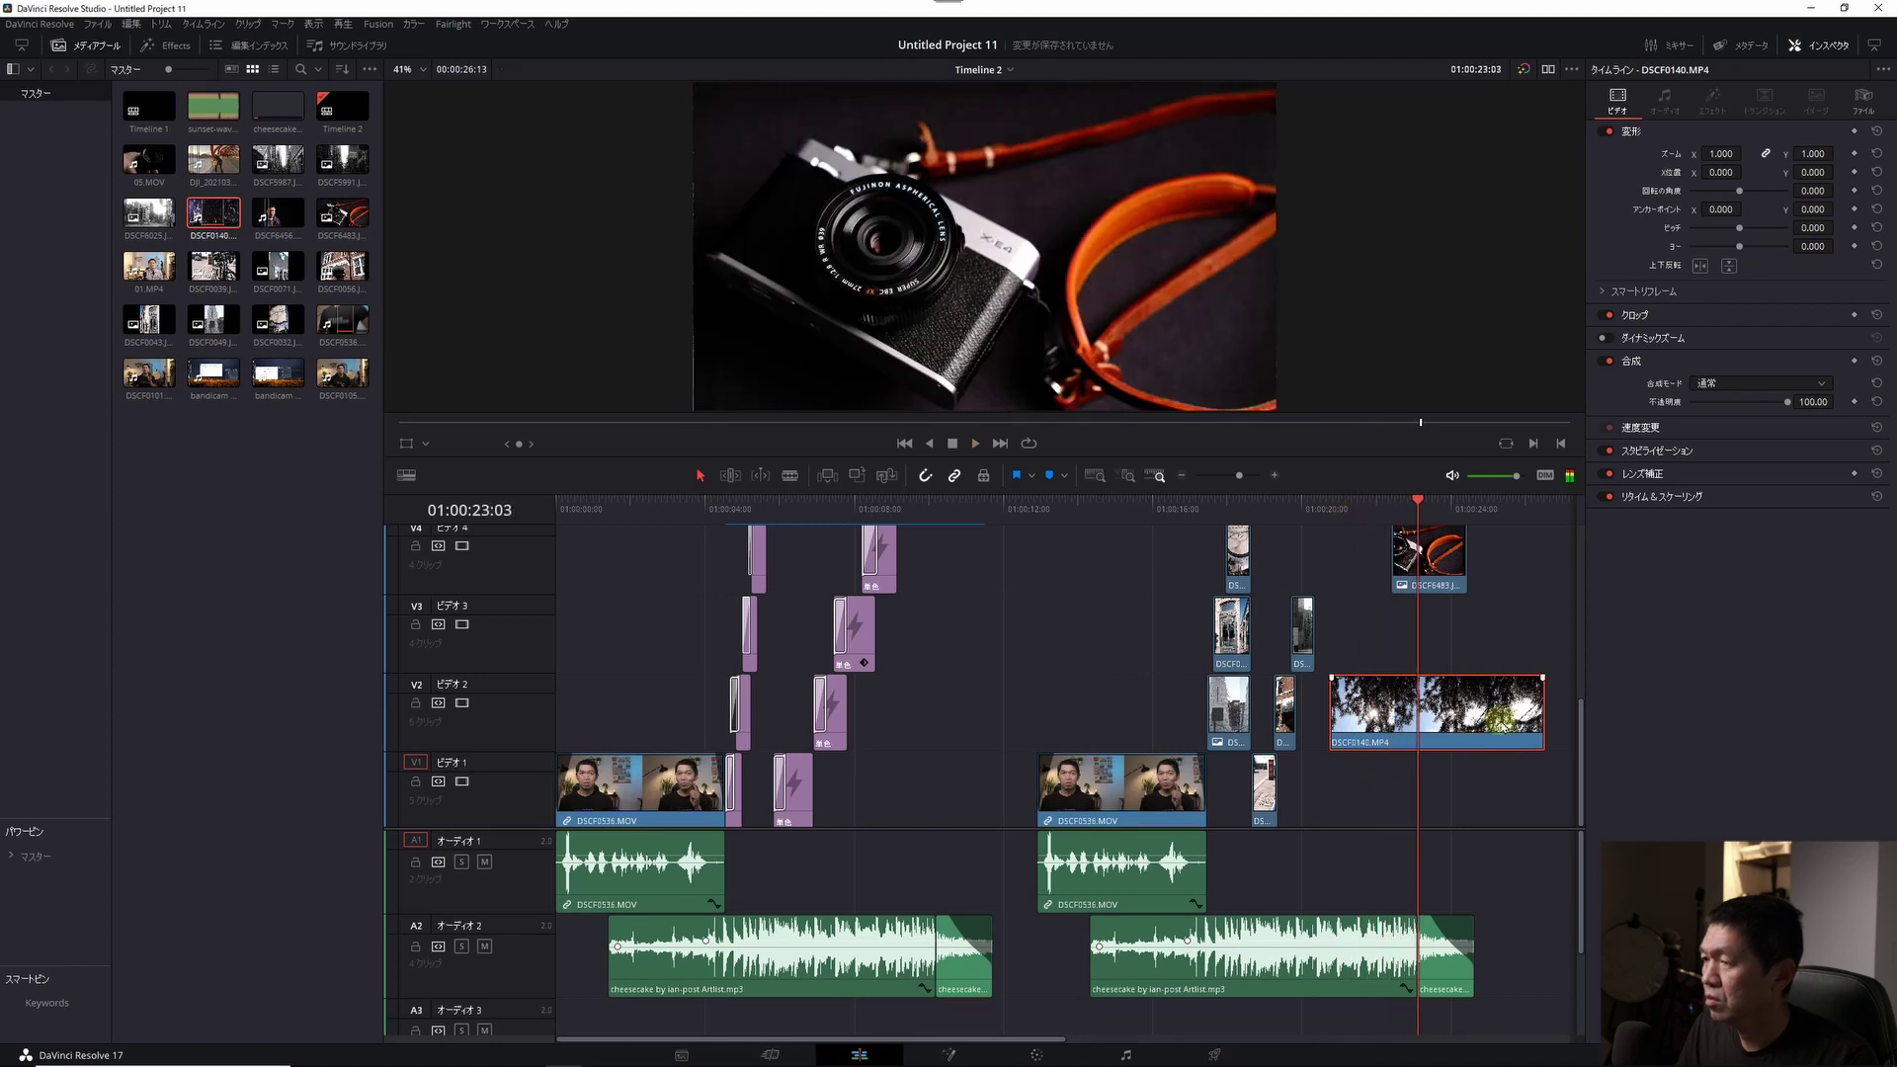
{"action": "mouse_move", "coordinate": [1543, 709]}
{"action": "left_mouse_down"}
{"action": "mouse_move", "coordinate": [1389, 710]}
{"action": "mouse_move", "coordinate": [1345, 553]}
{"action": "left_mouse_up"}
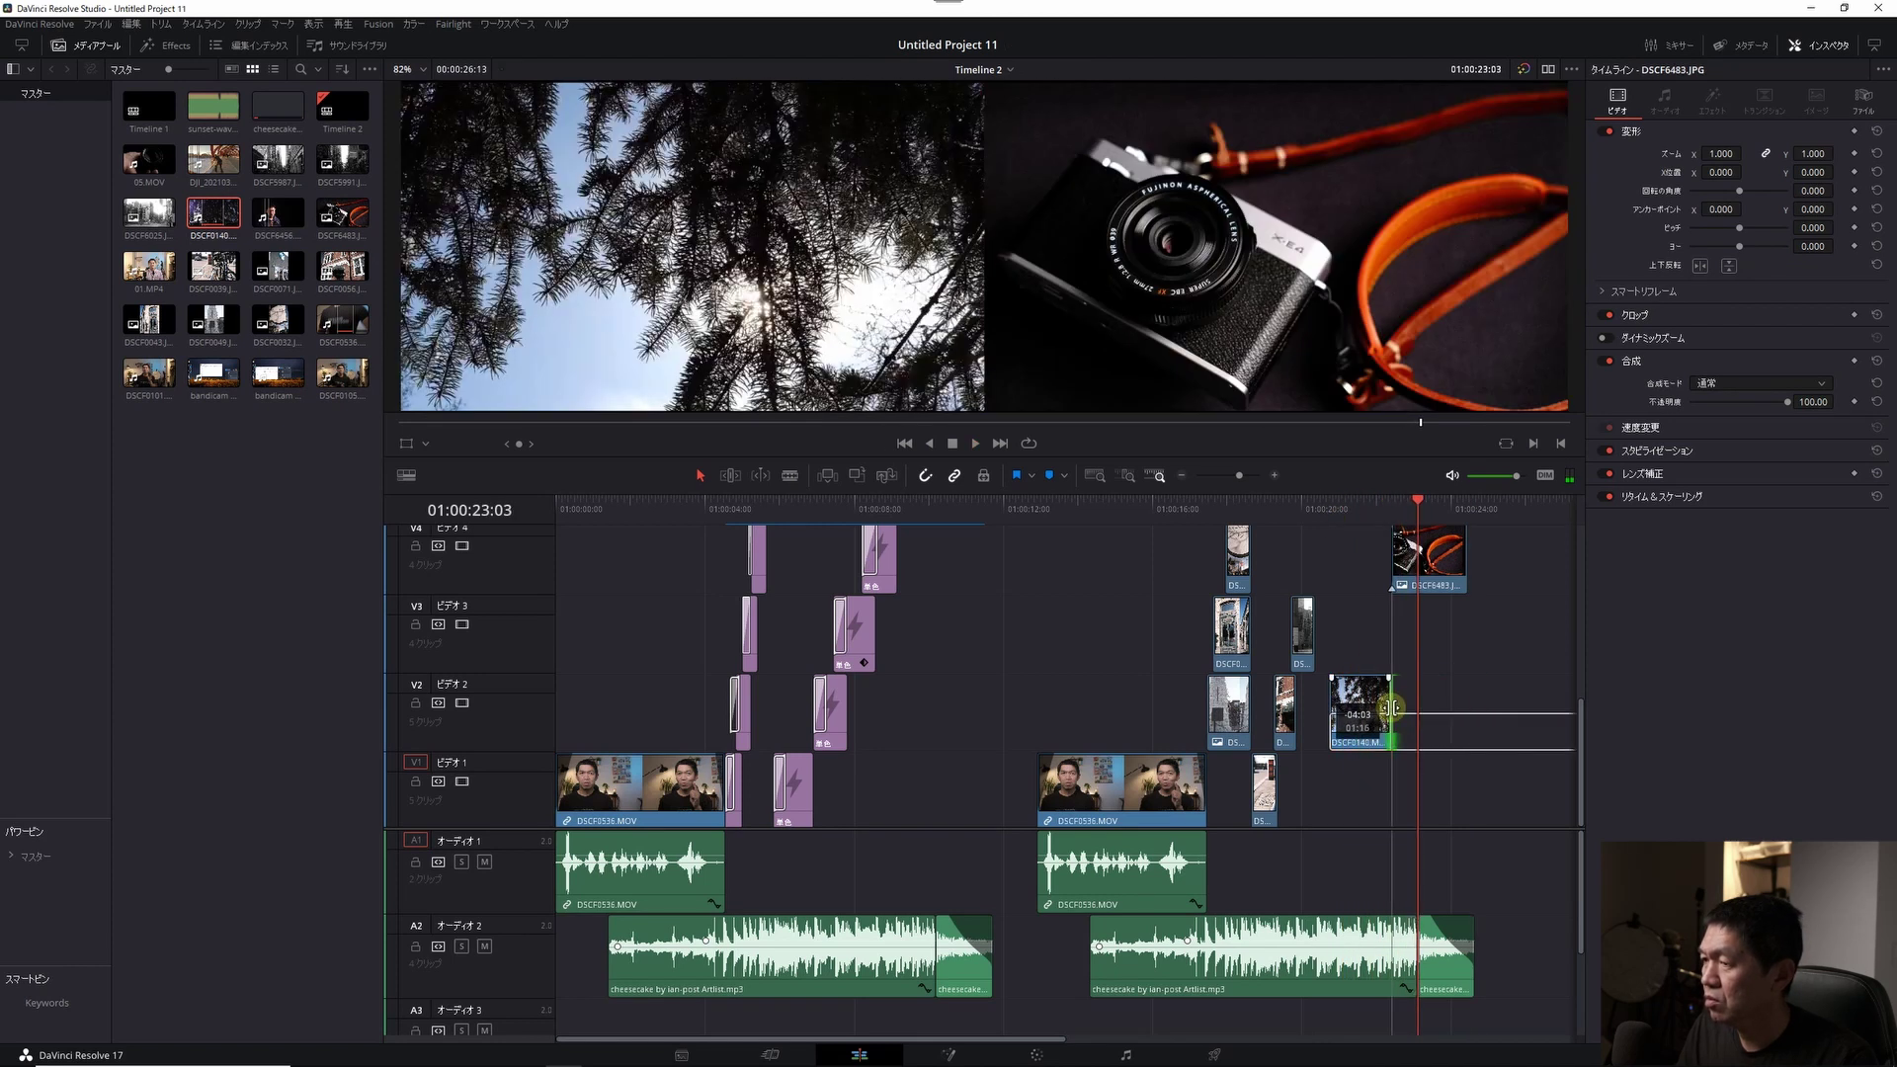
{"action": "left_click", "coordinate": [1278, 509]}
{"action": "key", "text": "space"}
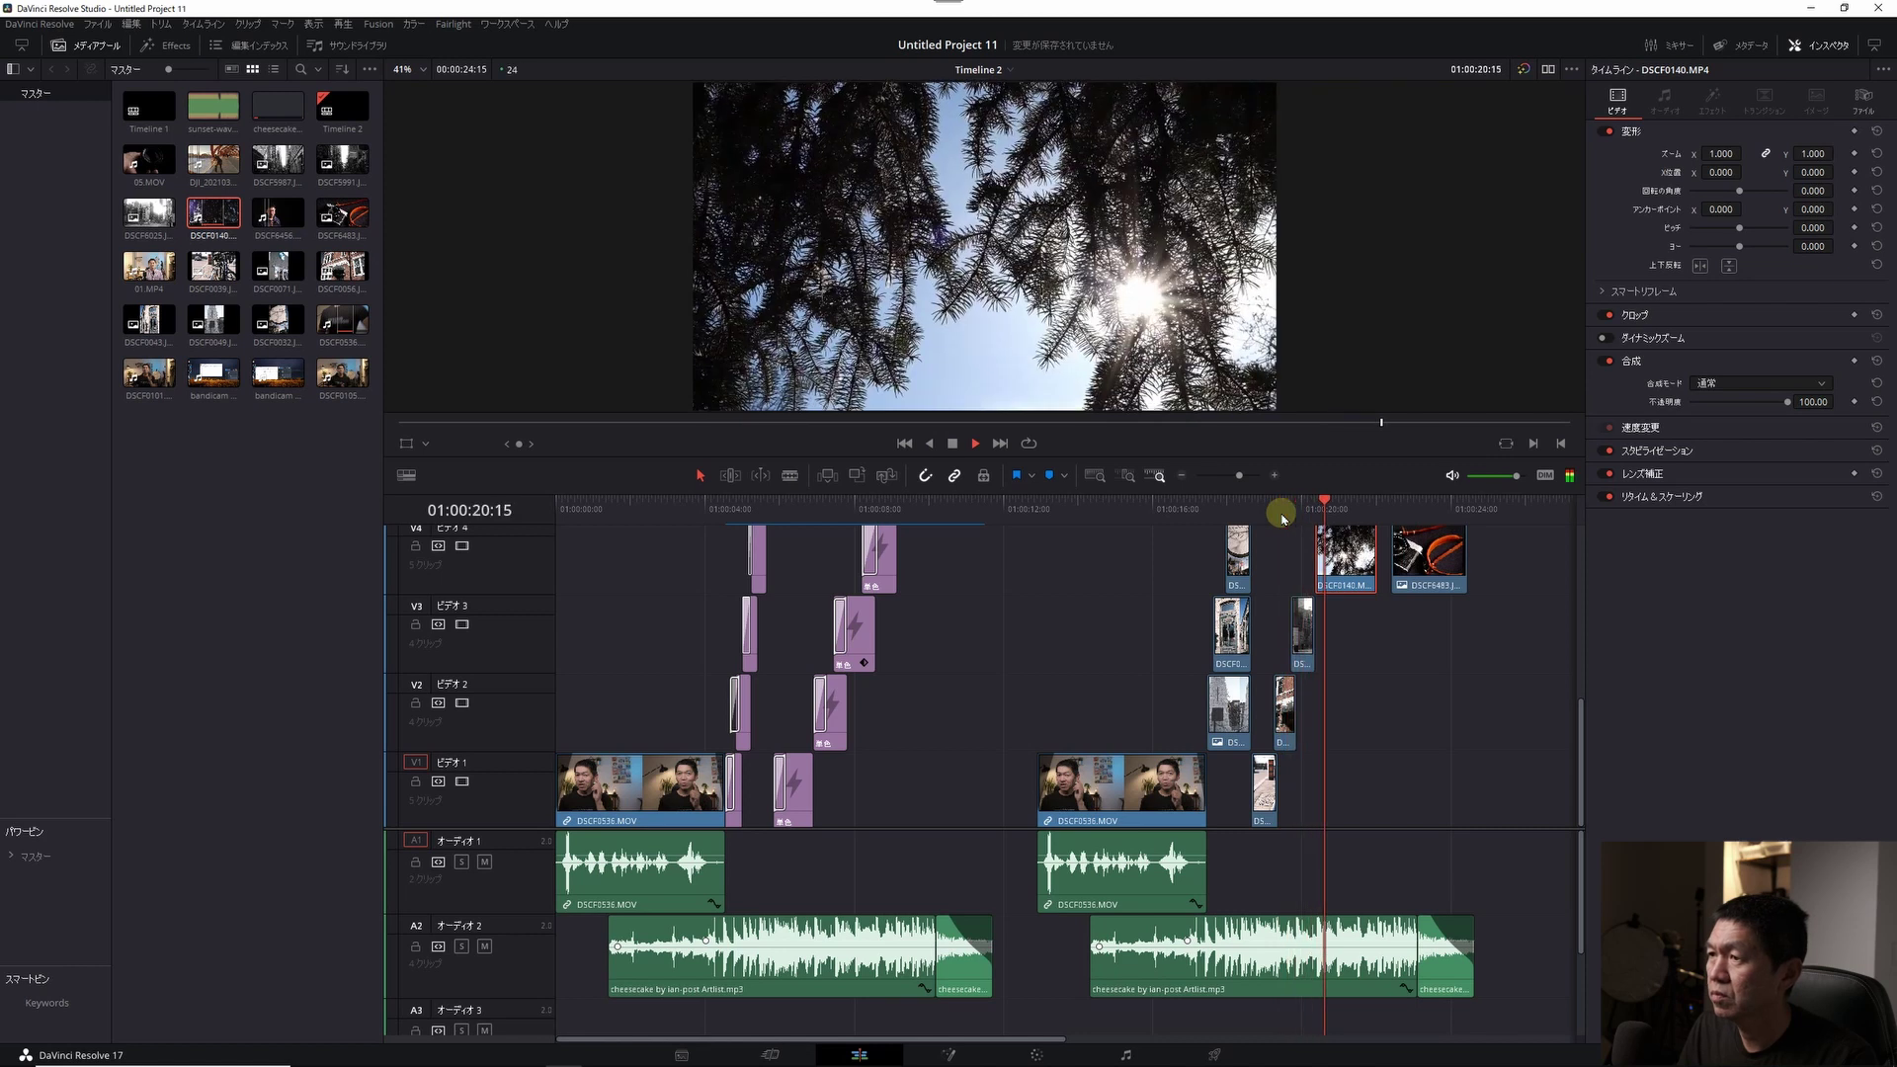
{"action": "key", "text": "space"}
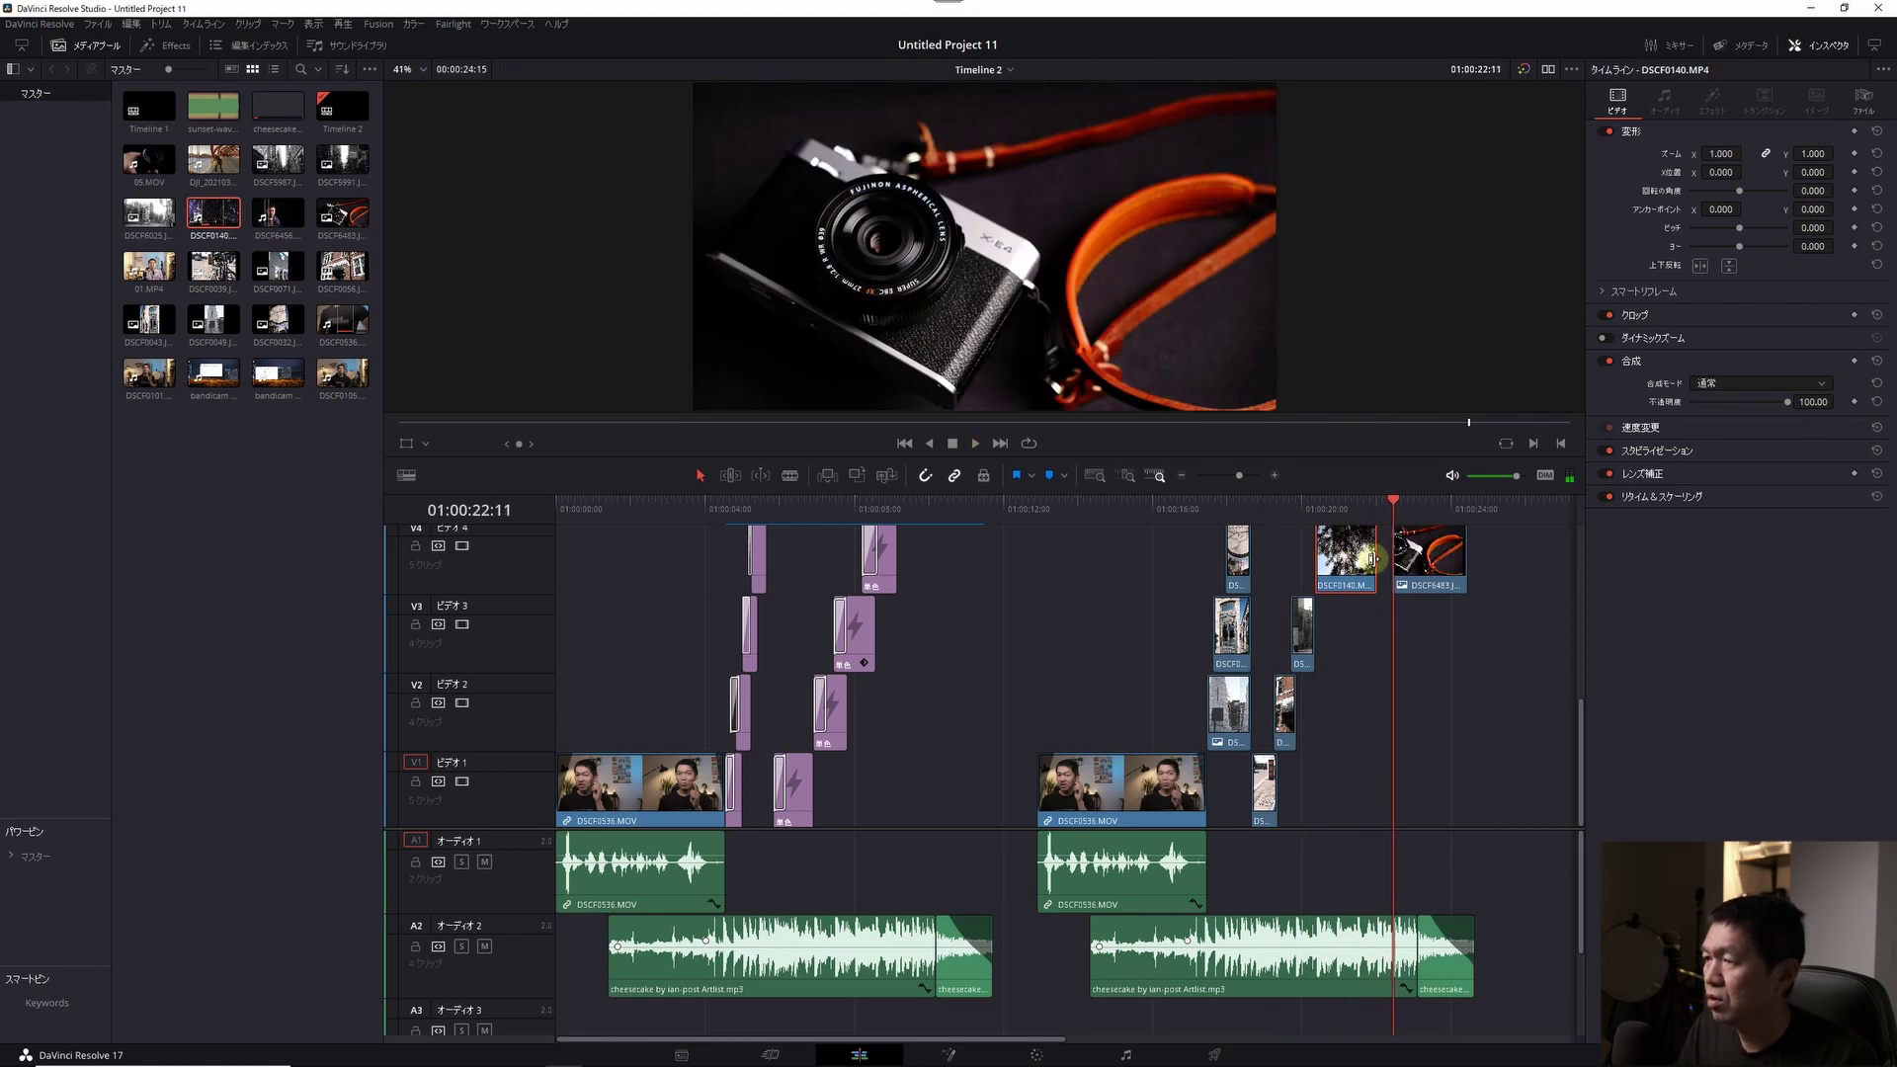
- Put a 05.MOV shot into the V4 gap and play the montage from the monument shot
{"action": "key", "text": "q"}
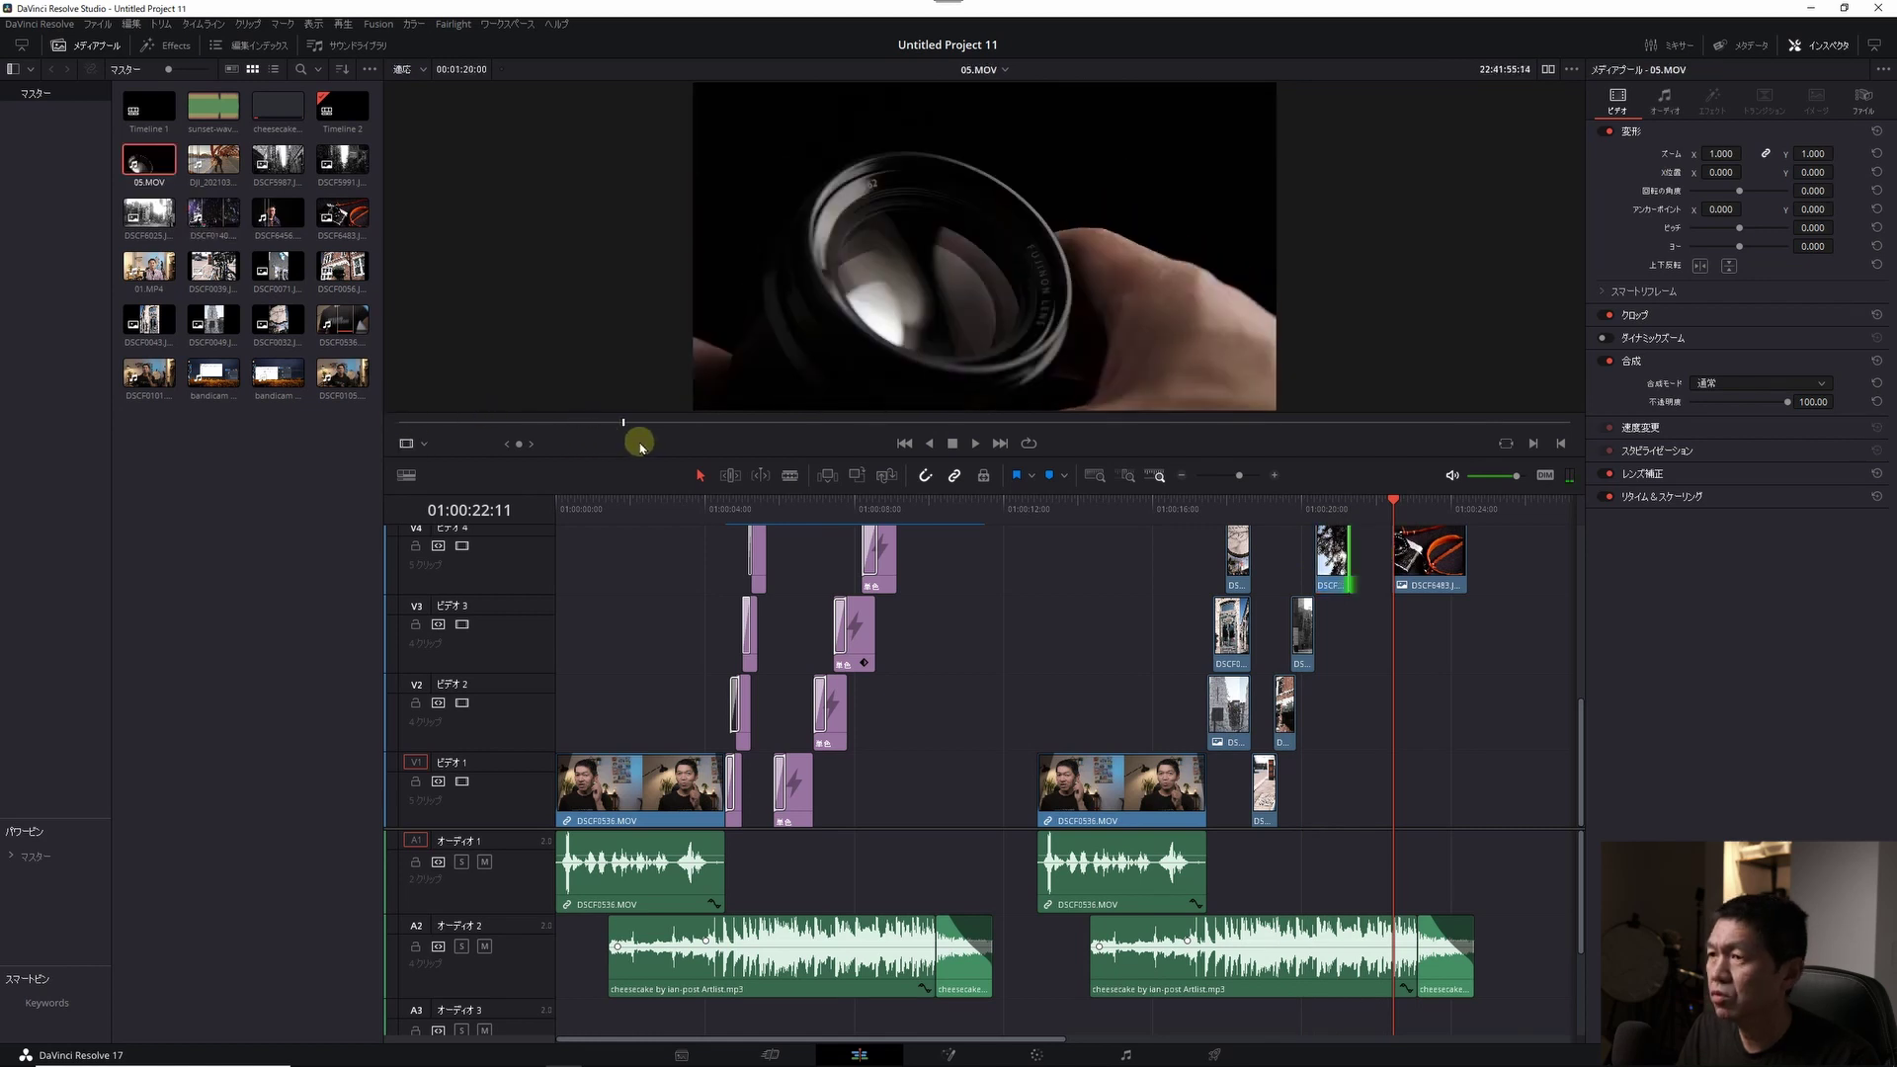
{"action": "key", "text": "j"}
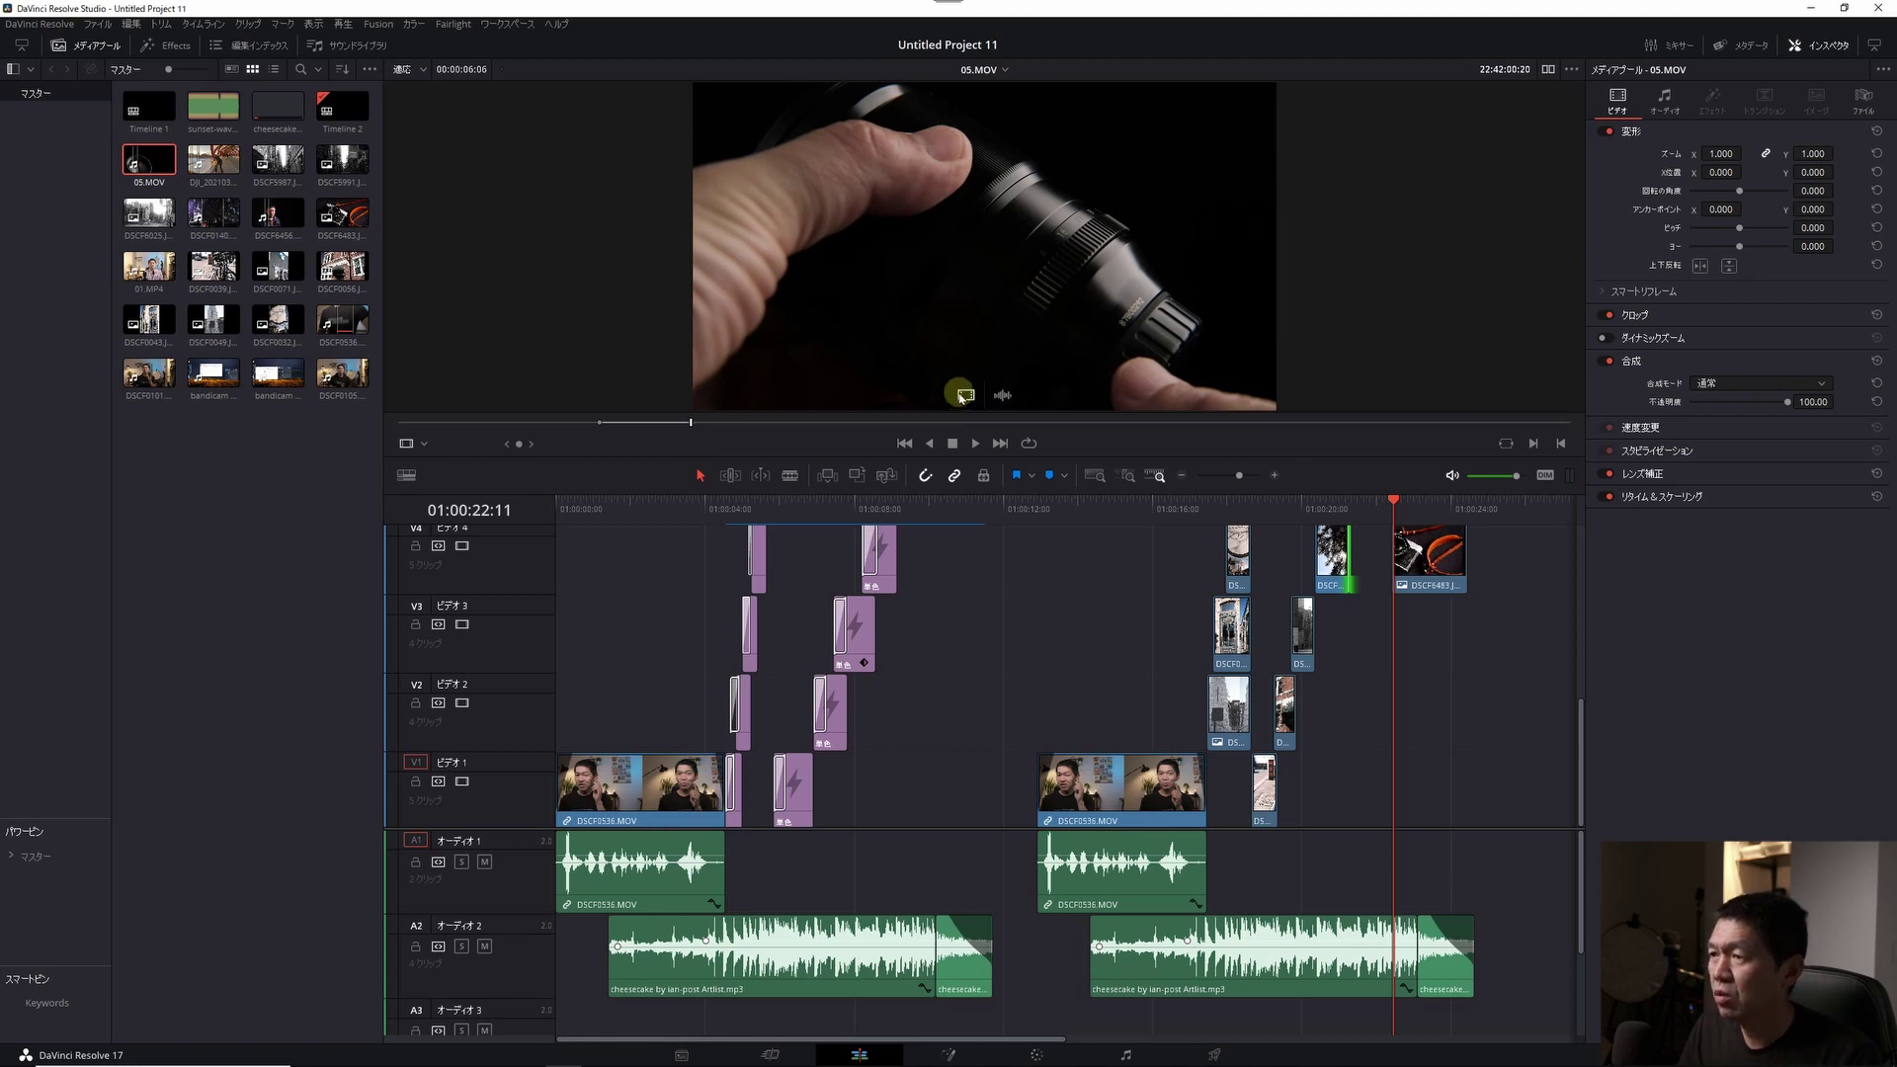
{"action": "left_click_drag", "start_coordinate": [960, 397], "coordinate": [1369, 558]}
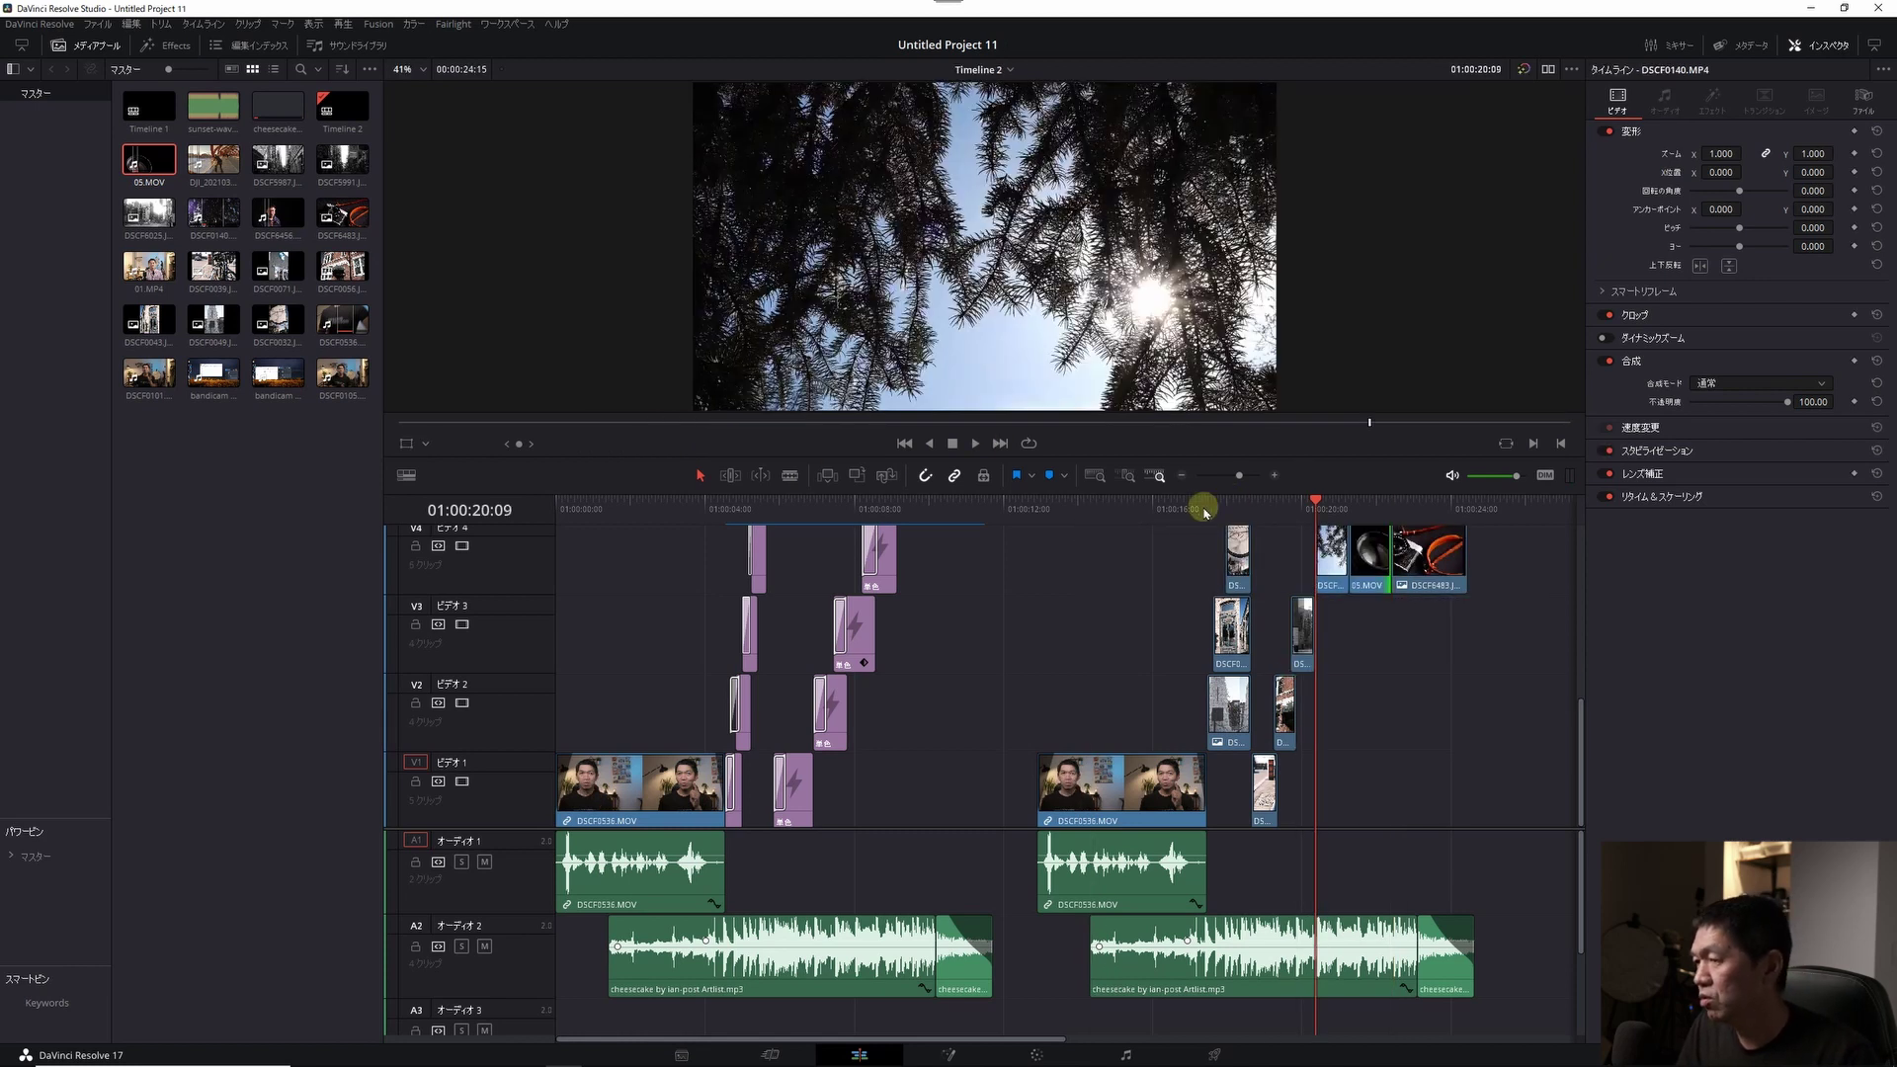
{"action": "left_click", "coordinate": [1204, 506]}
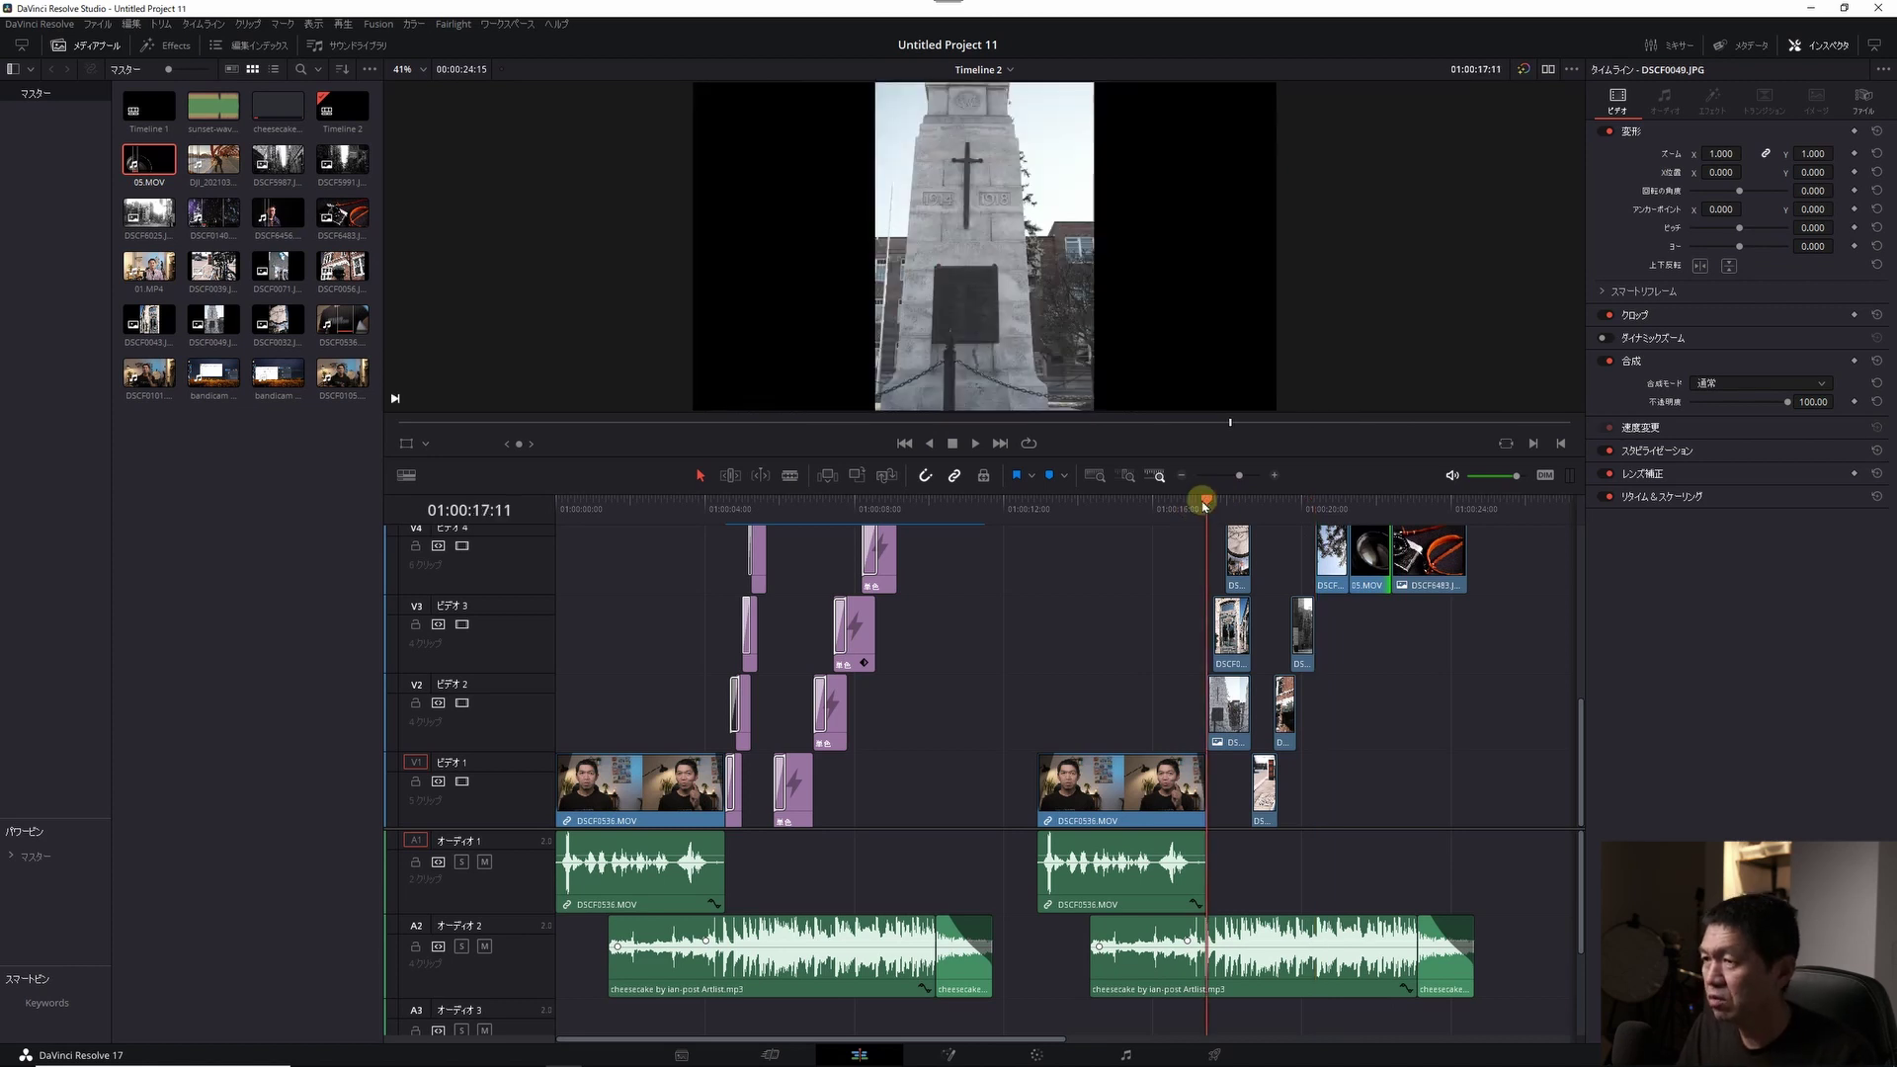
{"action": "key", "text": "space"}
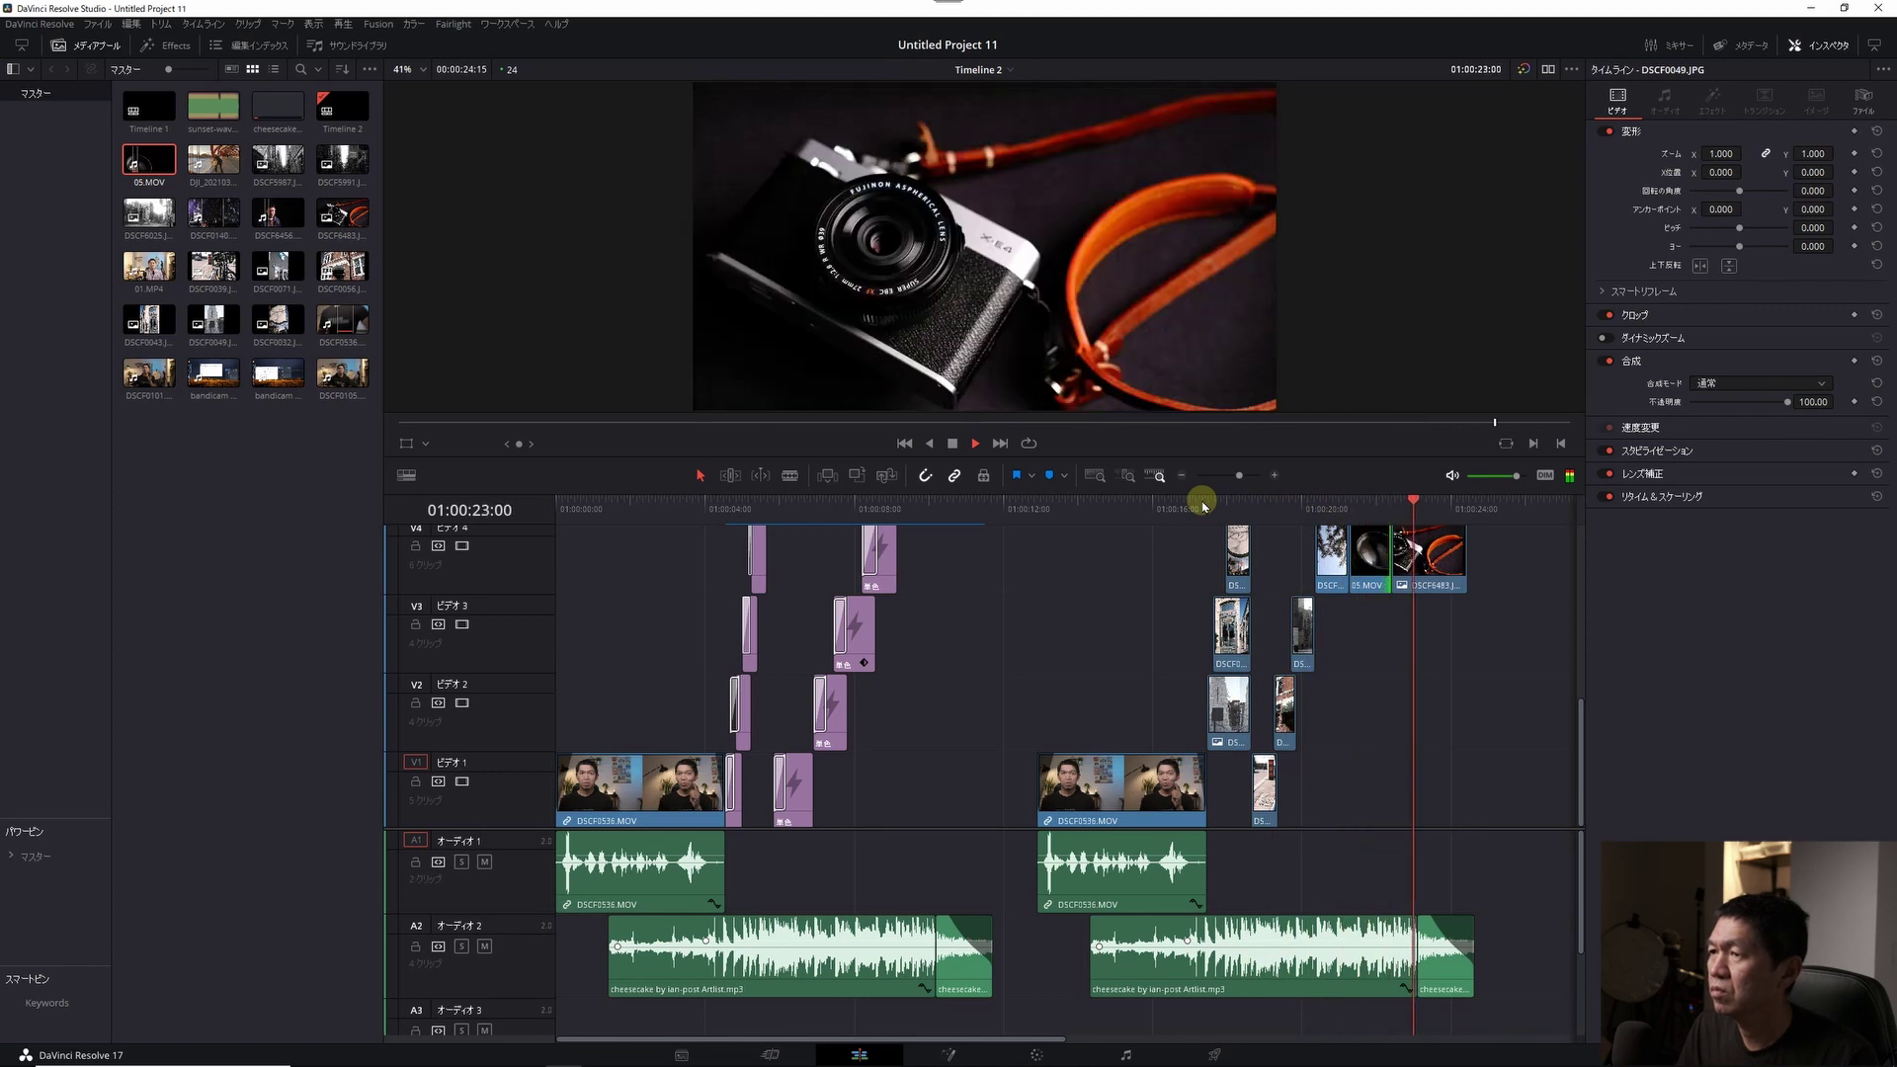
{"action": "key", "text": "space"}
- Save the project and play back the ending of the montage
{"action": "scroll", "coordinate": [1461, 593], "scroll_direction": "up", "scroll_amount": 2}
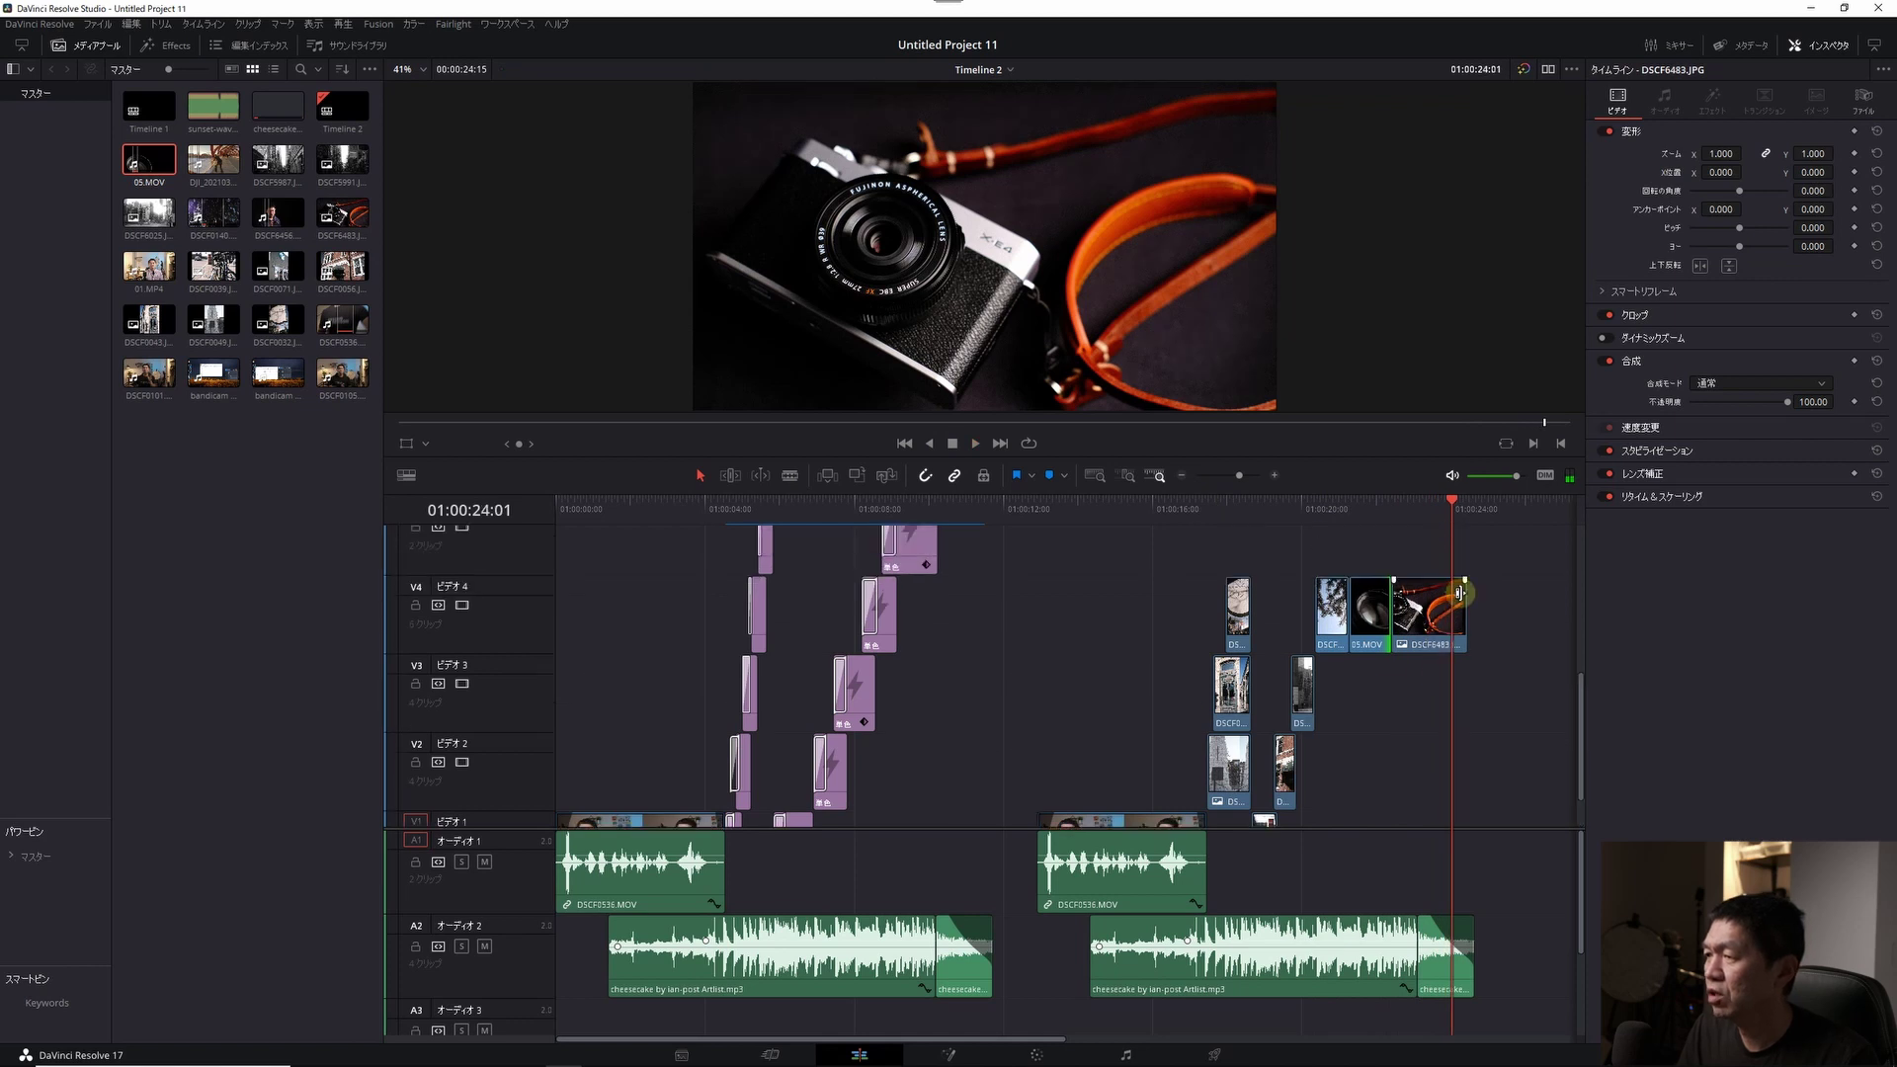
{"action": "left_click", "coordinate": [1417, 510]}
{"action": "key", "text": "ctrl+s"}
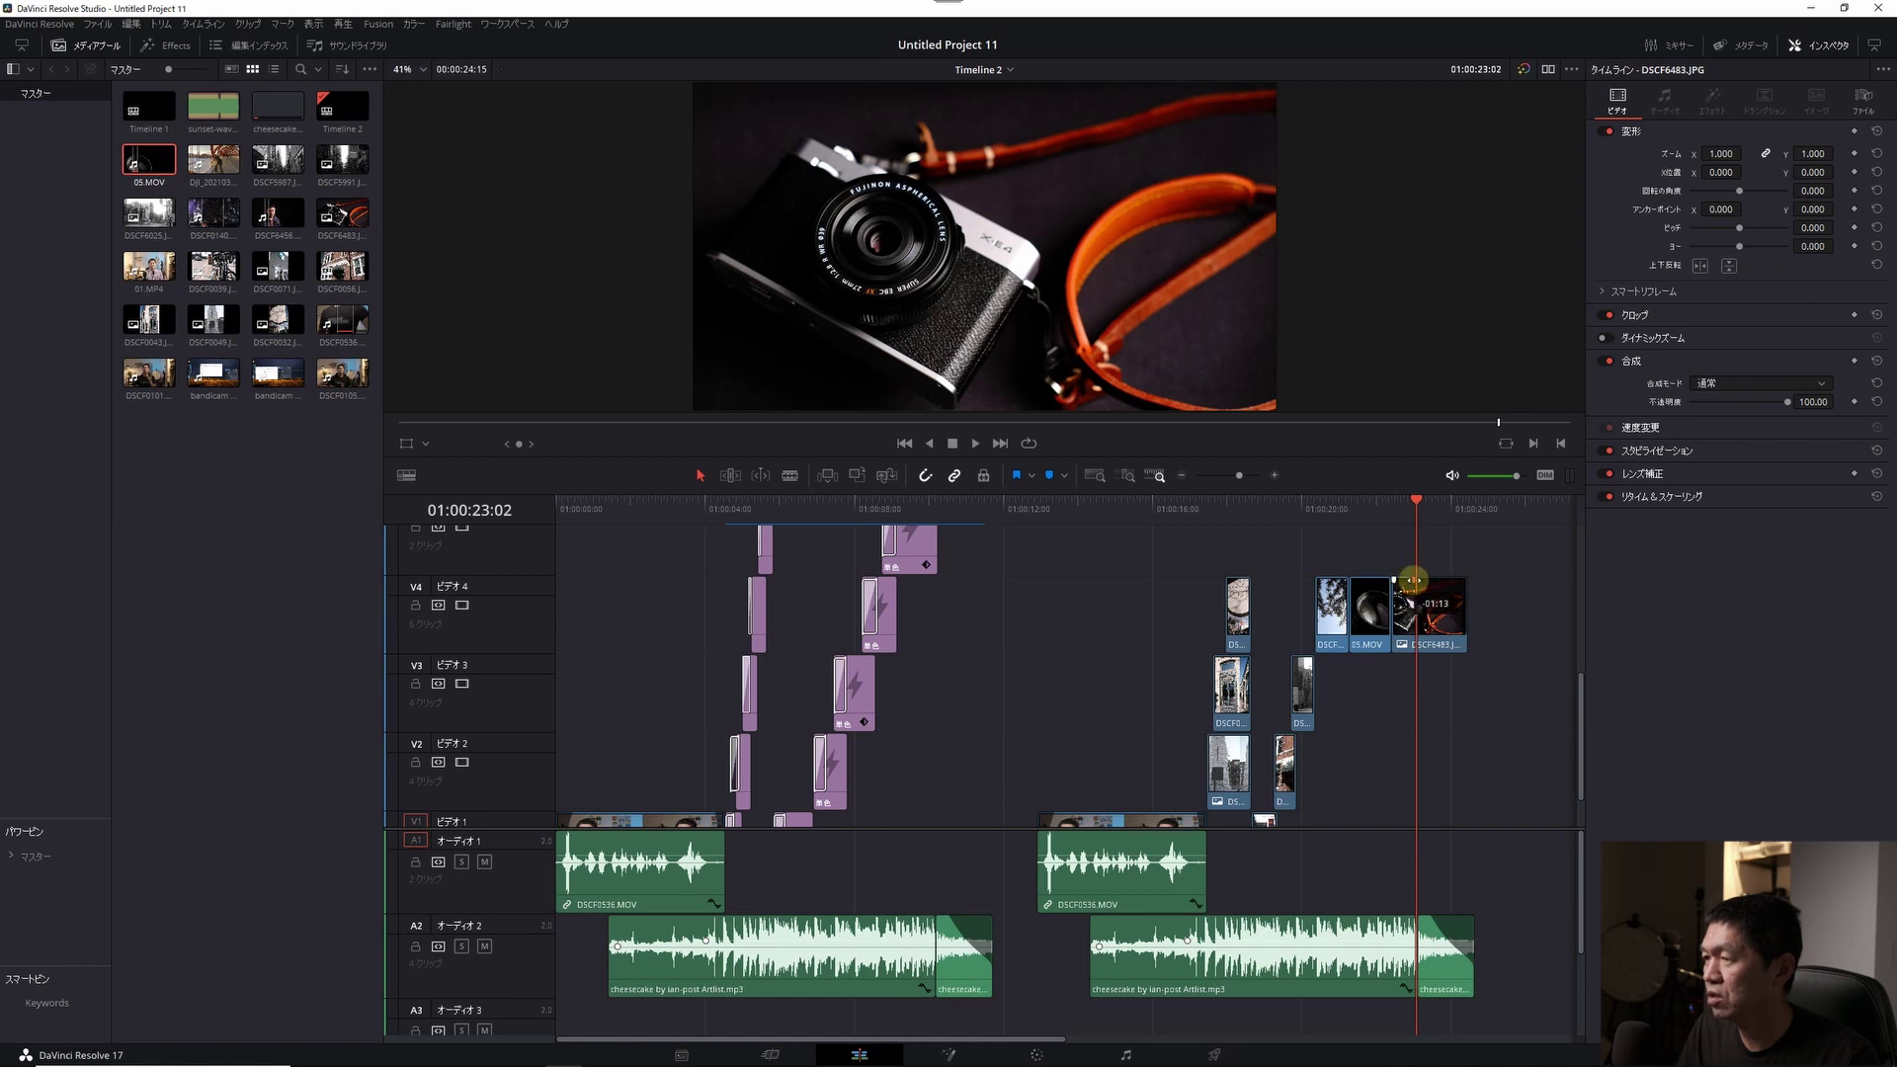
{"action": "key", "text": "space"}
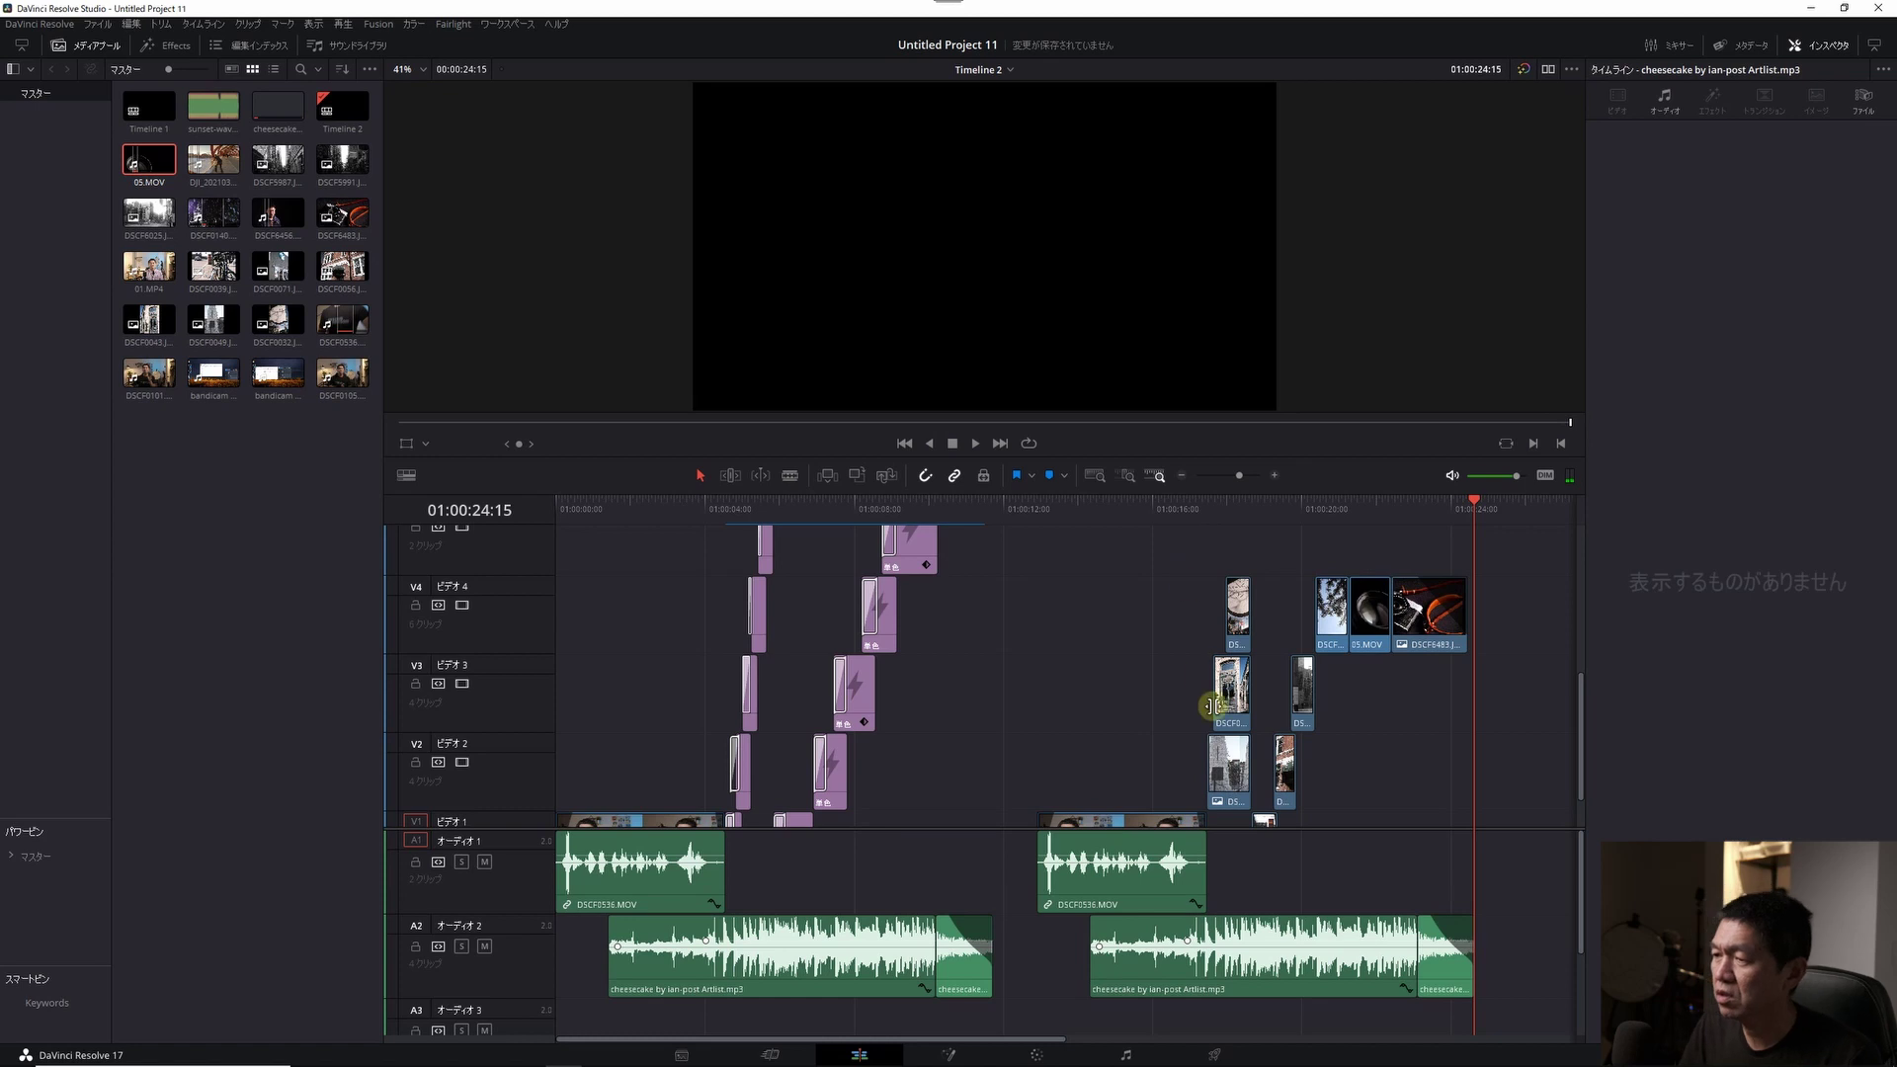
- Replay the staggered photo section, then show the Effects Library of video transitions
{"action": "scroll", "coordinate": [1219, 542], "scroll_direction": "down", "scroll_amount": 2}
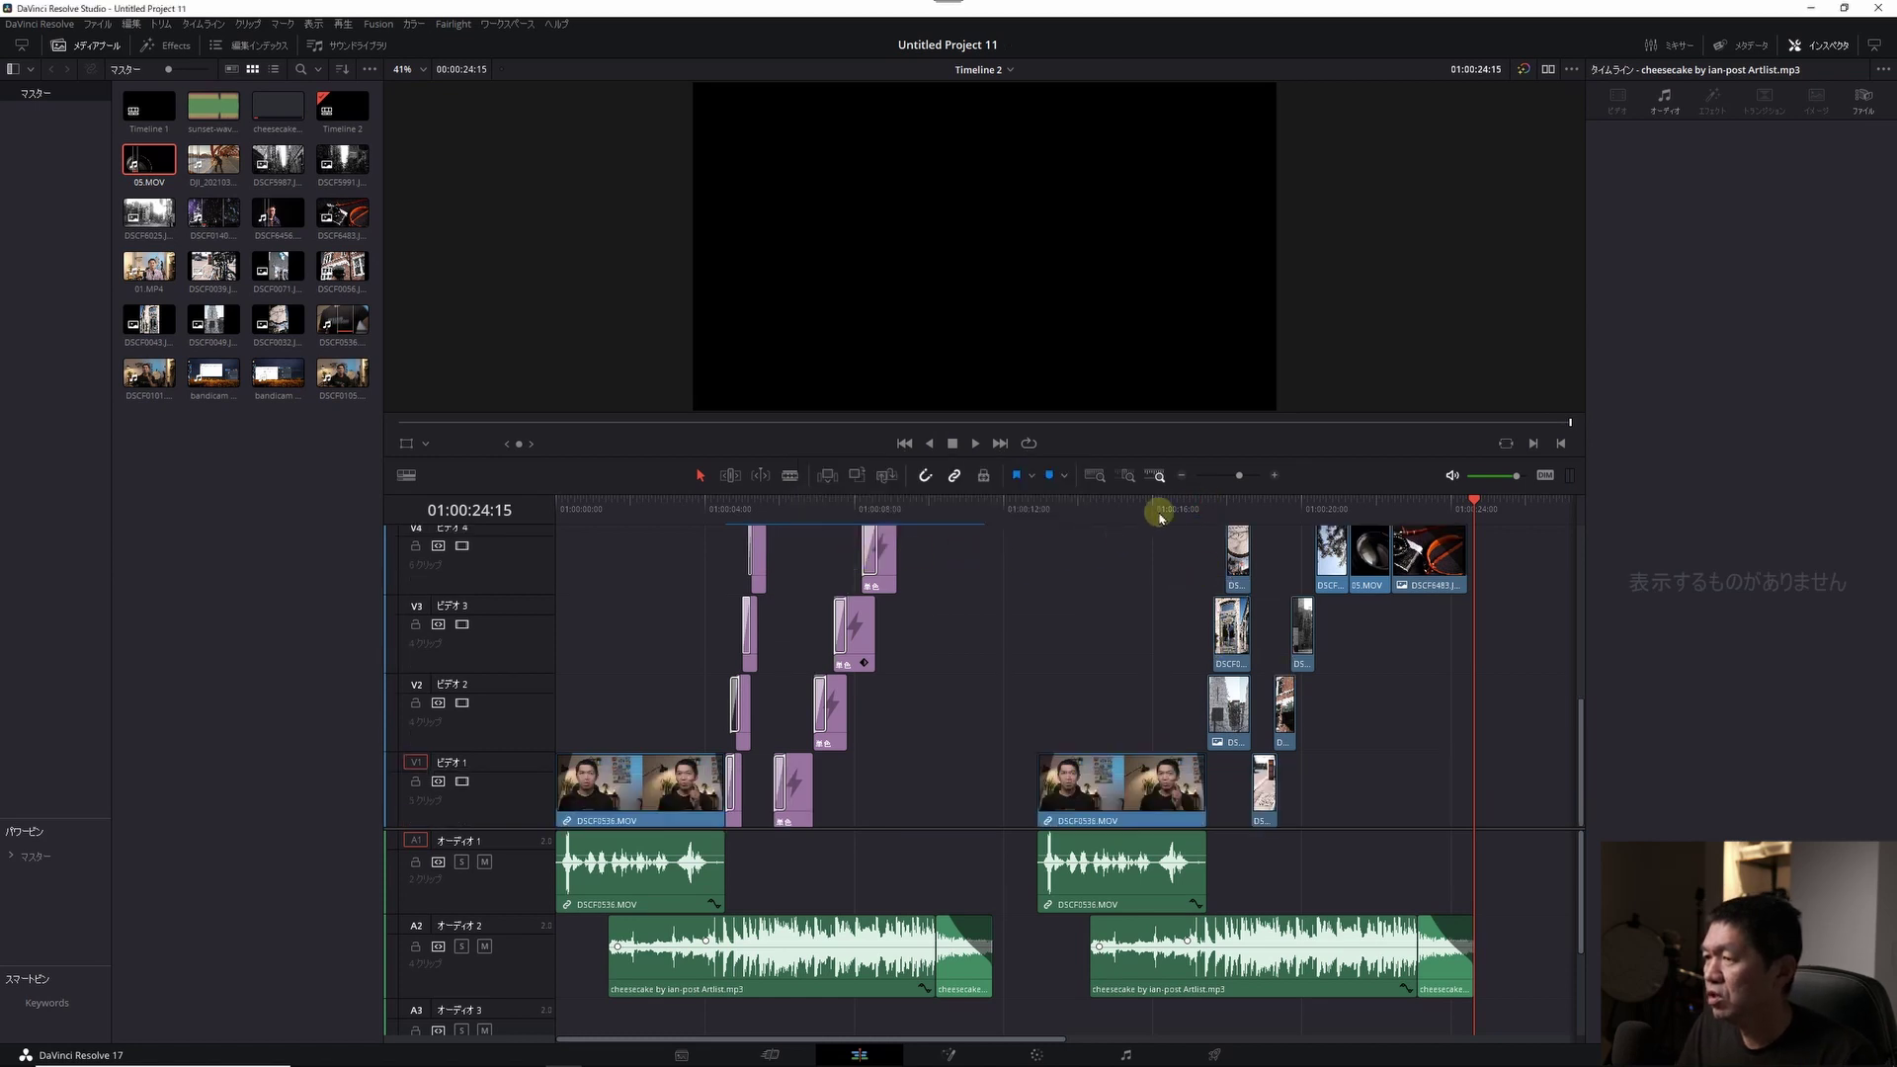
{"action": "left_click", "coordinate": [1201, 513]}
{"action": "key", "text": "space"}
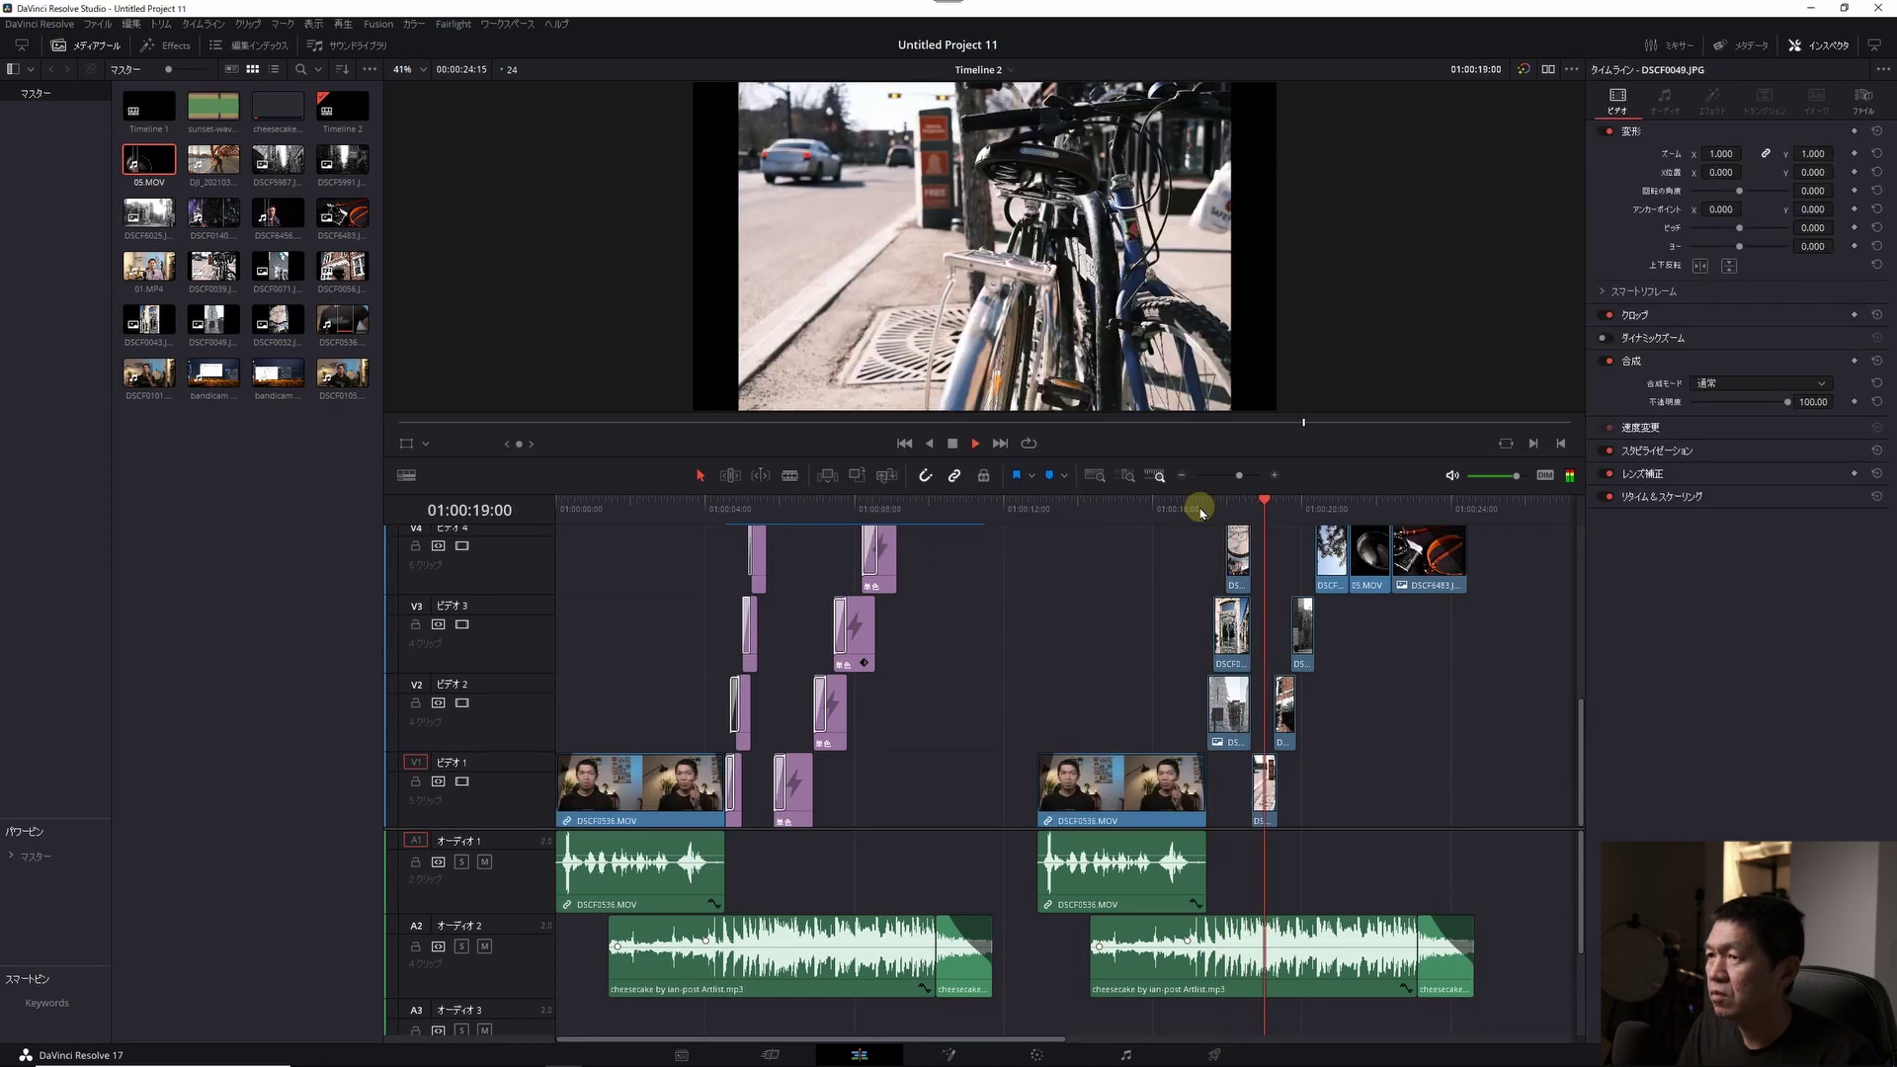
{"action": "key", "text": "space"}
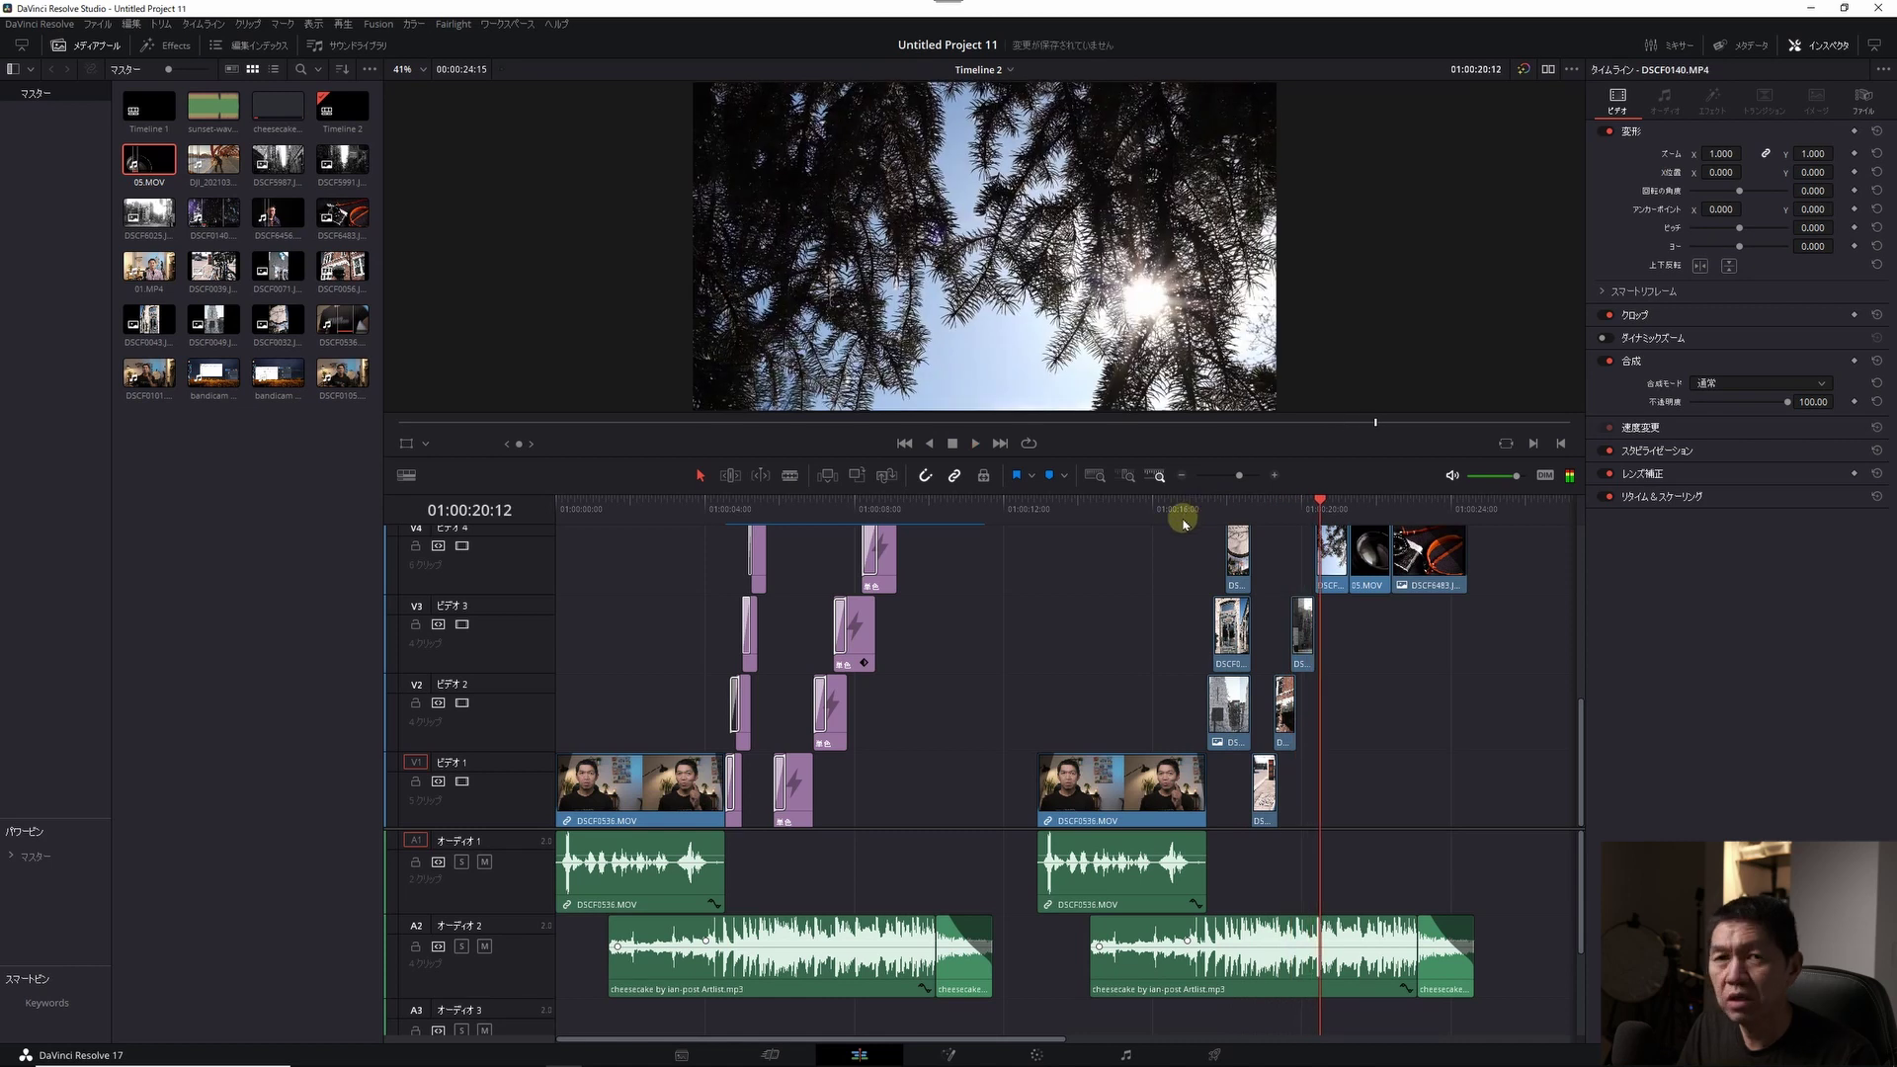
{"action": "left_click", "coordinate": [170, 47]}
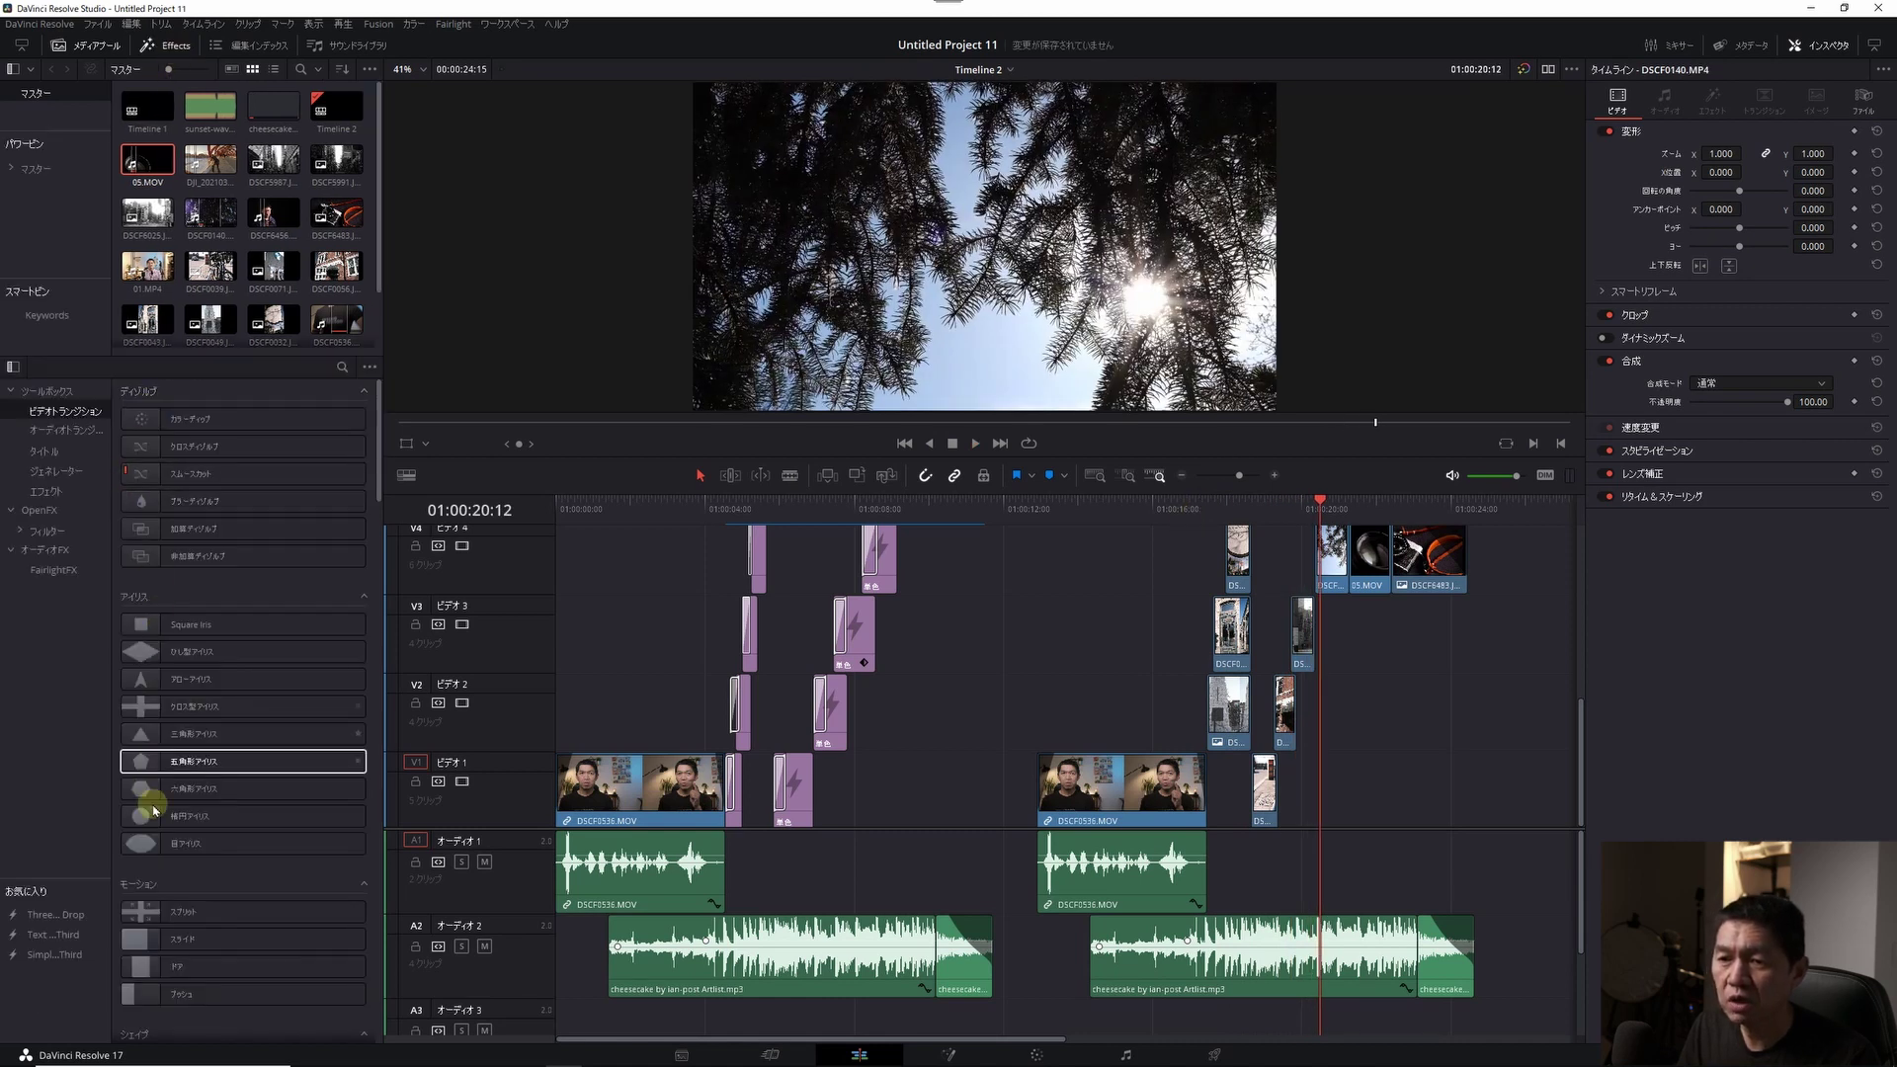
- Add a Triangle transition to the V2 photo clip, shortened to 10 frames
{"action": "scroll", "coordinate": [170, 581], "scroll_direction": "down", "scroll_amount": 5}
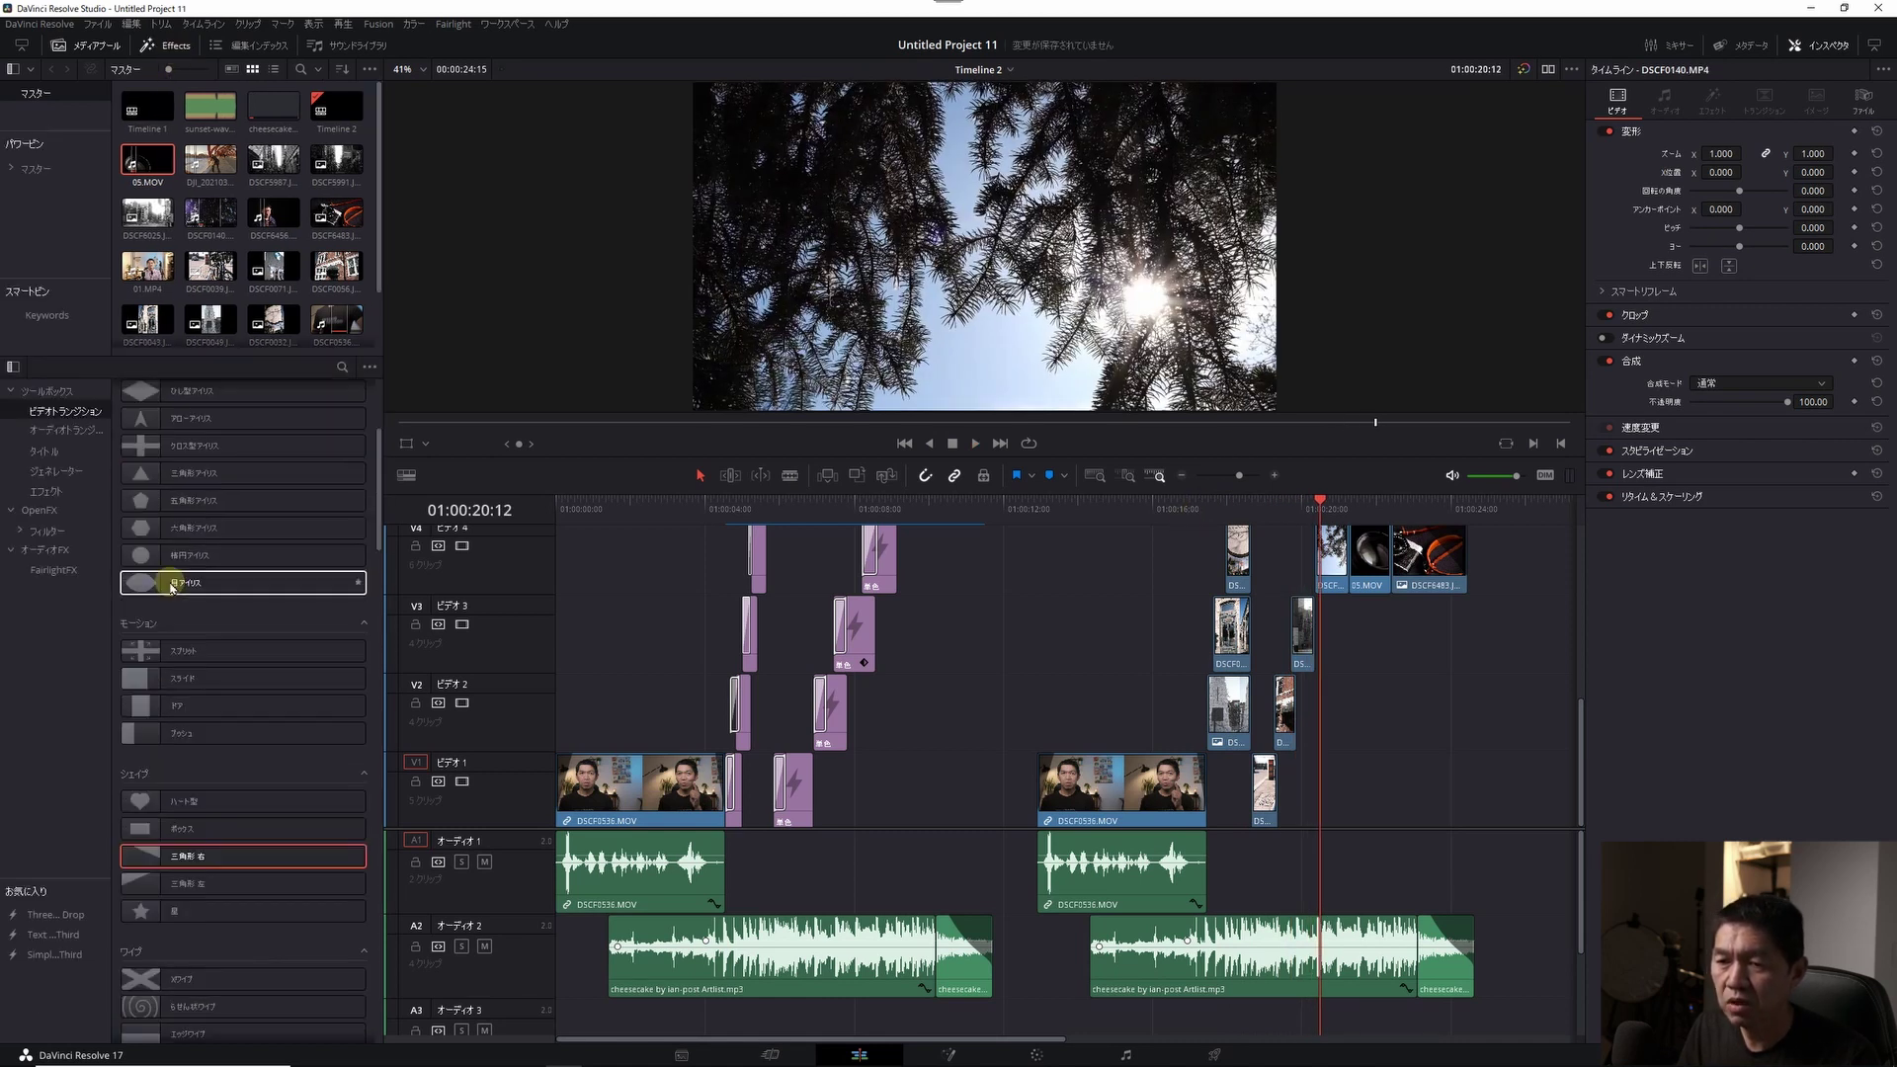
{"action": "left_click_drag", "start_coordinate": [178, 882], "coordinate": [1302, 609]}
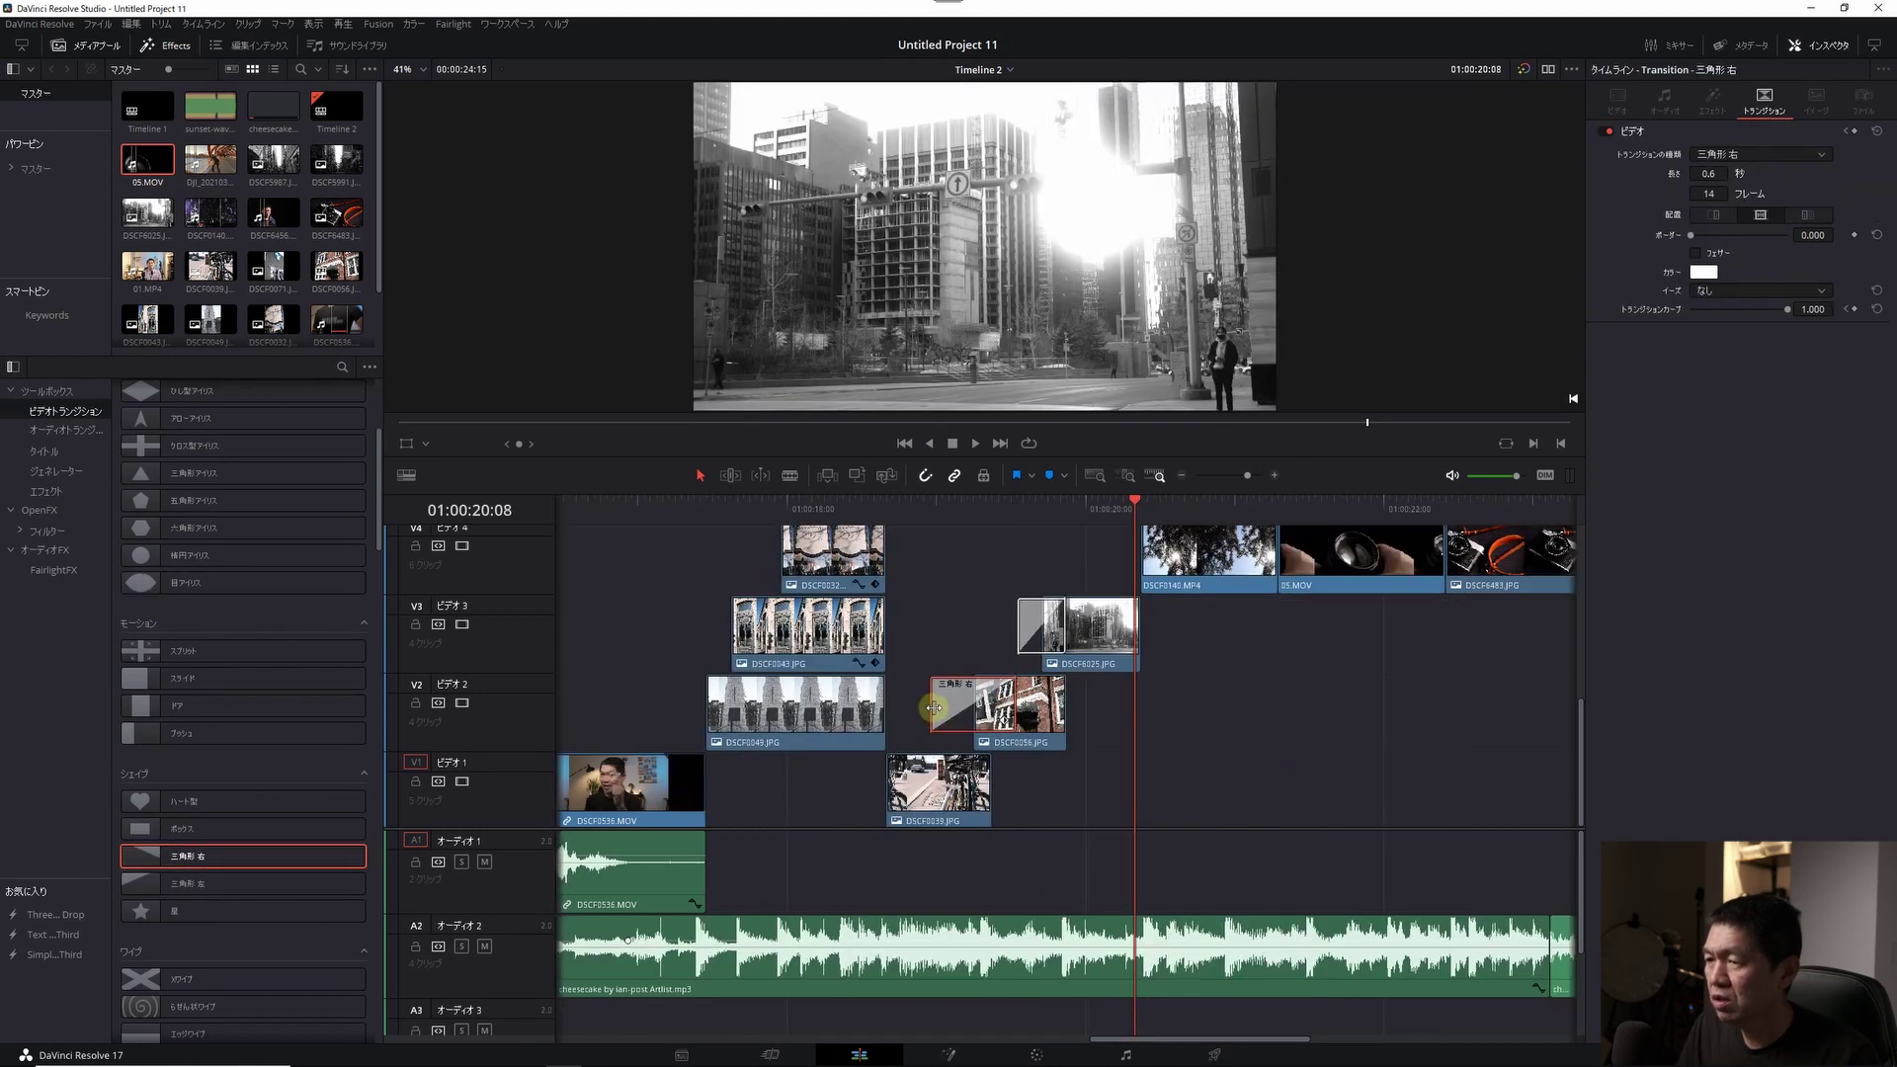
{"action": "left_click_drag", "start_coordinate": [930, 709], "coordinate": [944, 708]}
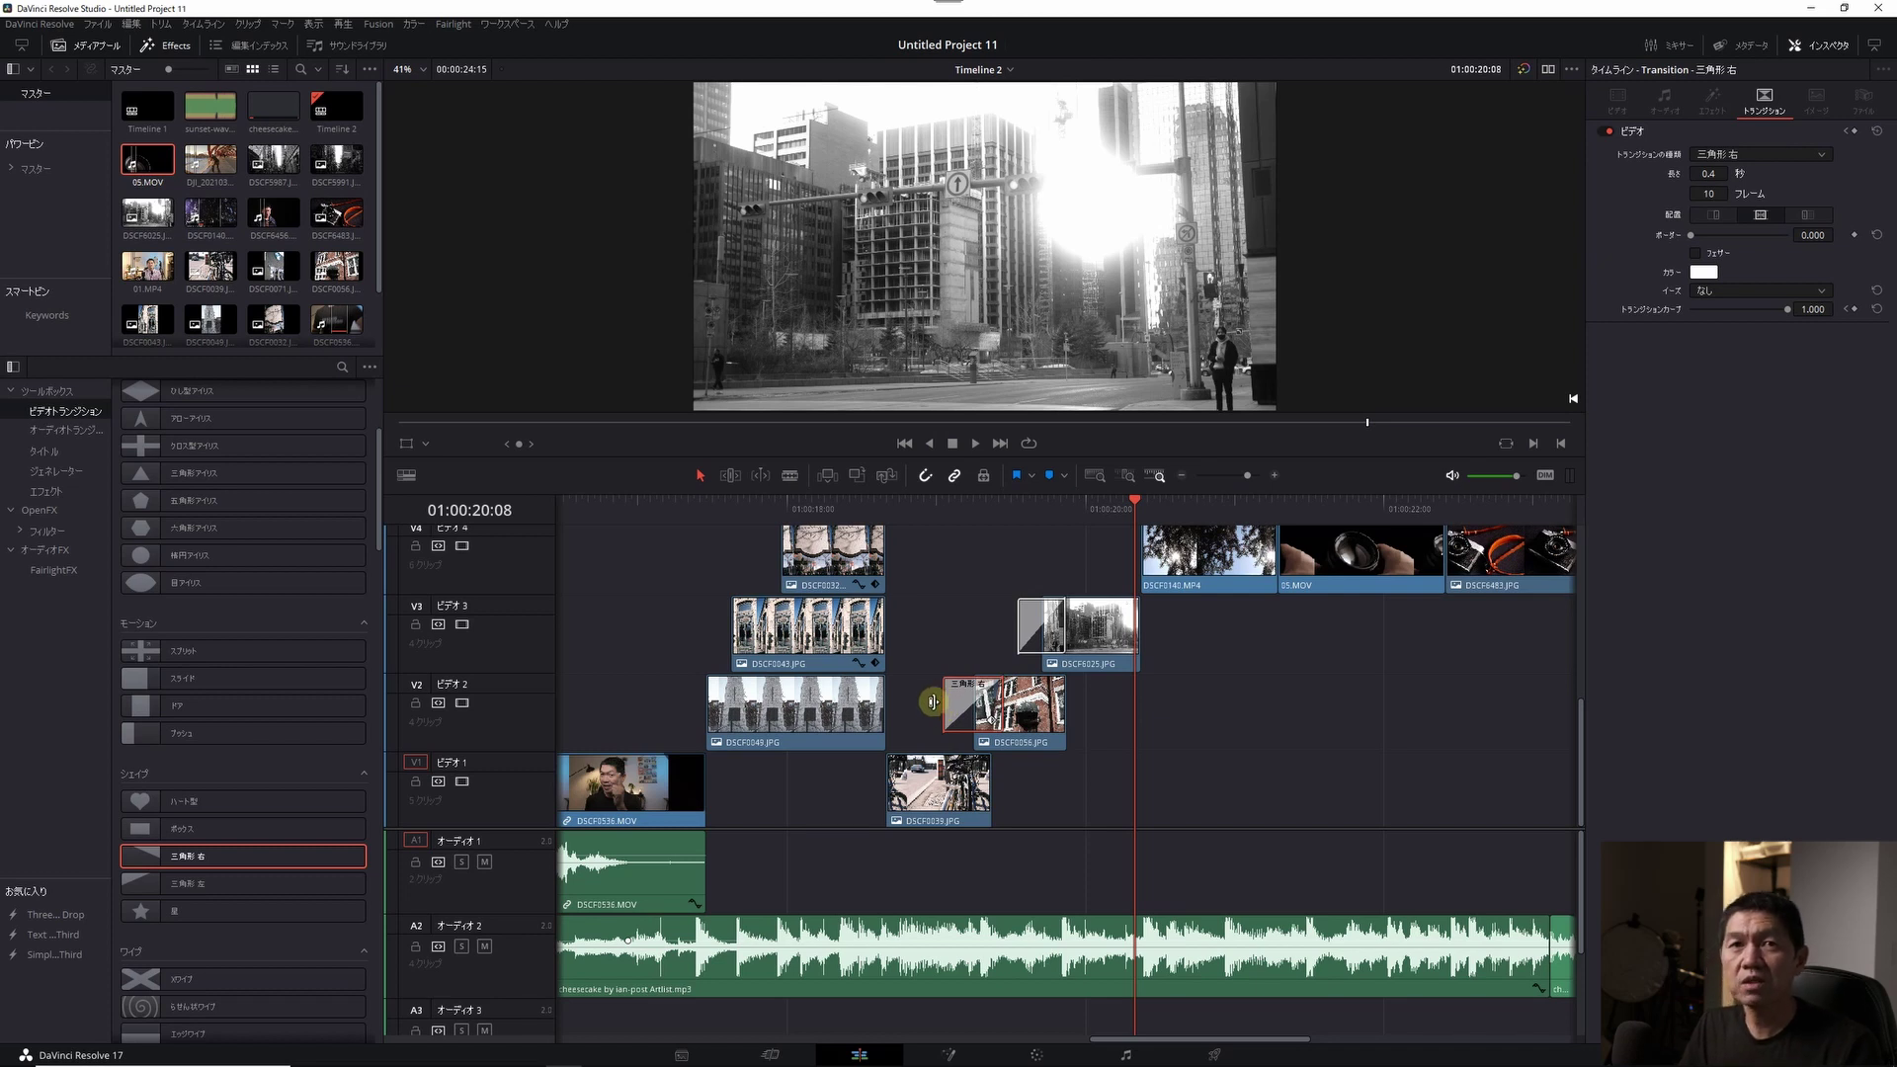
- Add Door and Slide transitions between the three V4 clips and preview full screen
{"action": "scroll", "coordinate": [1000, 689], "scroll_direction": "up", "scroll_amount": 2}
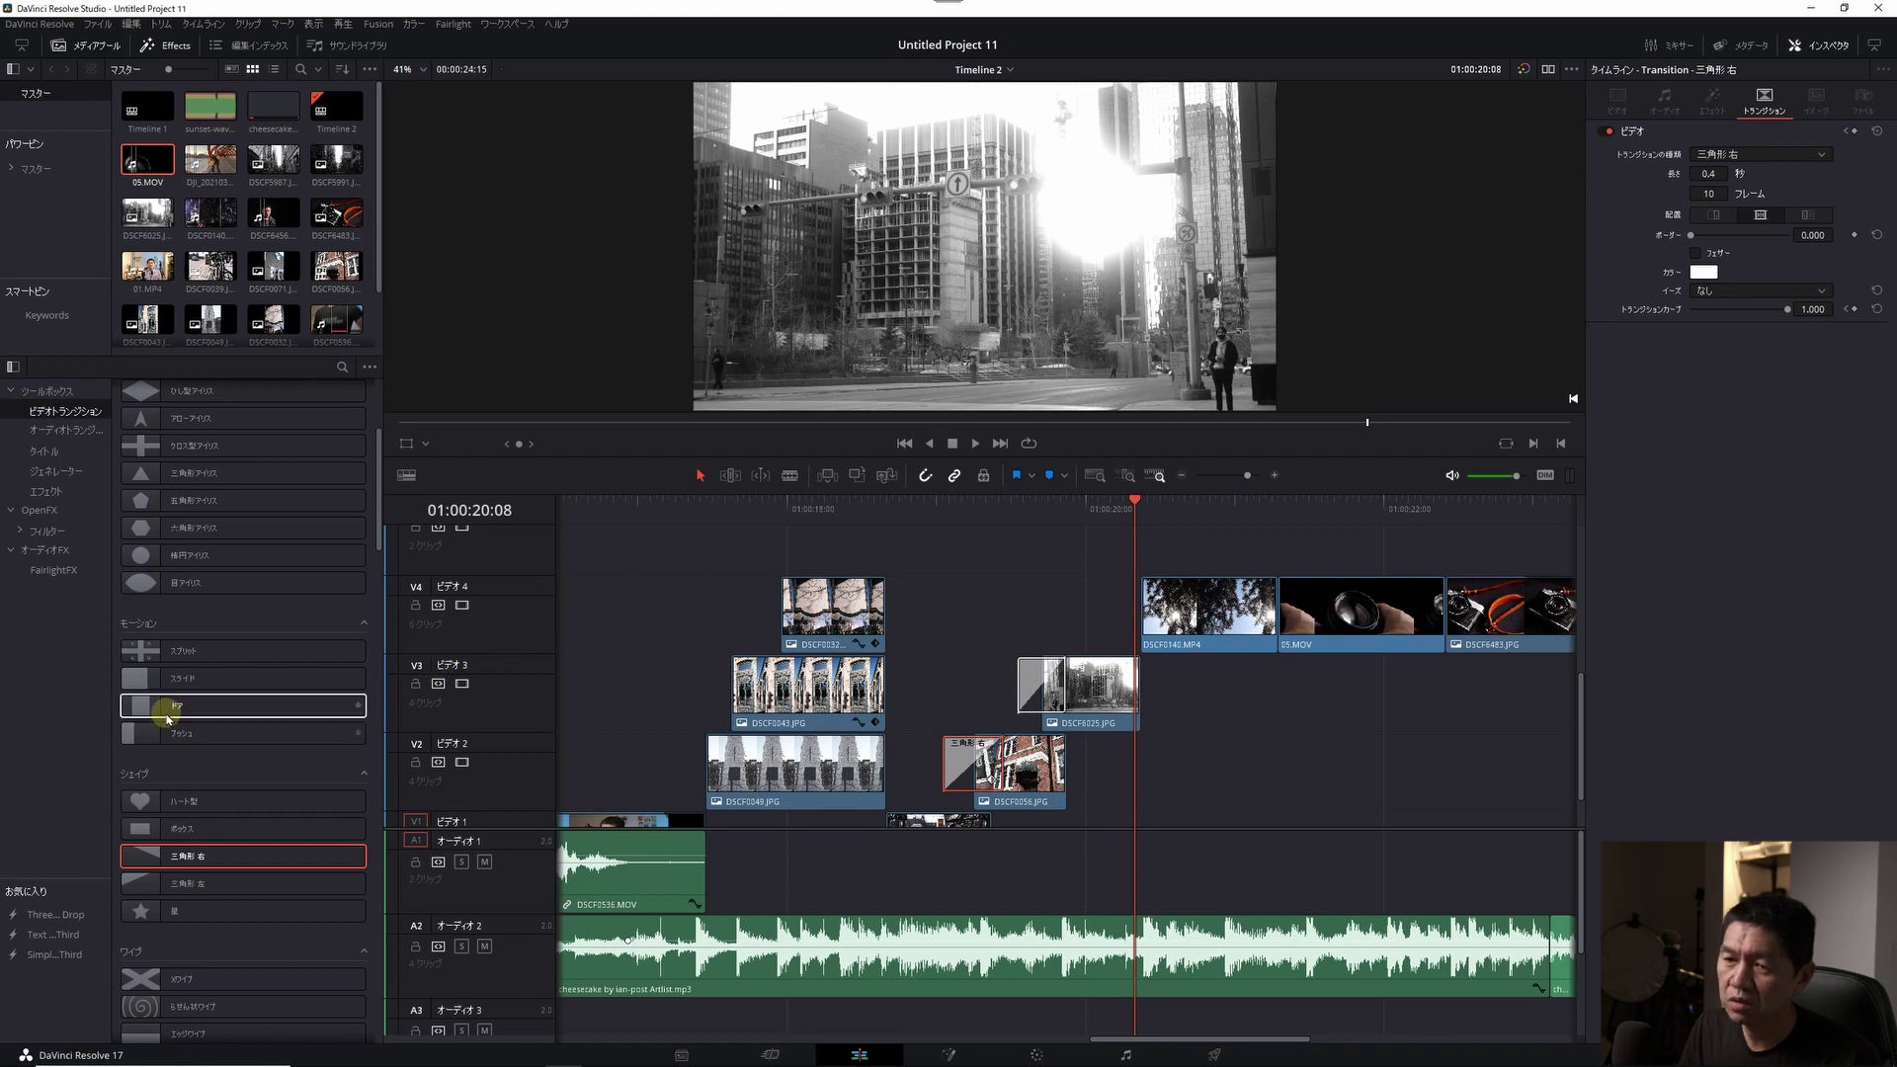
{"action": "left_click_drag", "start_coordinate": [169, 707], "coordinate": [1276, 610]}
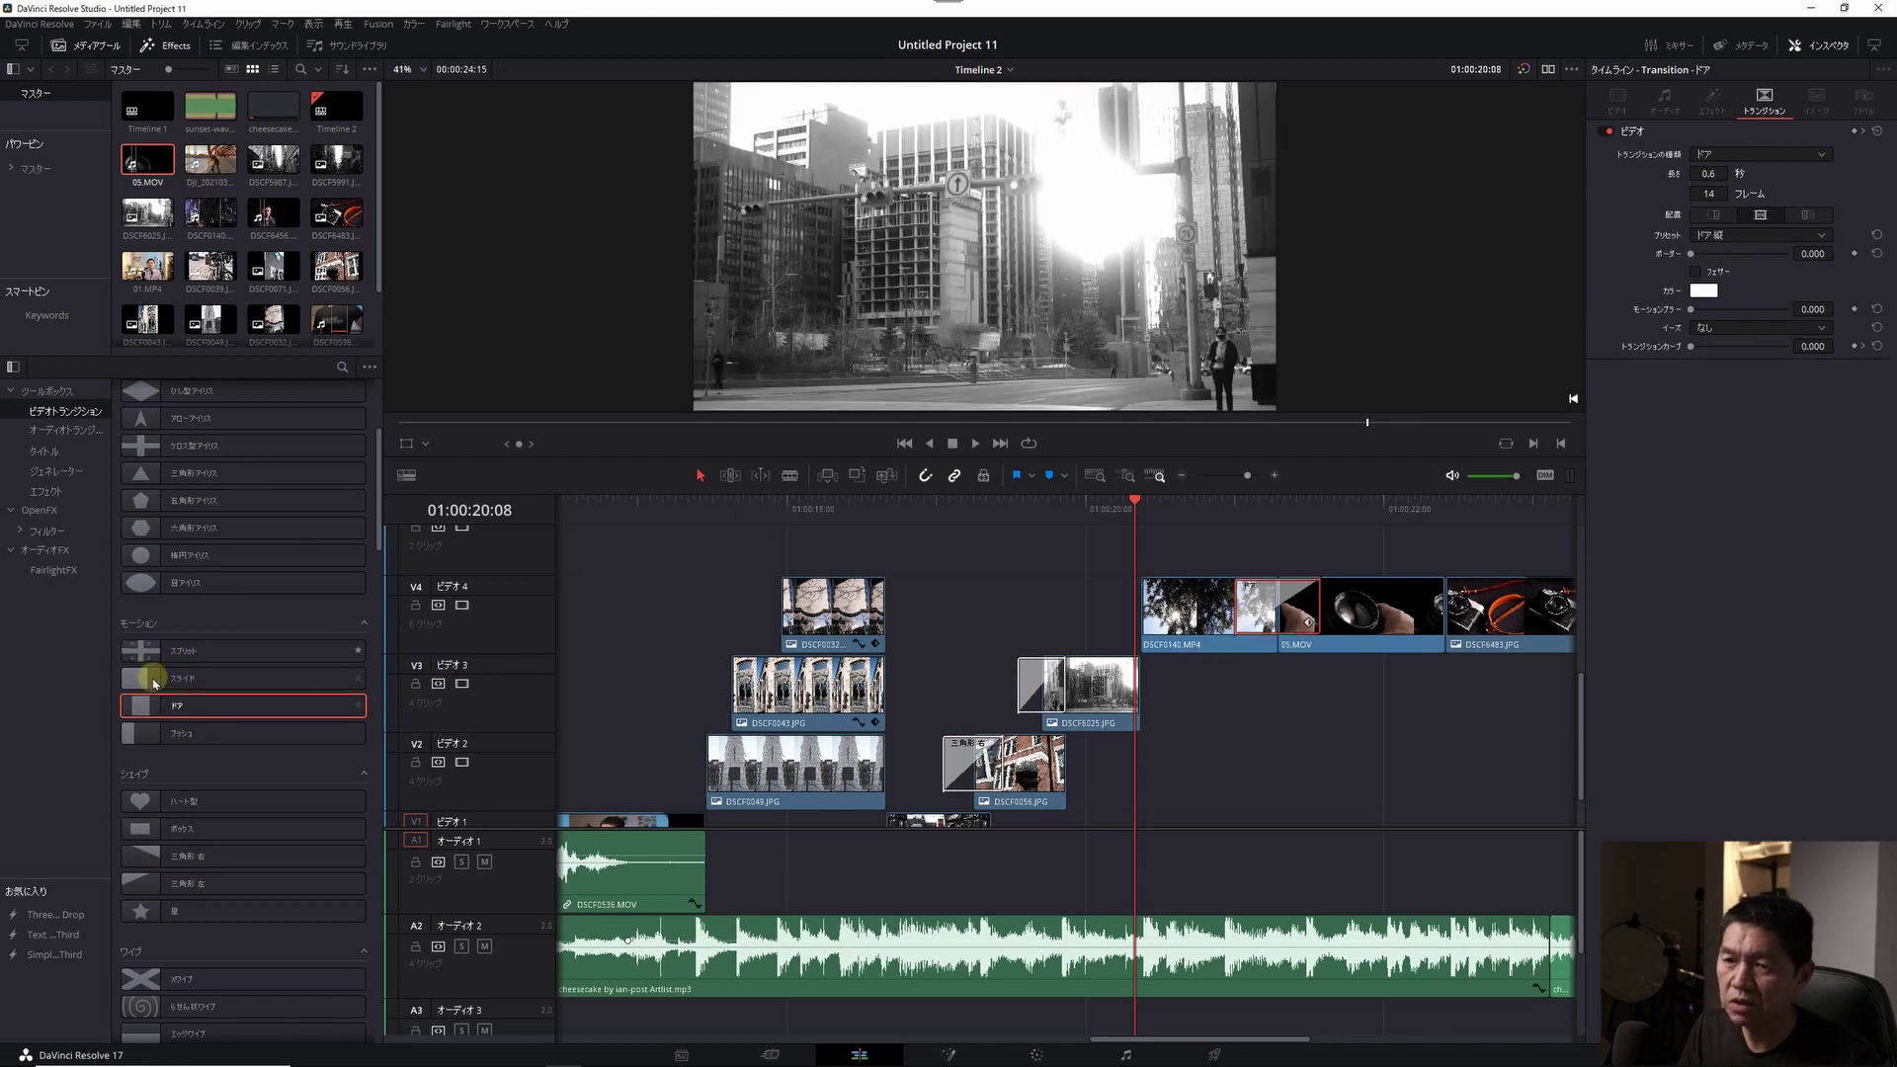
{"action": "left_click_drag", "start_coordinate": [170, 678], "coordinate": [1445, 611]}
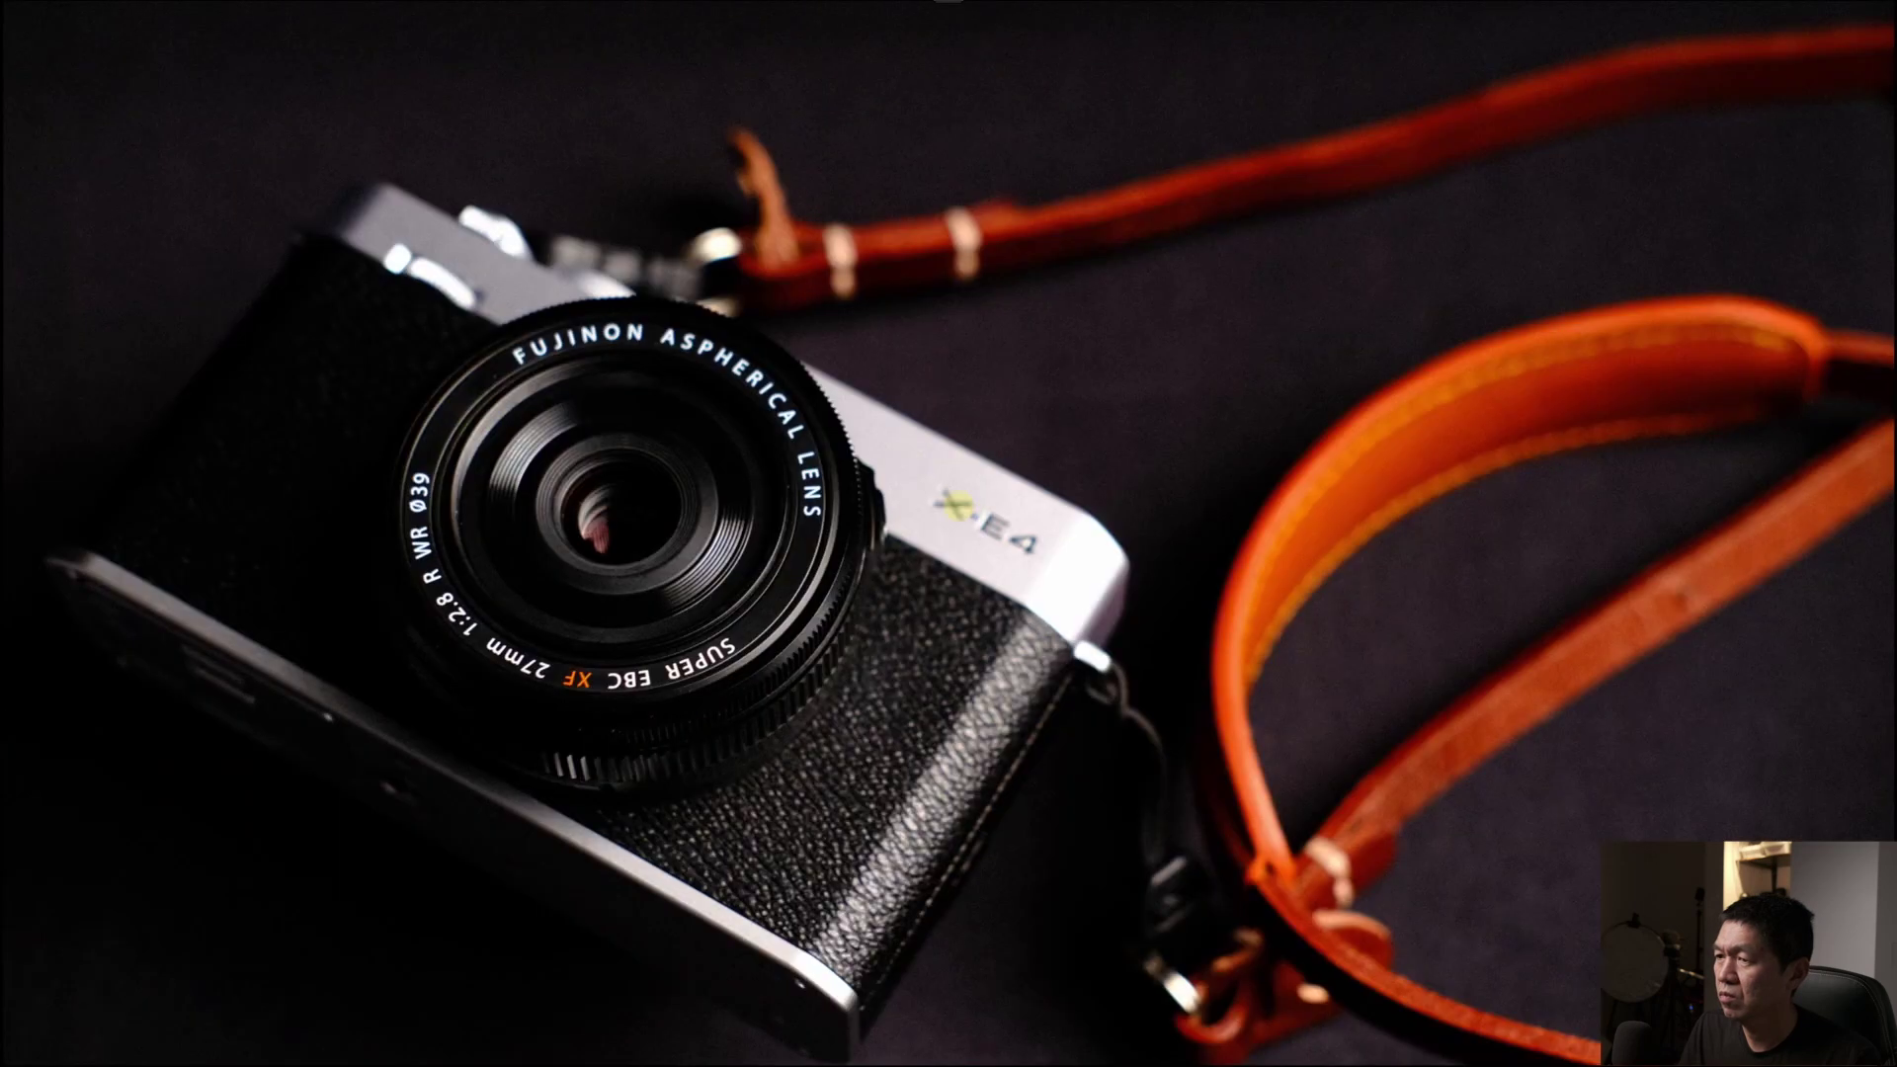
{"action": "key", "text": "Escape"}
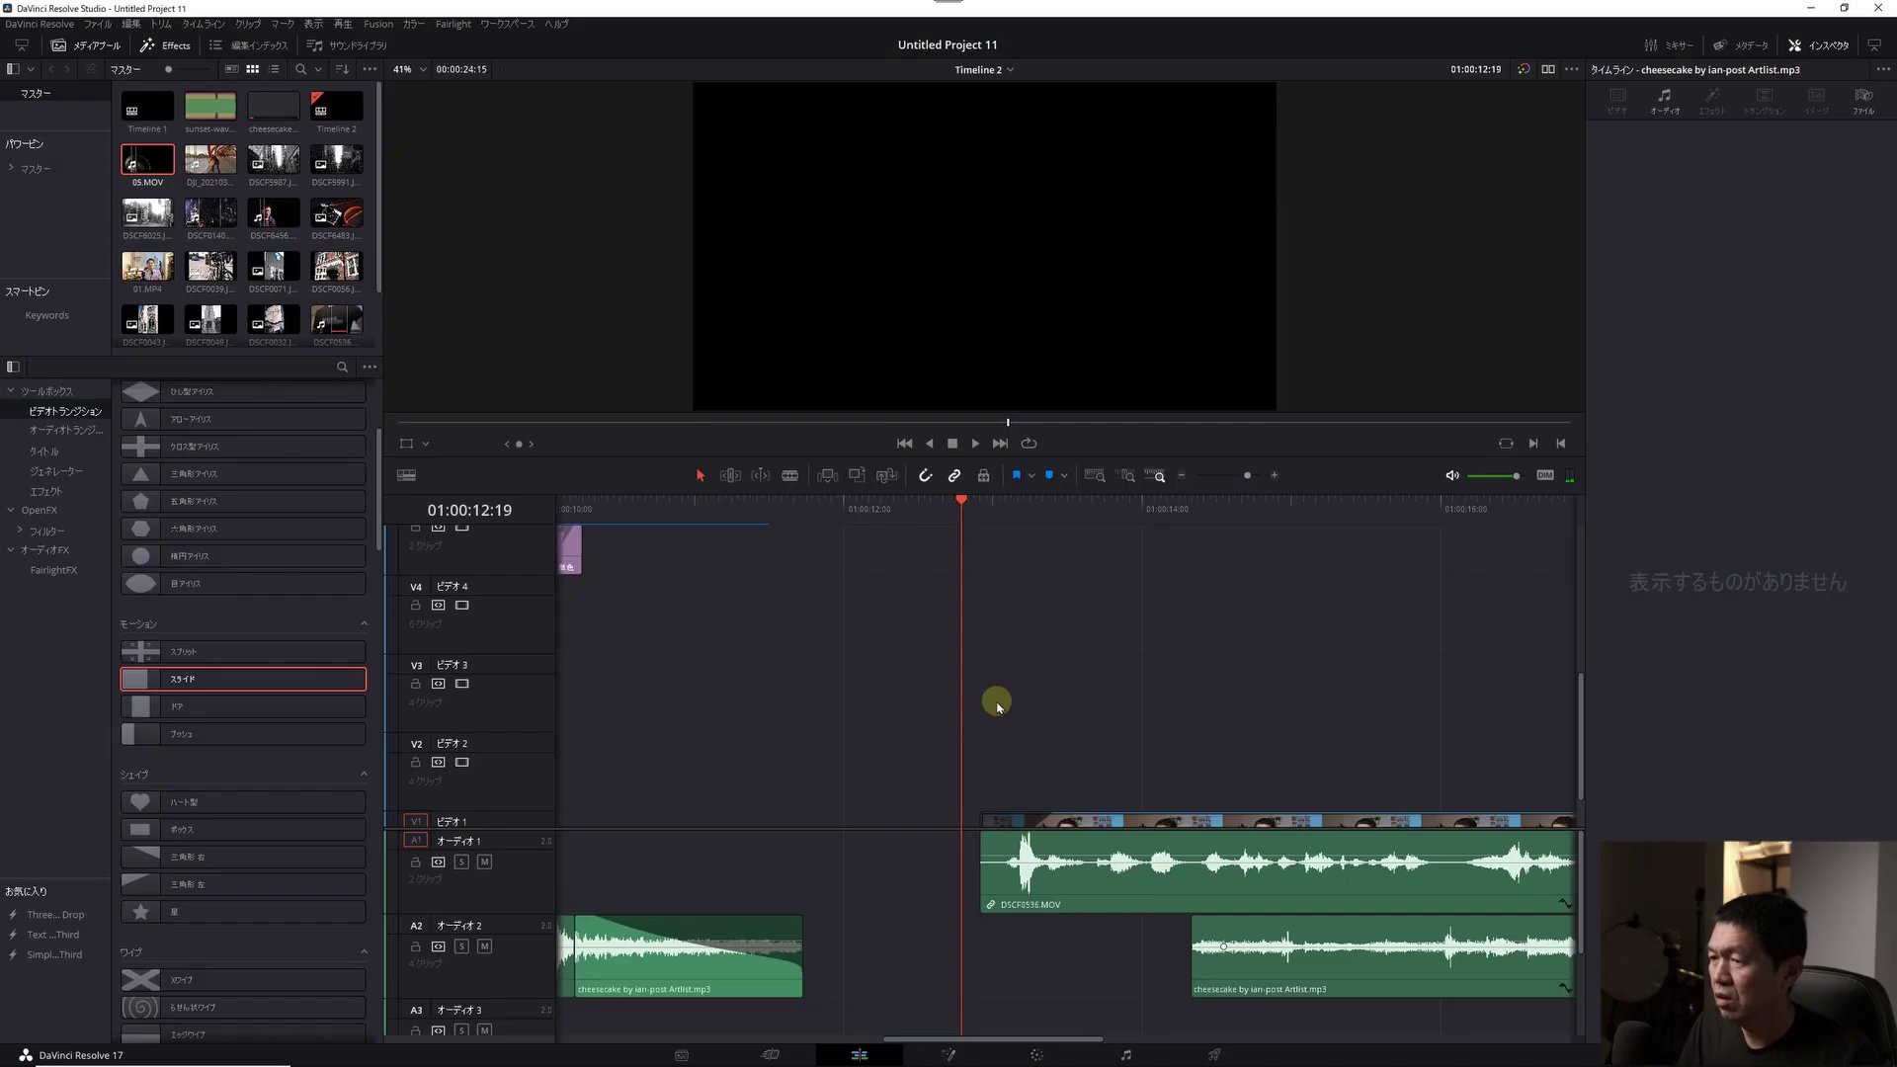